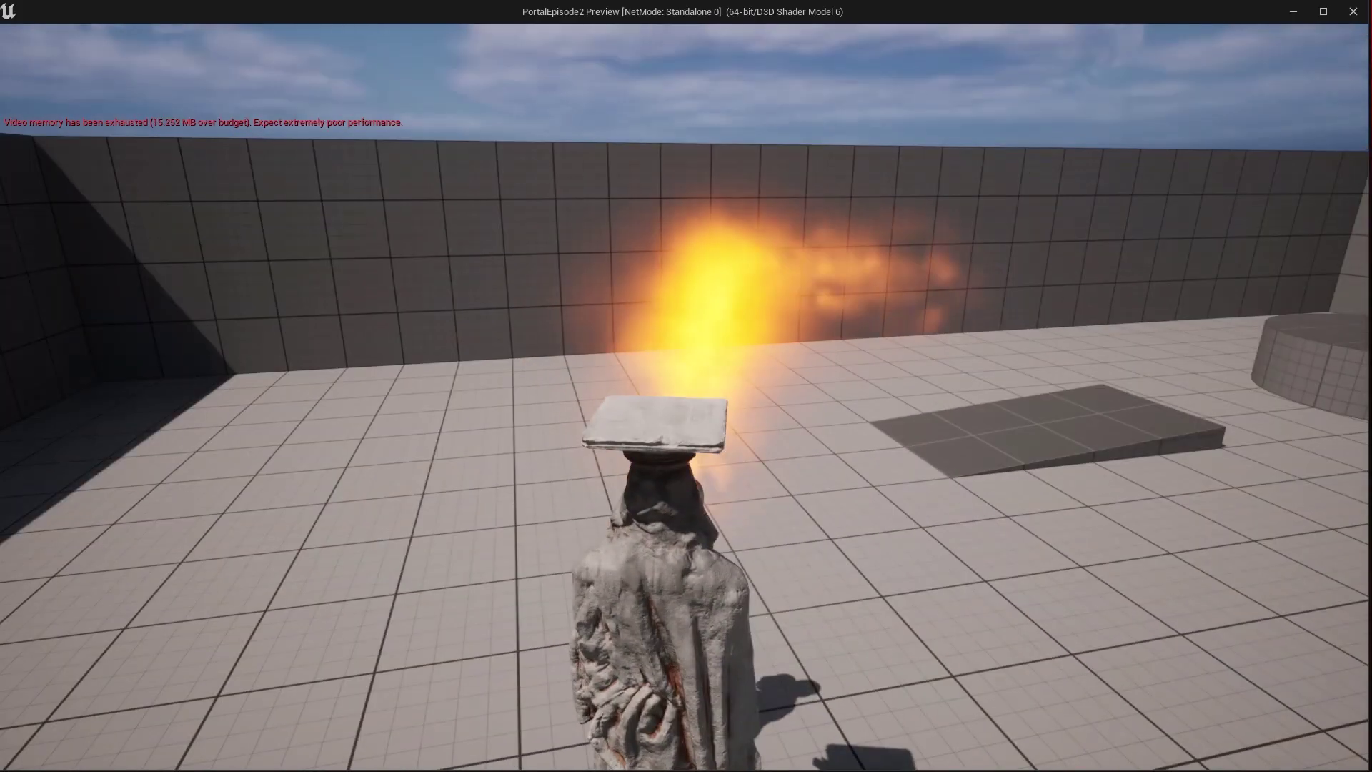
Run the mannequin around the fire-breathing statue, then into and back out of its fire stream
key("d")
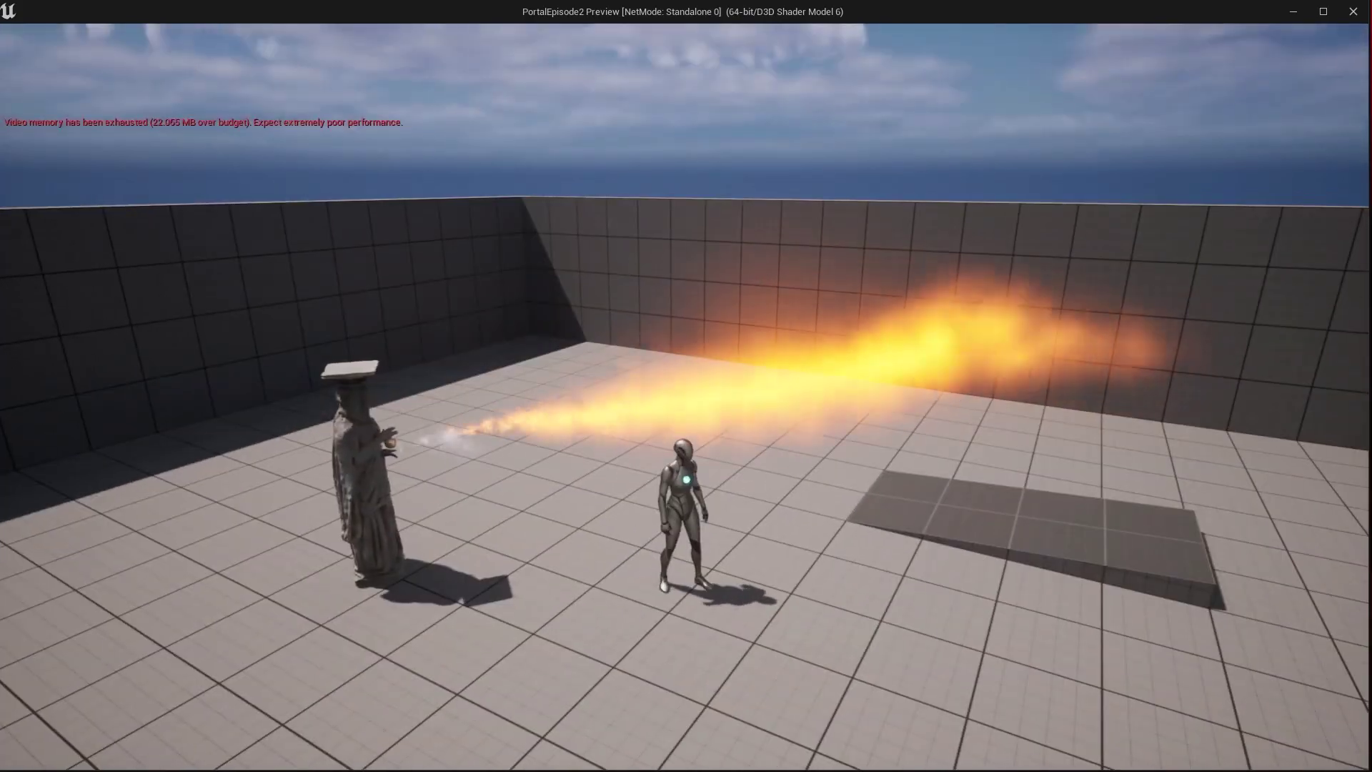
key("d")
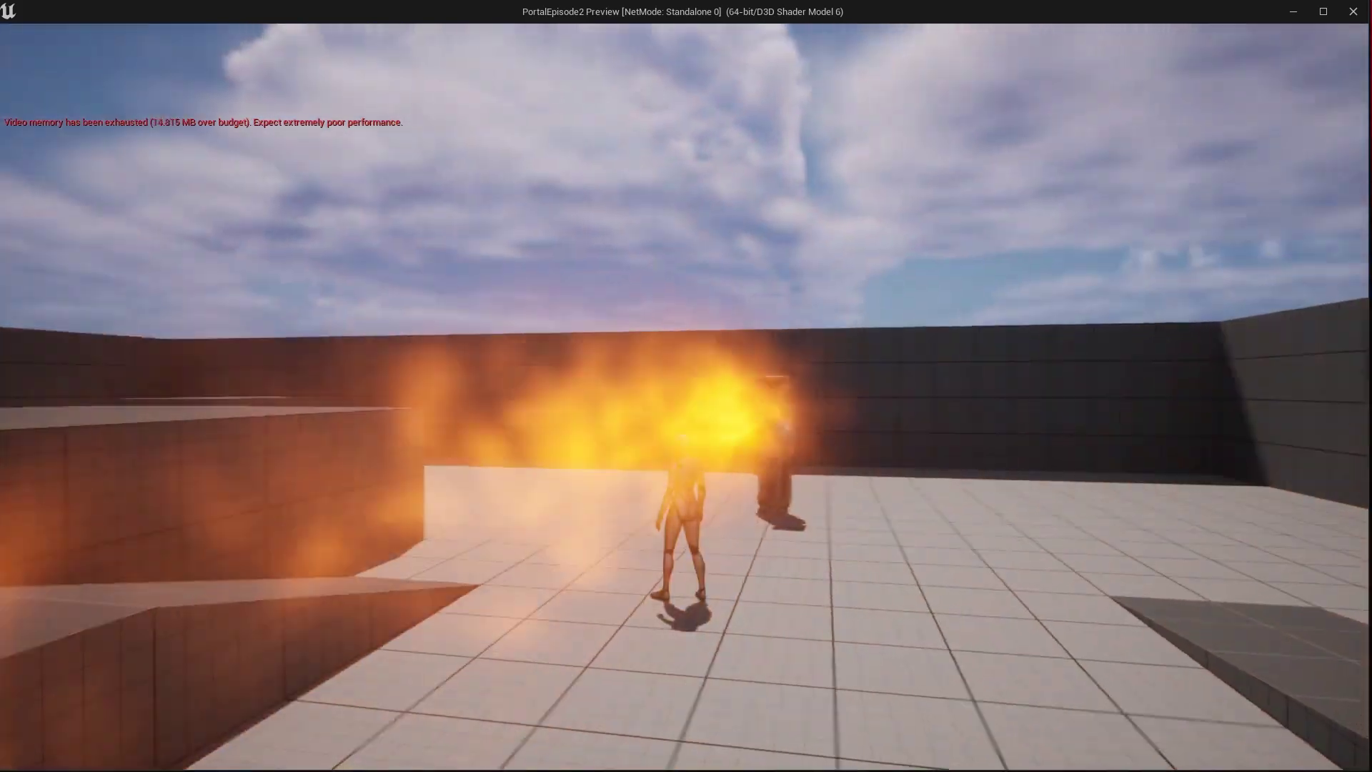
key("w")
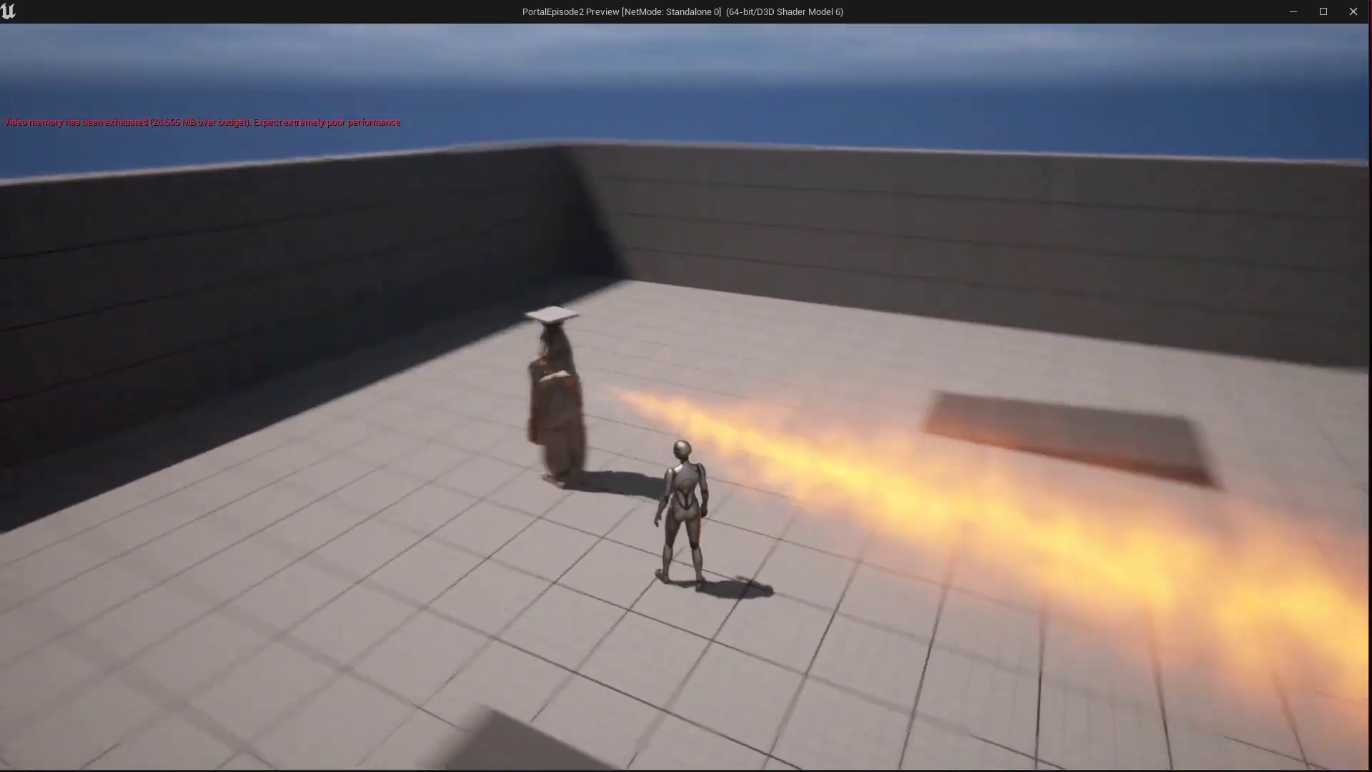
key("s")
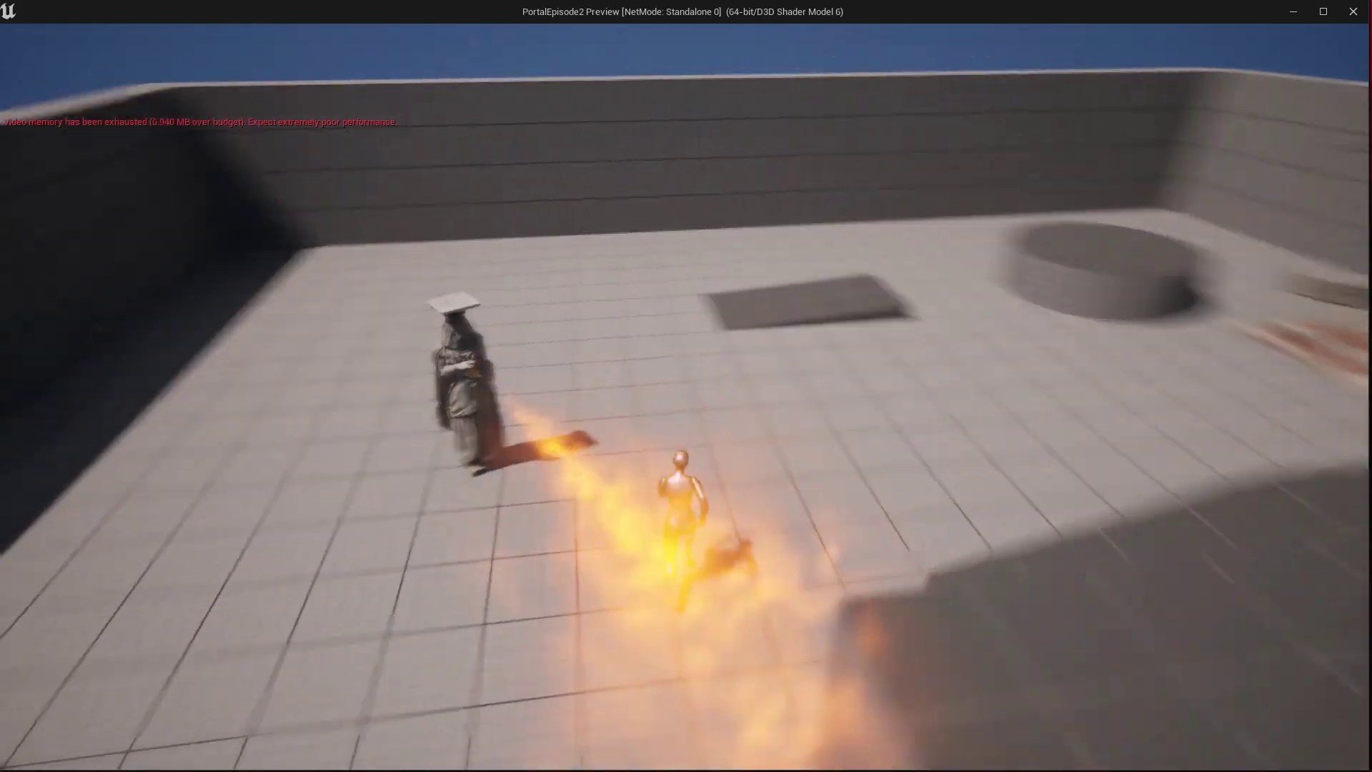
key("a")
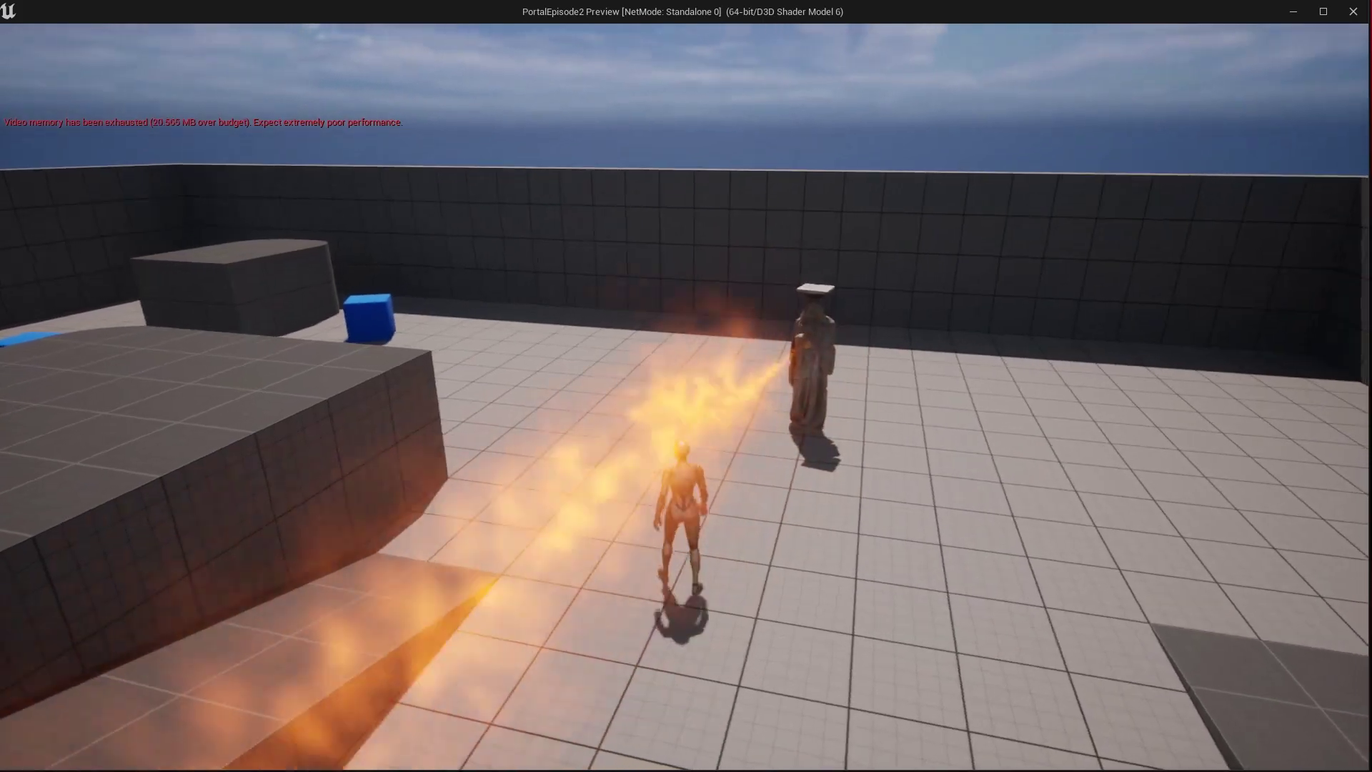
key("w")
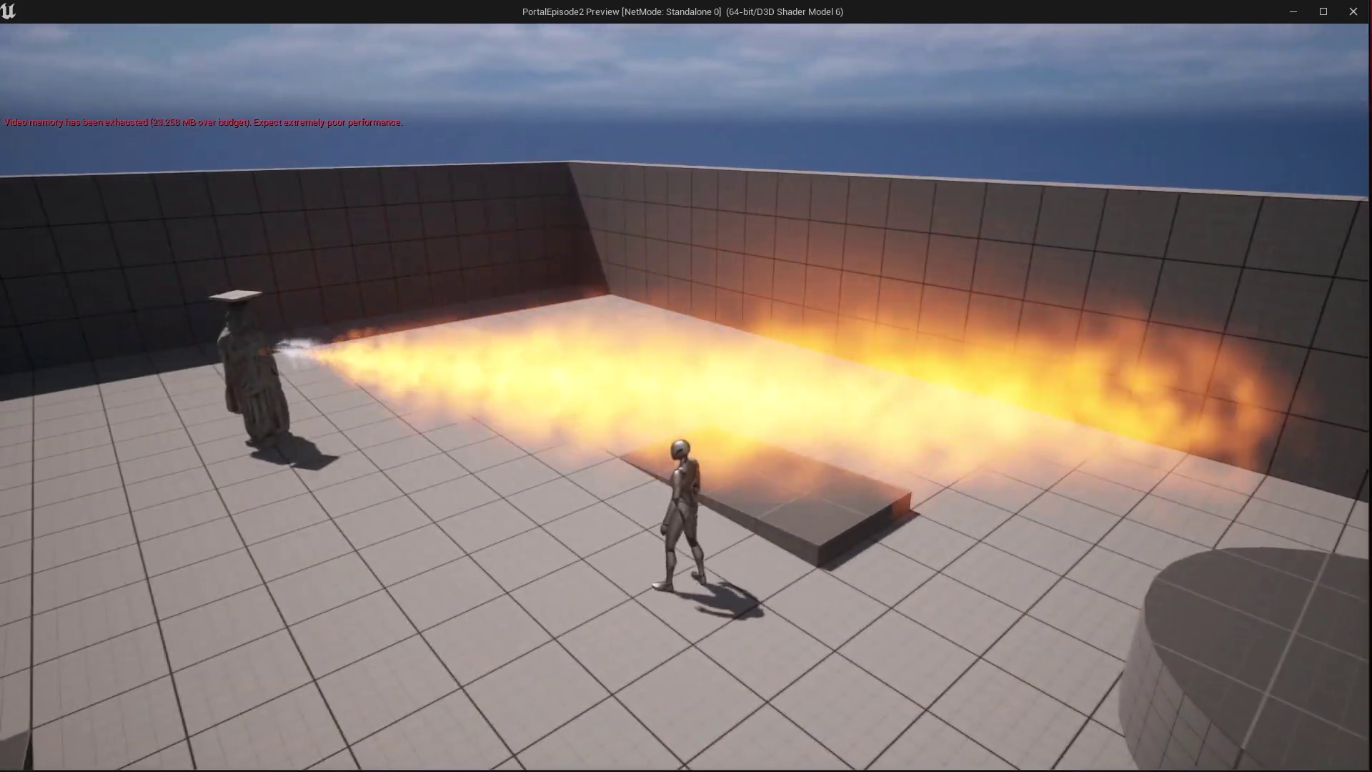
key("a")
key("w")
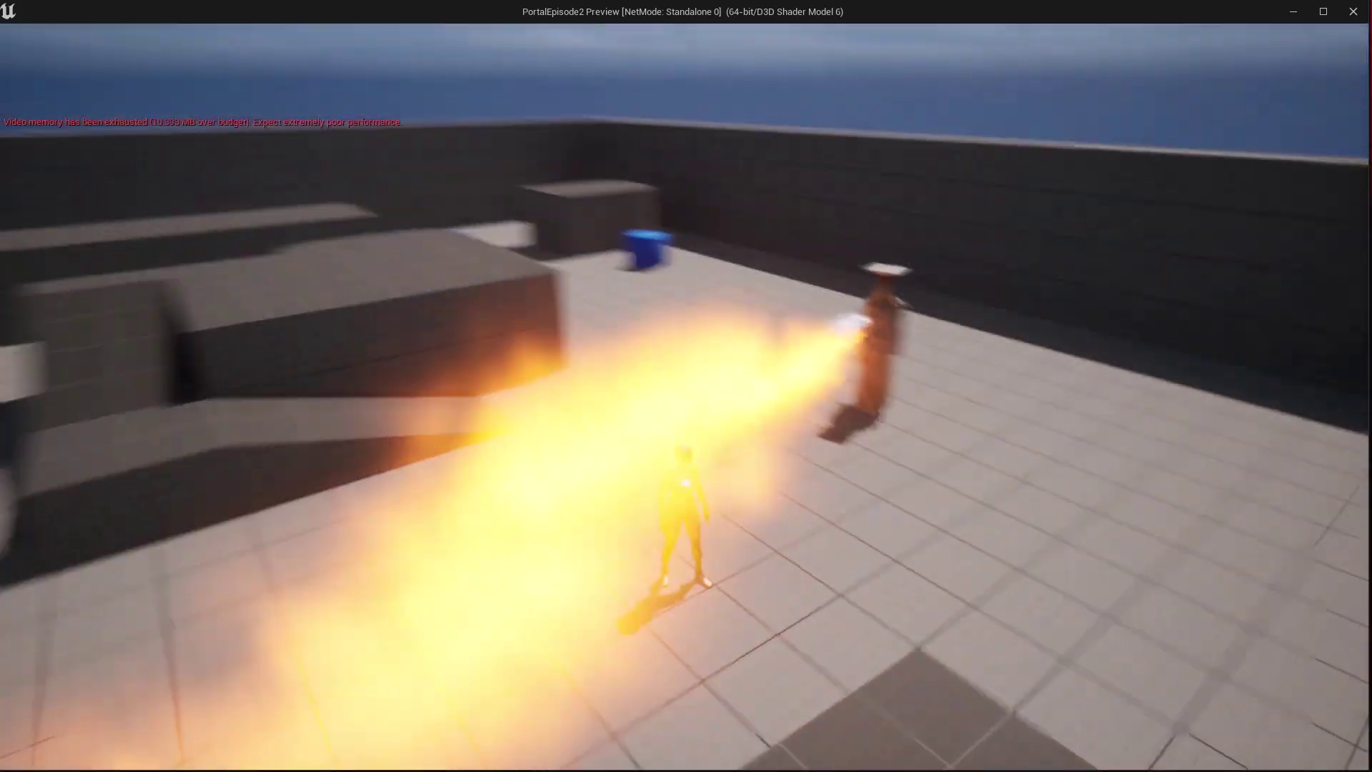
key("s")
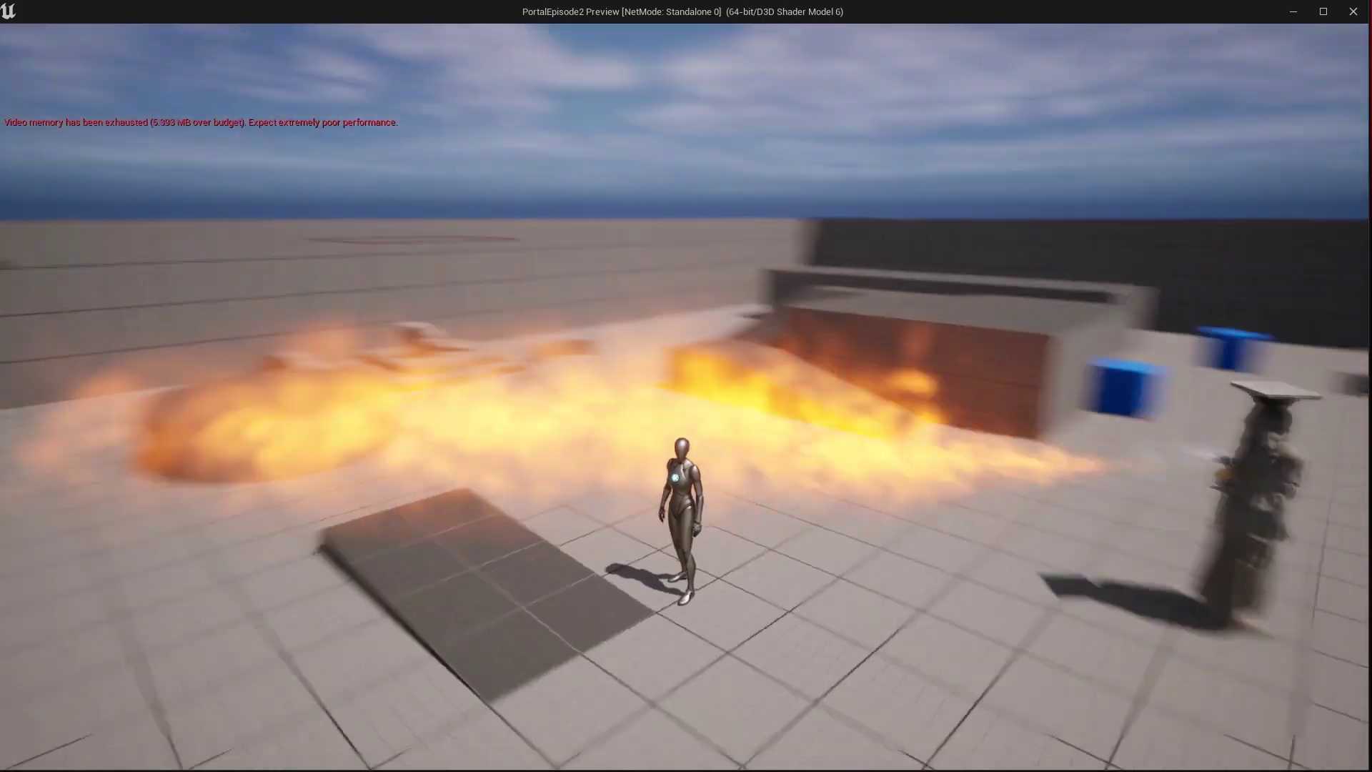
Run off the ramp, dash through the fire, jump onto the ramp, then stop playing
key("w")
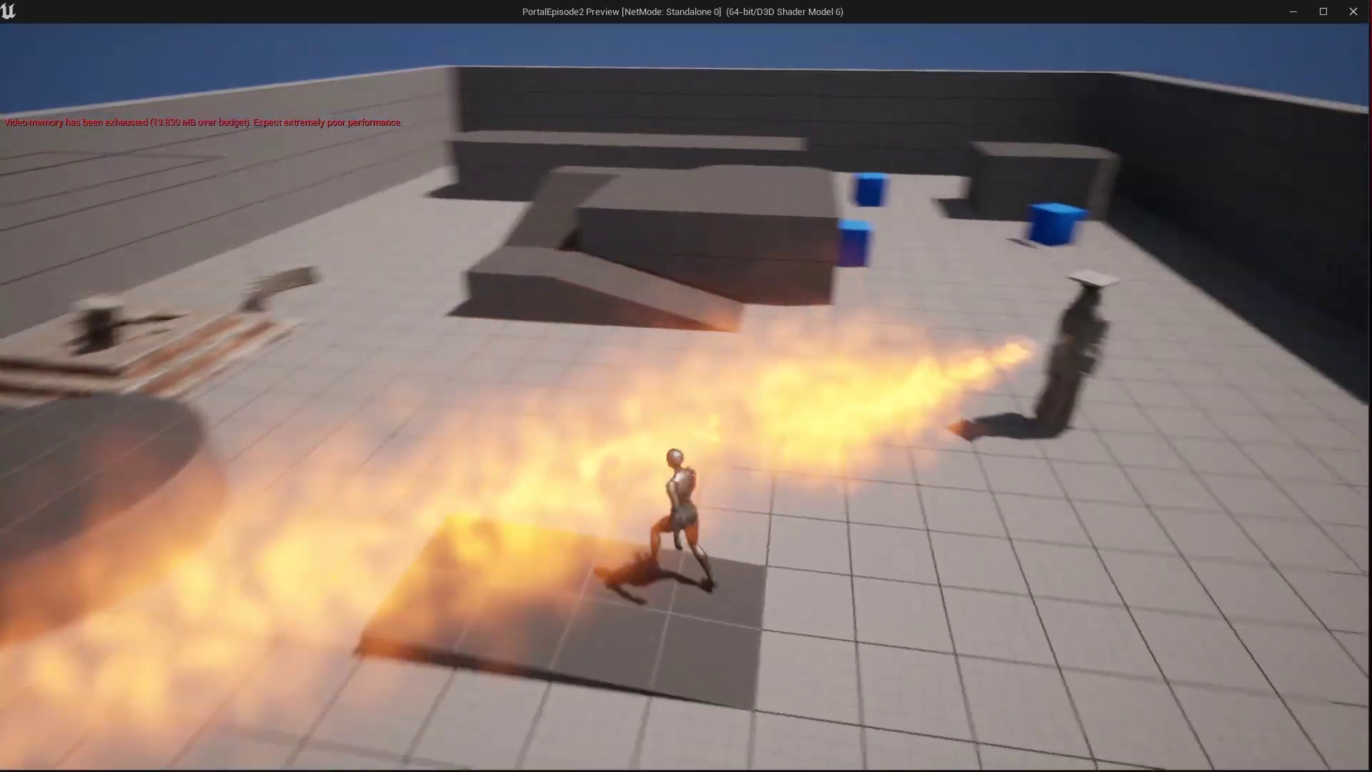
key("a")
key("d")
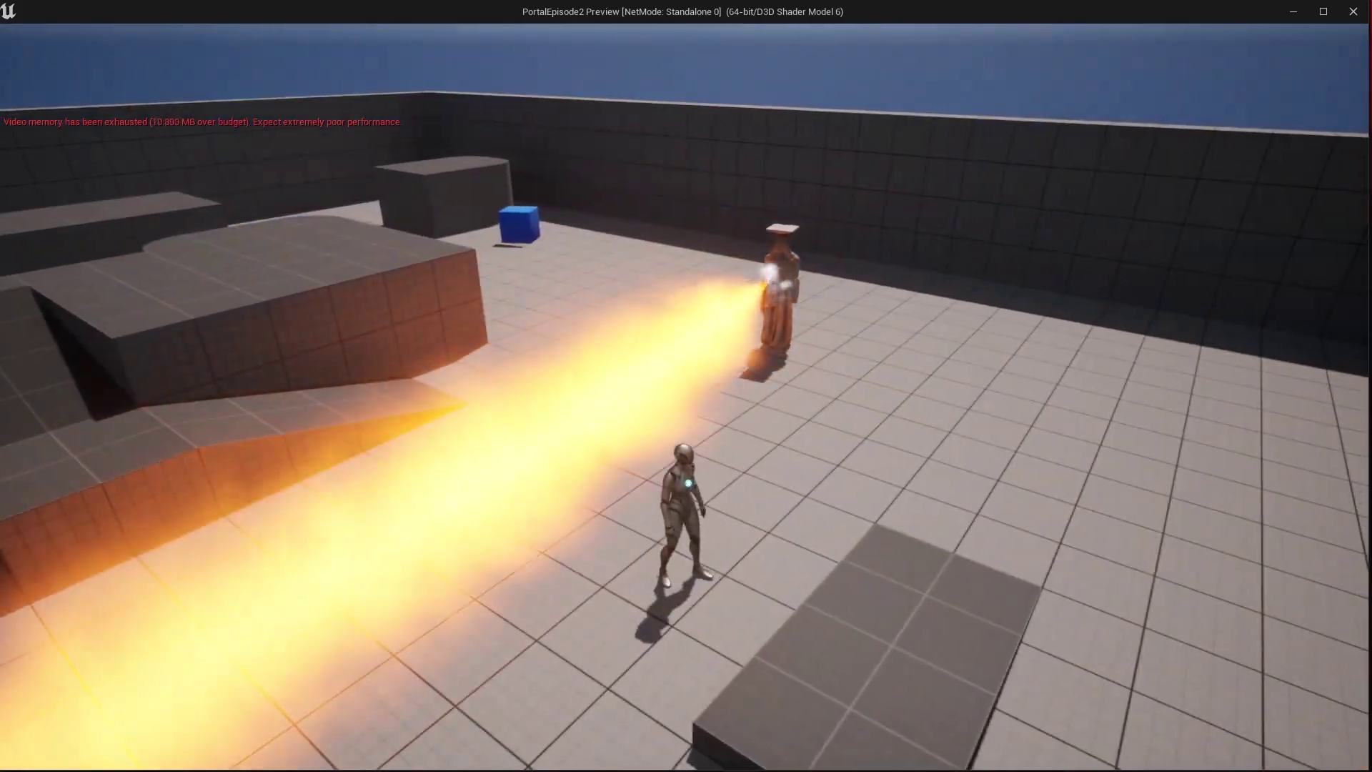
key("w")
key("space")
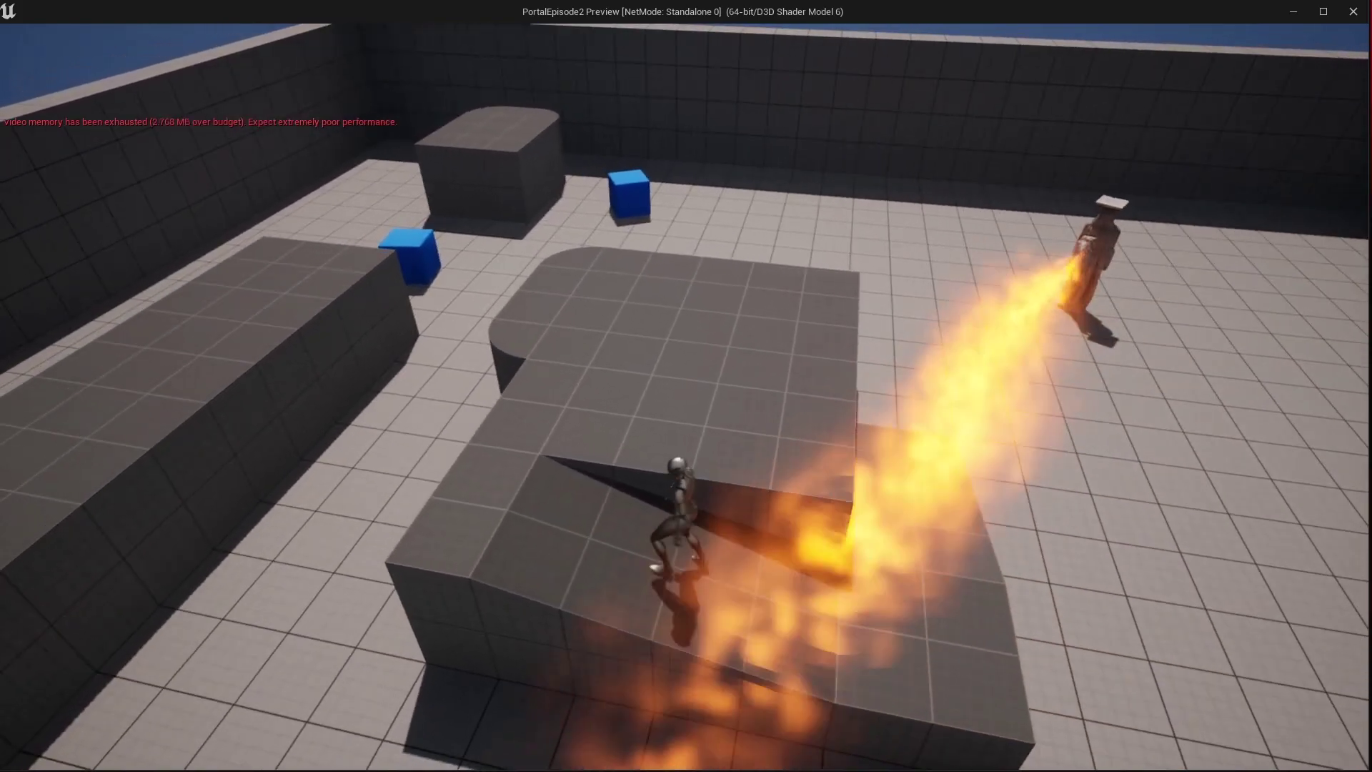
key("Escape")
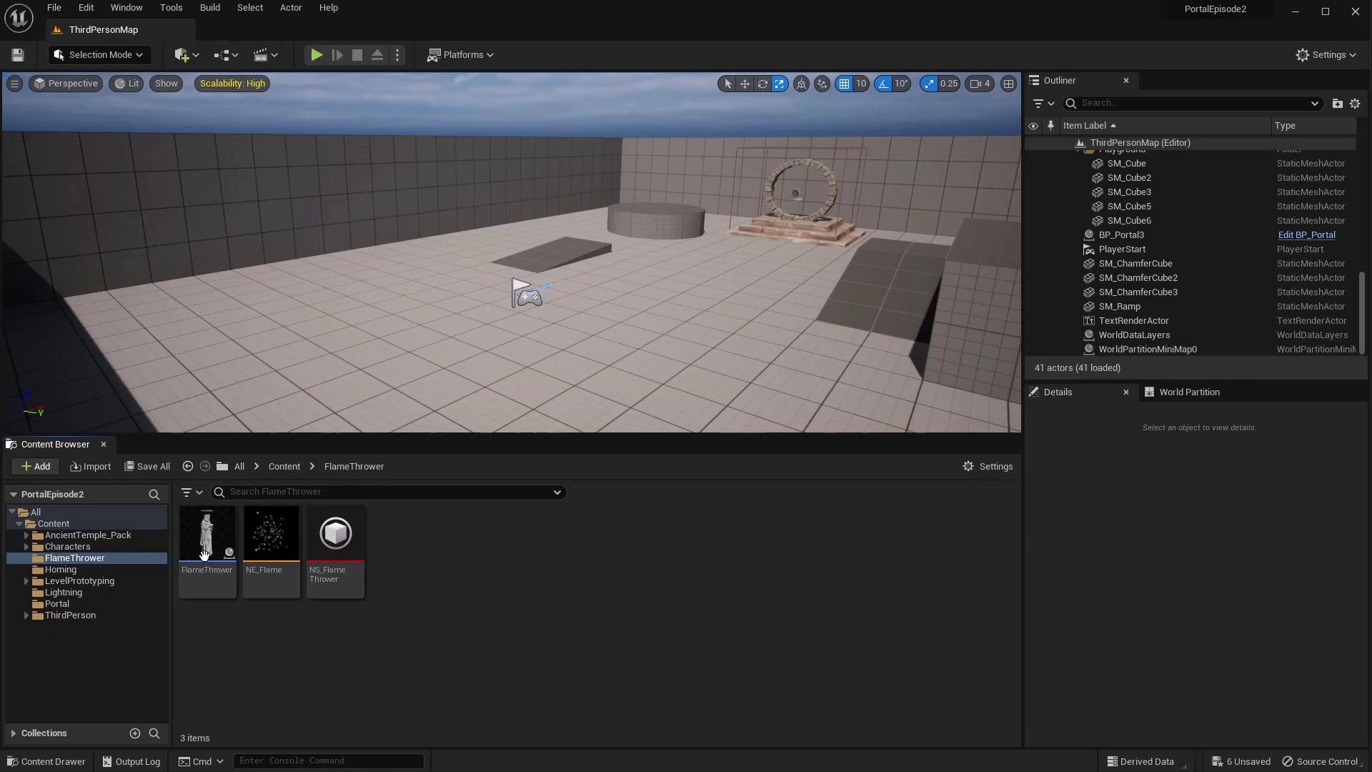
Place the FlameThrower blueprint in the level and test-play running in and out of its flame
left_click_drag(200, 553, 246, 365)
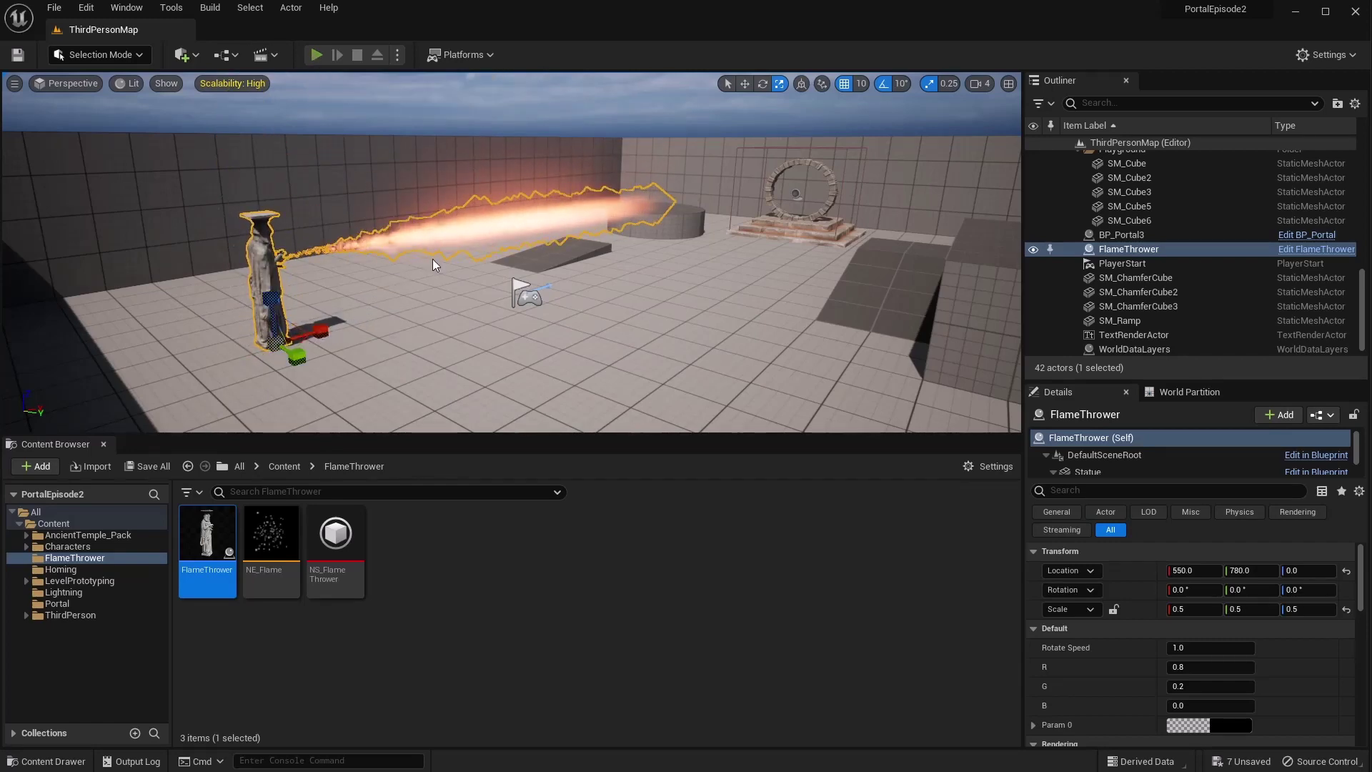
key("alt+p")
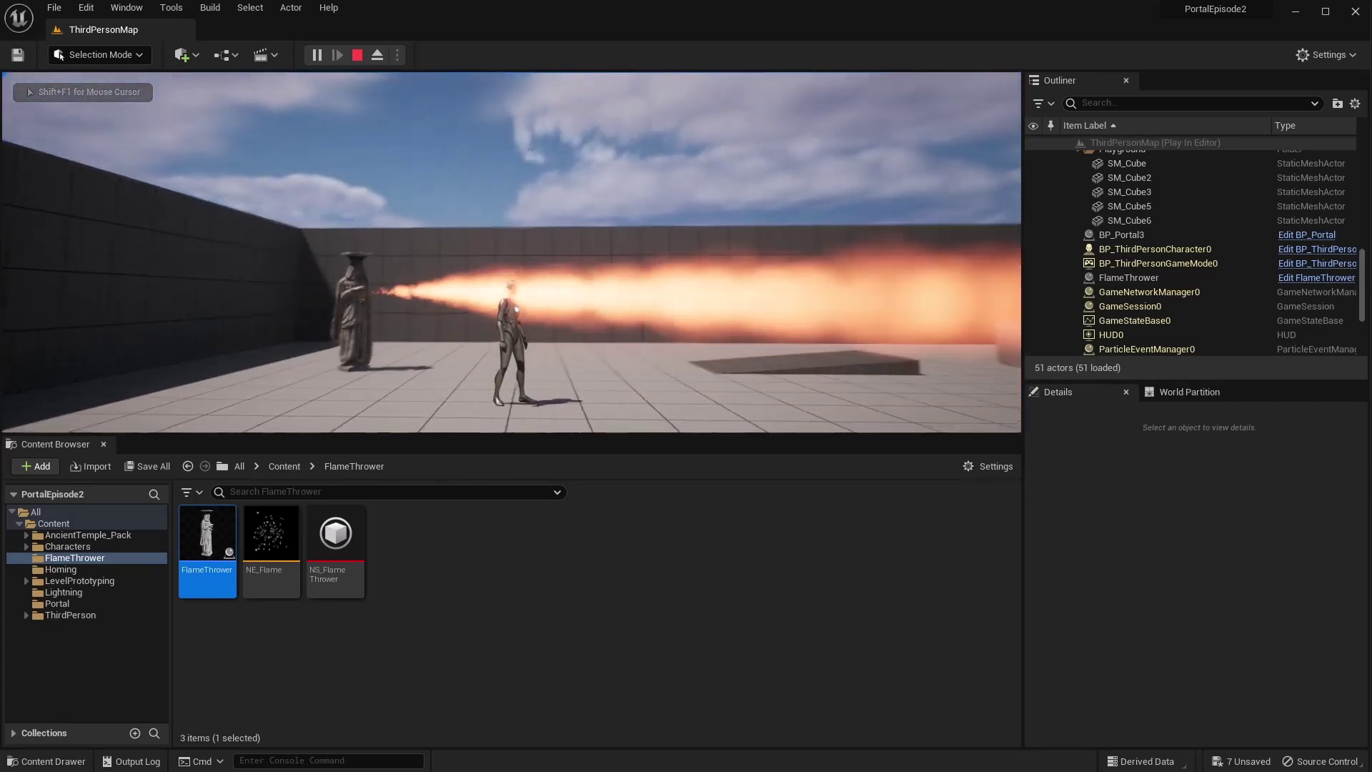
key("w")
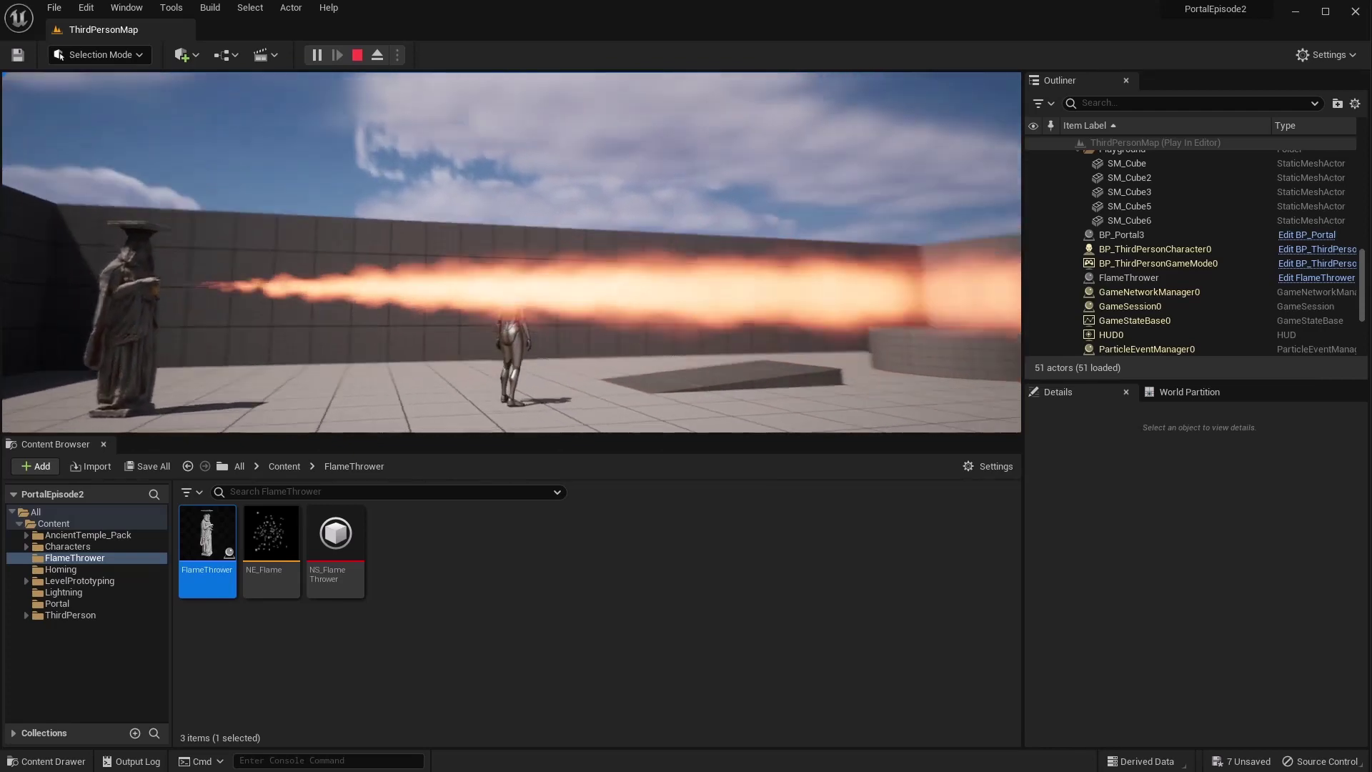
key("s")
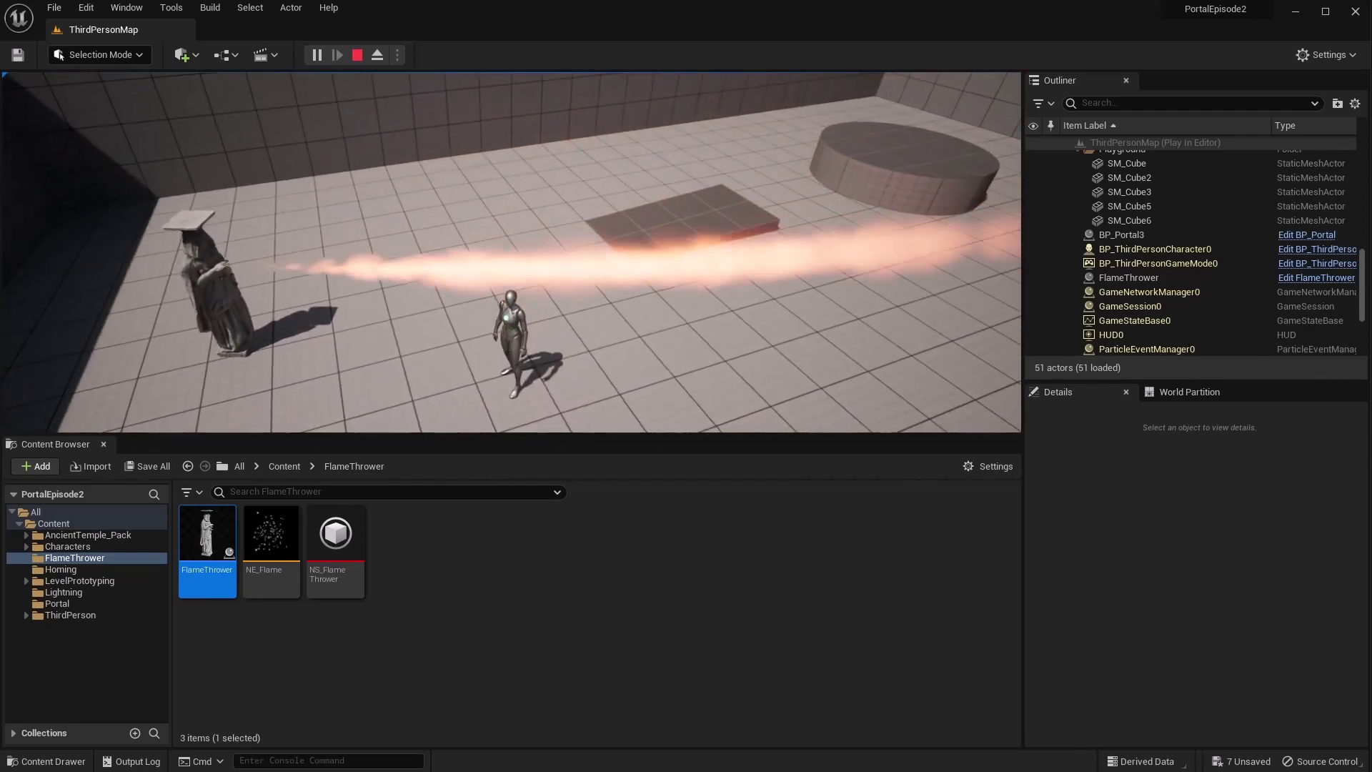
key("d")
key("w")
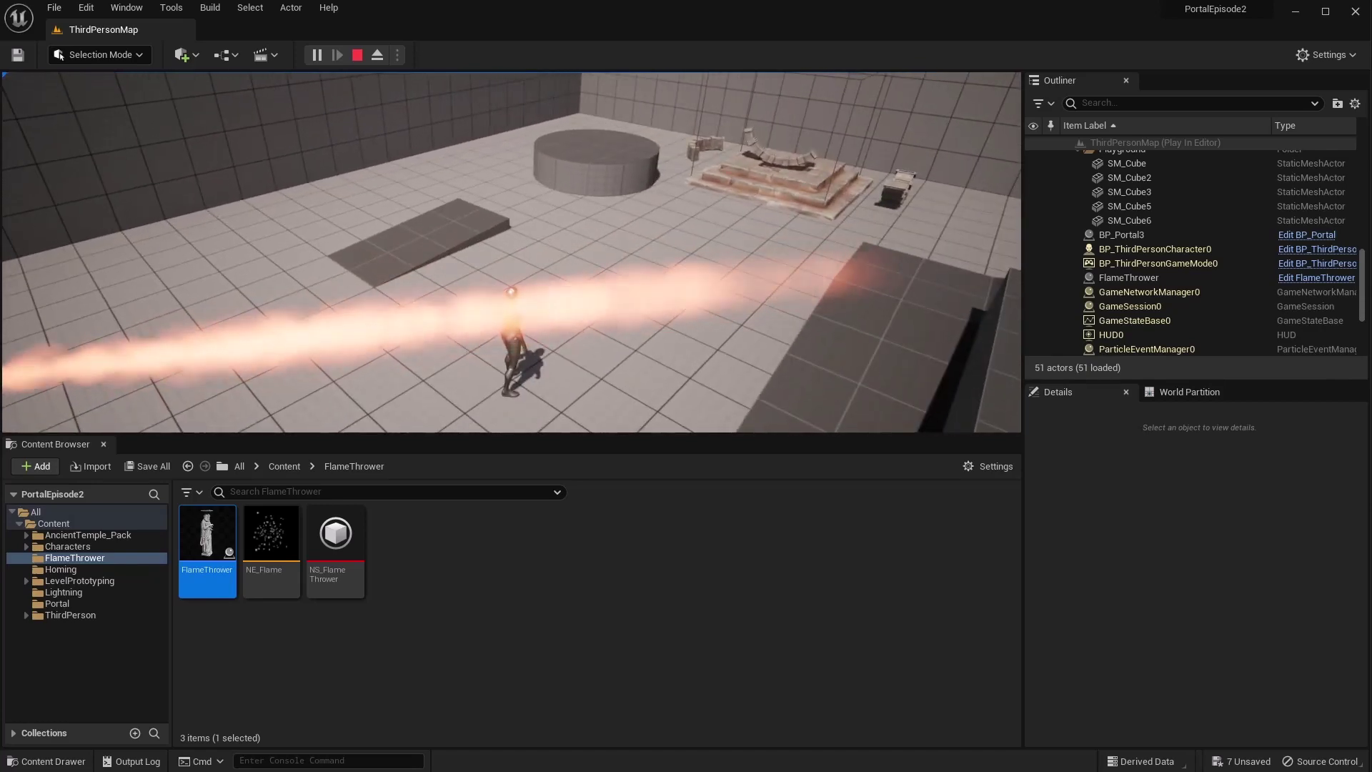
key("s")
key("a")
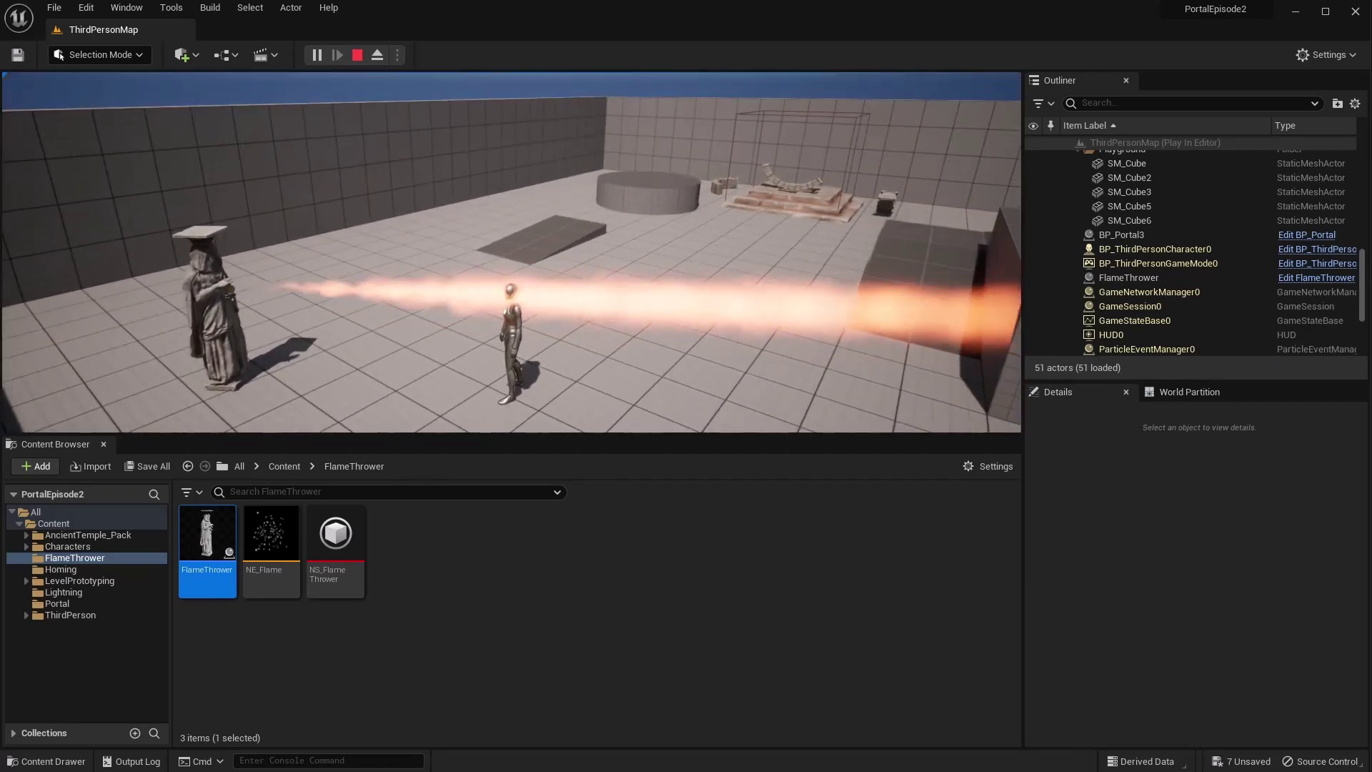
key("Escape")
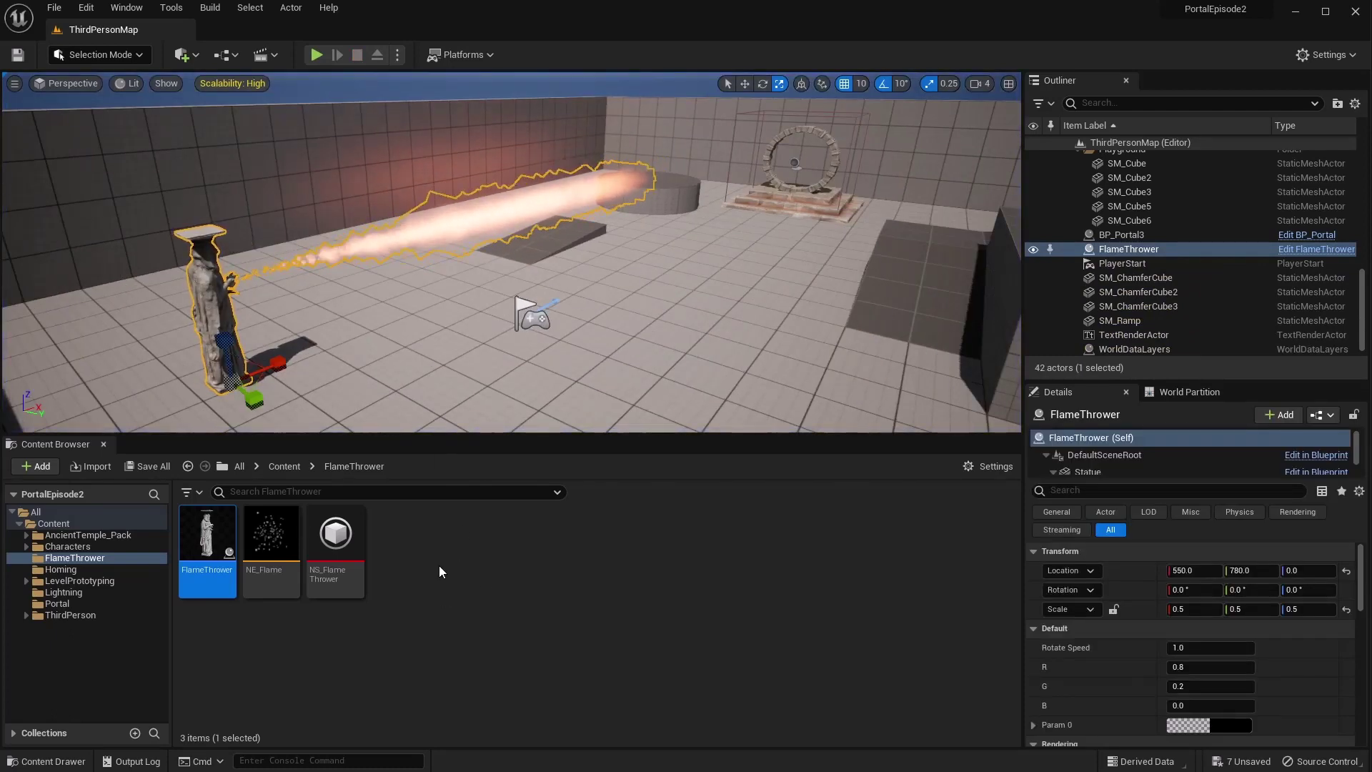
Copy the Smoke asset from Content > Homing and paste it into the FlameThrower folder
left_click(286, 468)
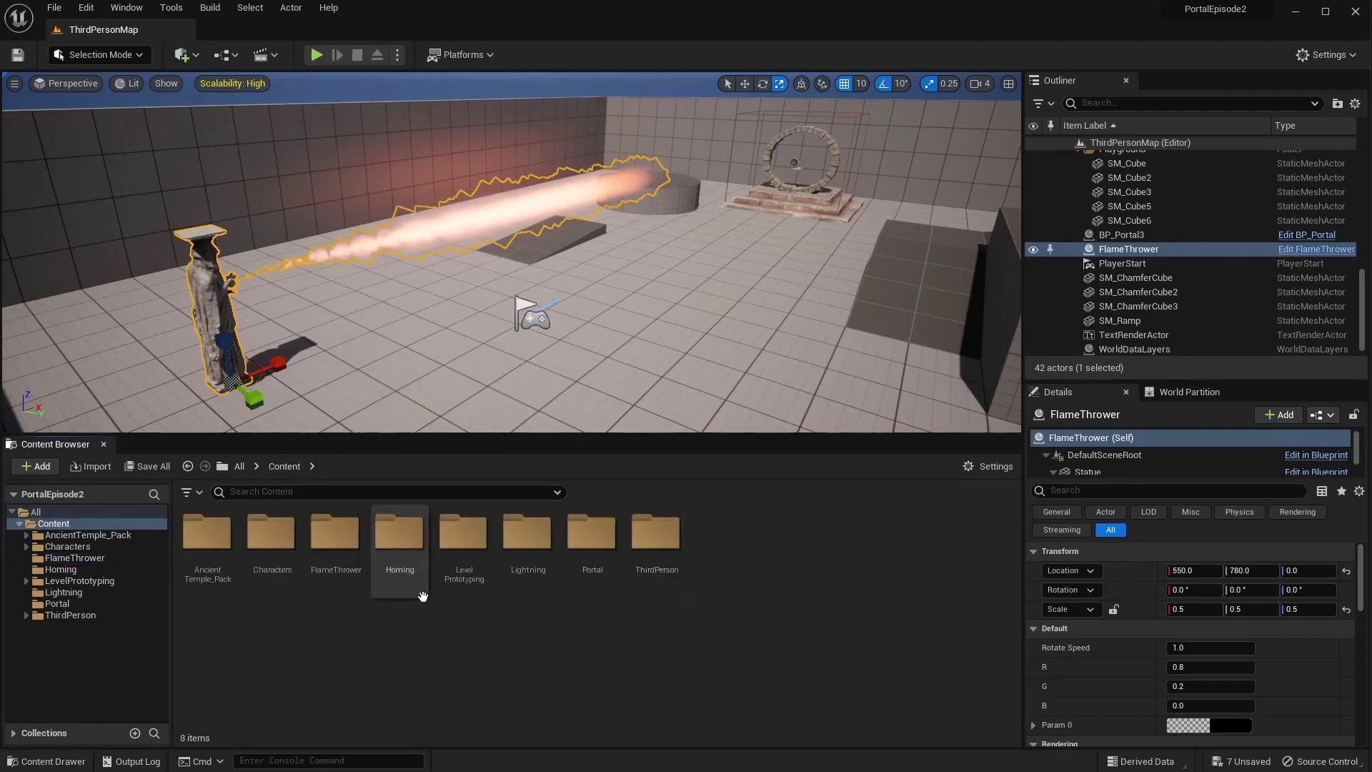
double_click(392, 543)
left_click(341, 568)
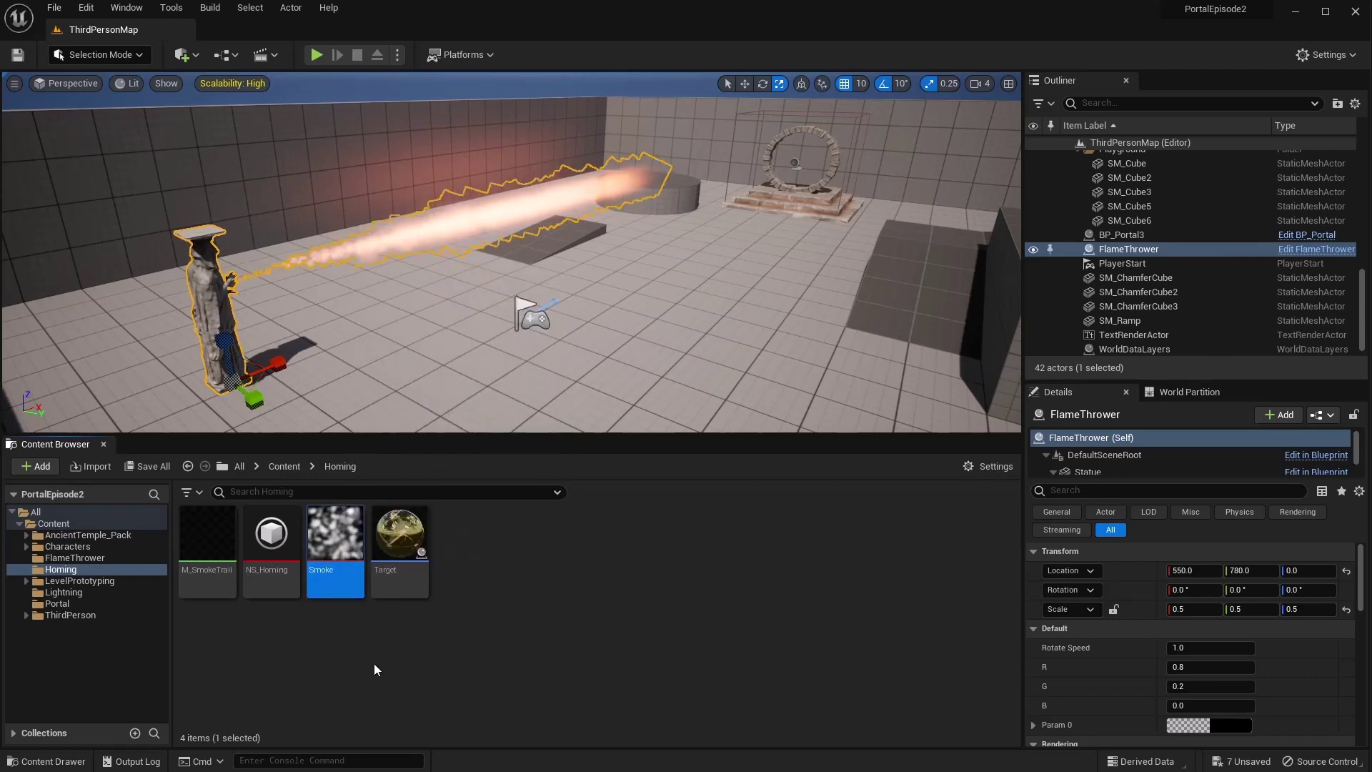
left_click(285, 466)
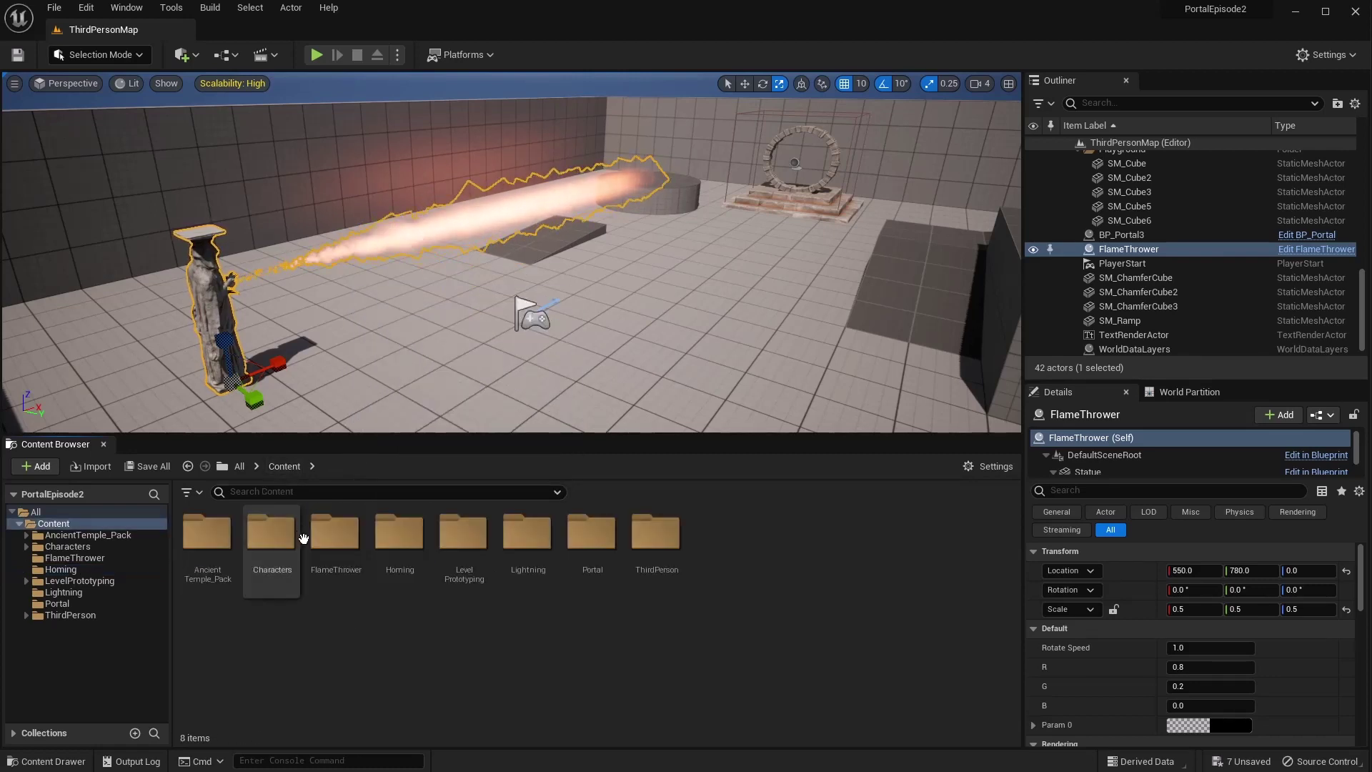
double_click(345, 557)
key("ctrl+v")
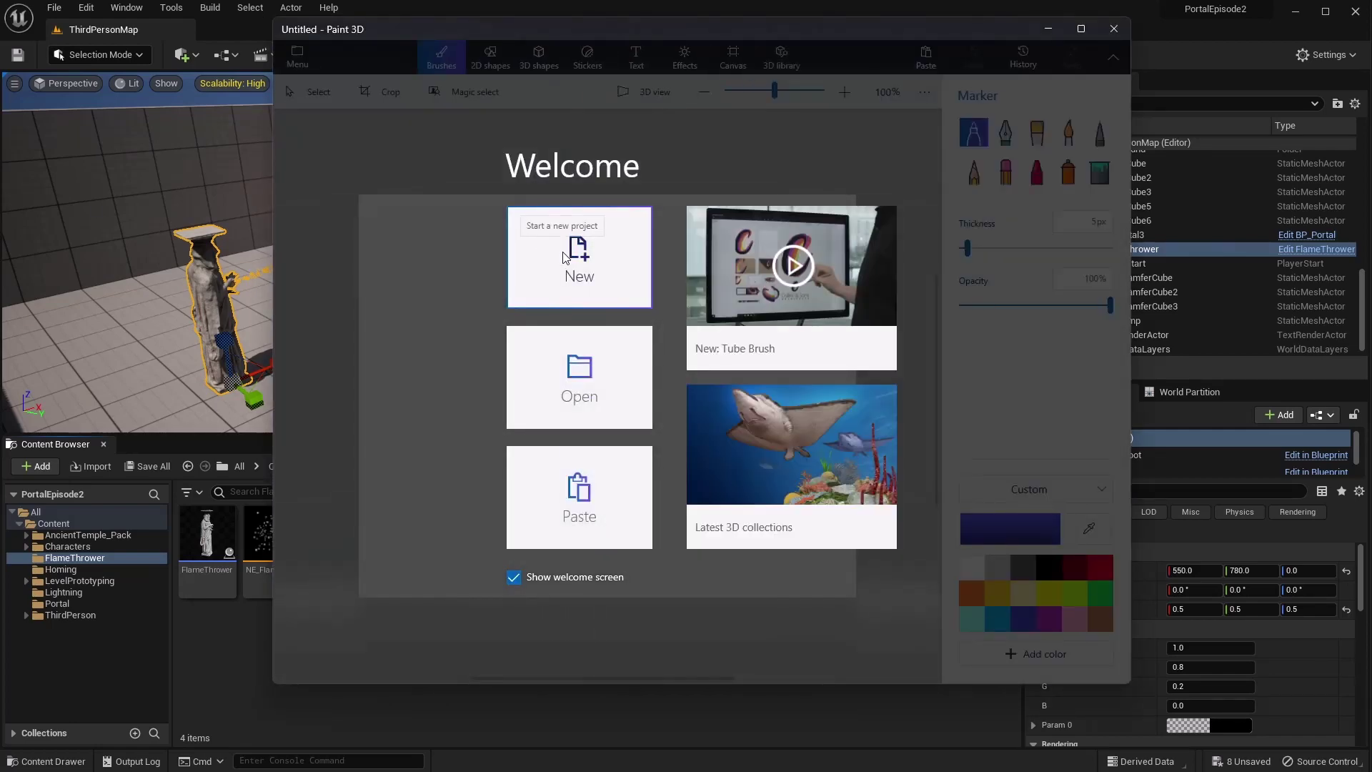
Start a new blank Paint 3D canvas sized 512 × 512 px with aspect ratio locked
left_click(570, 260)
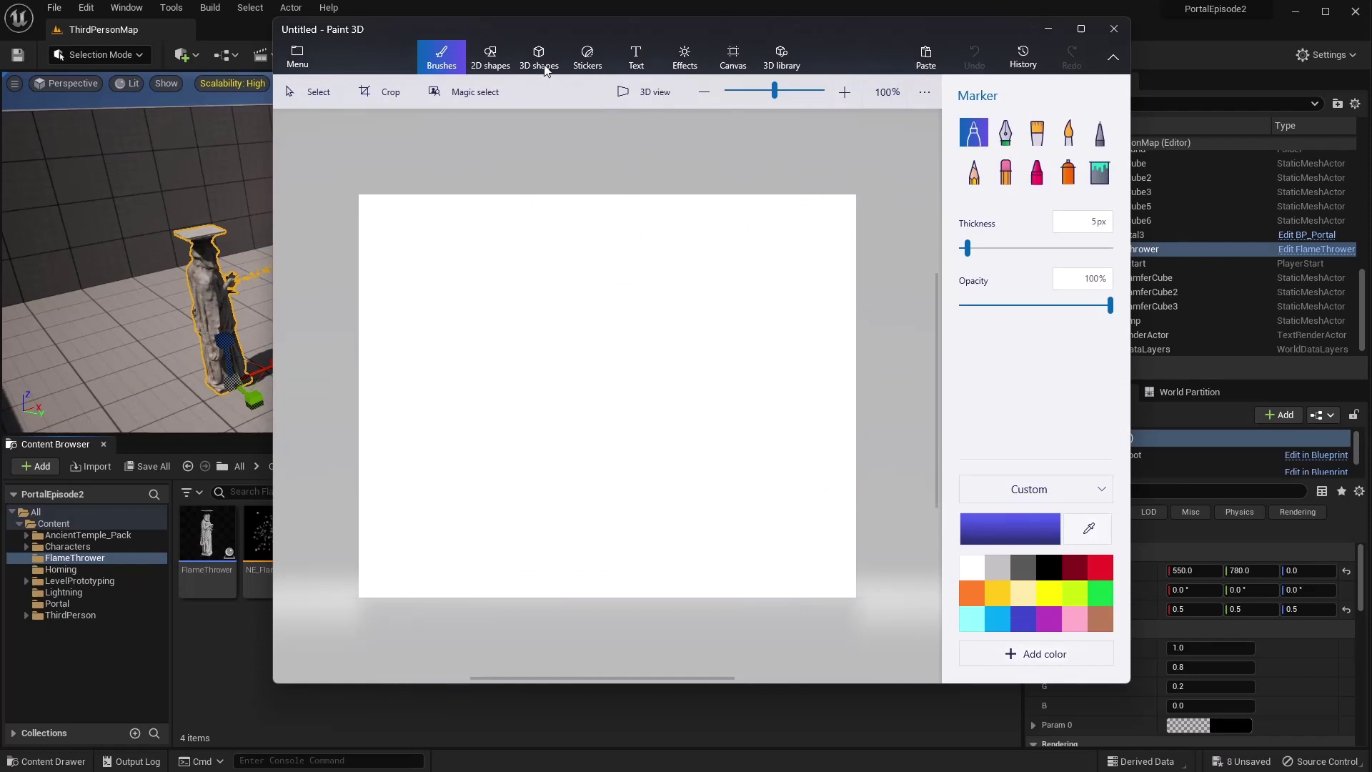
left_click(734, 56)
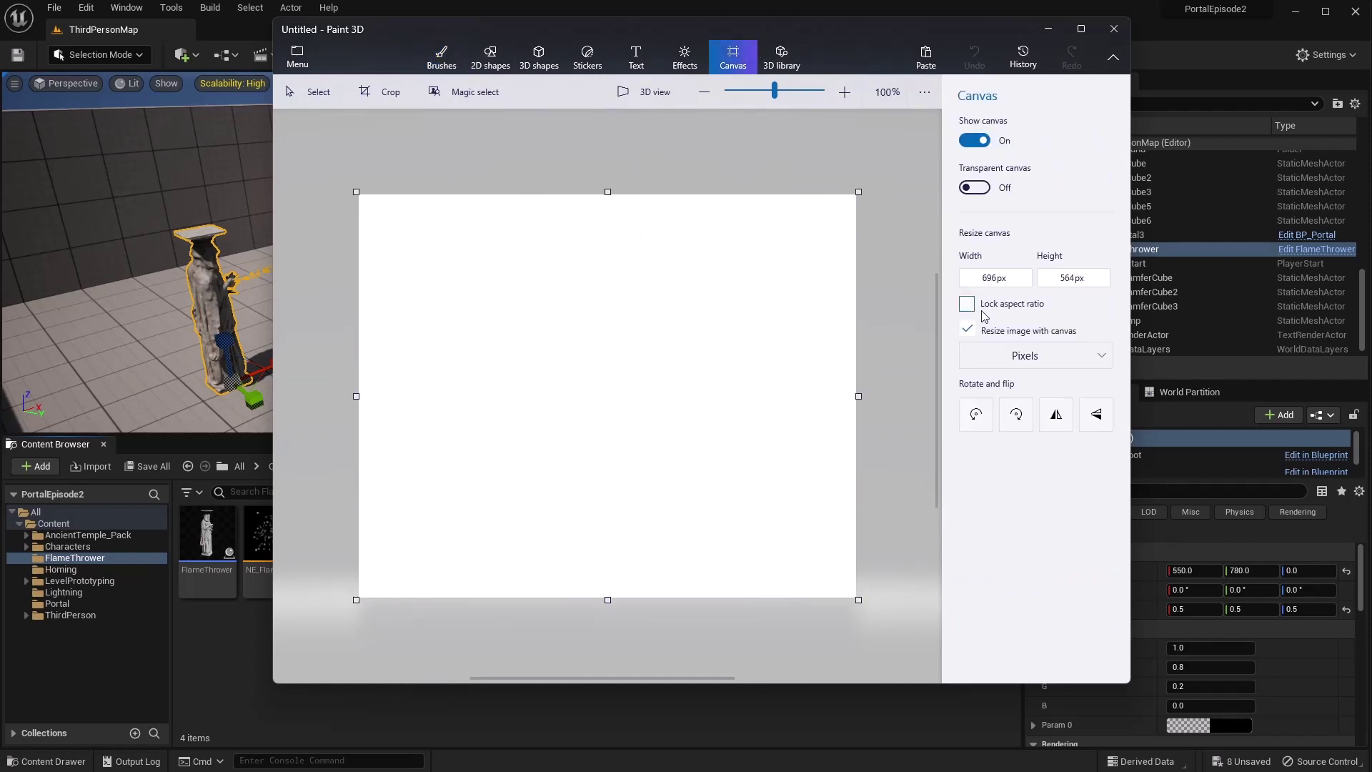
double_click(999, 279)
key("Tab")
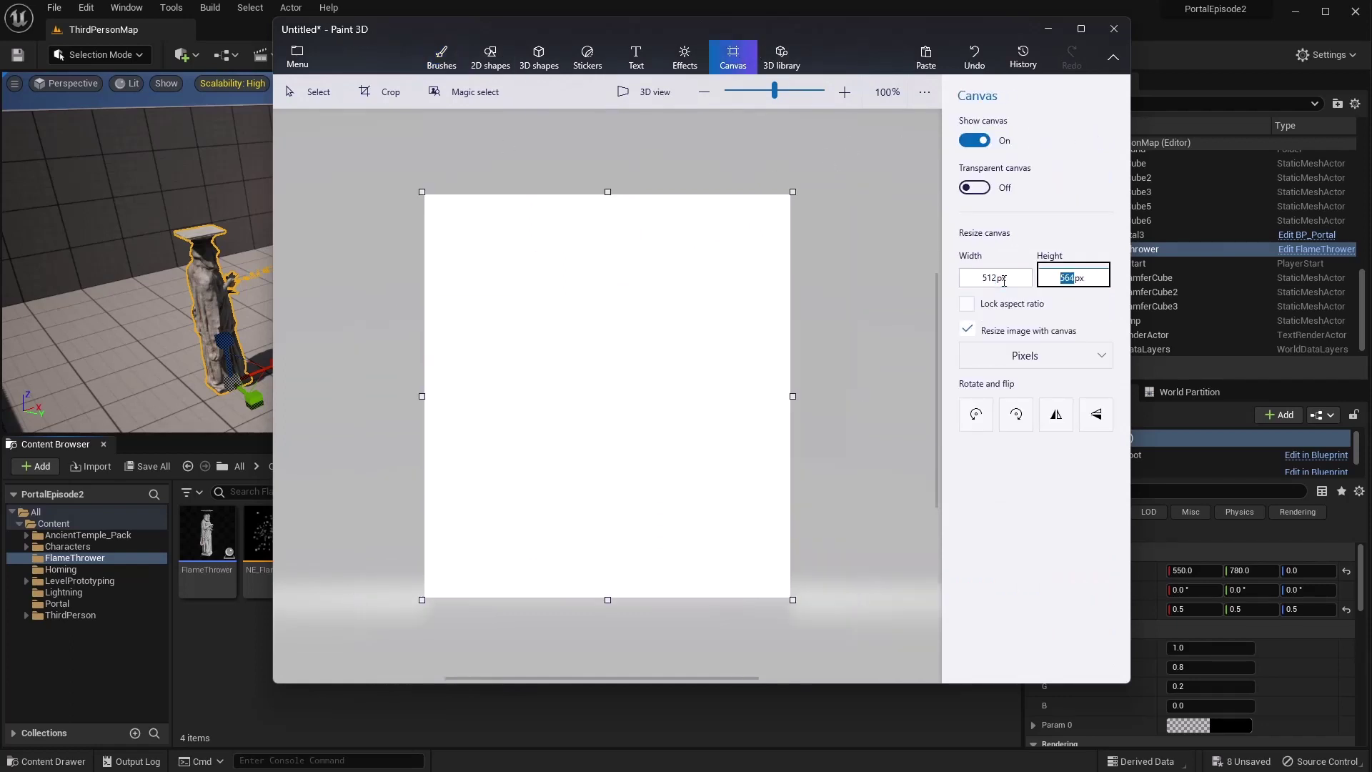
type("512")
key("Tab")
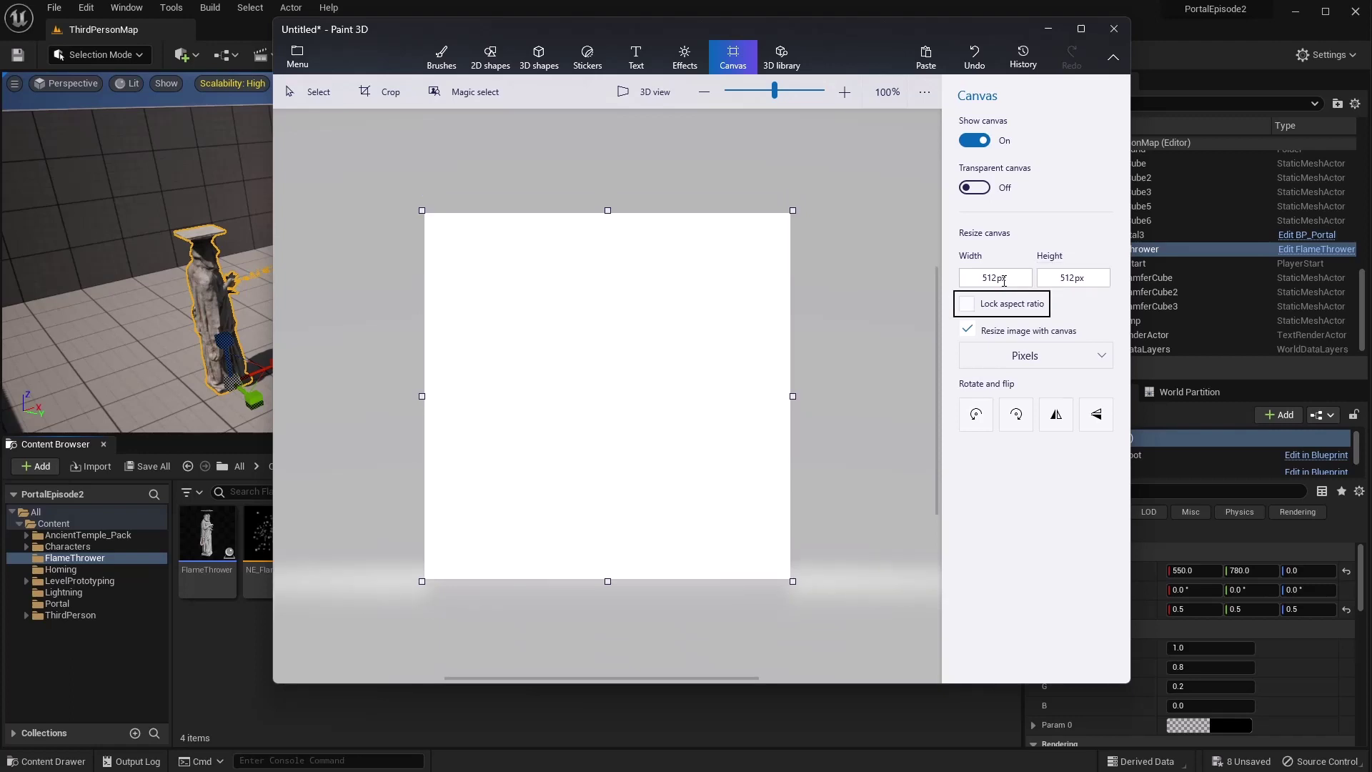
left_click(967, 303)
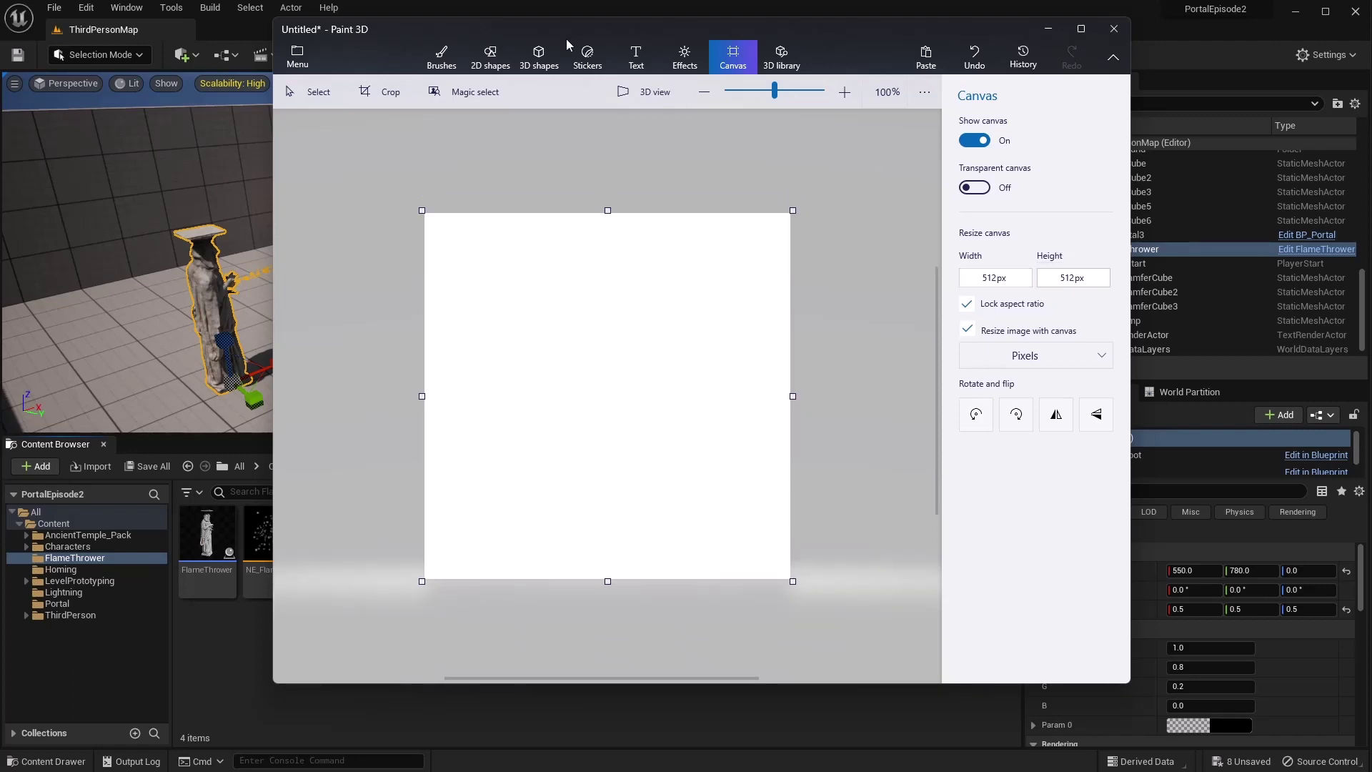
left_click(442, 57)
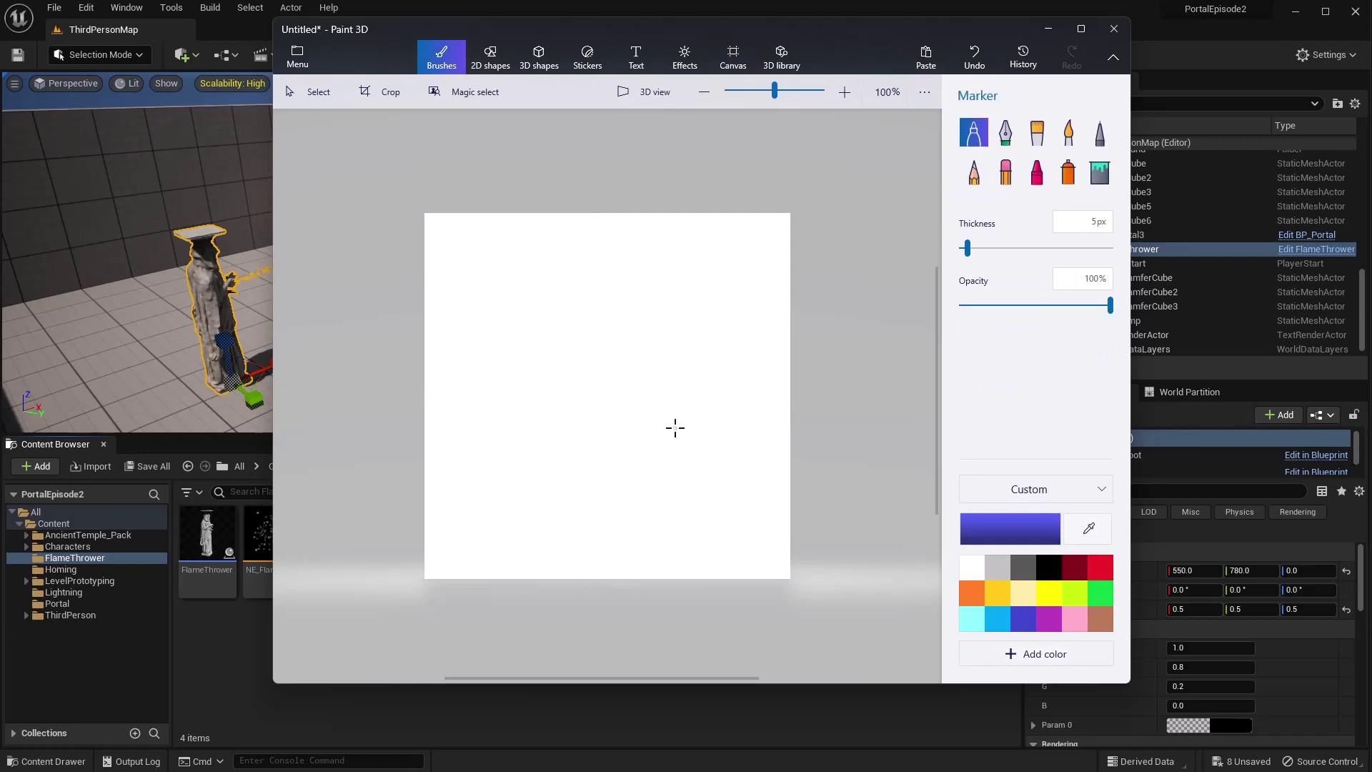
Fill the canvas black and set a white spray can at 117px thickness and 16% opacity
left_click(1099, 172)
left_click(1048, 568)
left_click(571, 420)
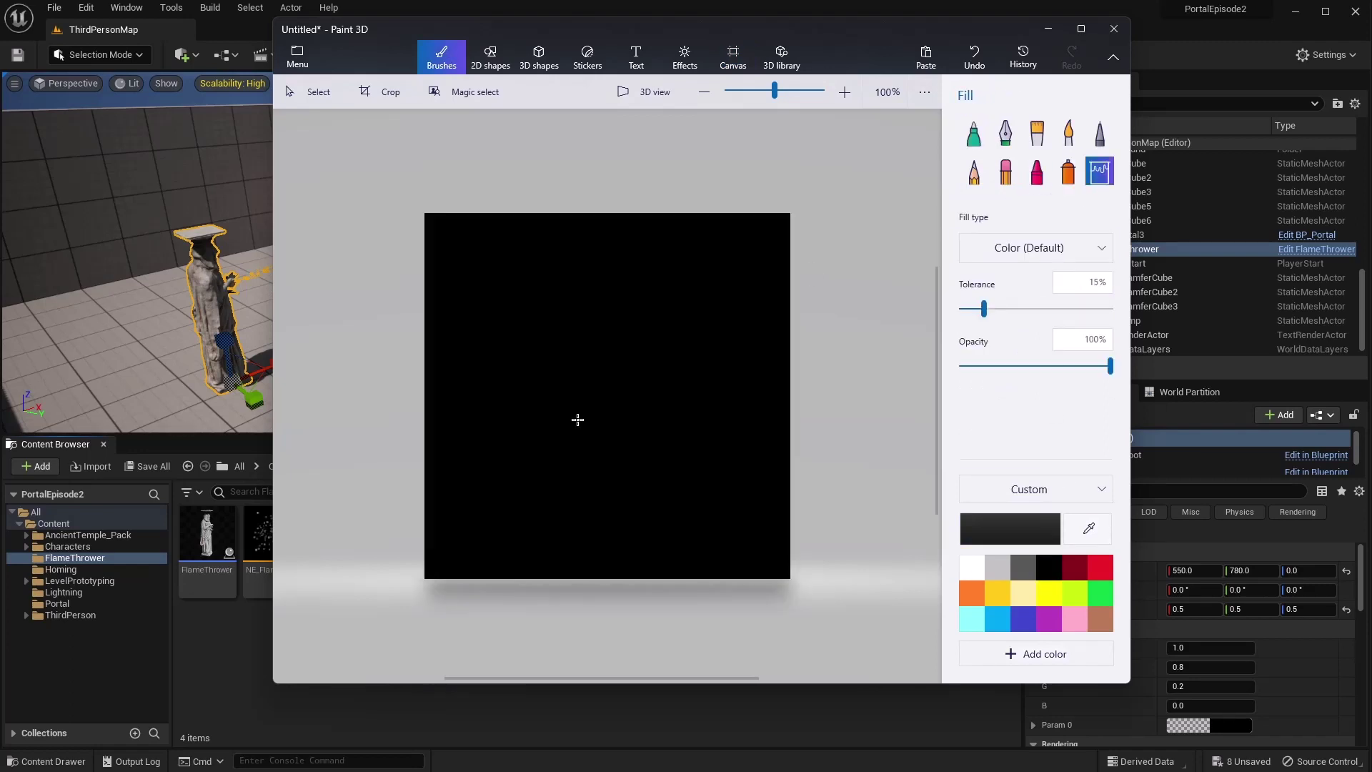
left_click(1068, 172)
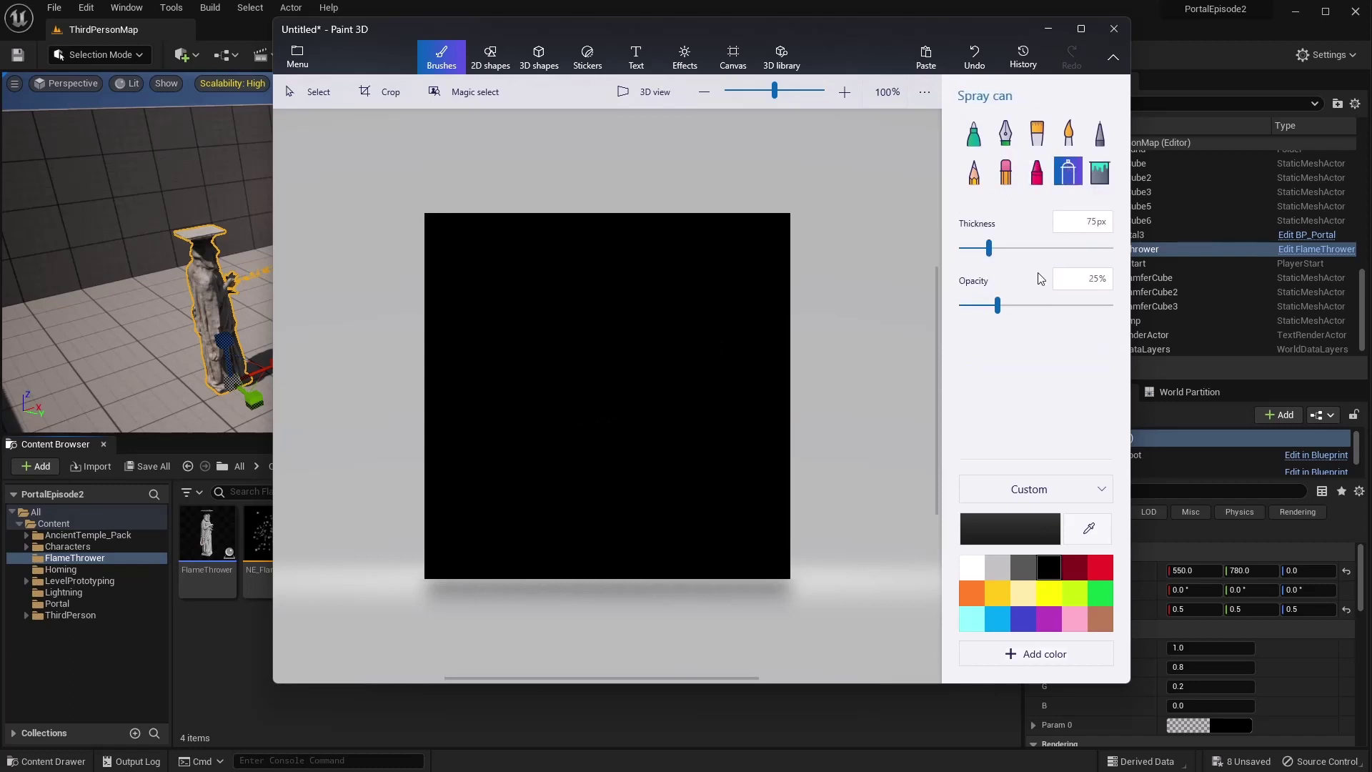
left_click_drag(990, 252, 1012, 249)
left_click_drag(998, 306, 988, 308)
left_click(971, 568)
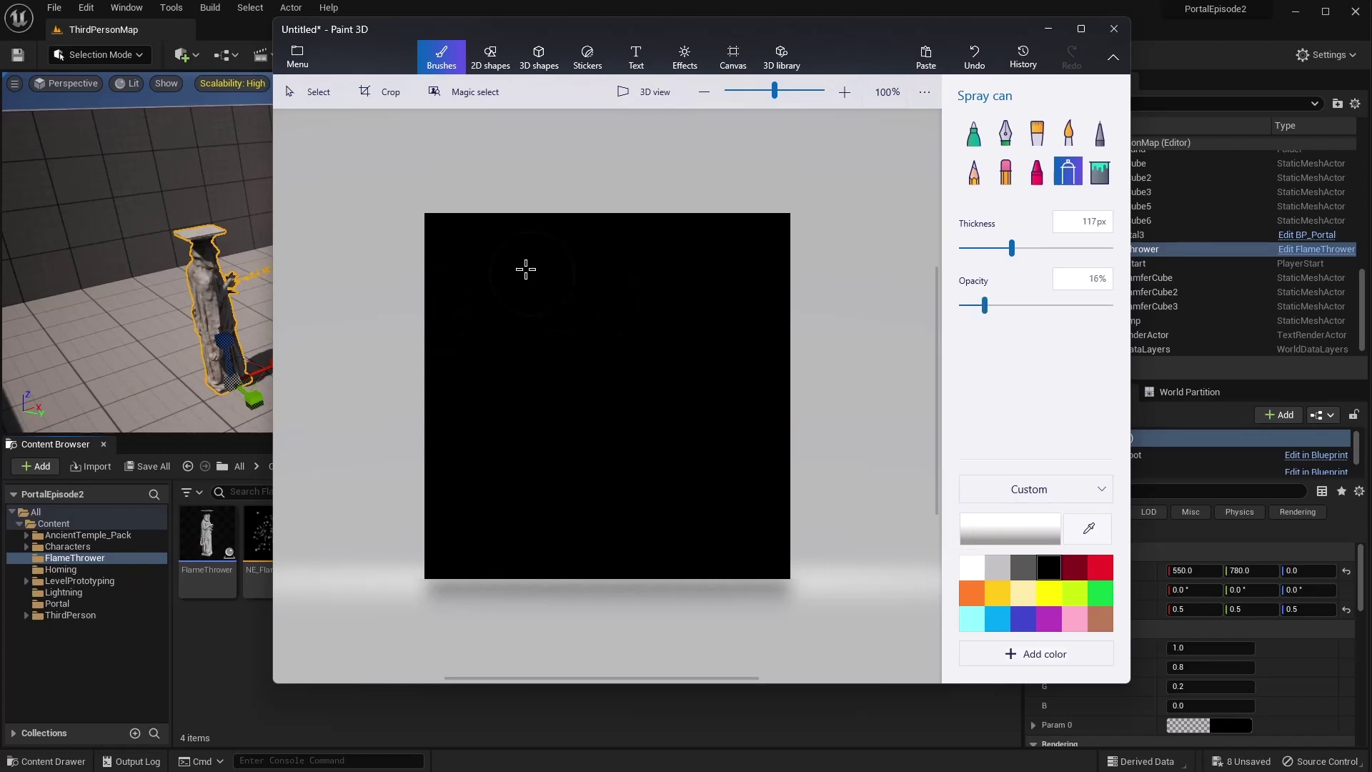
Spray soft white blotches and streaks all over the black canvas for a cloudy look
mouse_move(513, 263)
left_mouse_down()
mouse_move(548, 242)
mouse_move(824, 447)
mouse_move(609, 599)
mouse_move(728, 419)
mouse_move(739, 233)
mouse_move(622, 221)
mouse_move(615, 310)
mouse_move(685, 411)
mouse_move(529, 400)
mouse_move(450, 512)
mouse_move(512, 560)
mouse_move(667, 557)
mouse_move(803, 499)
mouse_move(763, 475)
mouse_move(658, 298)
mouse_move(491, 295)
mouse_move(447, 224)
mouse_move(555, 251)
mouse_move(459, 392)
mouse_move(604, 460)
mouse_move(674, 392)
mouse_move(704, 484)
mouse_move(642, 573)
left_mouse_up()
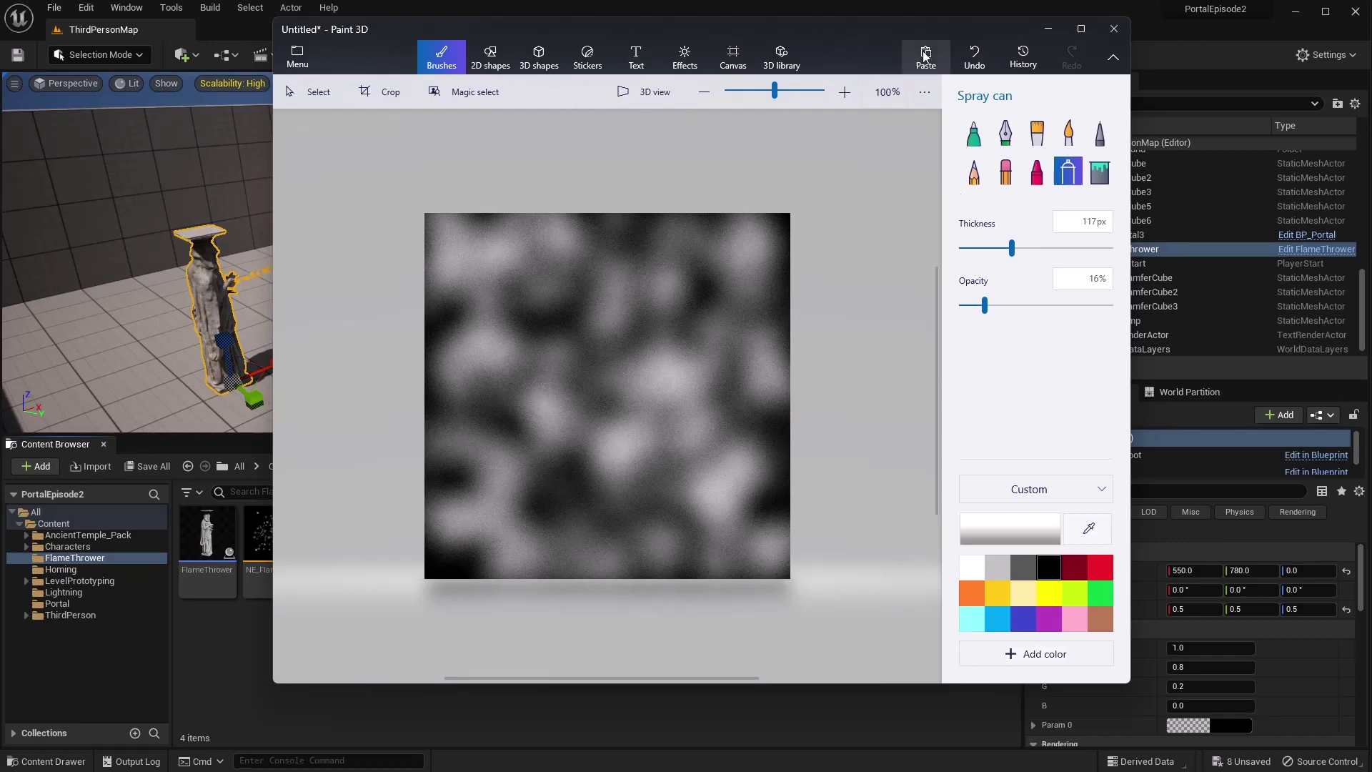
mouse_move(903, 44)
left_mouse_down()
mouse_move(933, 71)
mouse_move(1144, 115)
mouse_move(1115, 121)
left_mouse_up()
mouse_move(726, 388)
left_mouse_down()
mouse_move(759, 377)
mouse_move(808, 504)
mouse_move(791, 586)
mouse_move(677, 551)
mouse_move(860, 487)
left_mouse_up()
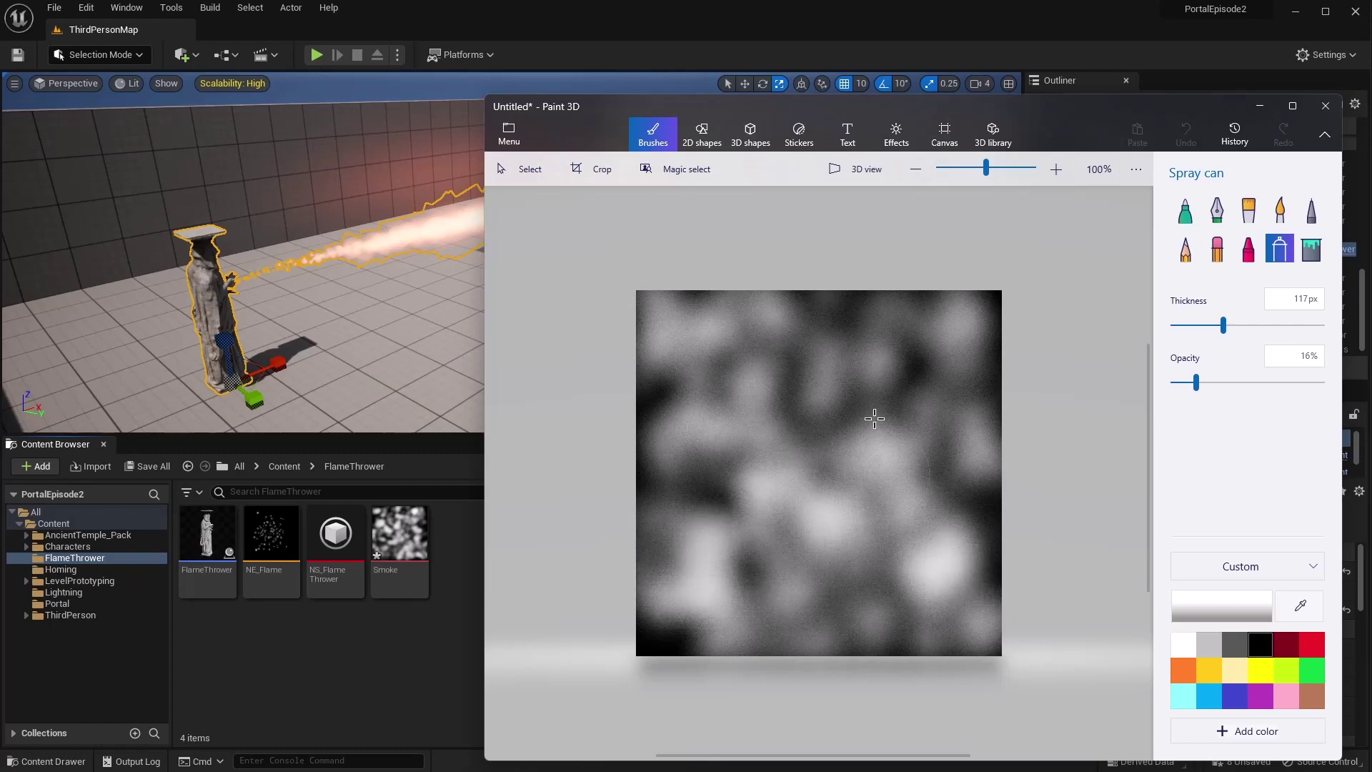
left_click_drag(883, 408, 922, 349)
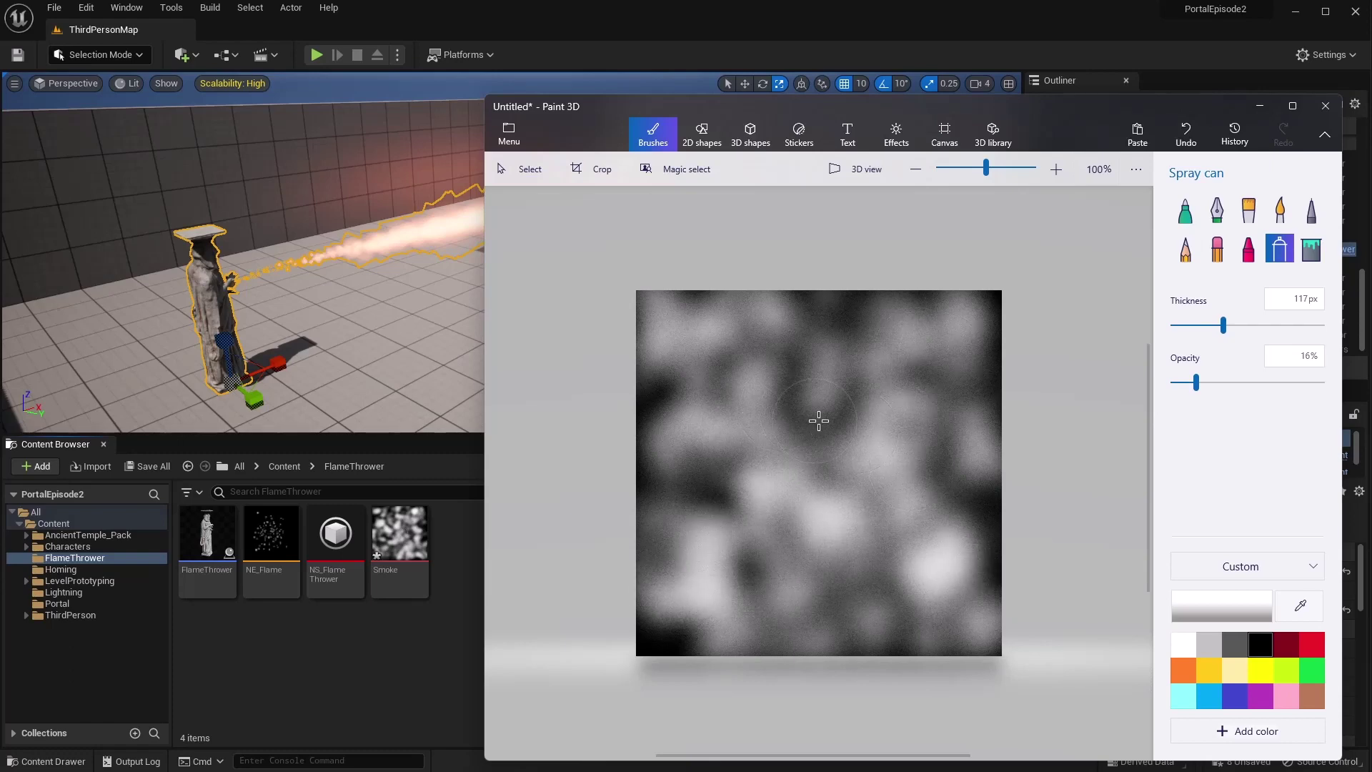
mouse_move(755, 374)
left_mouse_down()
mouse_move(748, 401)
mouse_move(772, 444)
mouse_move(738, 426)
mouse_move(673, 437)
left_mouse_up()
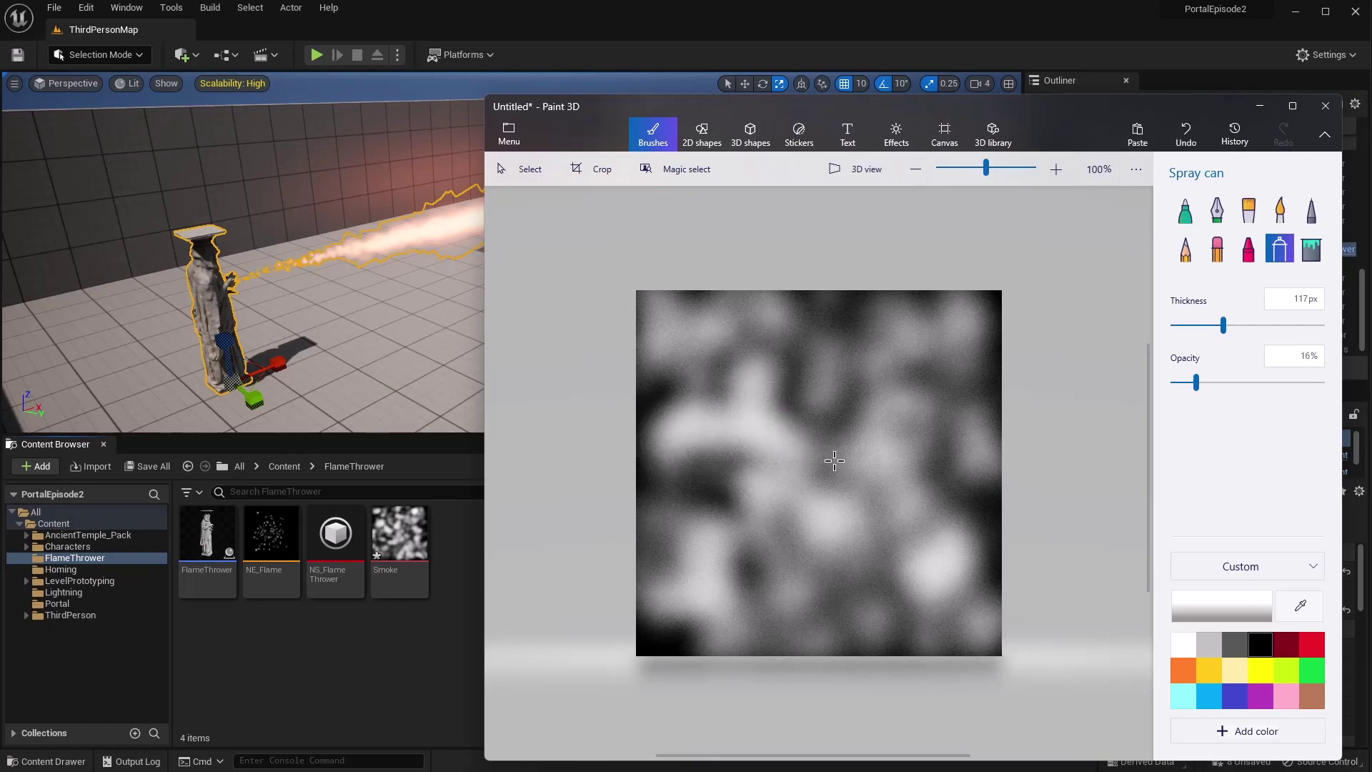
mouse_move(889, 425)
left_mouse_down()
mouse_move(876, 465)
mouse_move(915, 541)
left_mouse_up()
left_click_drag(902, 316, 971, 330)
mouse_move(755, 343)
left_mouse_down()
mouse_move(763, 310)
mouse_move(668, 368)
left_mouse_up()
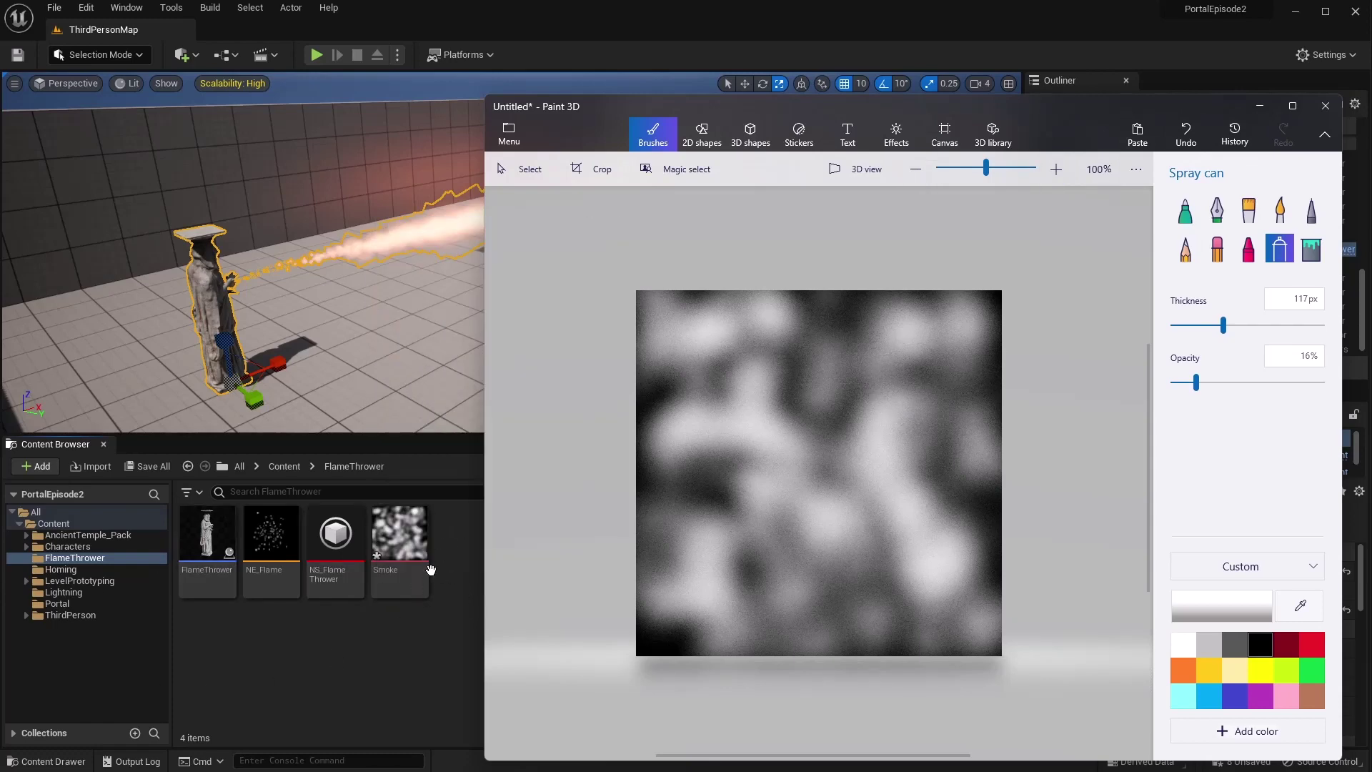
Close Paint 3D without saving and create a new material named M_Fire in FlameThrower
mouse_move(419, 566)
left_click(1324, 109)
left_click(881, 466)
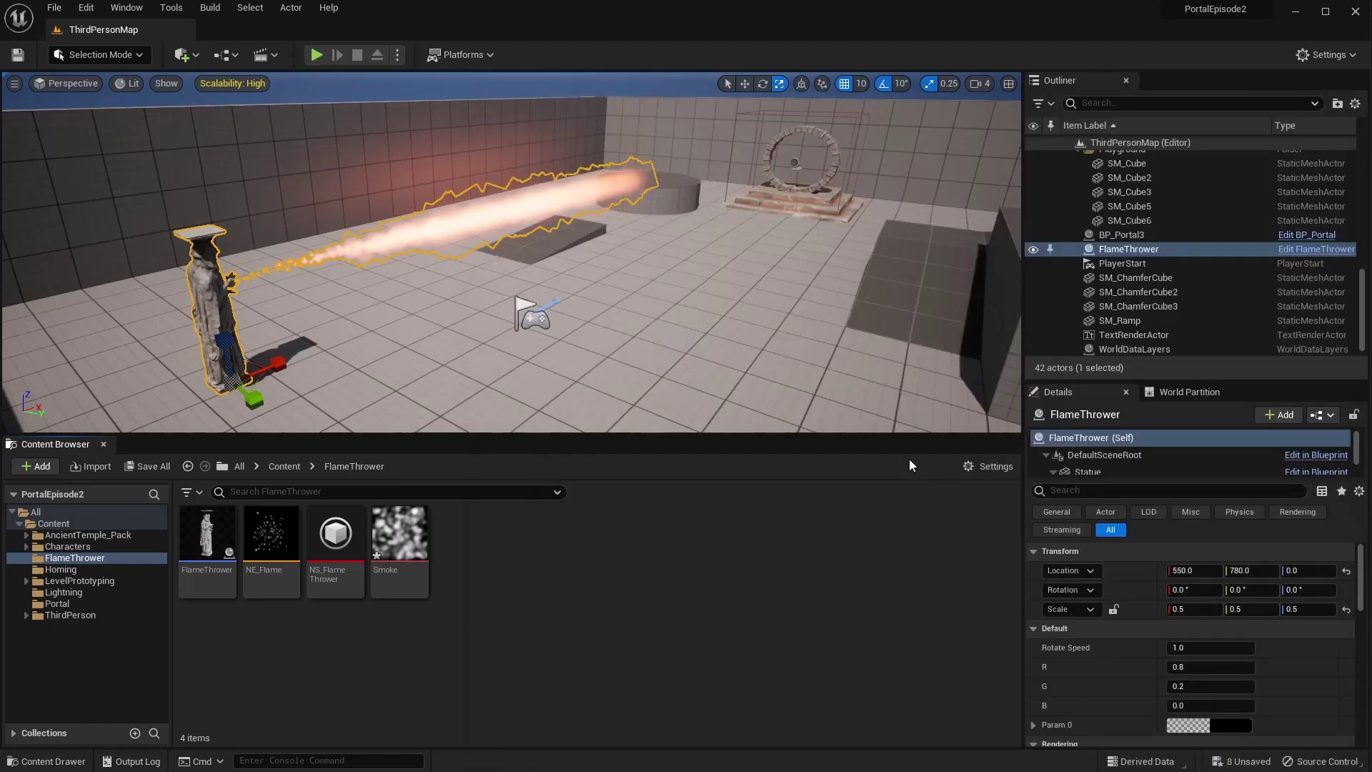
mouse_move(433, 567)
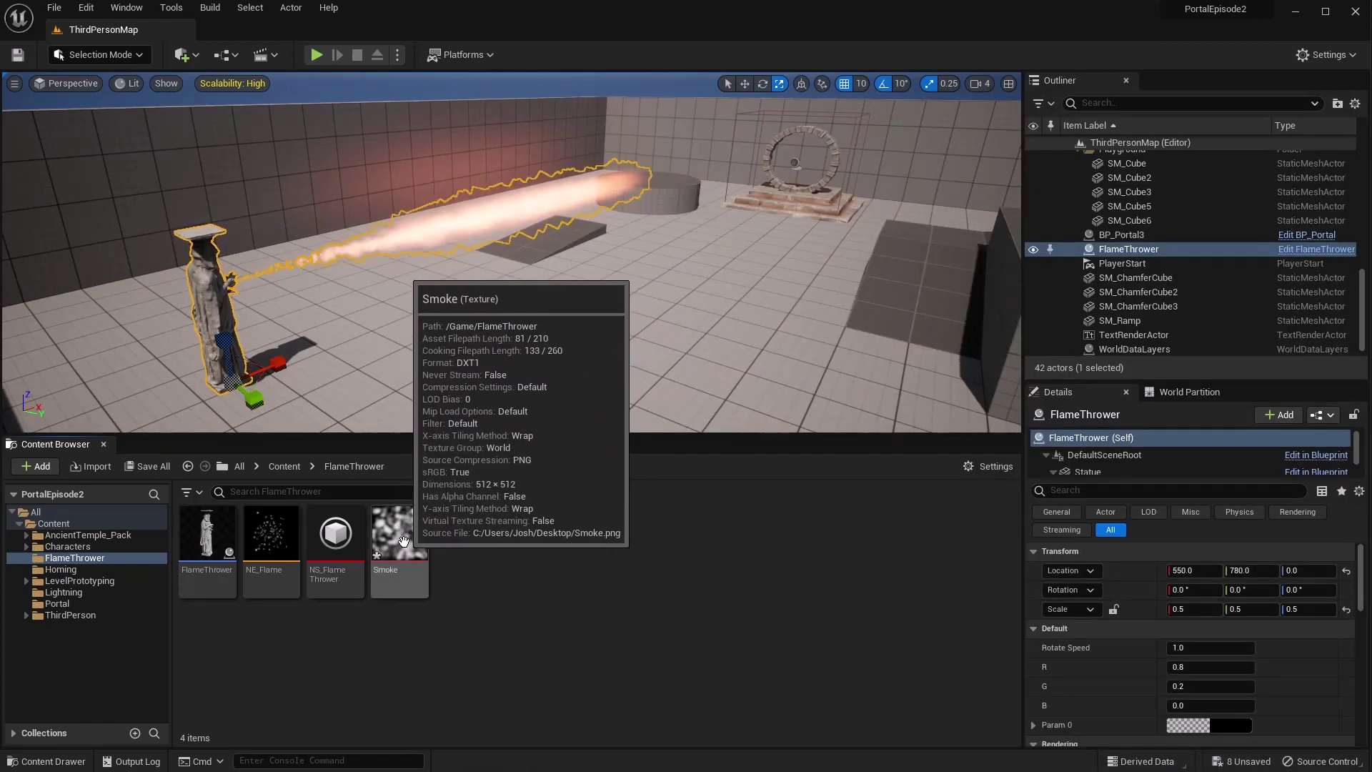
right_click(463, 547)
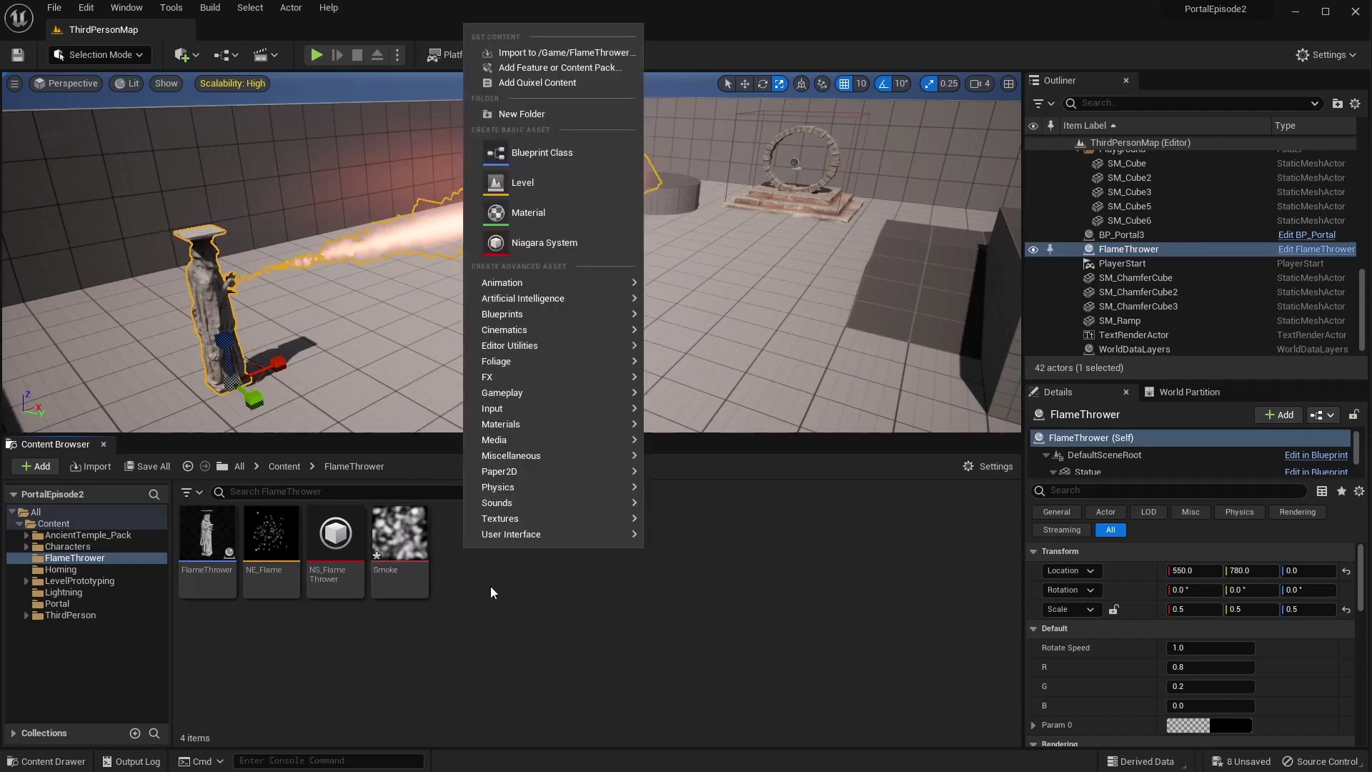
left_click(547, 212)
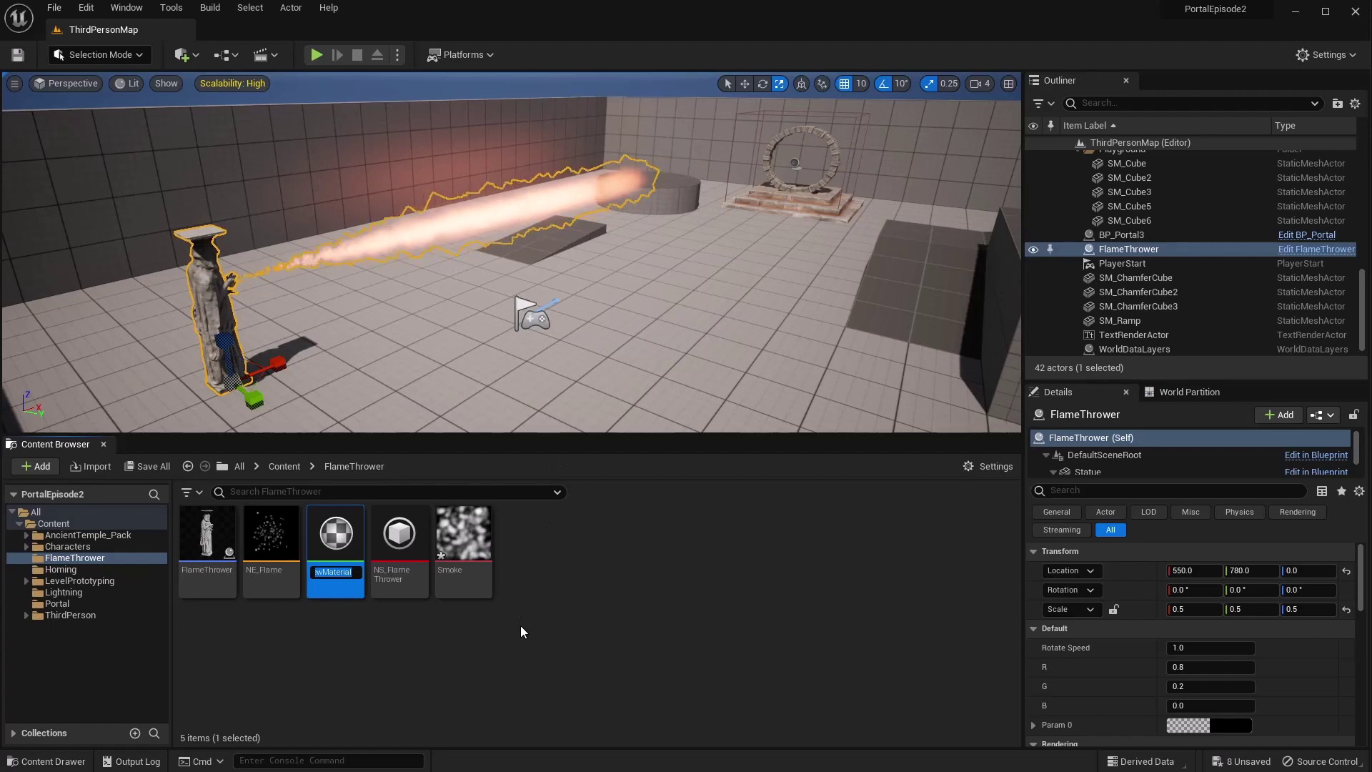
type("M_Fire")
key("Return")
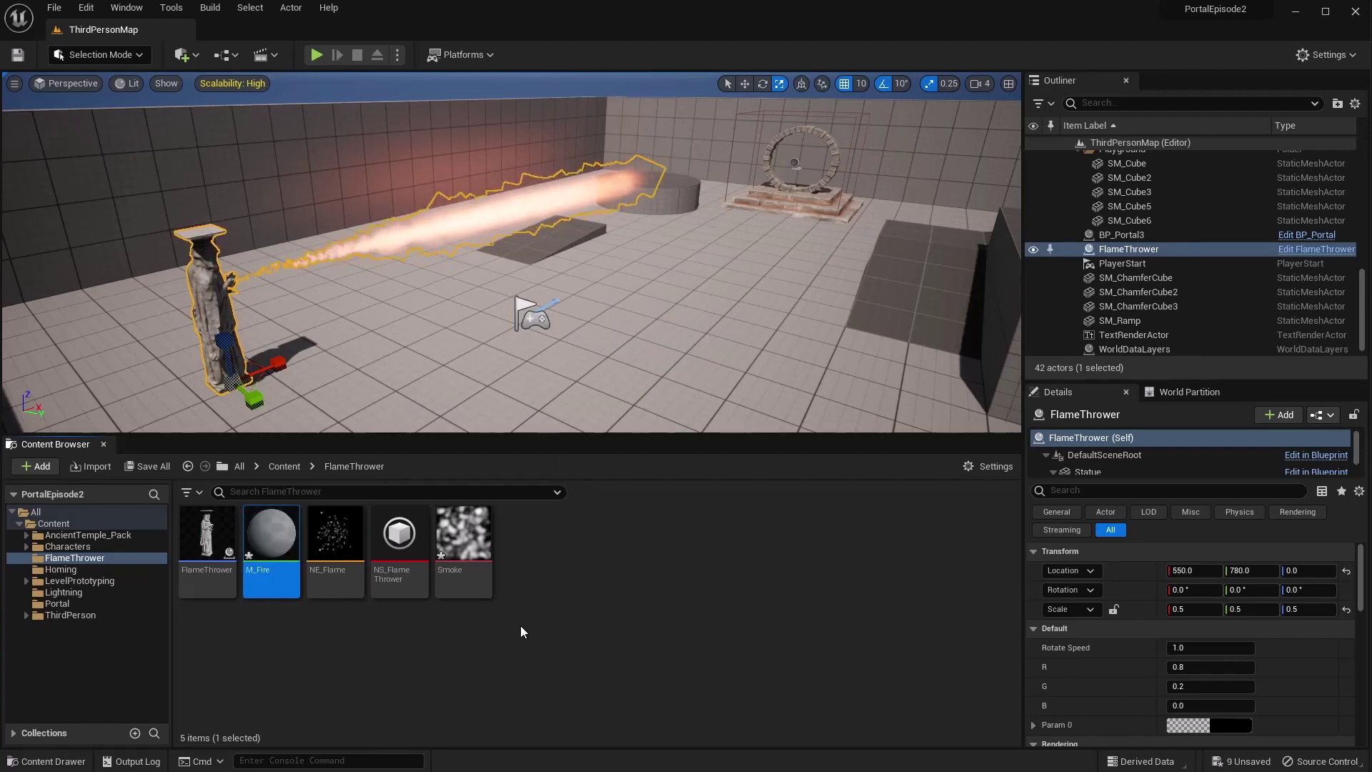
Open M_Fire in the material editor and set Blend Mode Translucent and Shading Model Unlit
double_click(249, 543)
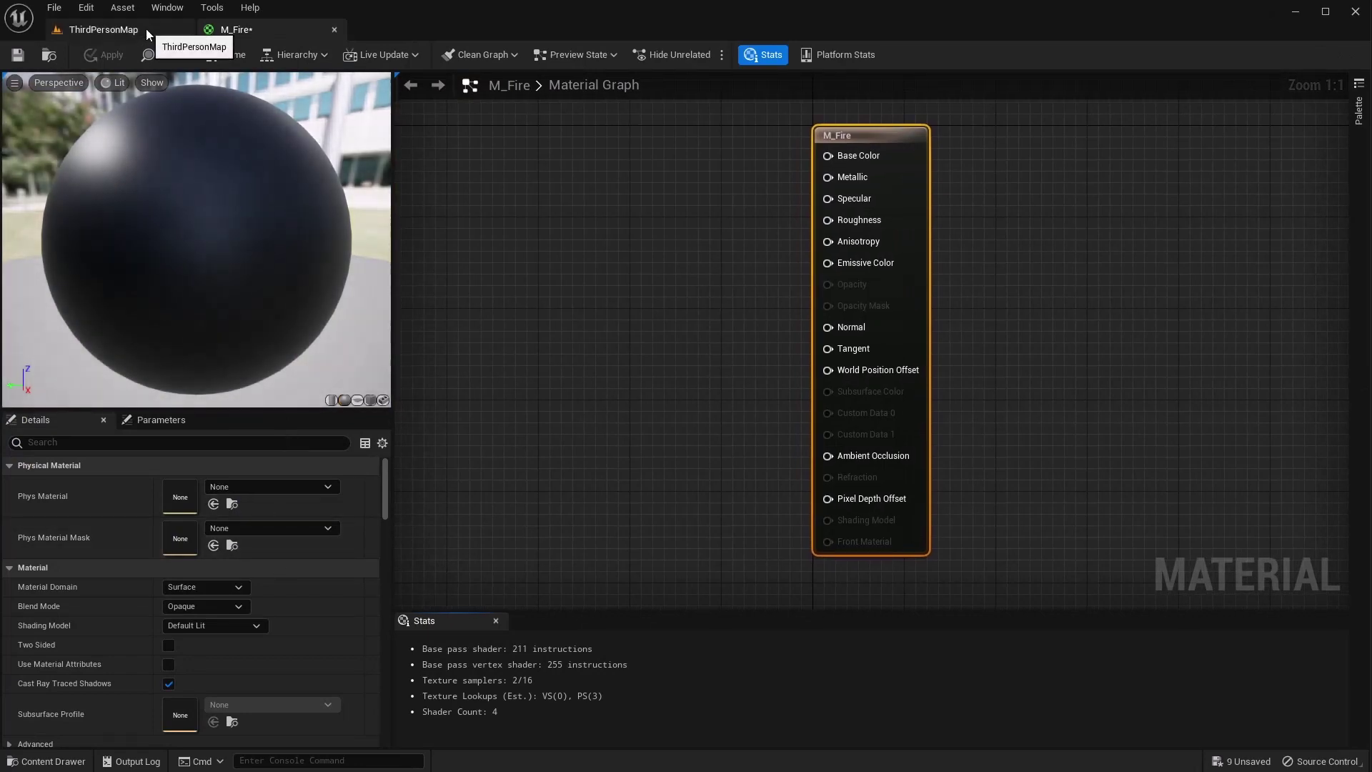
left_click(146, 28)
left_click(279, 471)
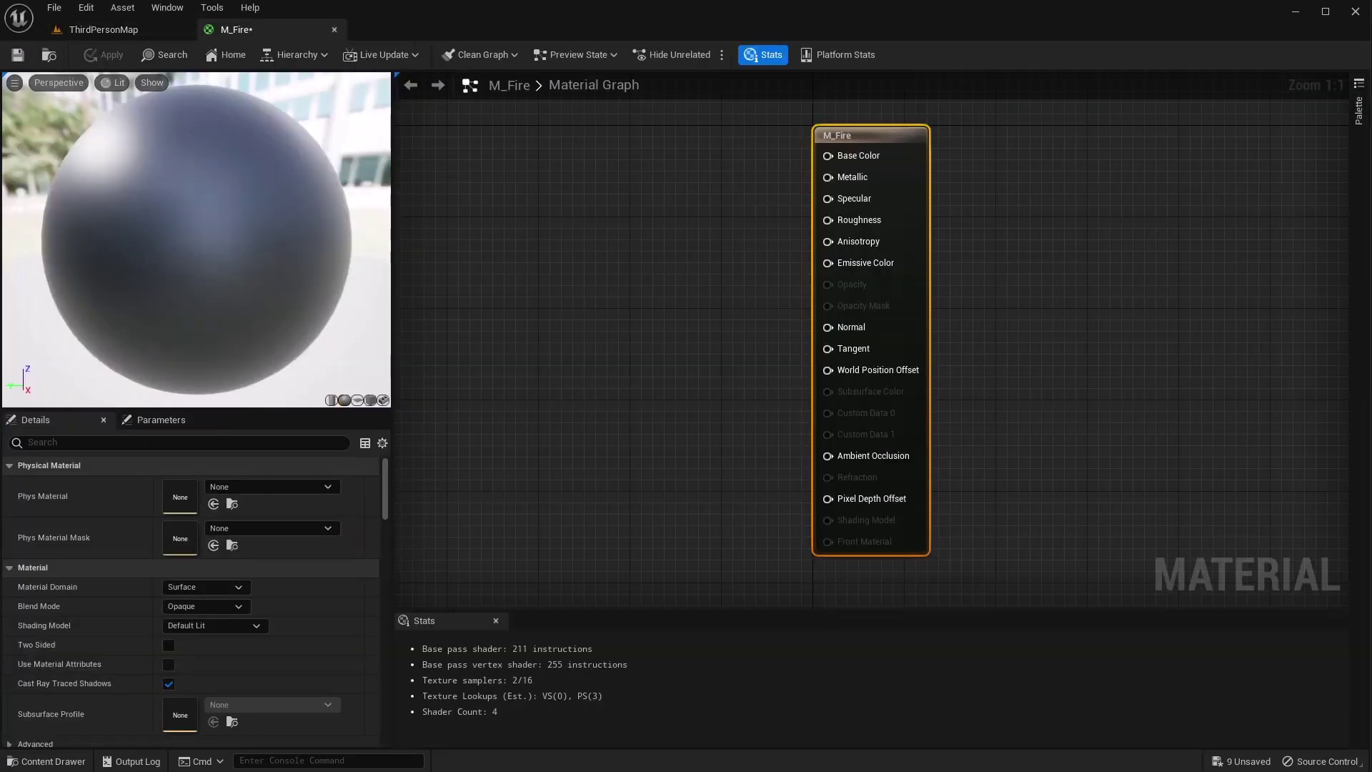
right_click_drag(583, 282, 695, 283)
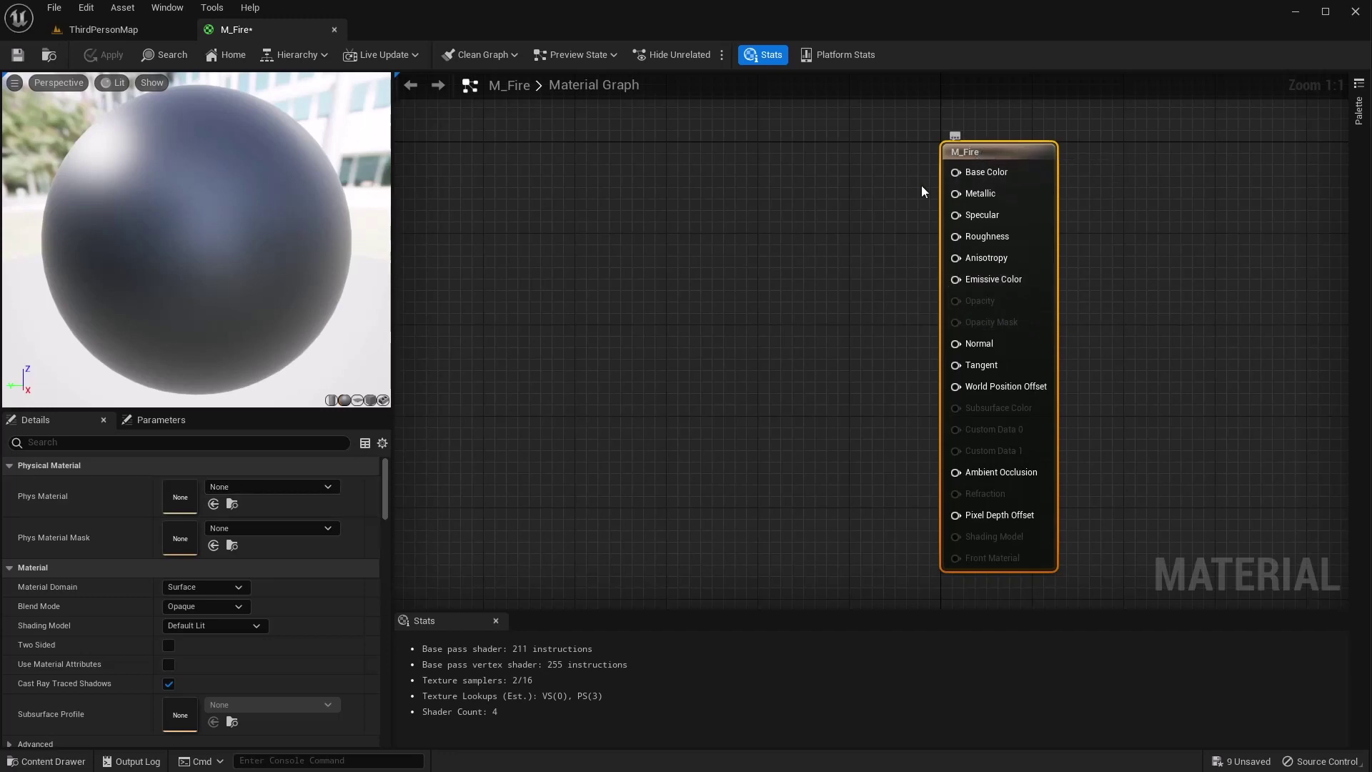
left_click(171, 606)
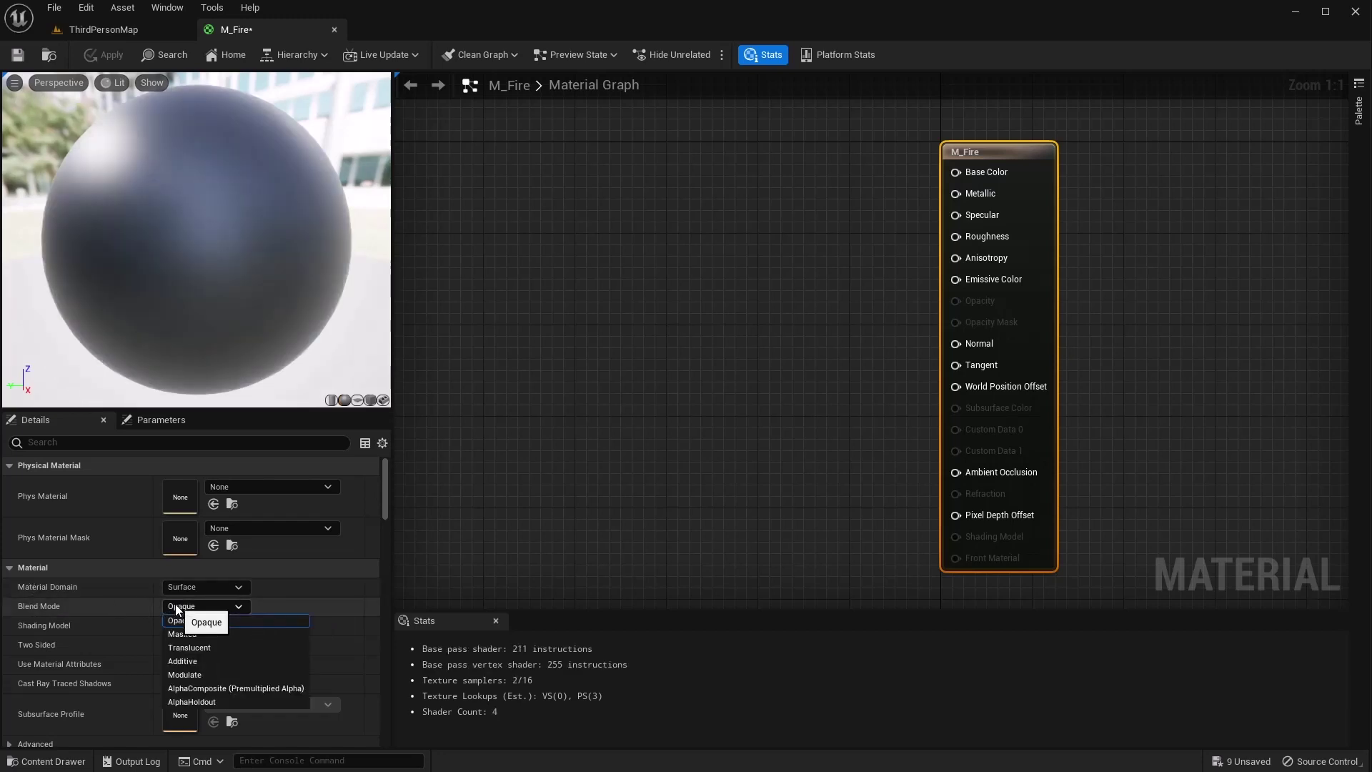
left_click(207, 643)
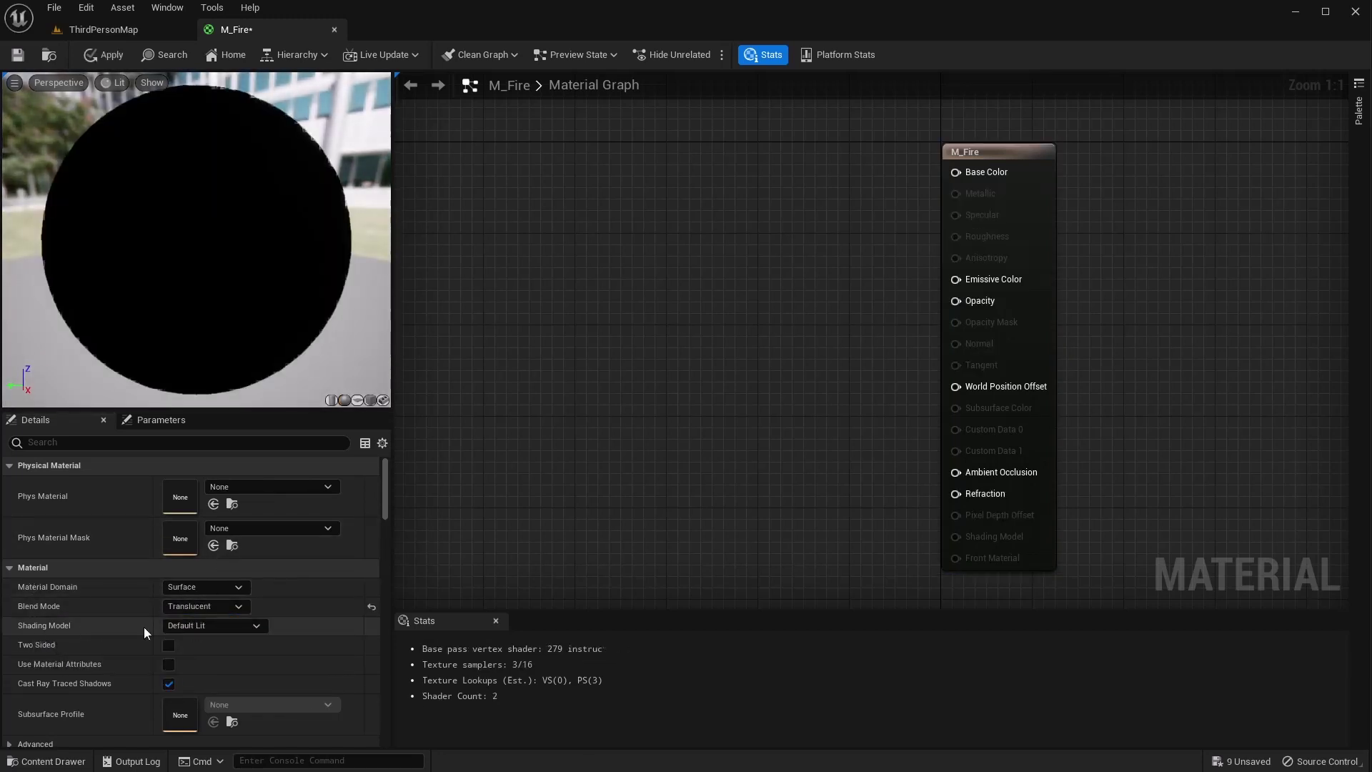
left_click(217, 624)
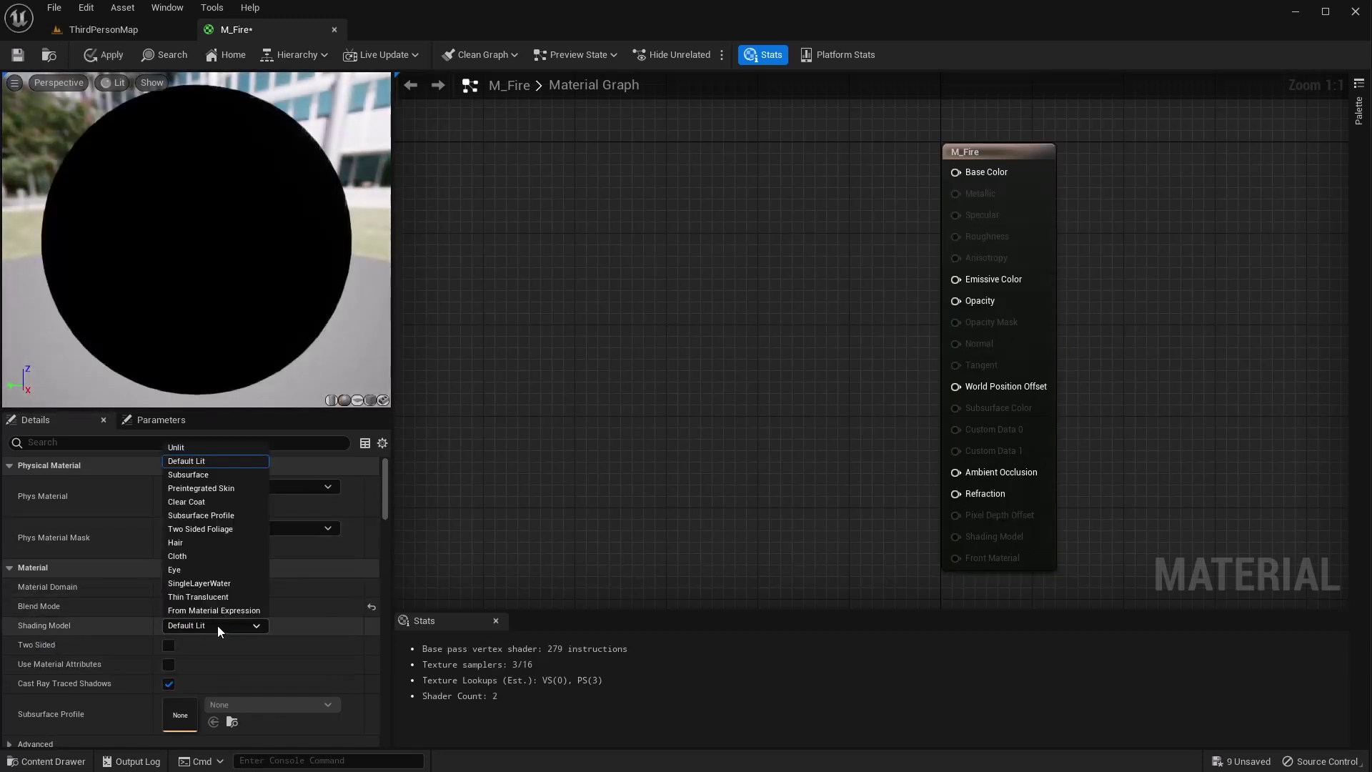
left_click(188, 448)
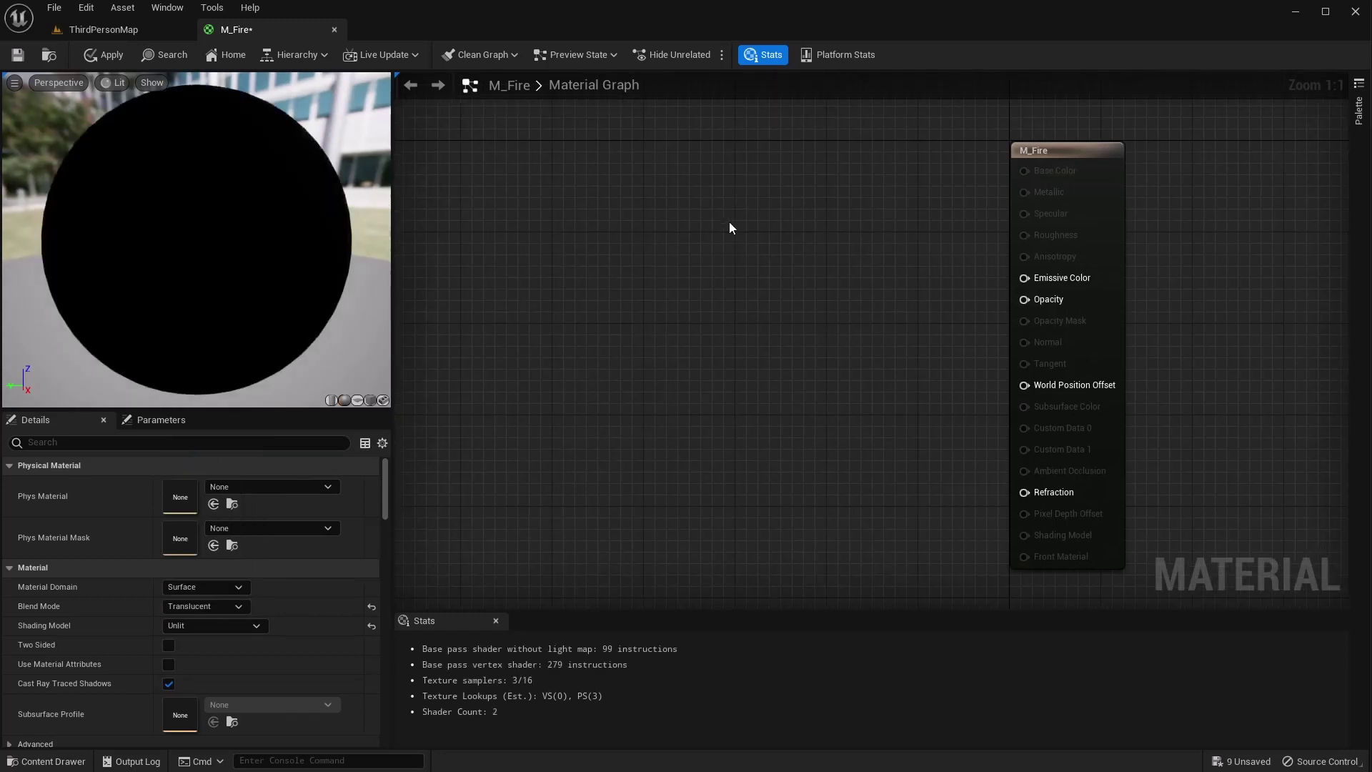
Add a Particle Color node to the M_Fire graph
right_click(725, 221)
type("particle")
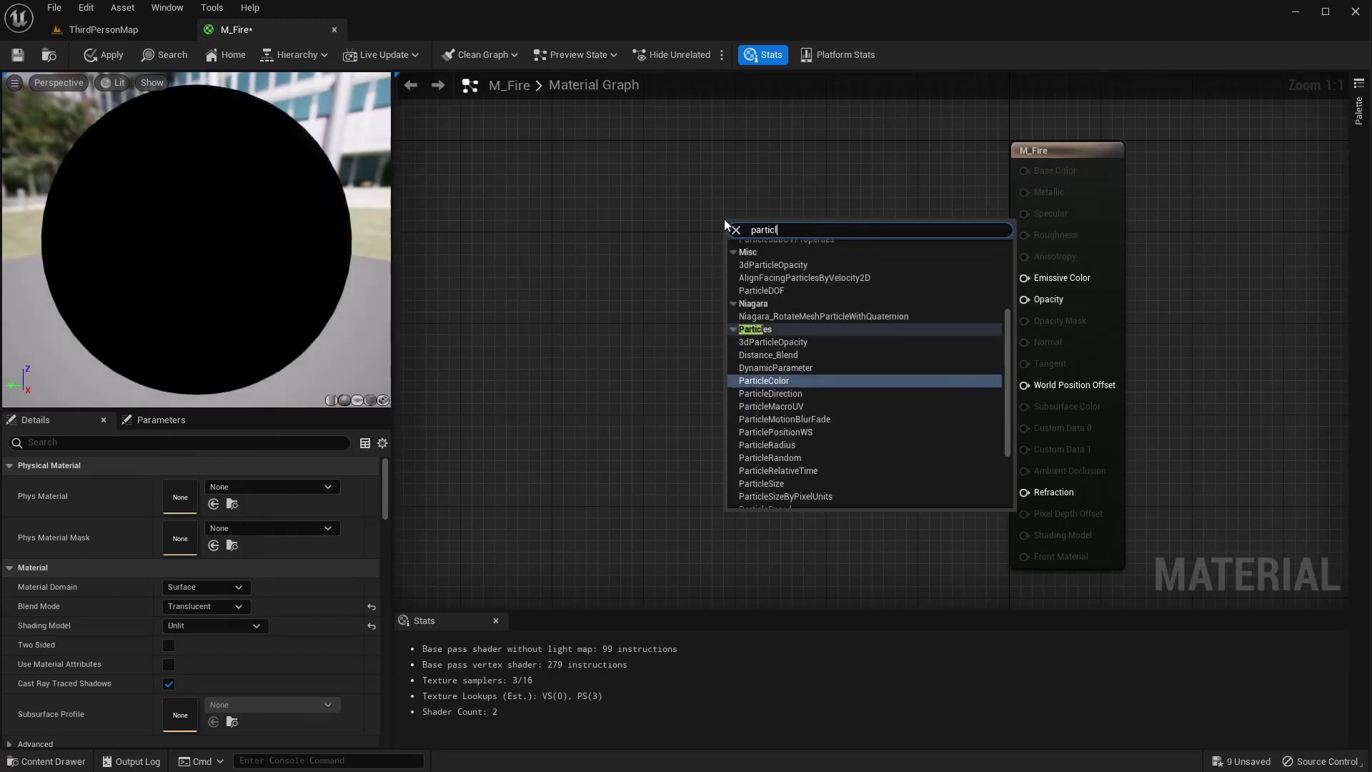
key("Return")
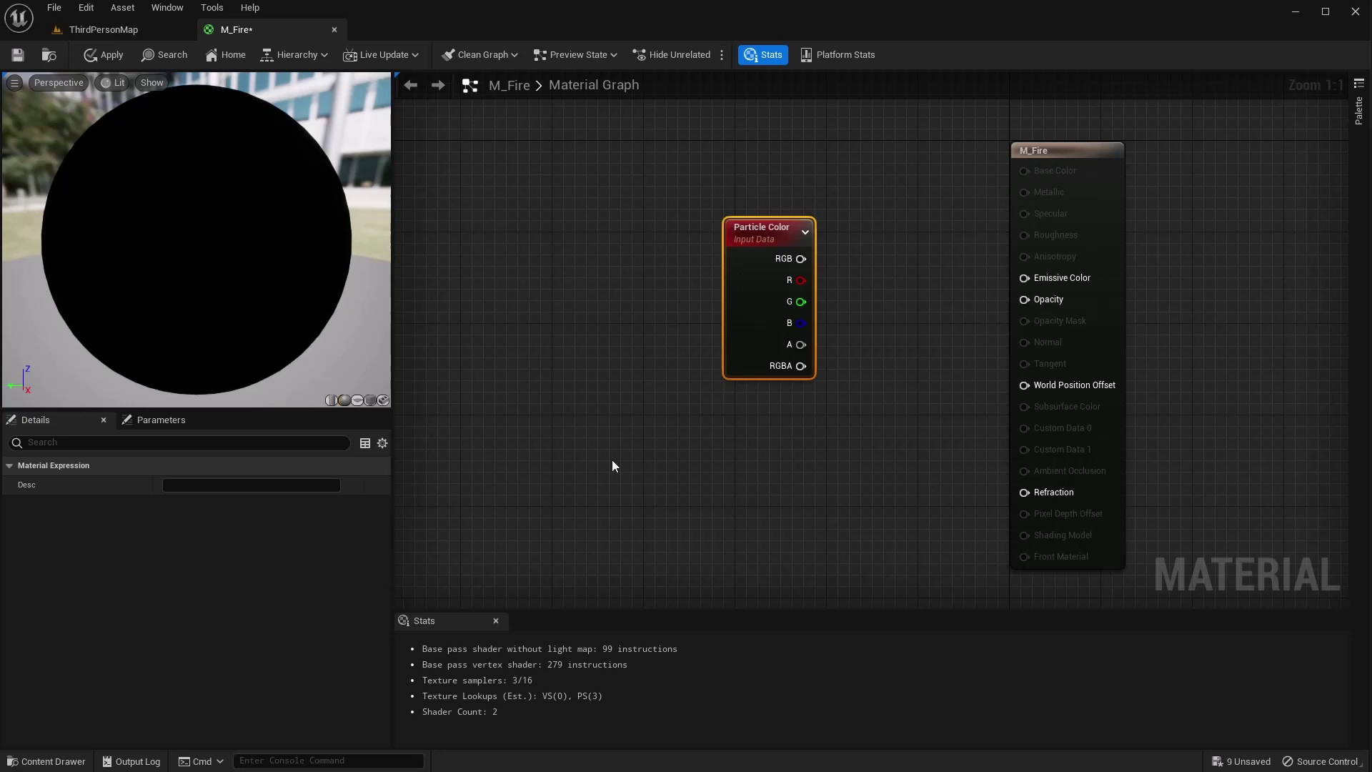
Add a Texture Sample node and assign it the Smoke texture
right_click(596, 405)
type("texture")
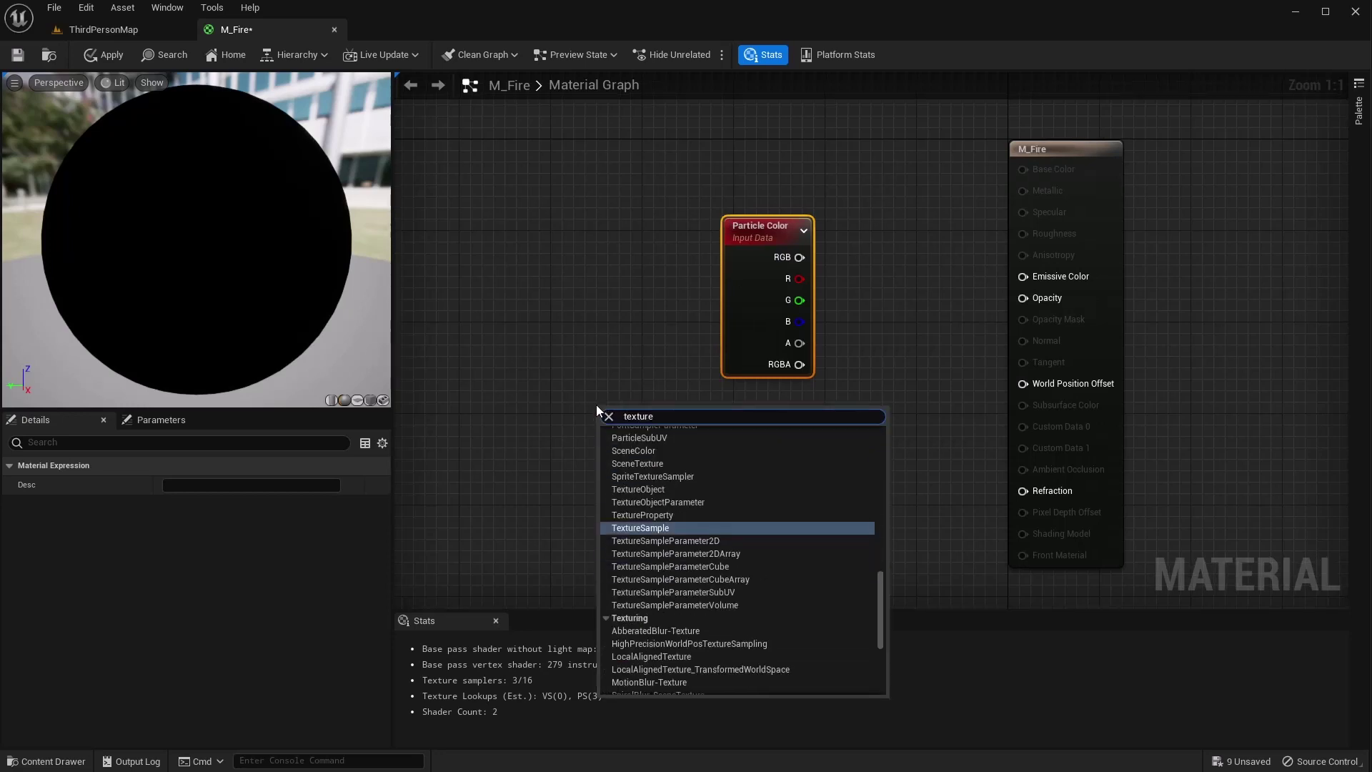
key("Return")
left_click_drag(687, 416, 630, 321)
left_click(333, 604)
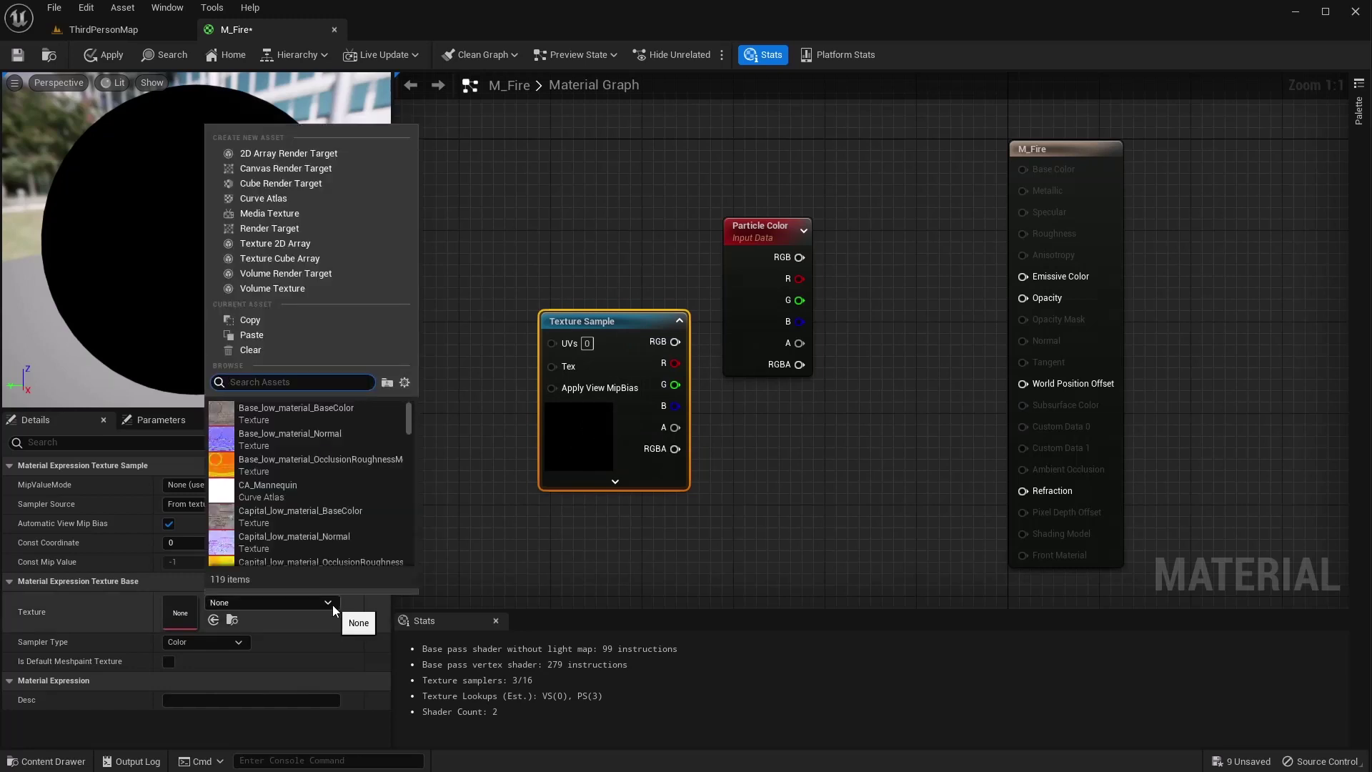
type("ok")
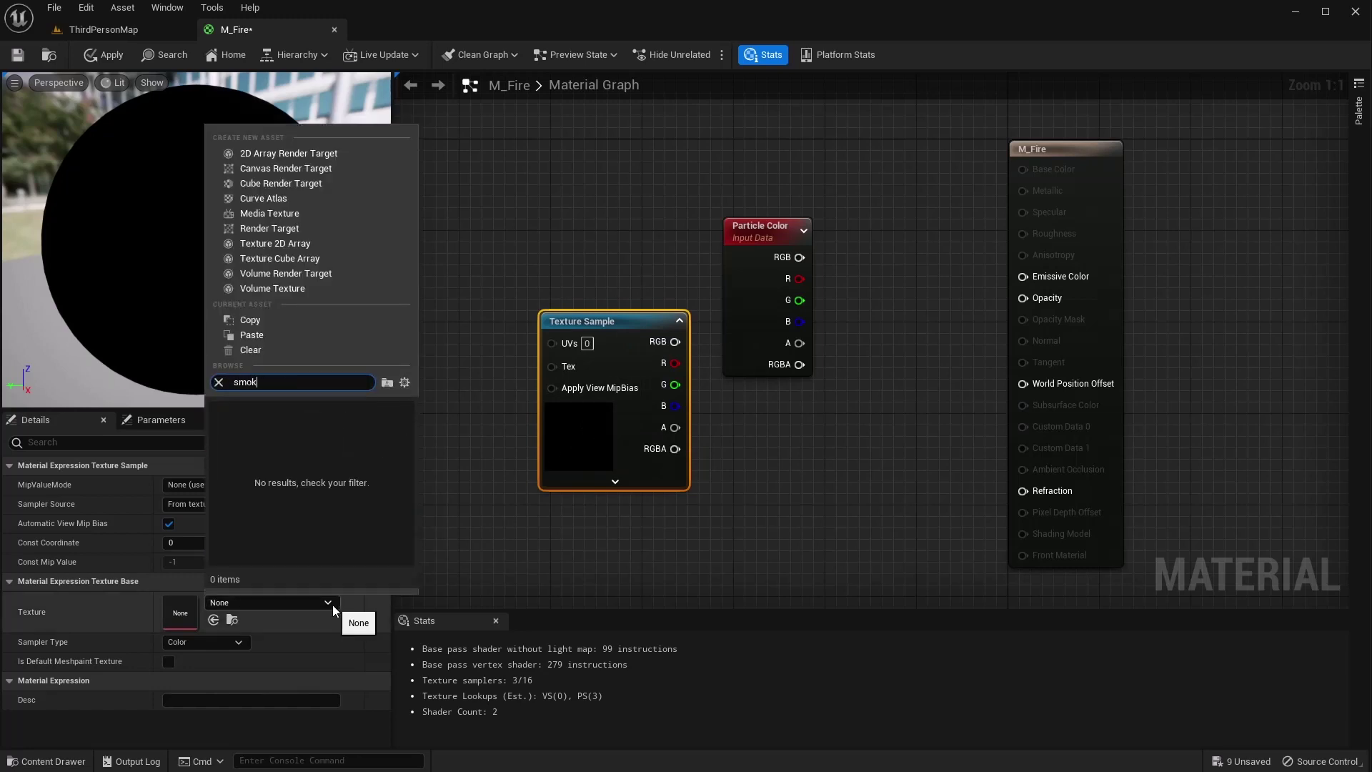
type("se")
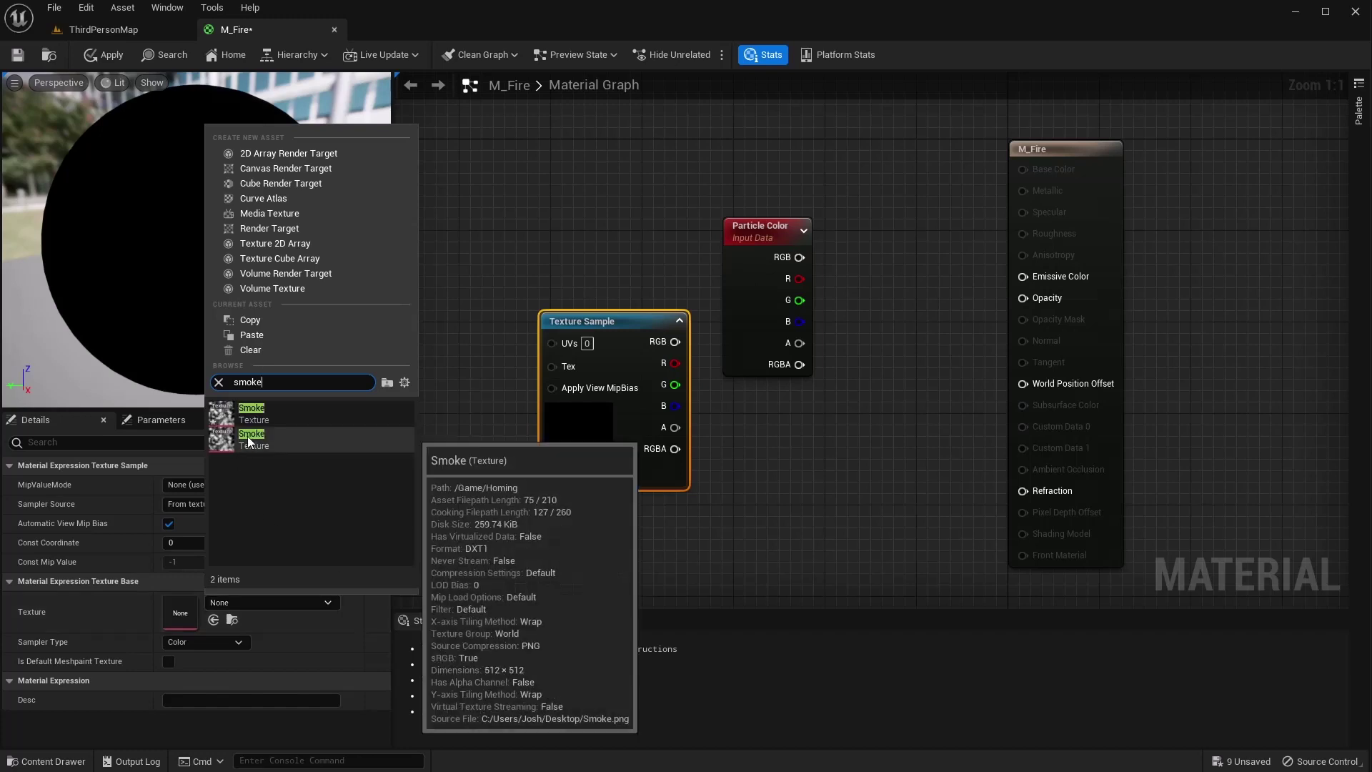
left_click(248, 441)
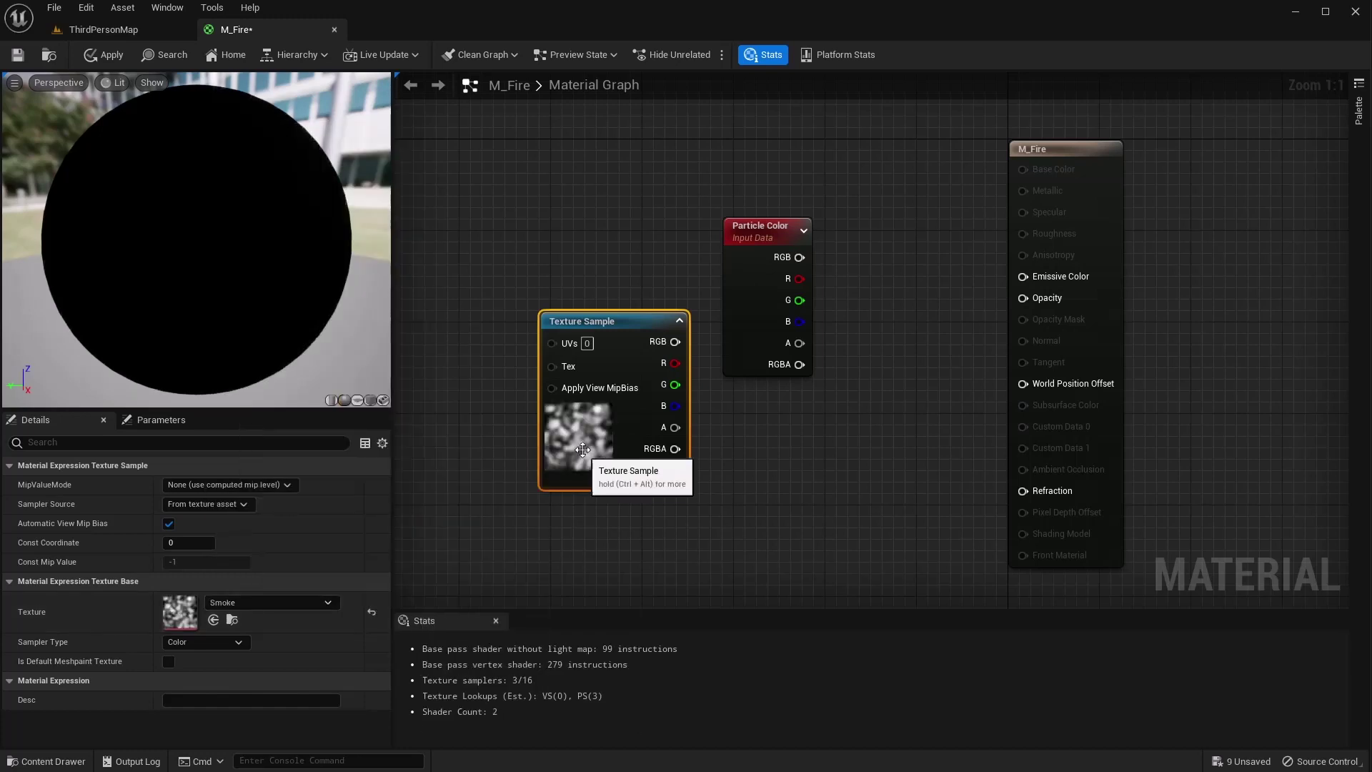
Multiply the Smoke texture's red channel by a new RadialGradientExponential node
right_click_drag(760, 471, 784, 288)
right_click(596, 386)
type("radi")
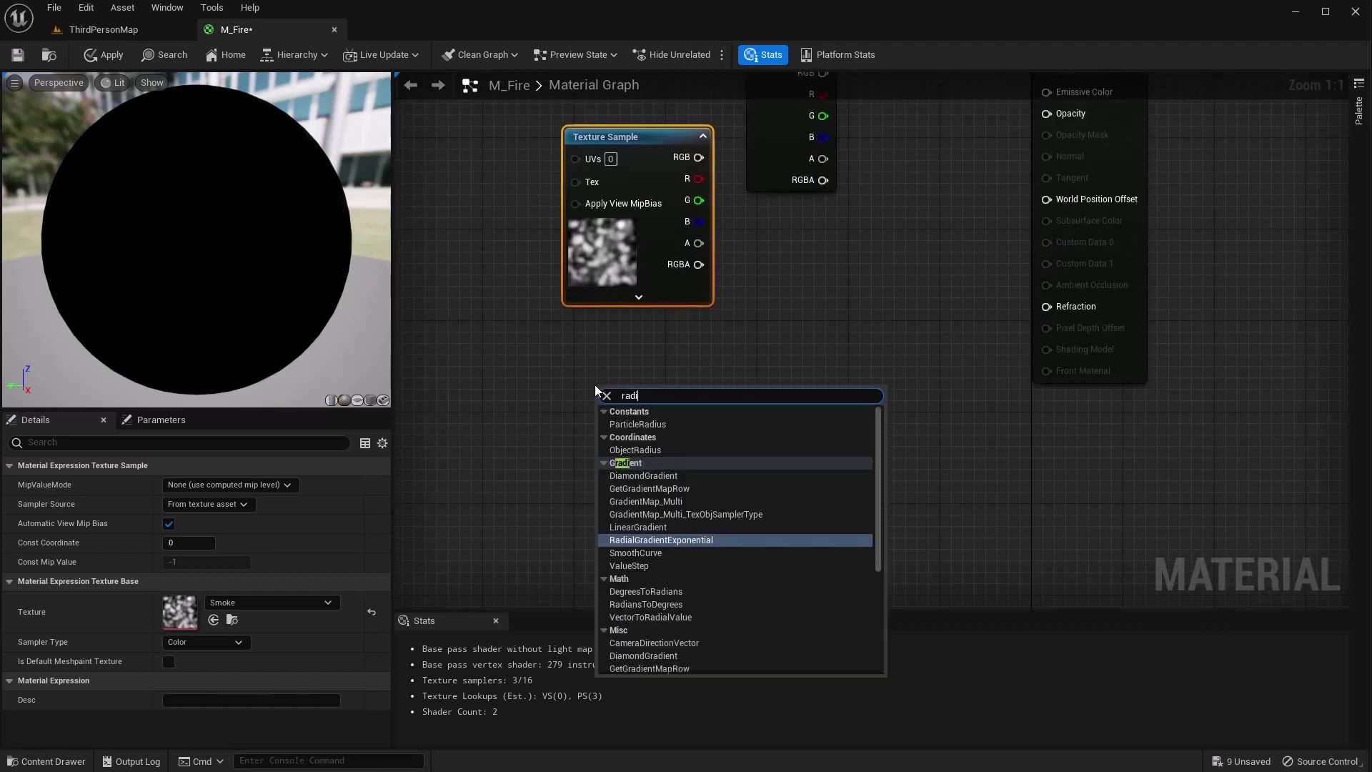
key("Return")
left_click_drag(716, 390, 650, 386)
right_click_drag(786, 311, 720, 318)
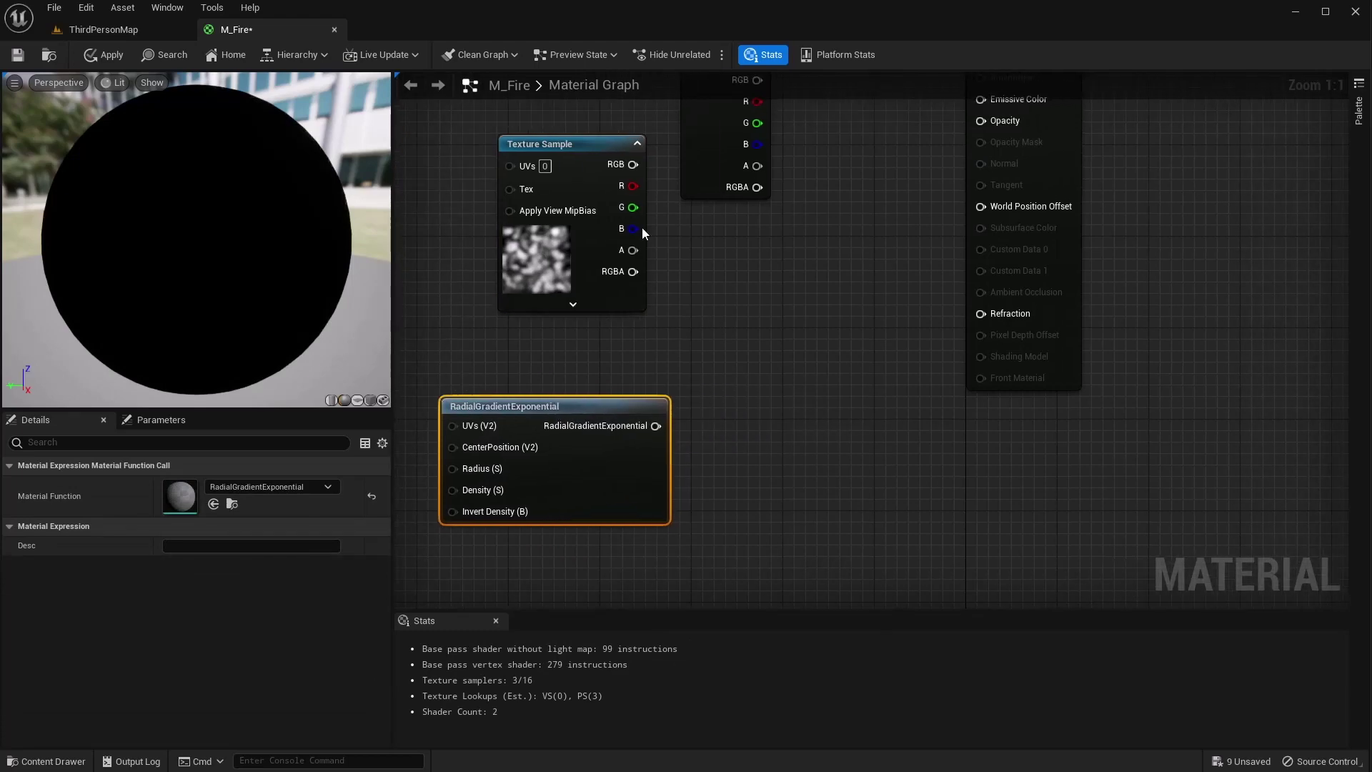
left_click_drag(595, 181, 725, 315)
type("mult")
key("Return")
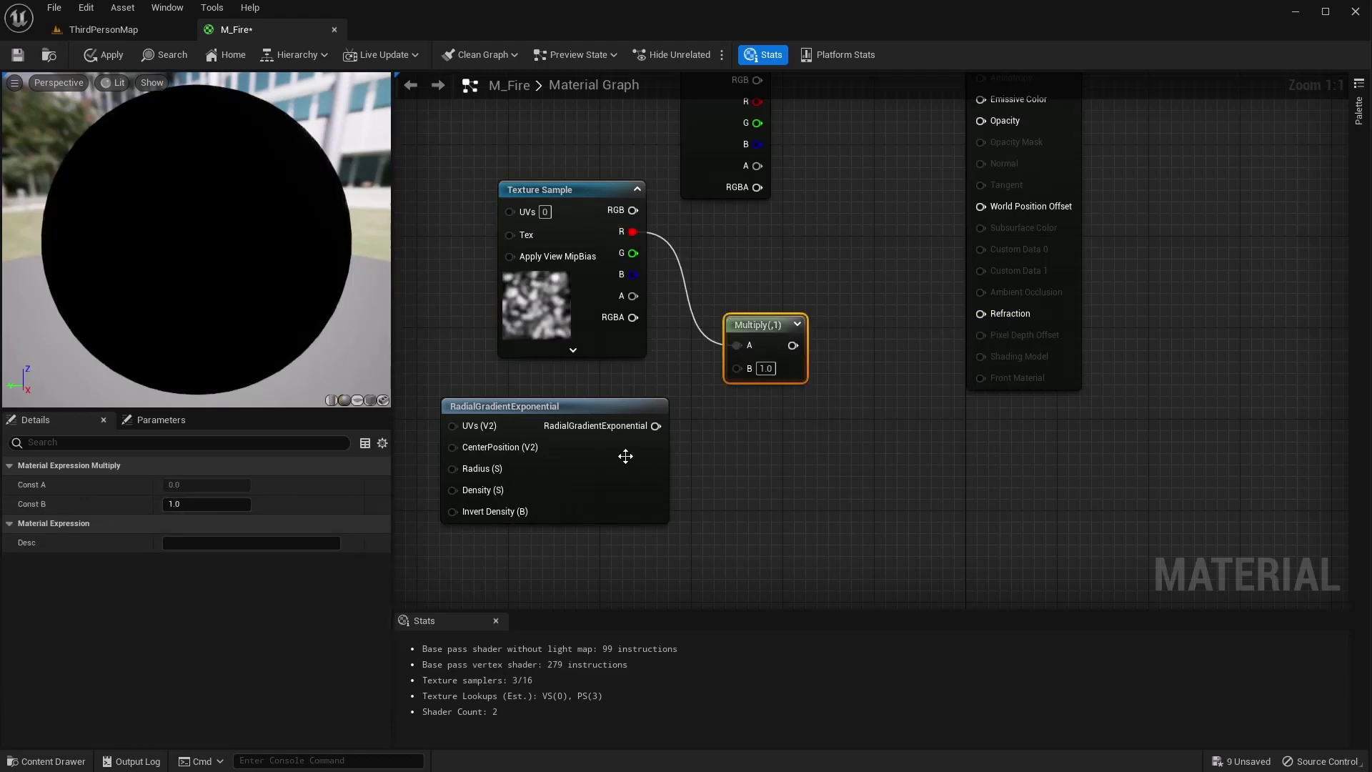
left_click_drag(656, 425, 741, 372)
right_click_drag(778, 384, 716, 450)
Multiply that result by Particle Color alpha in a second Multiply and connect it to Opacity
left_click_drag(676, 403, 729, 304)
type("multi")
key("Return")
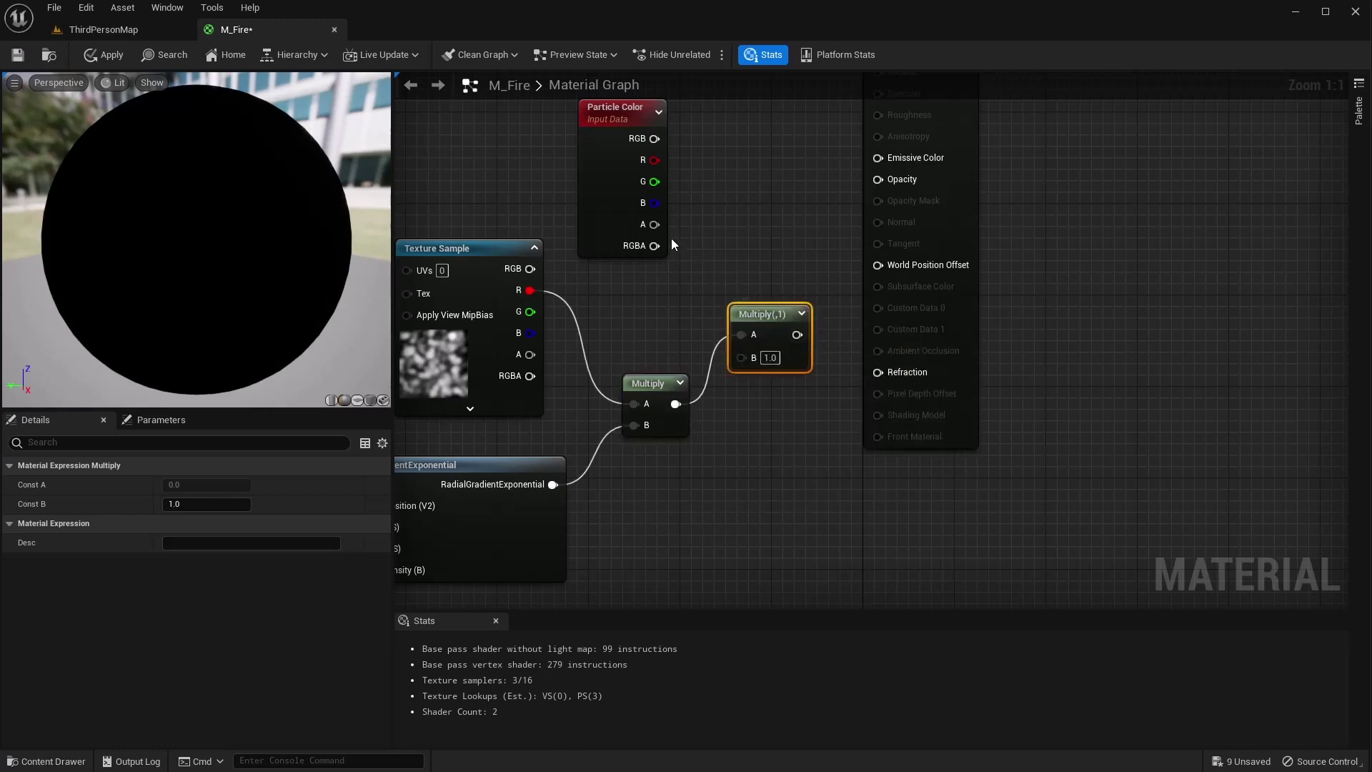
left_click_drag(655, 225, 745, 285)
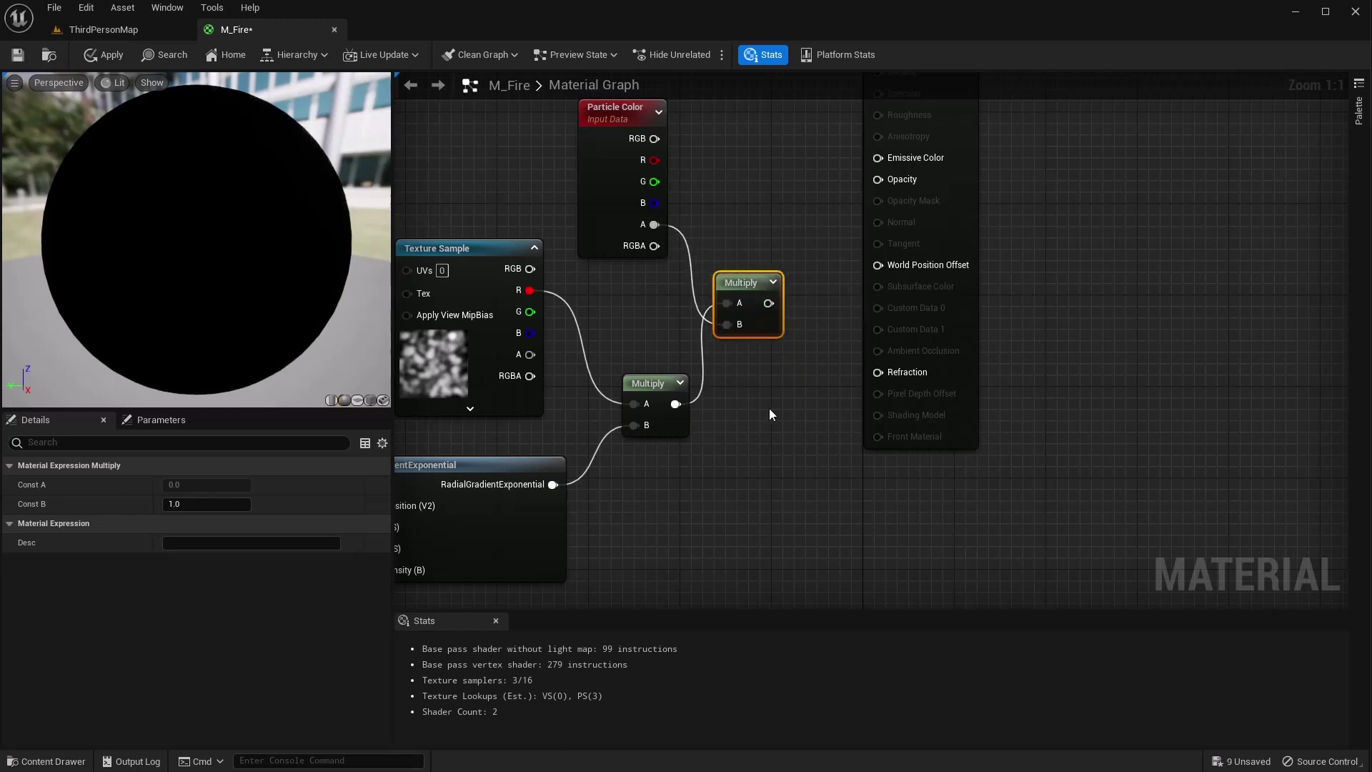
right_click_drag(769, 409, 715, 445)
left_click_drag(715, 338, 825, 216)
right_click_drag(689, 254, 759, 312)
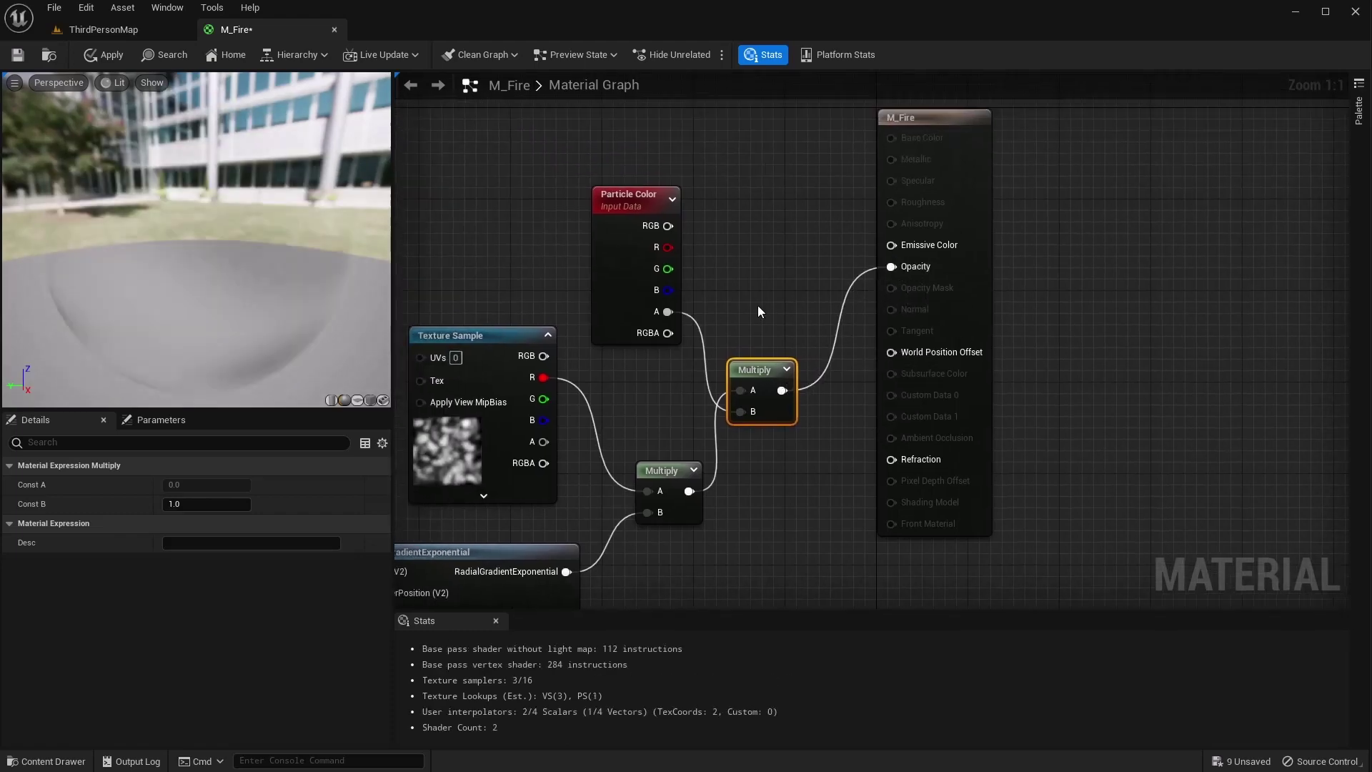
left_click_drag(138, 312, 208, 289)
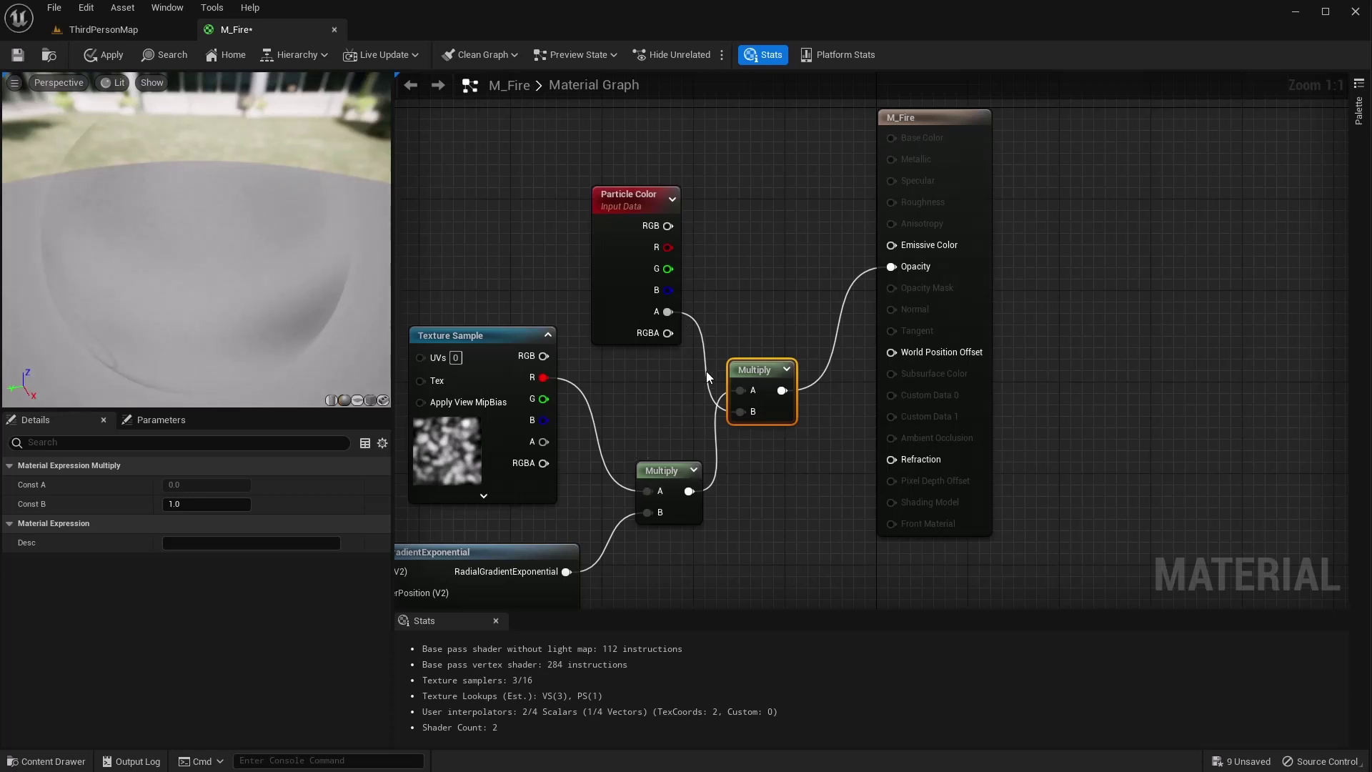
Add a third Multiply combining the lower mask with Particle Color RGB to drive Emissive Color
left_click_drag(693, 496, 762, 266)
type("mult")
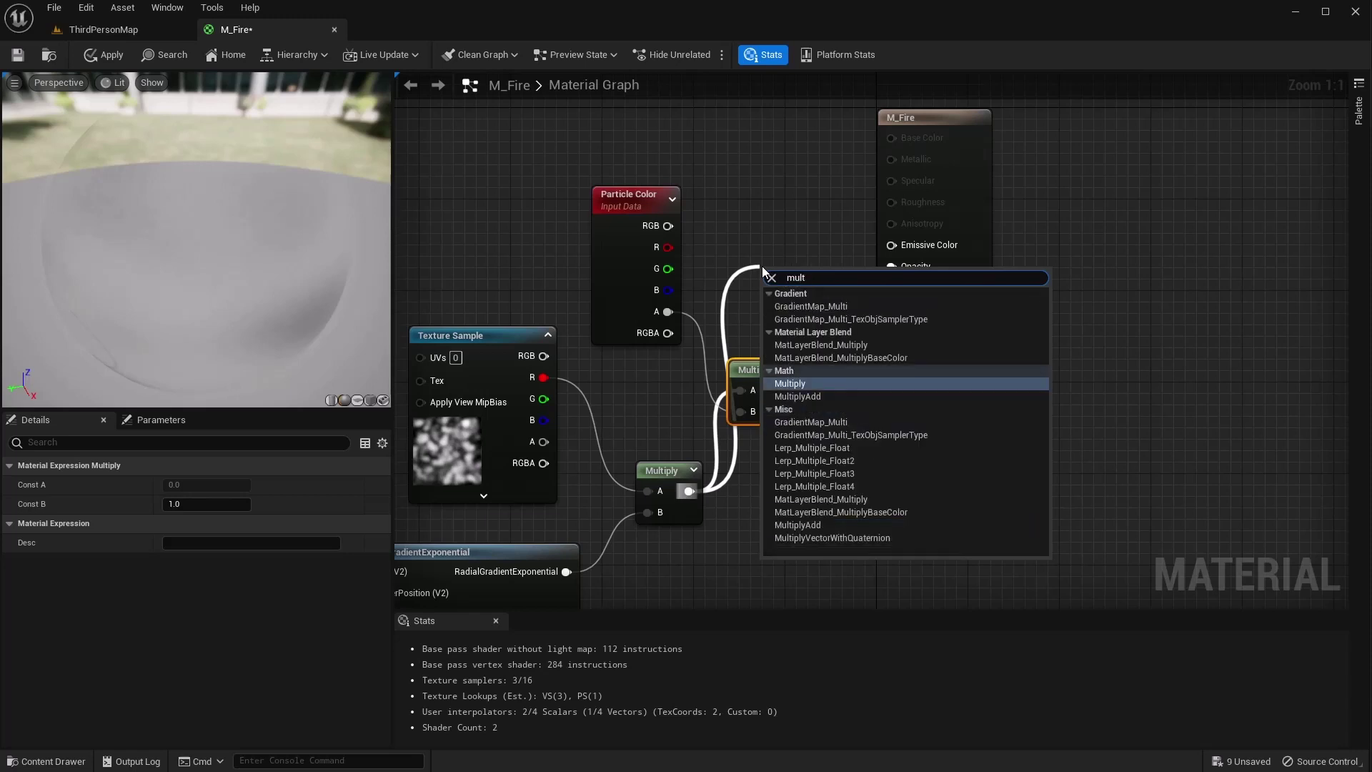
key("Return")
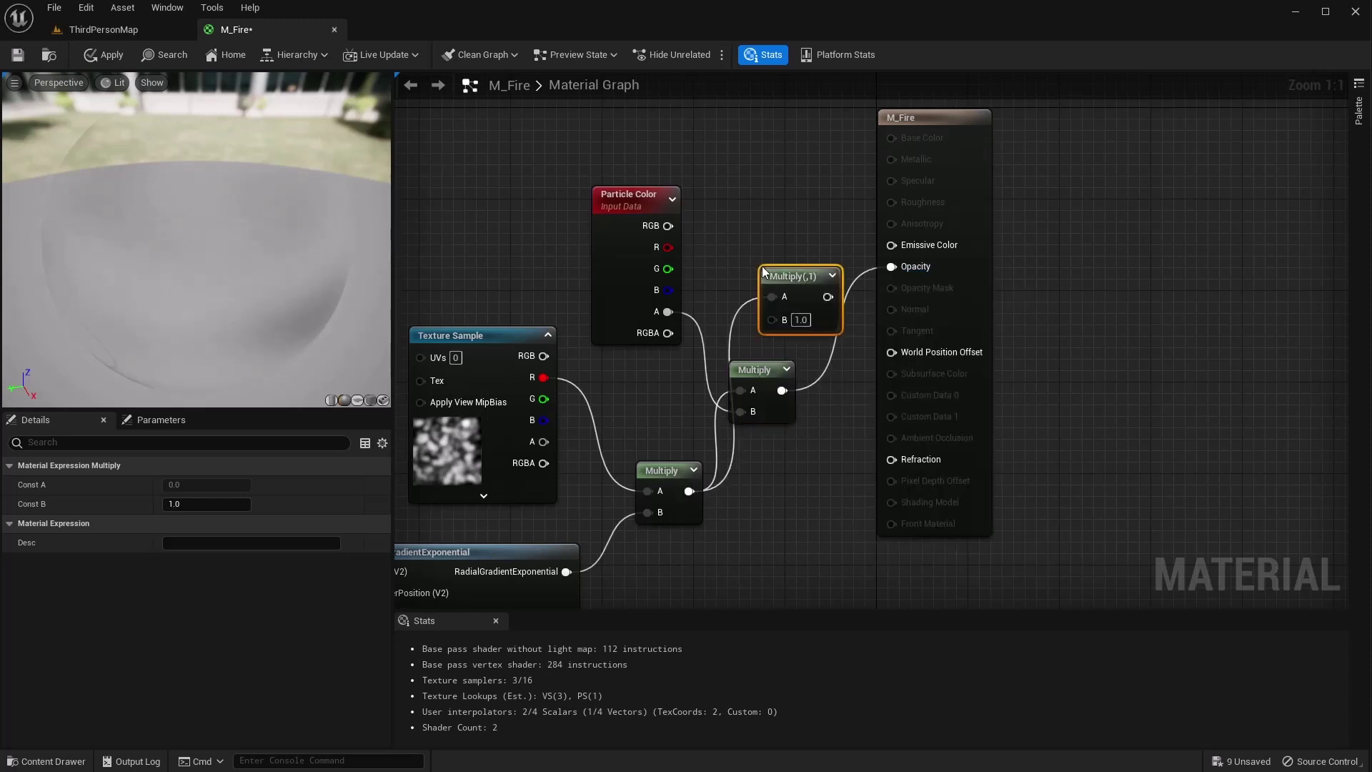
left_click_drag(779, 271, 760, 194)
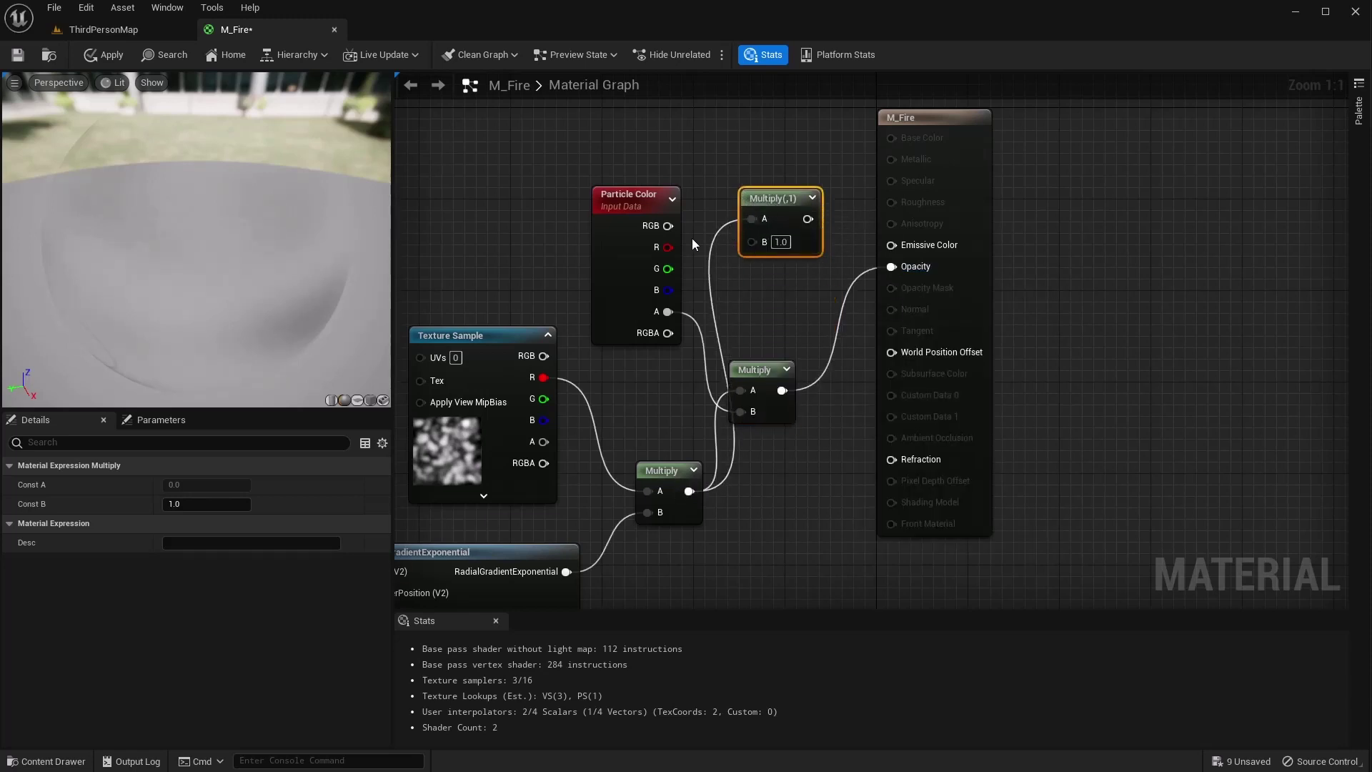
left_click_drag(668, 226, 889, 246)
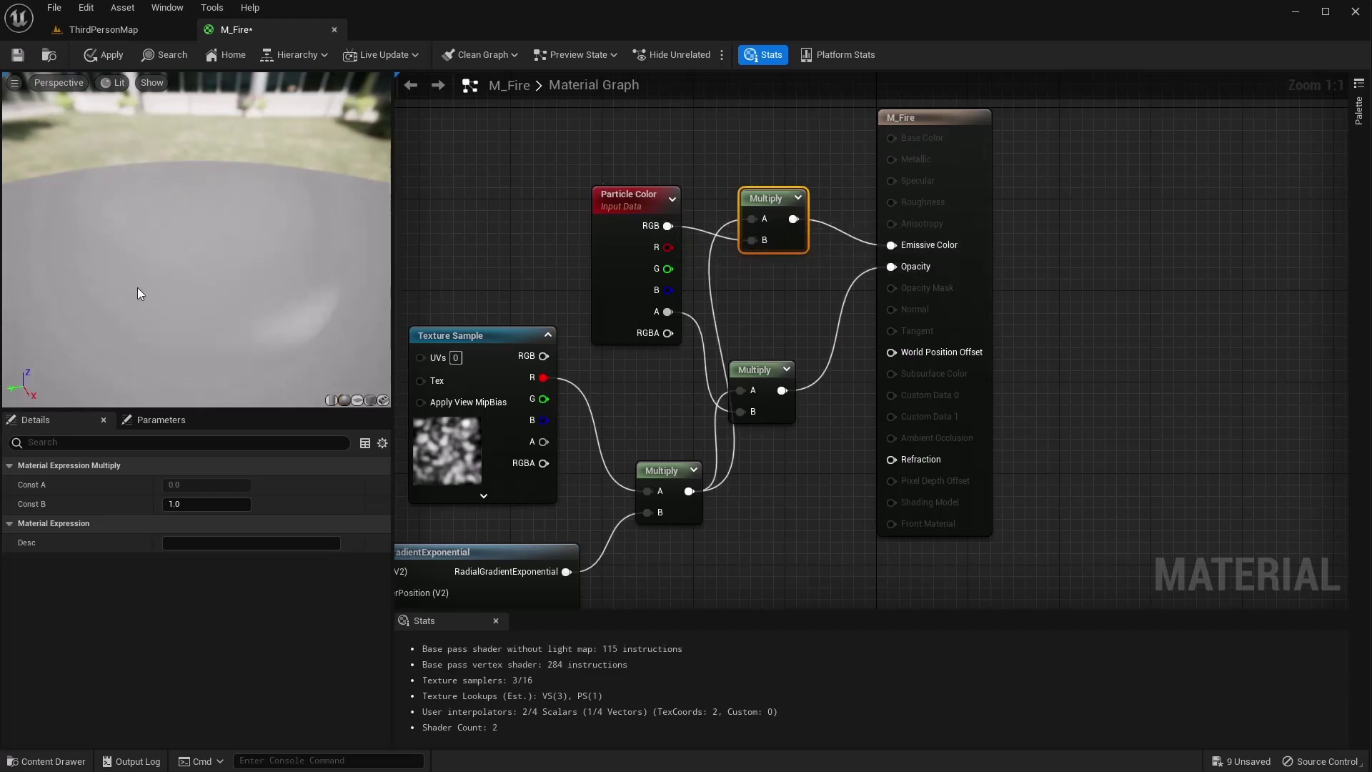
Orbit and zoom the preview to inspect the soft white translucent sphere
left_click_drag(140, 286, 147, 325)
mouse_move(66, 263)
left_mouse_down()
mouse_move(86, 266)
mouse_move(67, 263)
left_mouse_up()
left_click_drag(186, 345, 338, 198)
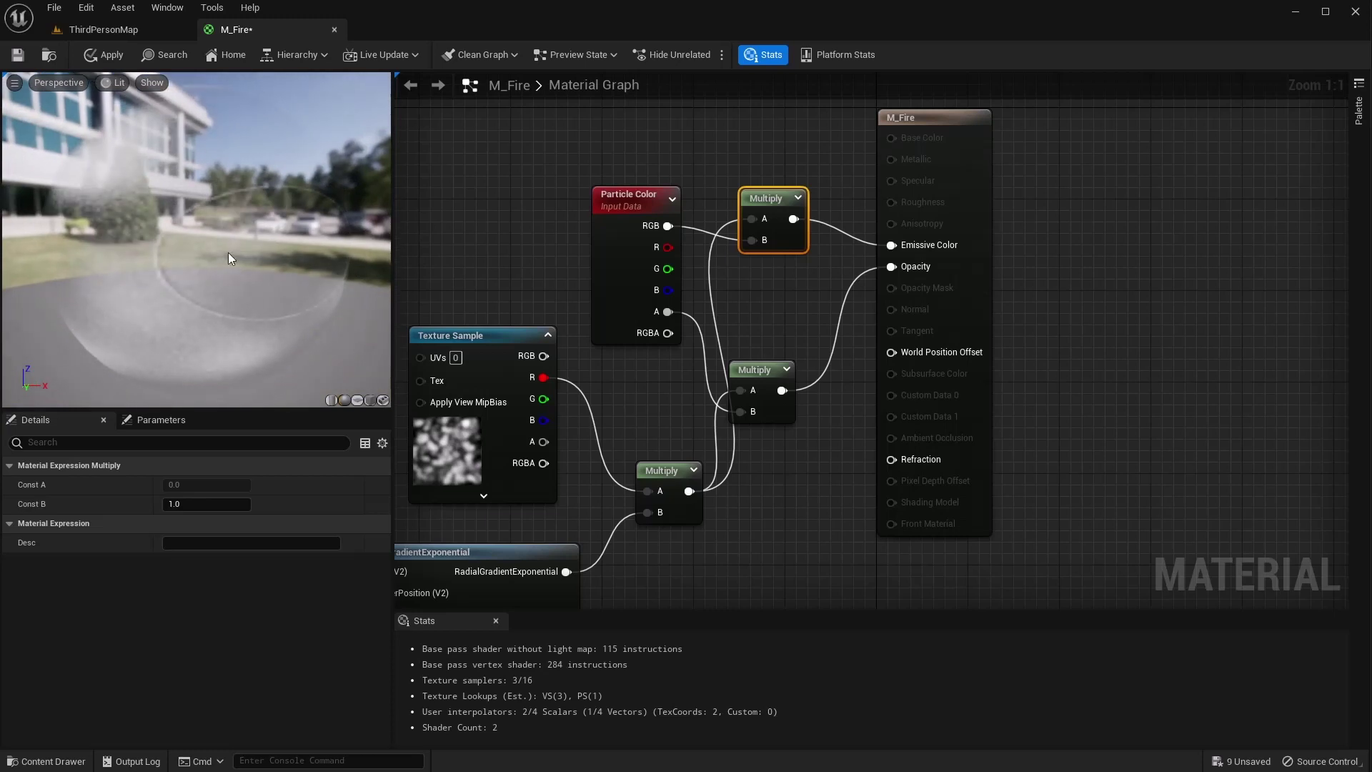
left_click_drag(201, 267, 202, 318)
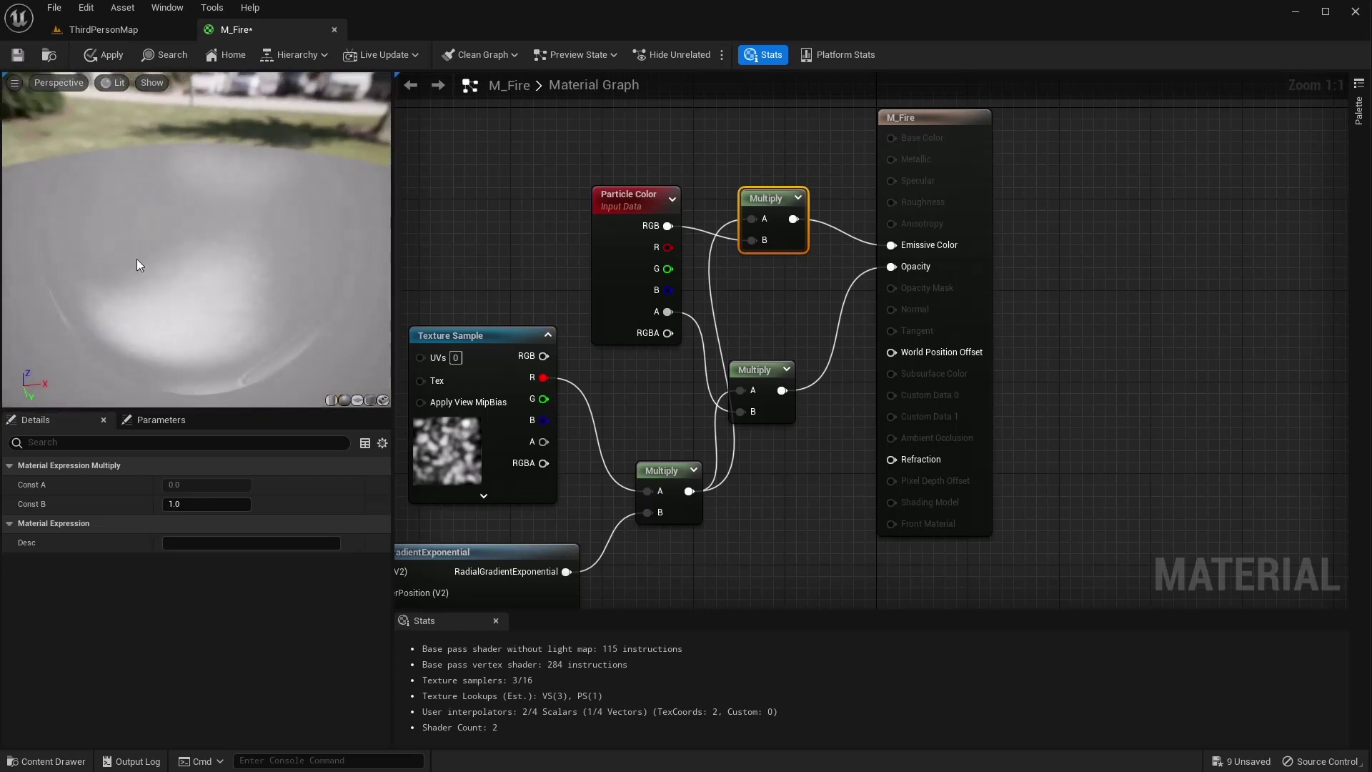
left_click_drag(193, 224, 194, 183)
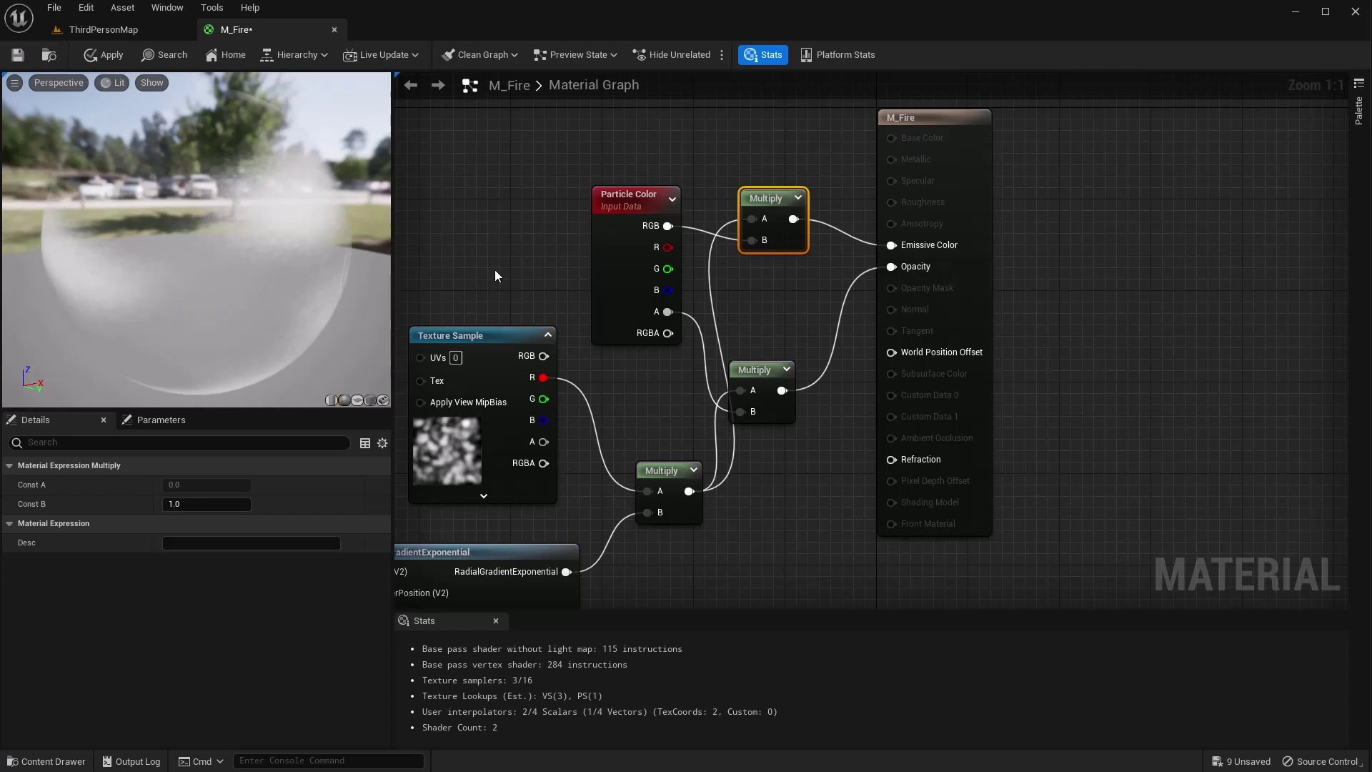
scroll(490, 266, "down", 2)
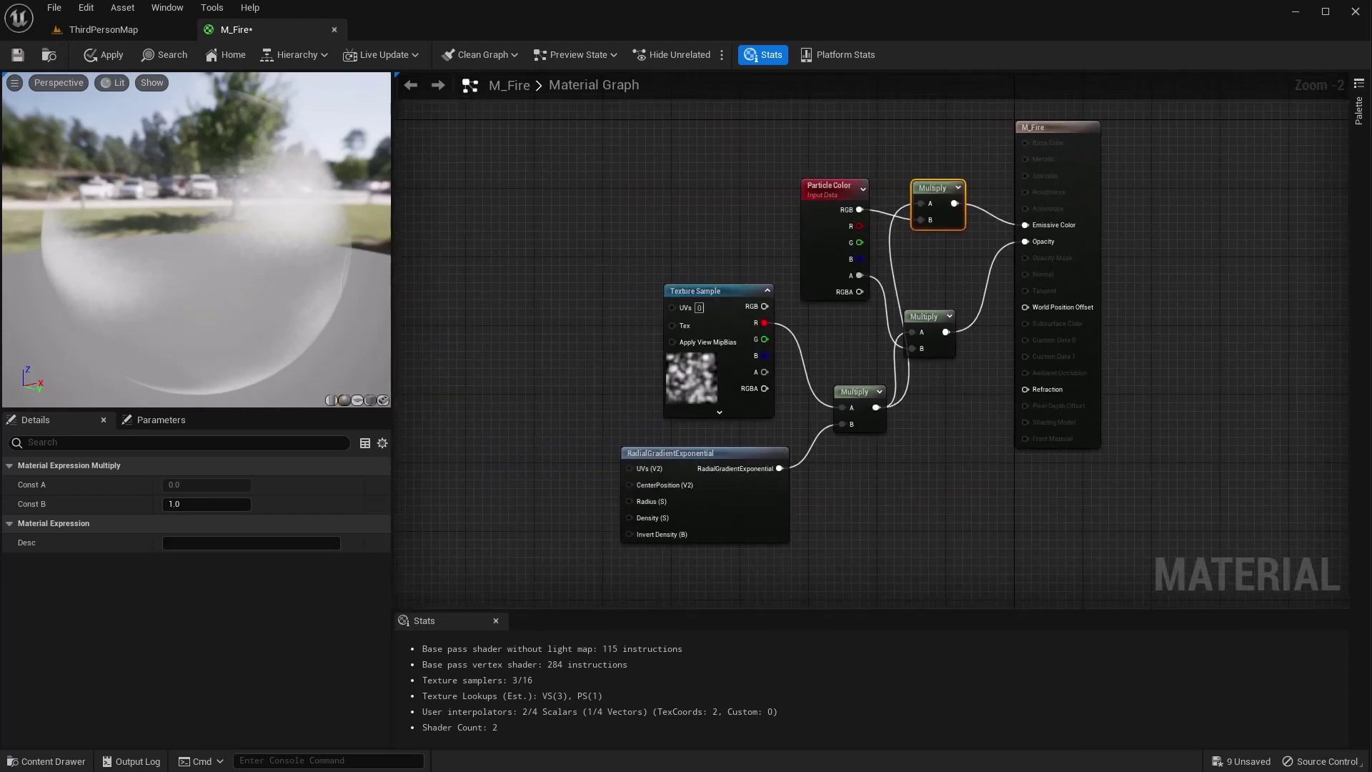
Add a Constant node of 0.4 and wire it into the RadialGradientExponential Density input
scroll(628, 533, "up", 2)
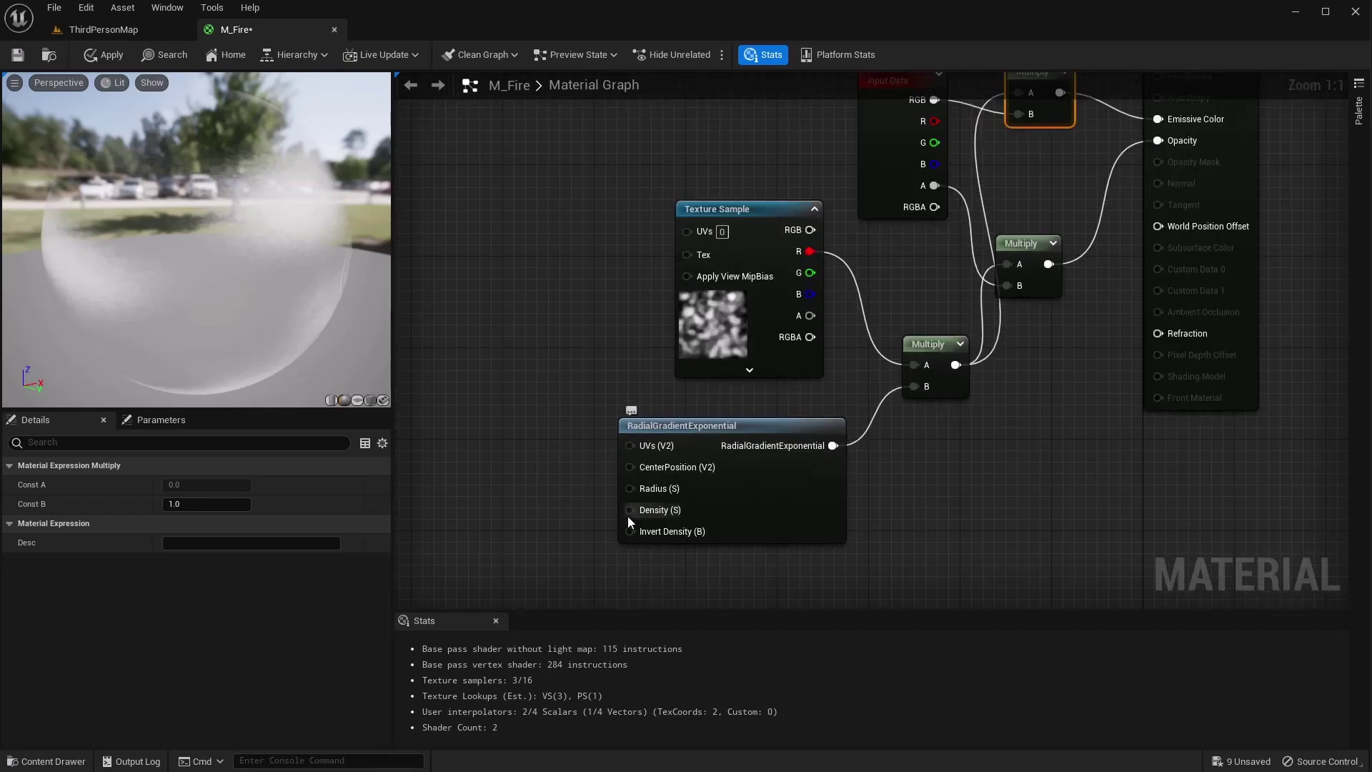
left_click_drag(628, 510, 551, 509)
left_click(562, 516)
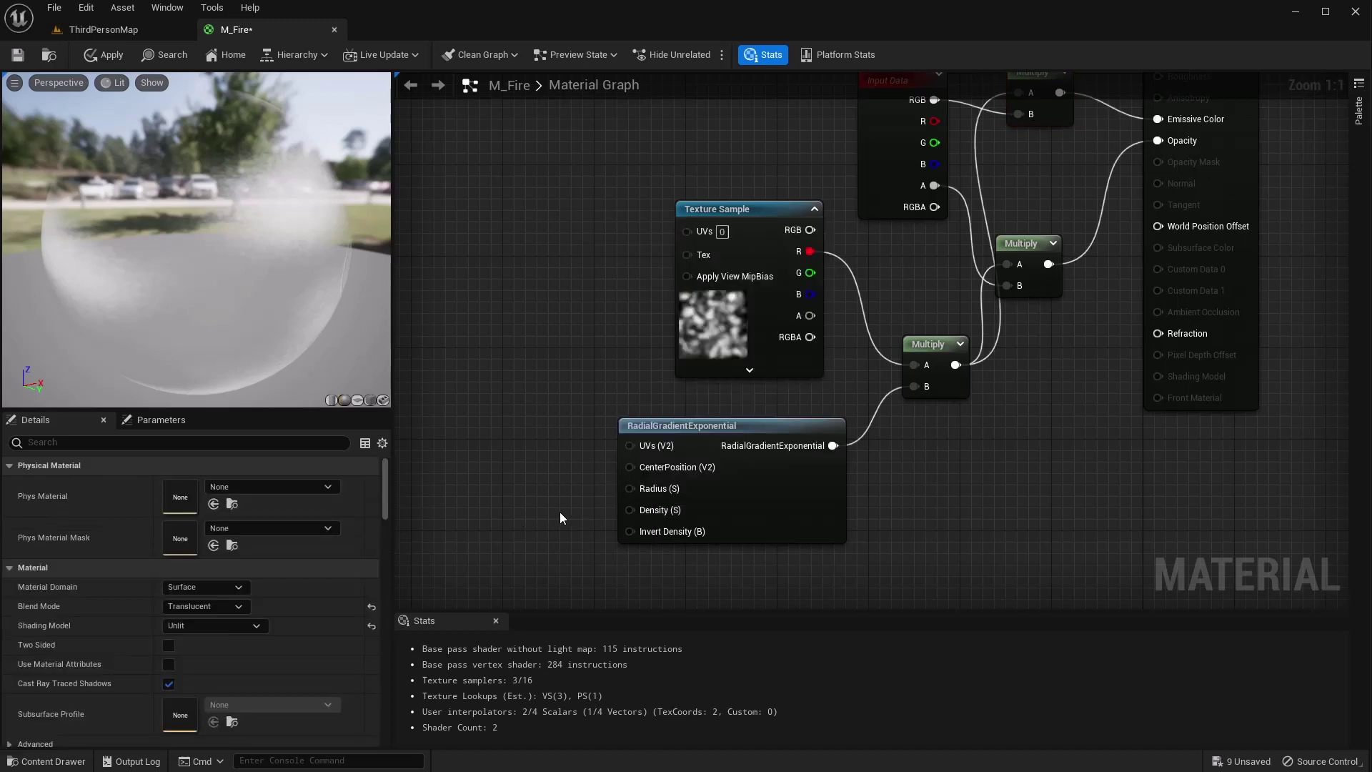
key("1")
left_click(536, 508)
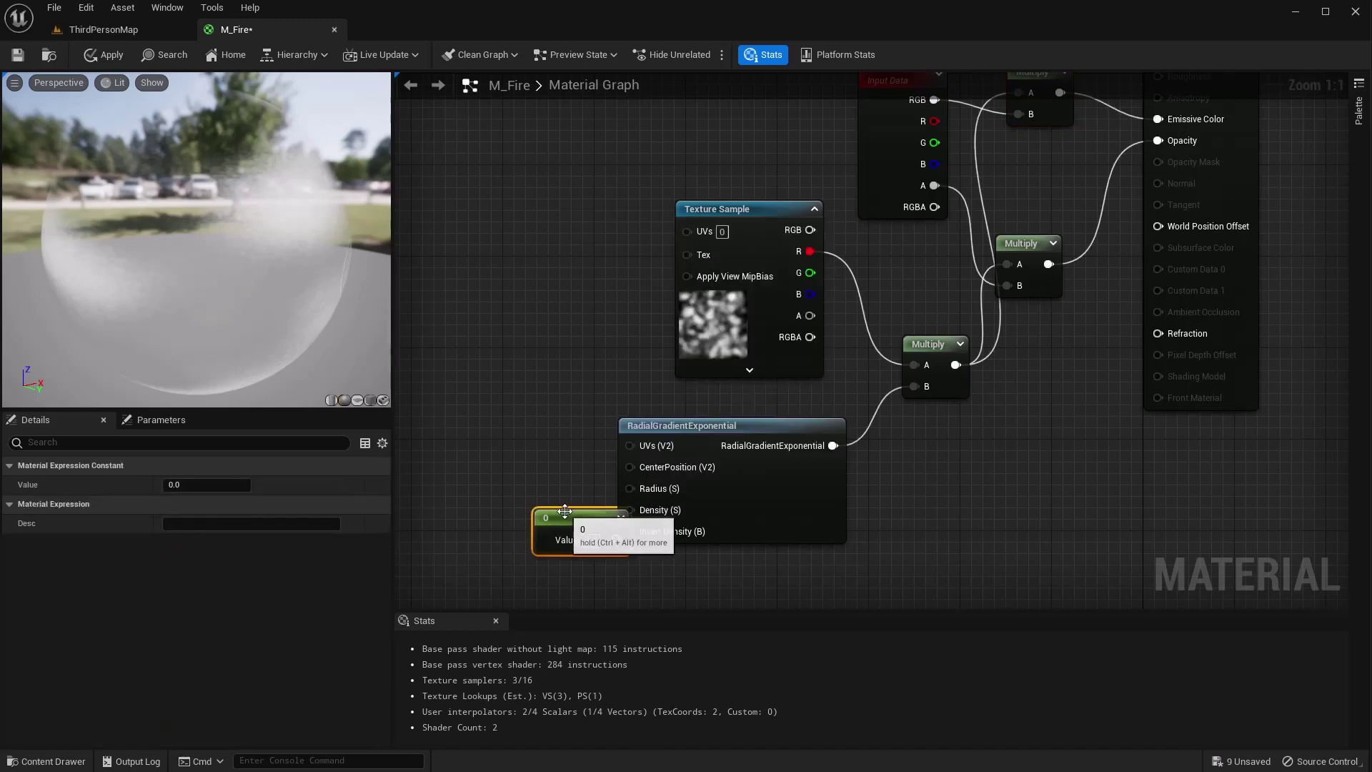
left_click_drag(530, 505, 630, 510)
left_click(538, 518)
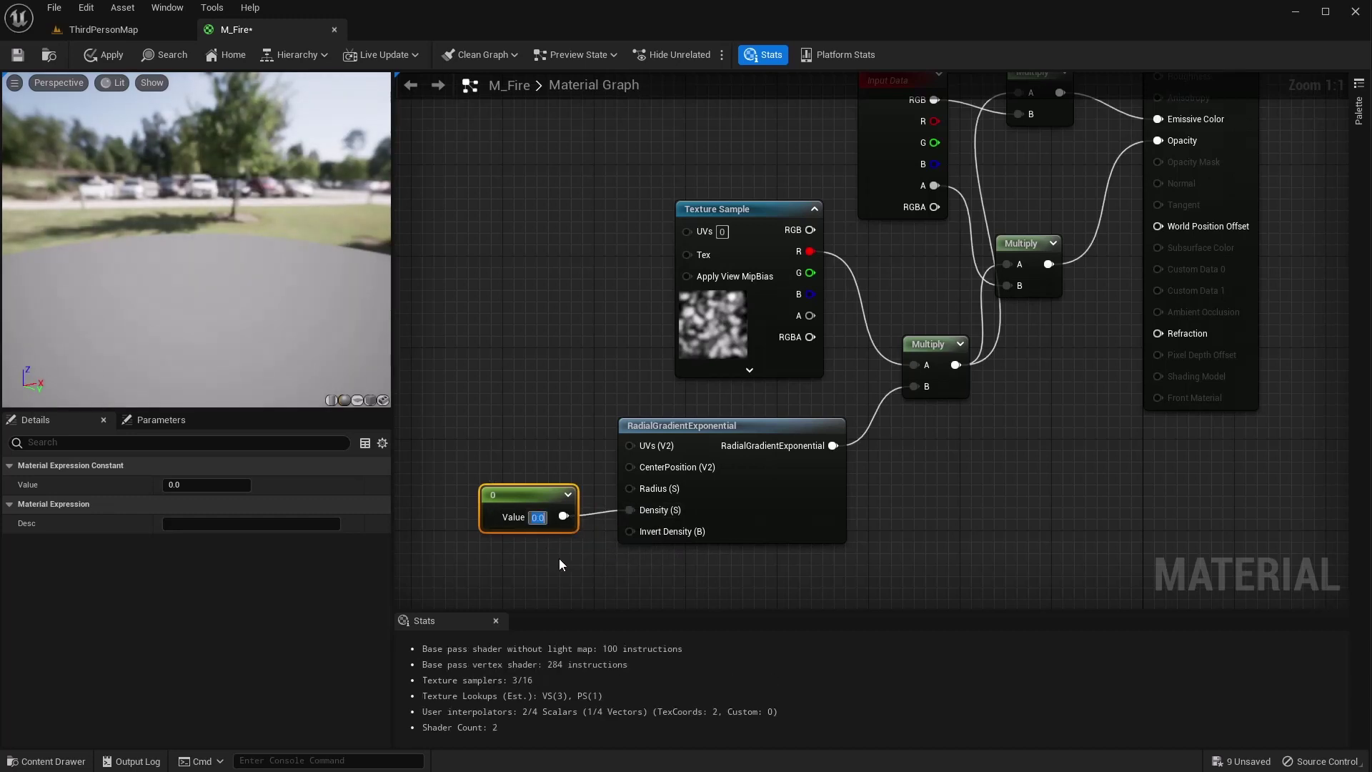
type("0.4")
key("Return")
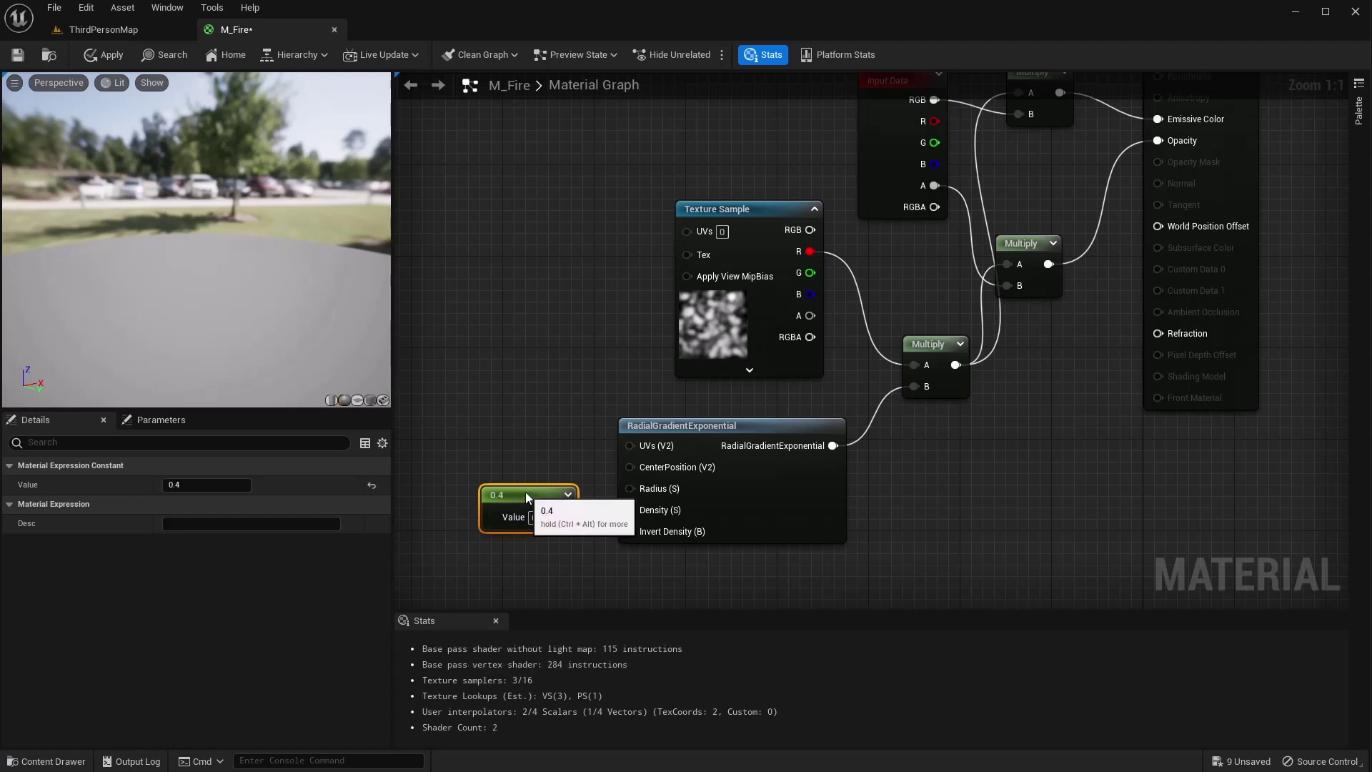
Tidy the 0.4 constant's position, then apply and save the M_Fire material
left_click_drag(526, 492, 538, 481)
left_click(106, 56)
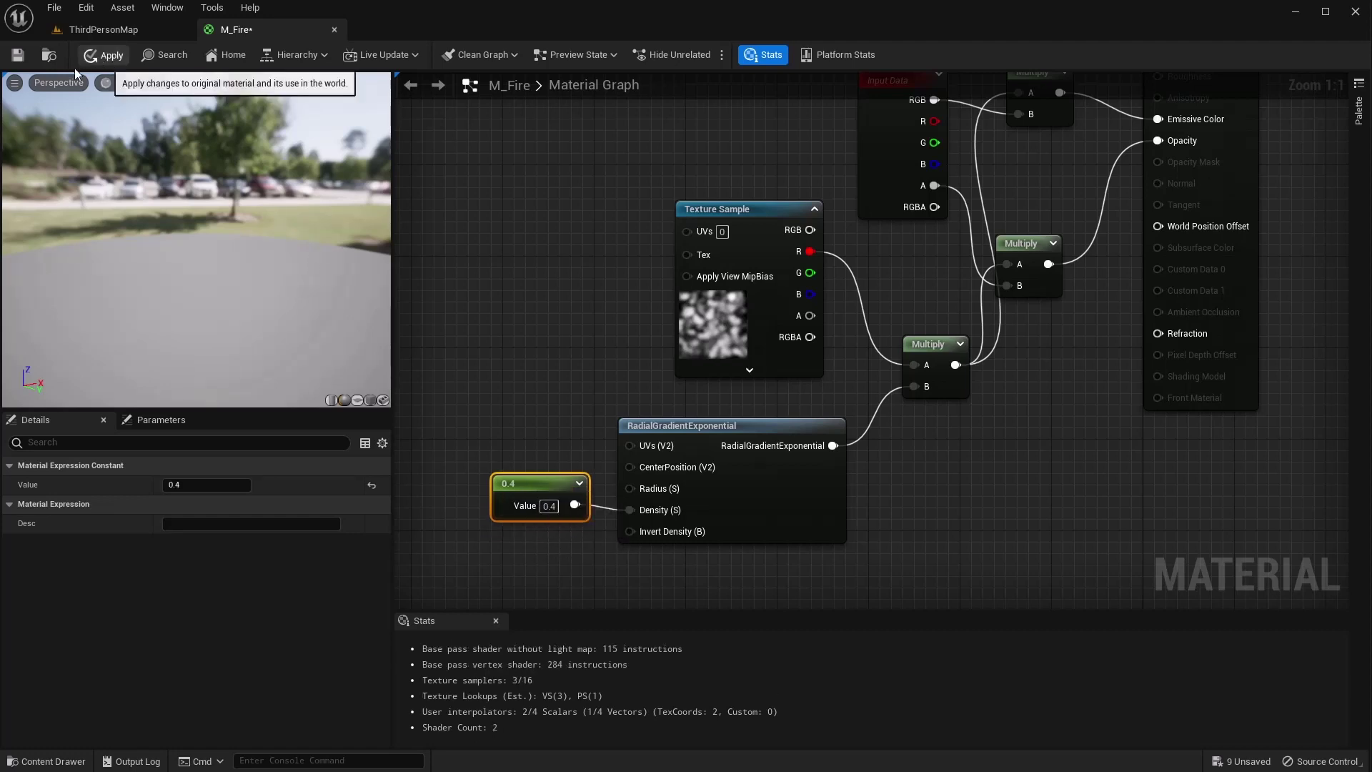
left_click(15, 60)
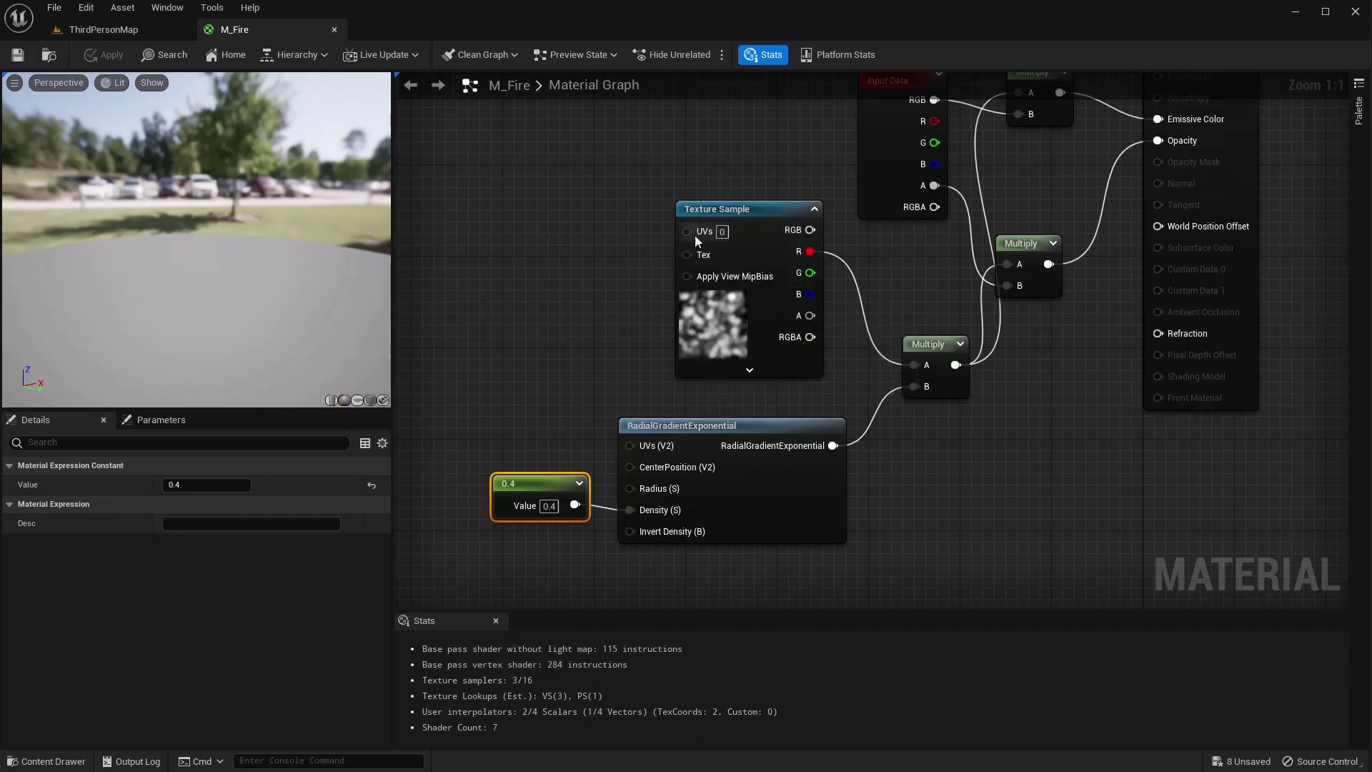
Add a Panner node left of the Texture Sample to drive its UVs
right_click_drag(531, 235, 685, 244)
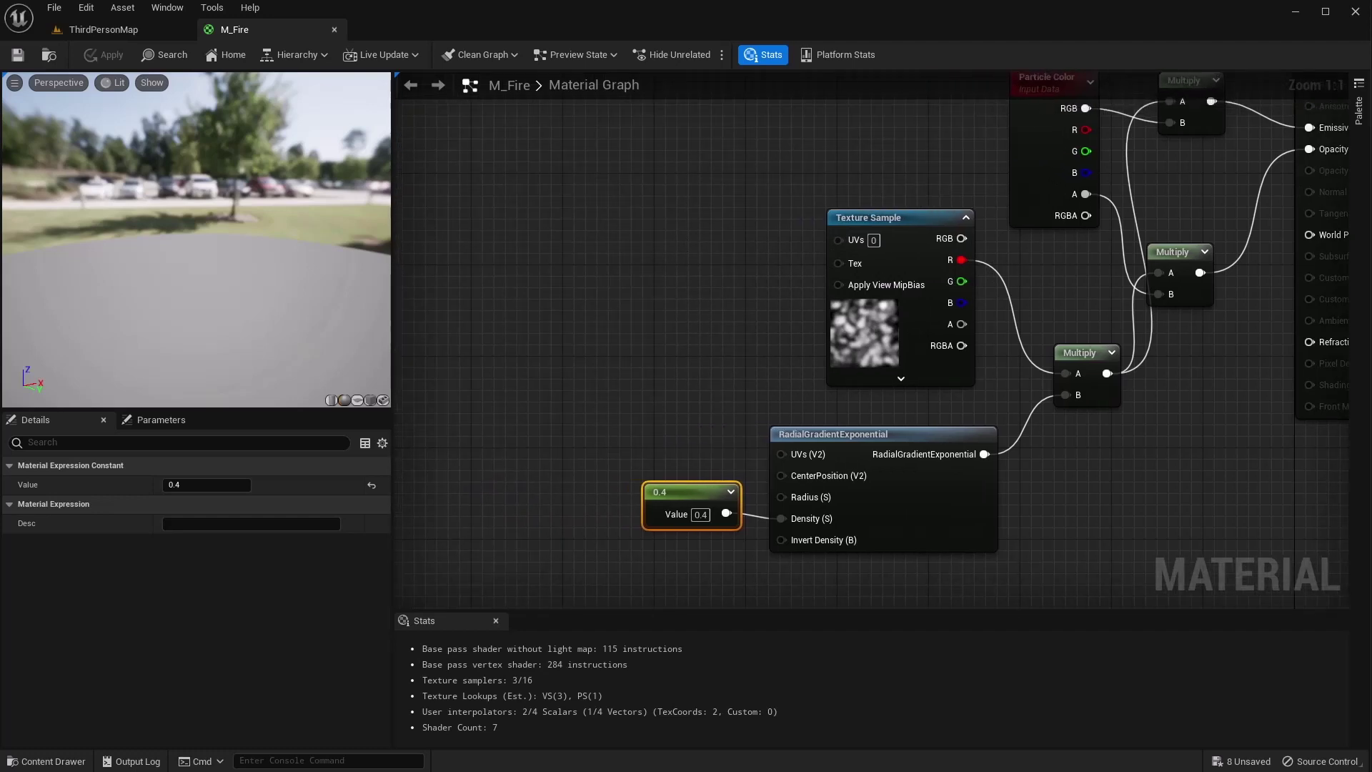
right_click(757, 240)
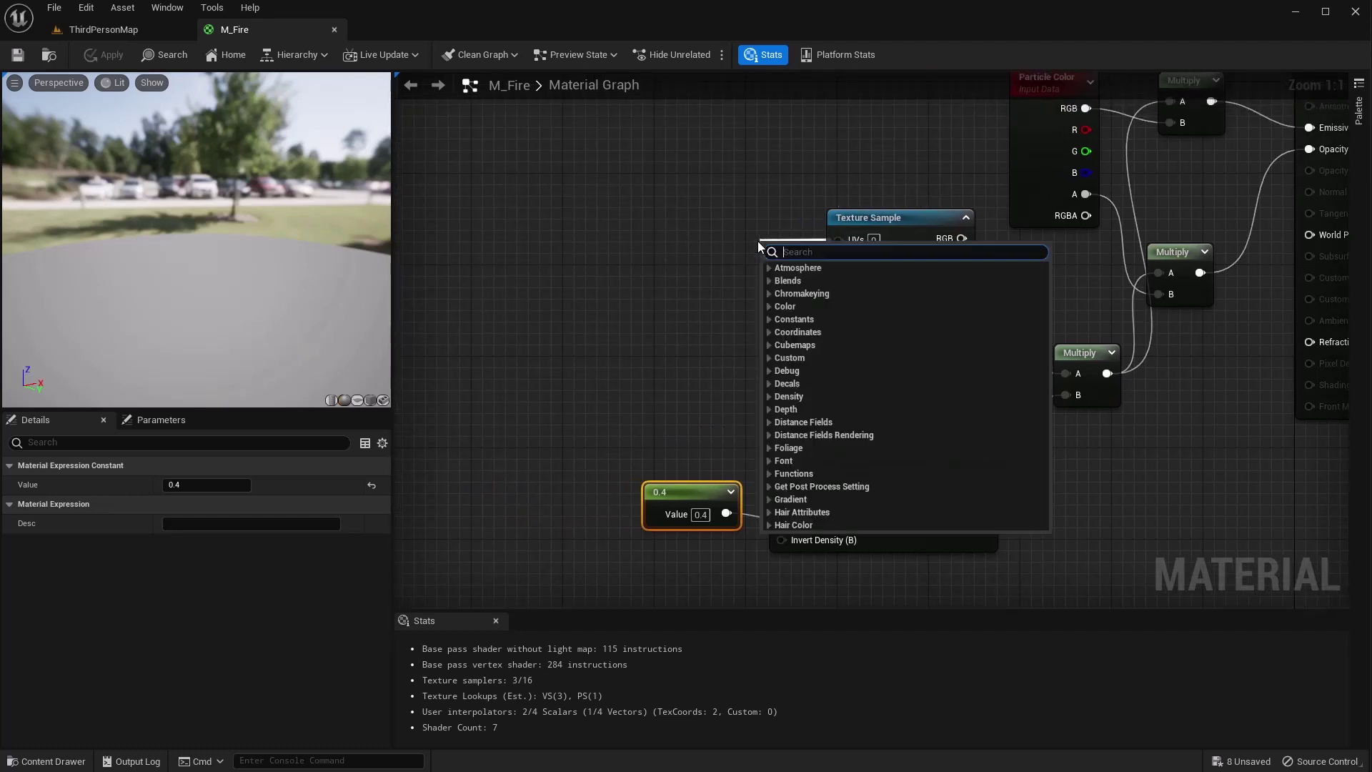
type("panner")
key("Return")
left_click_drag(790, 257, 662, 225)
Set the Panner's Speed Y to 0.1 and break the 0.4 constant's link to Density
left_click(731, 288)
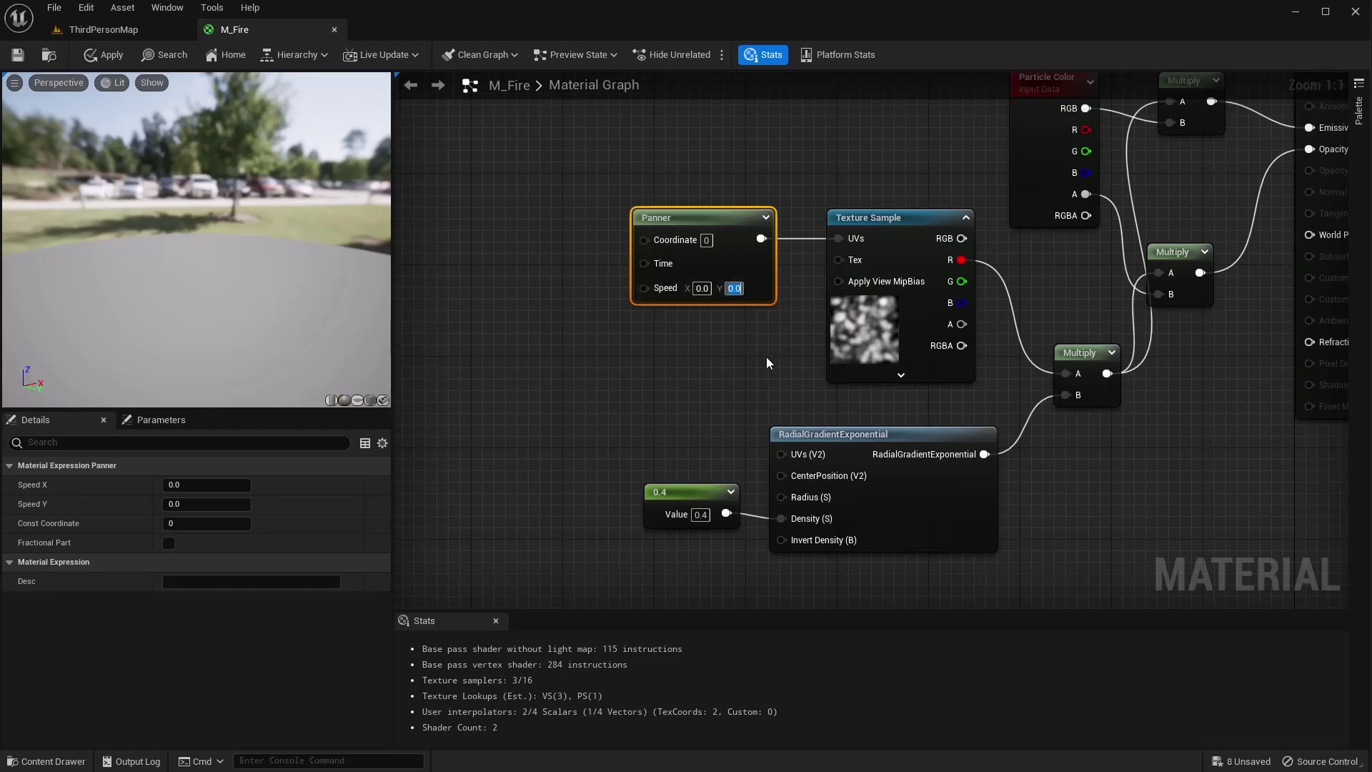
type("0.1")
key("Return")
right_click(725, 513)
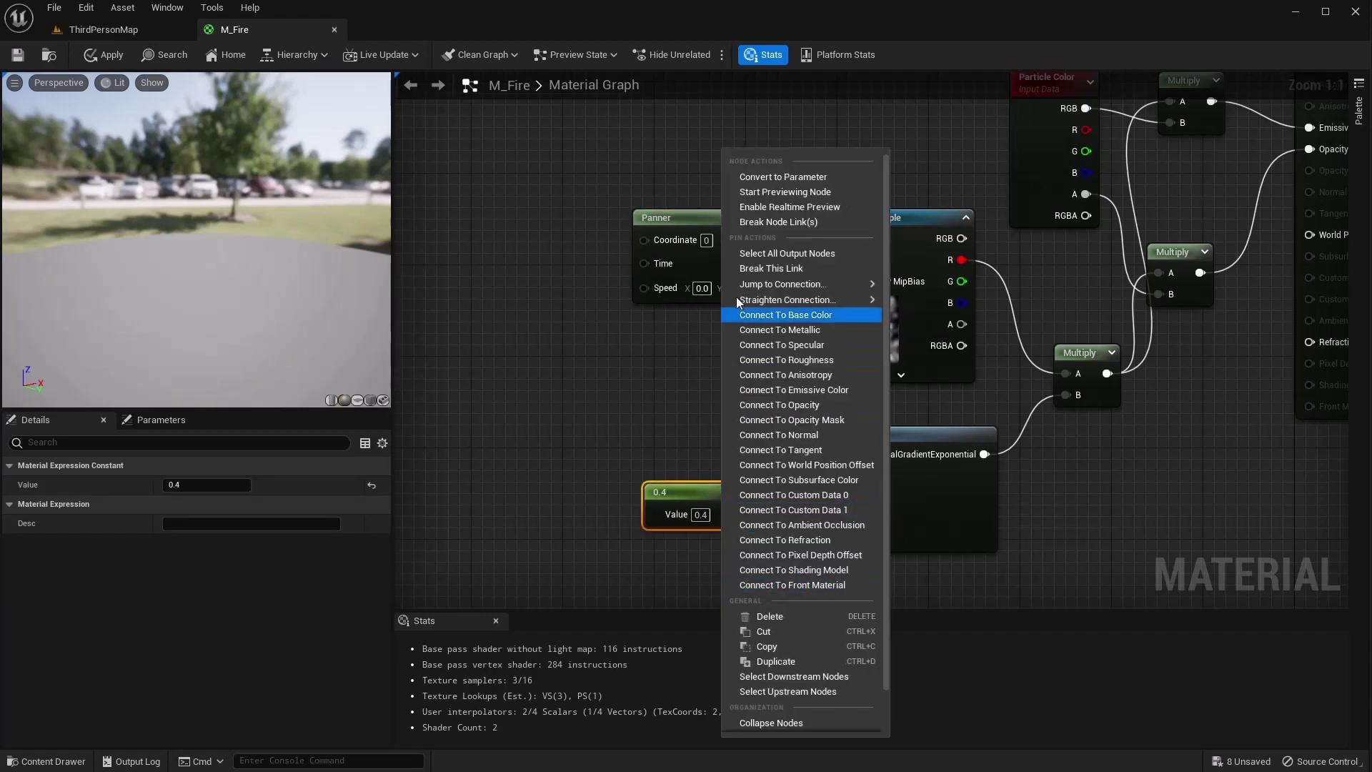
left_click(742, 269)
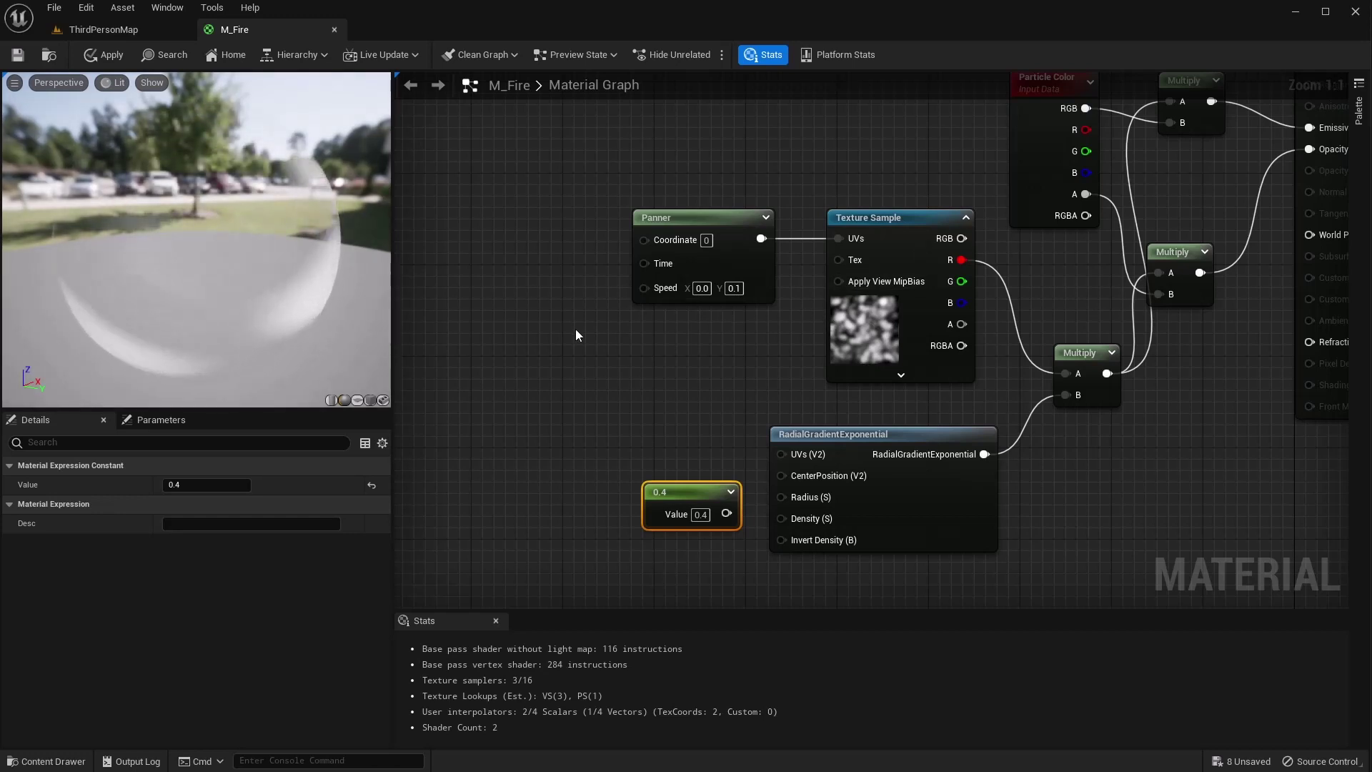
Add a Multiply node feeding the Panner's Coordinate input
right_click_drag(576, 329, 651, 310)
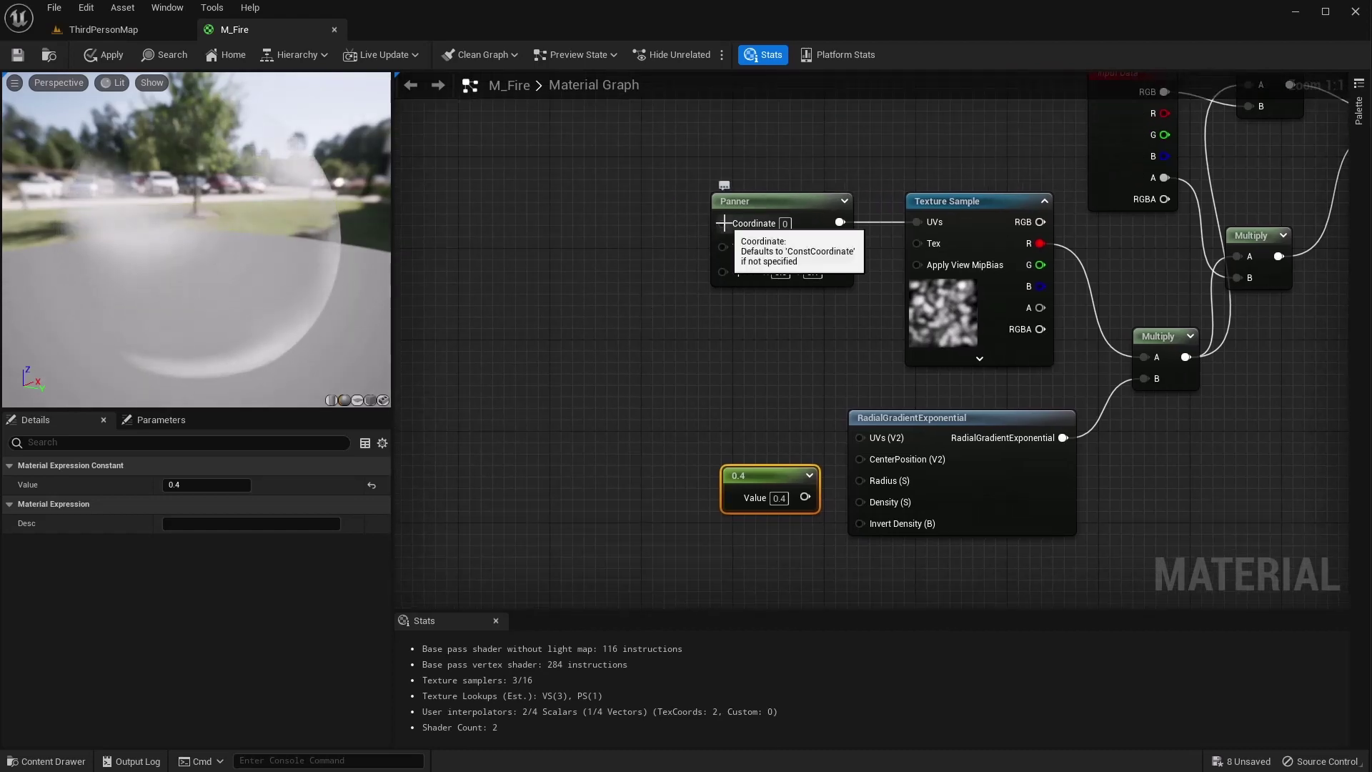
left_click_drag(722, 223, 560, 270)
type("mult")
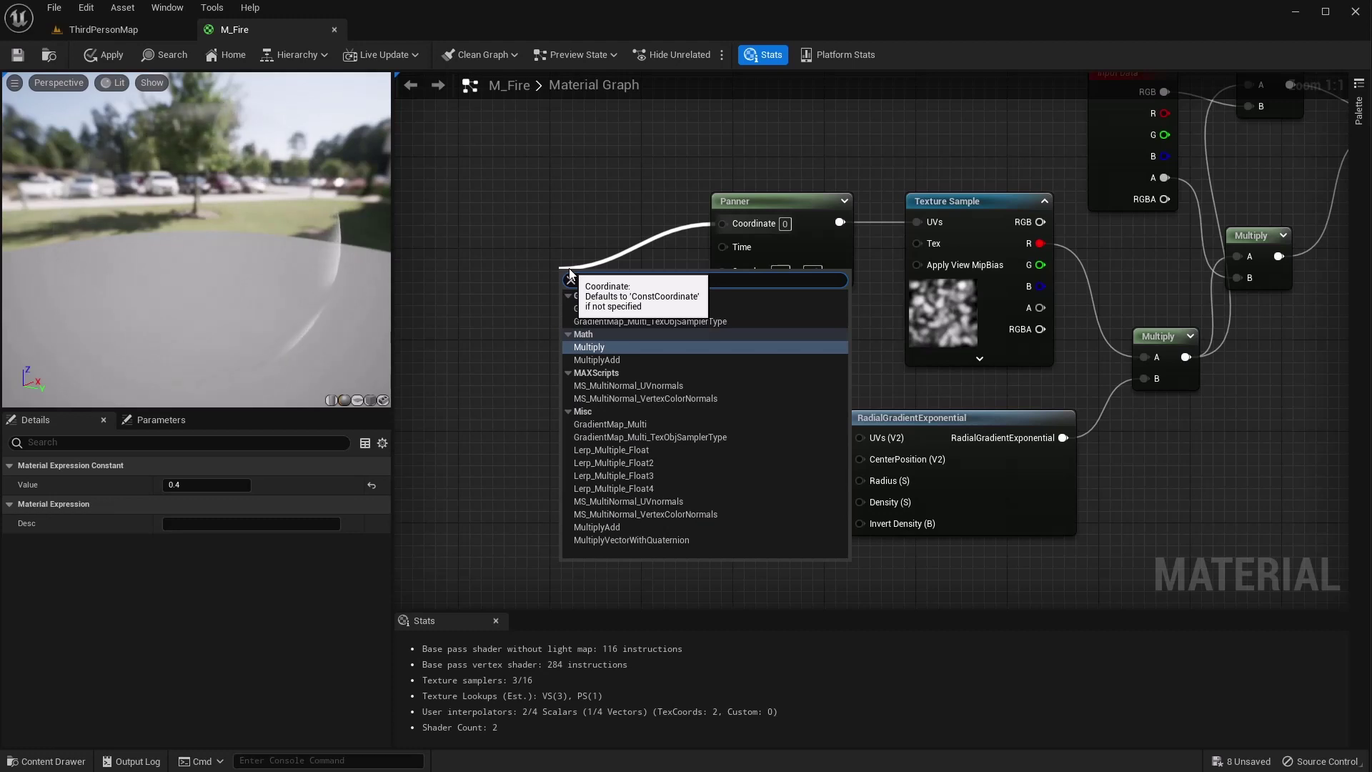
key("Return")
left_click(597, 268)
left_click_drag(598, 271, 600, 243)
right_click_drag(543, 251, 615, 272)
Connect a TextureCoordinate node into Multiply A and line the nodes up before the Panner
left_click_drag(636, 272, 533, 230)
type("text")
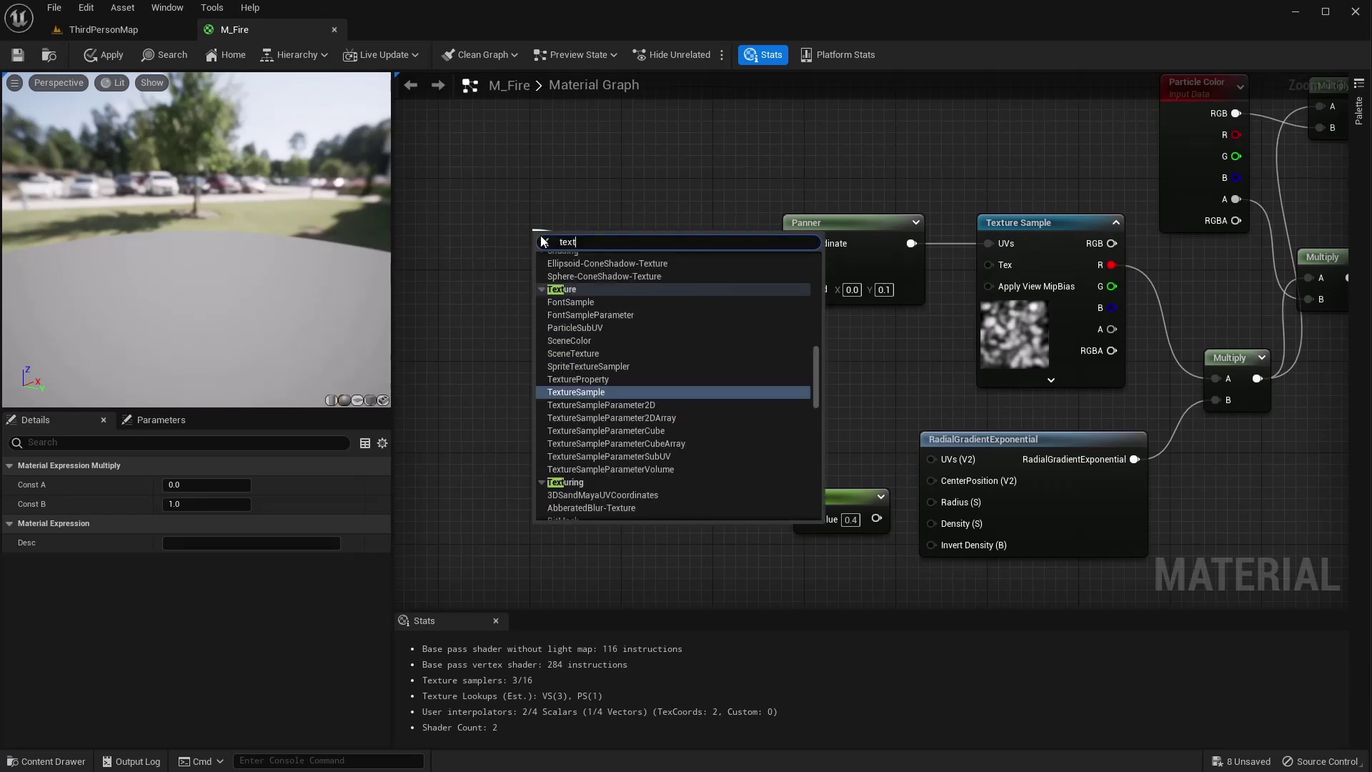
key("BackSpace")
type("co")
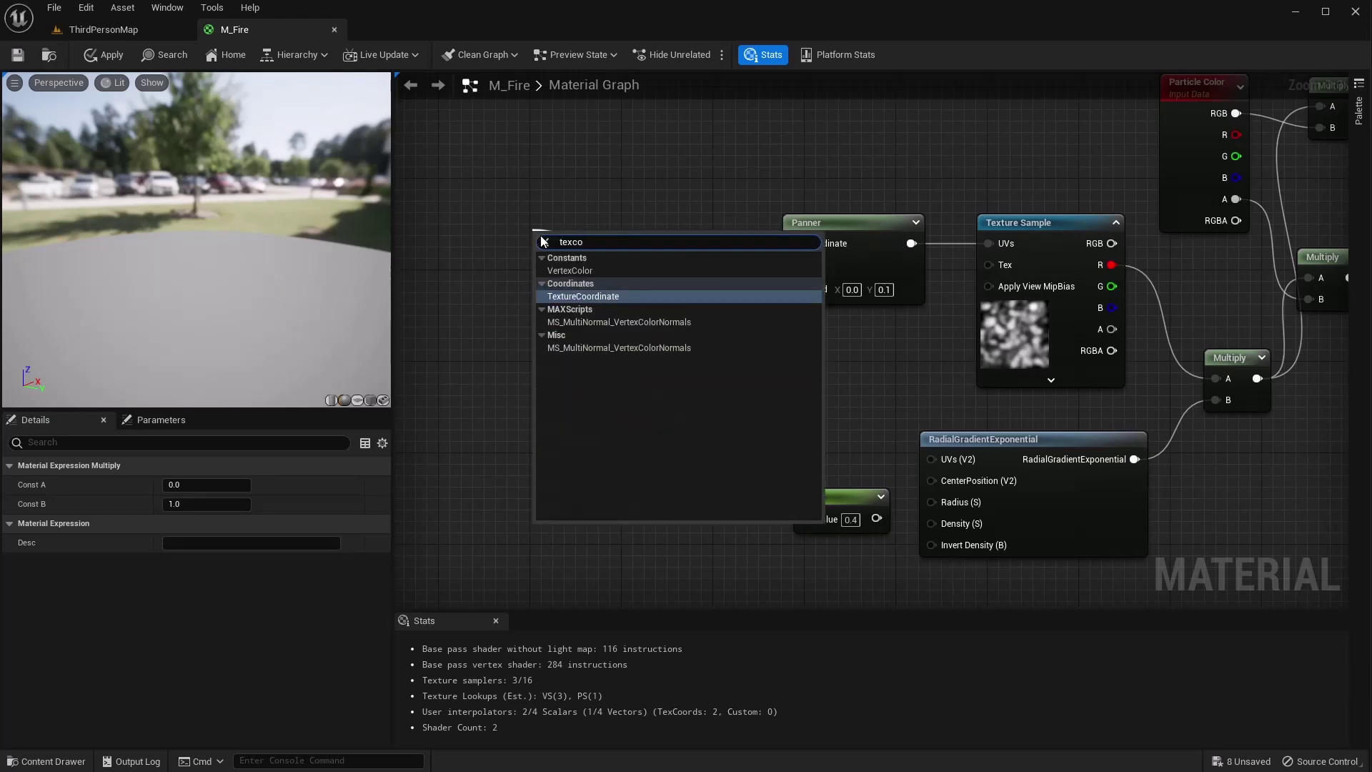
key("Return")
left_click_drag(592, 232, 512, 223)
left_click_drag(677, 245, 701, 222)
left_click_drag(523, 233, 582, 226)
right_click_drag(582, 354, 607, 316)
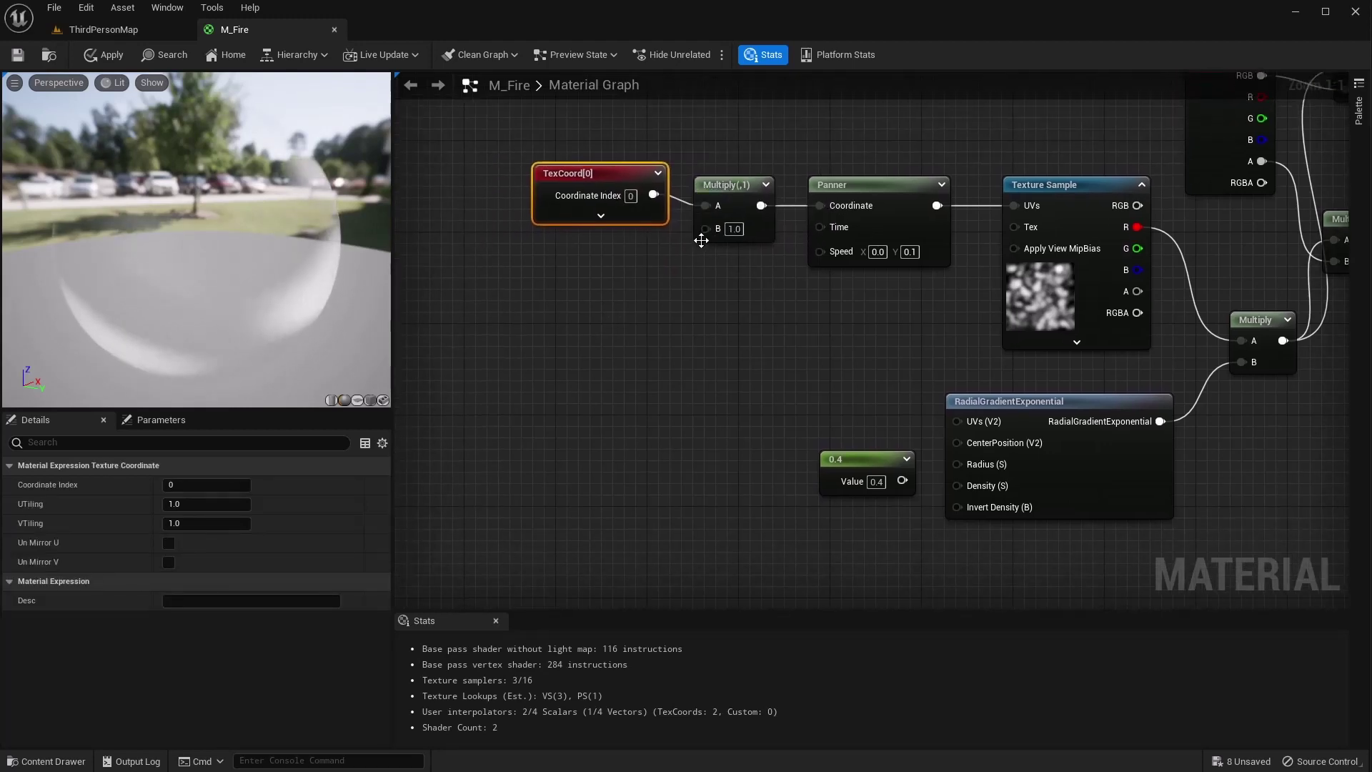
Add a Dynamic Parameter into Multiply B and rename its first output to FirePan
left_click_drag(706, 229, 656, 268)
type("dynam")
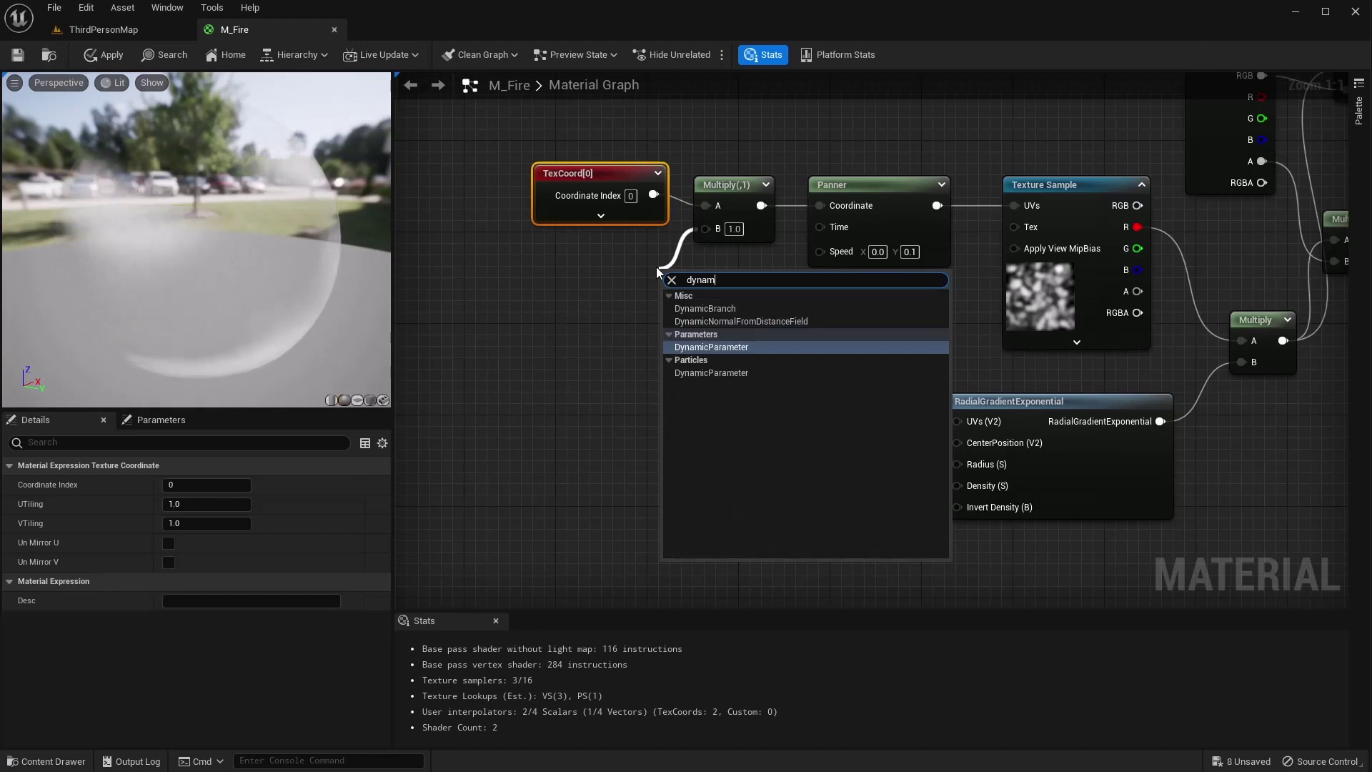
key("Return")
left_click_drag(702, 291, 587, 267)
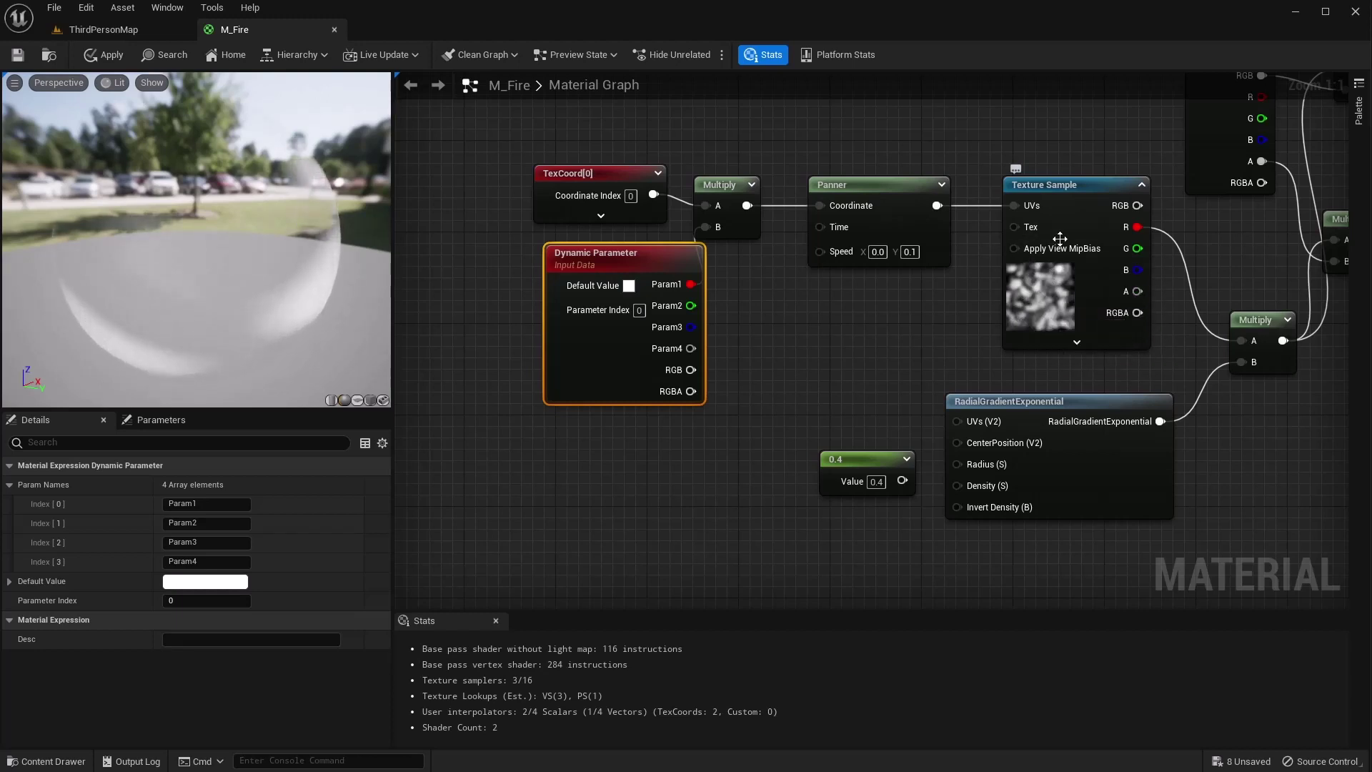
left_click(215, 504)
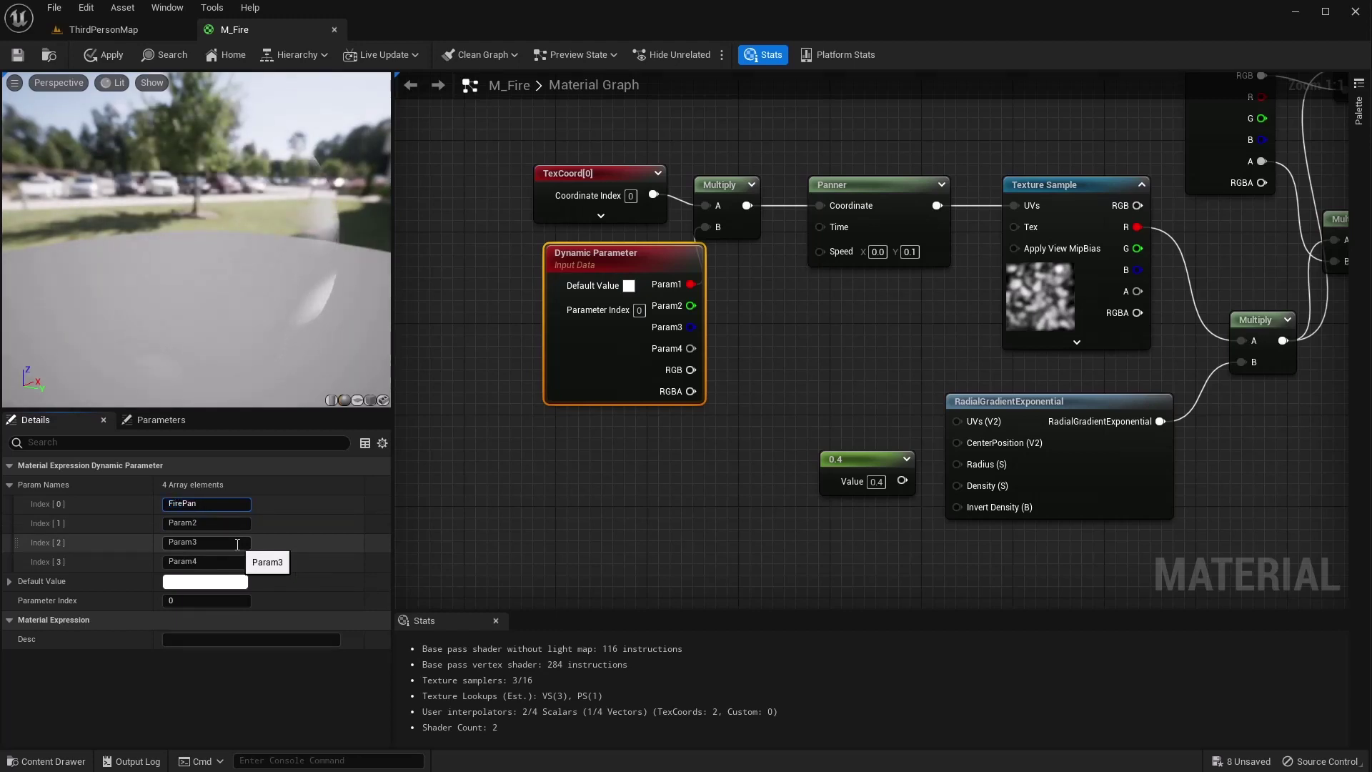
left_click_drag(628, 257, 605, 257)
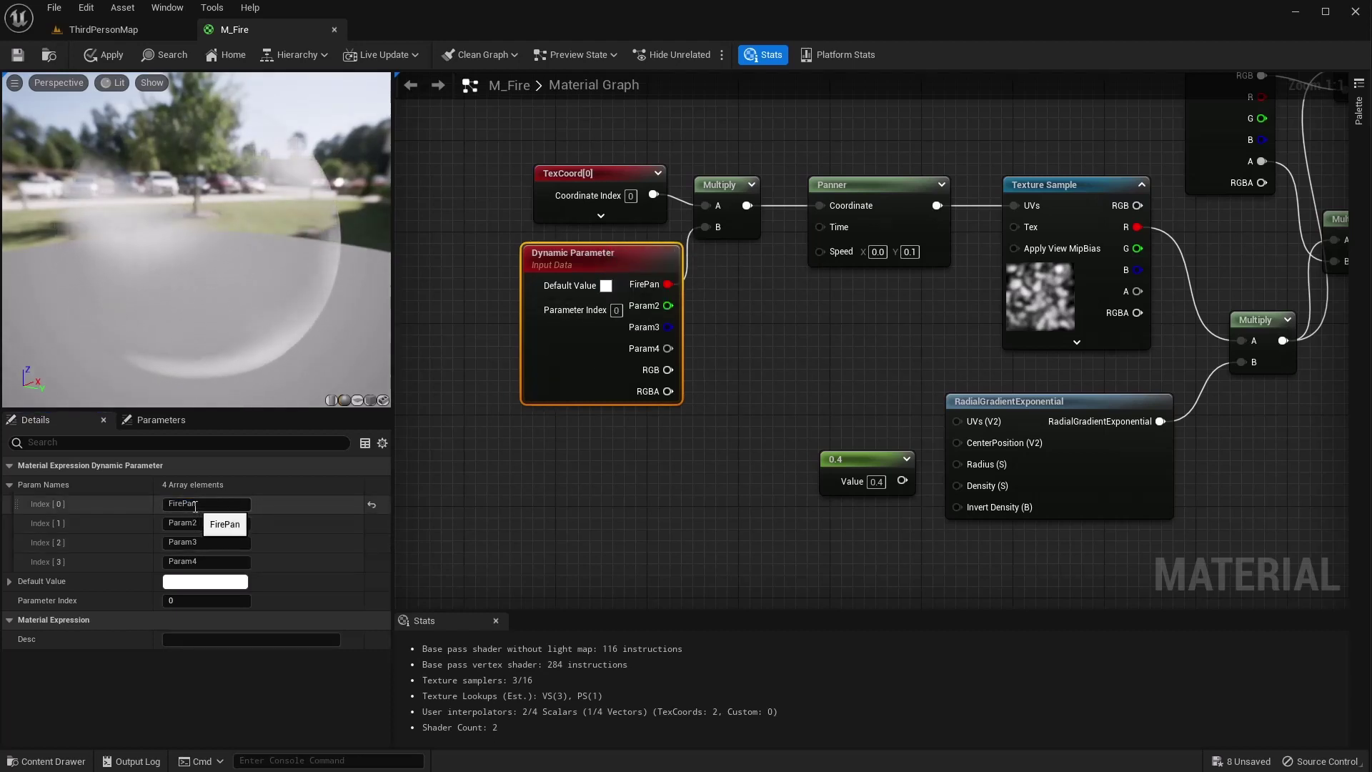
Reconnect the 0.4 constant to Density, then apply and save M_Fire
left_click(107, 55)
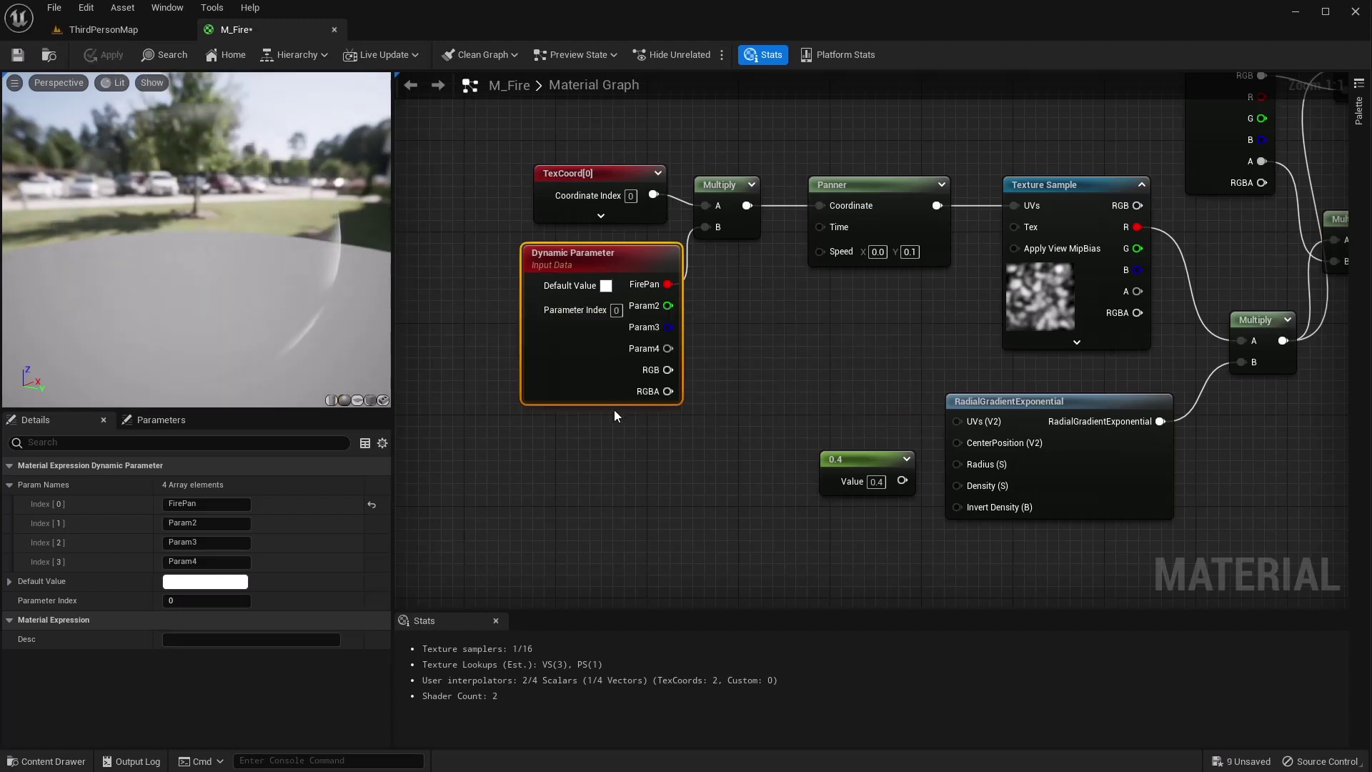
left_click_drag(902, 480, 958, 484)
left_click(99, 56)
left_click(18, 62)
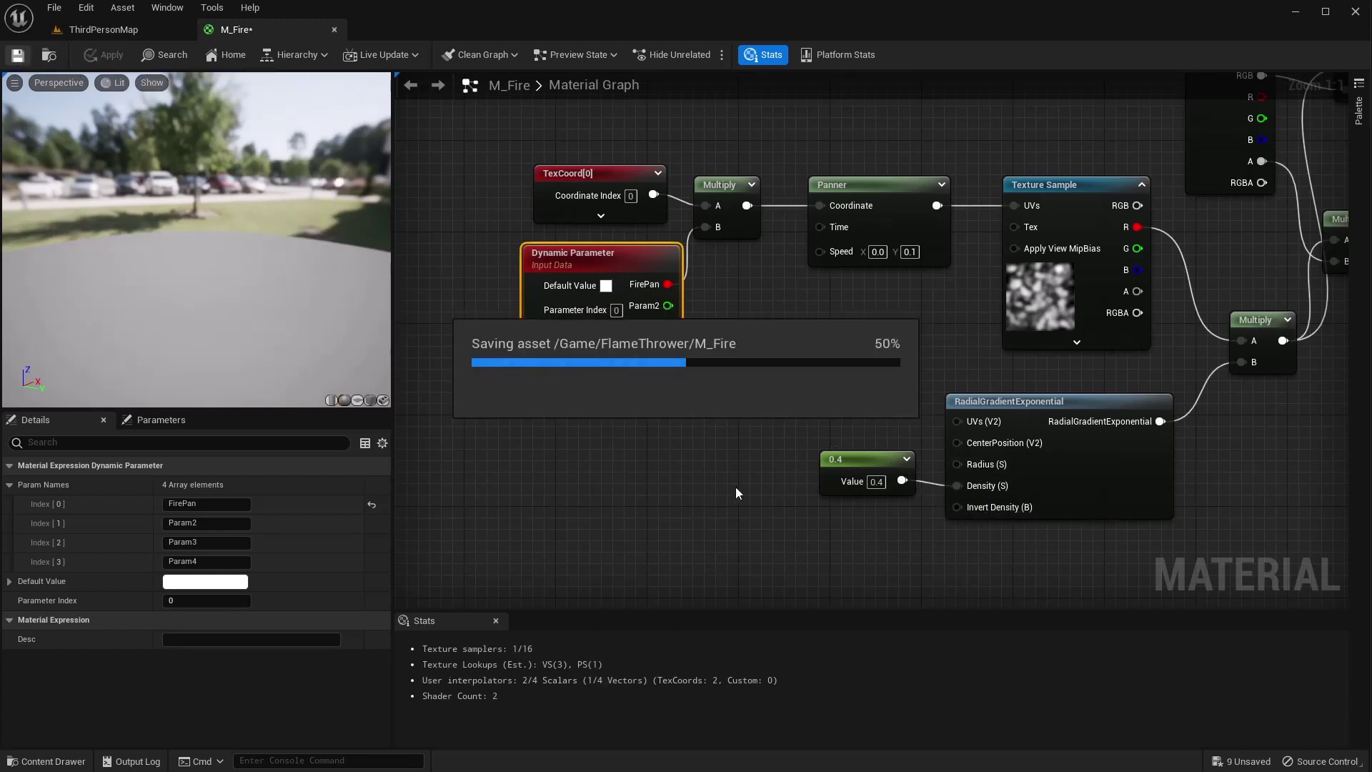
right_click_drag(727, 477, 510, 541)
right_click_drag(626, 408, 634, 450)
Open the NS_FlameThrower system from the Content > FlameThrower folder
left_click(143, 29)
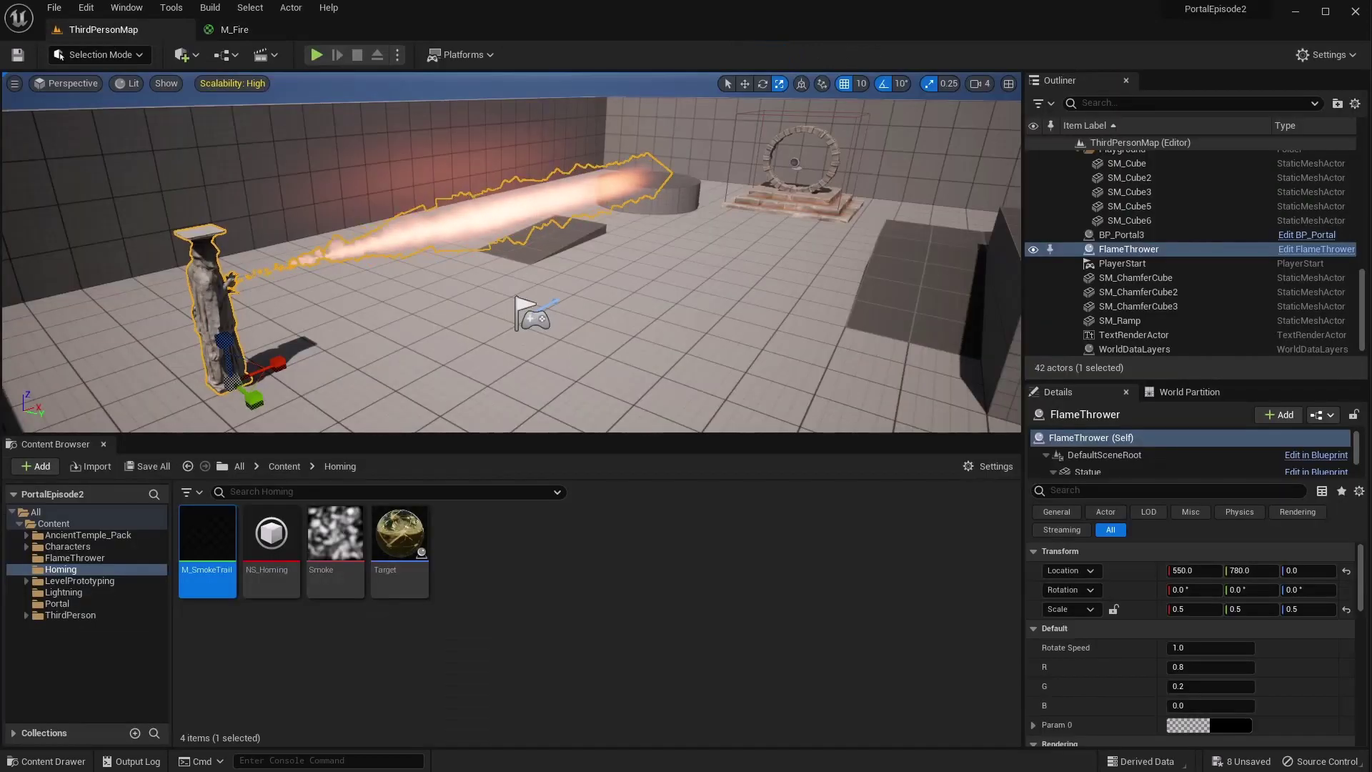
left_click(286, 468)
double_click(346, 550)
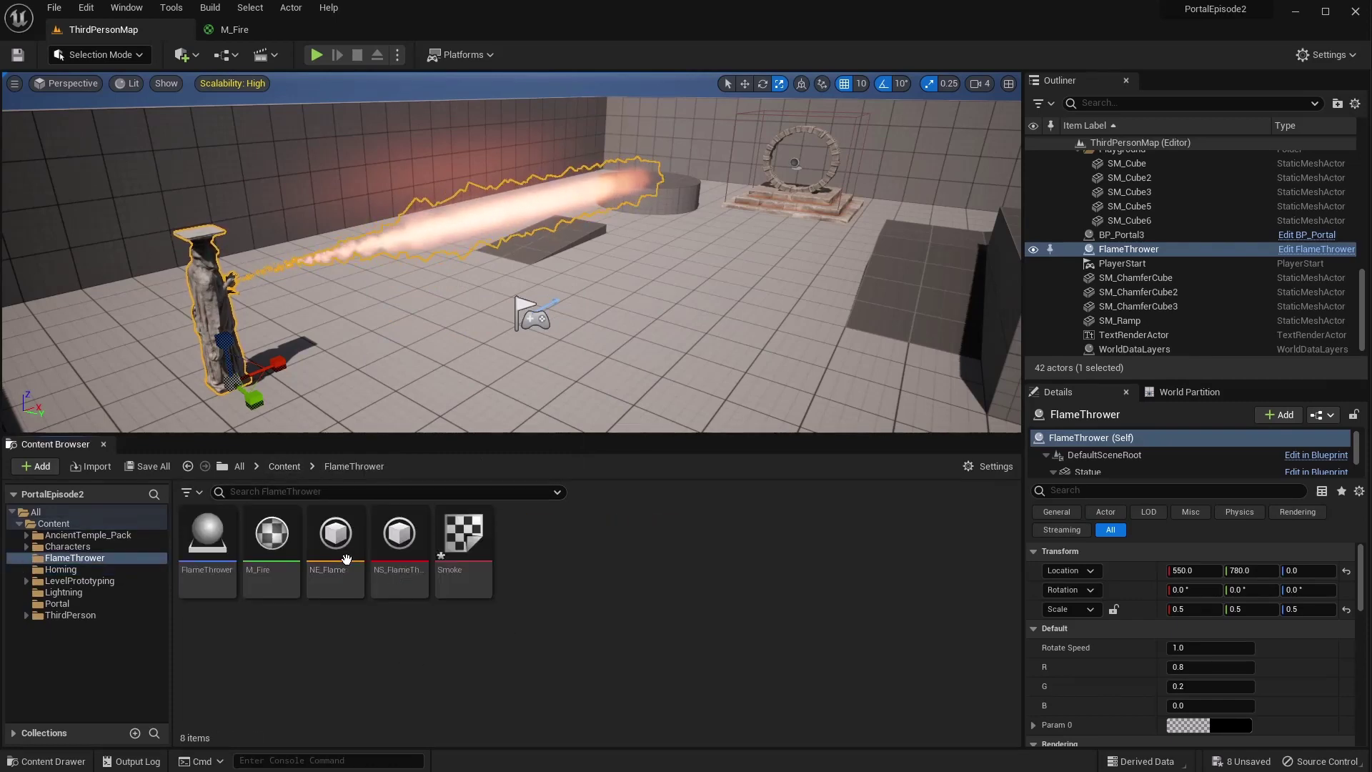
double_click(400, 543)
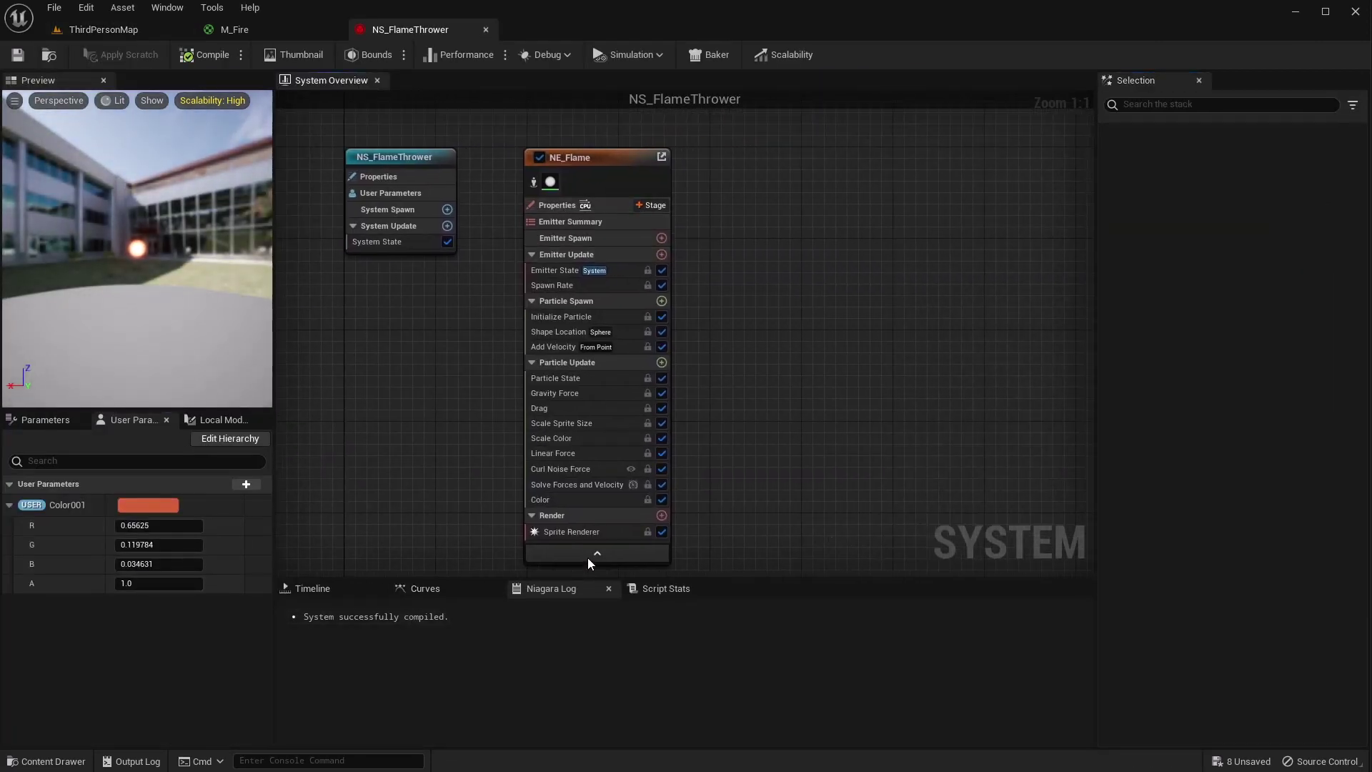
Assign M_Fire as the Sprite Renderer material in NE_Flame
left_click(561, 533)
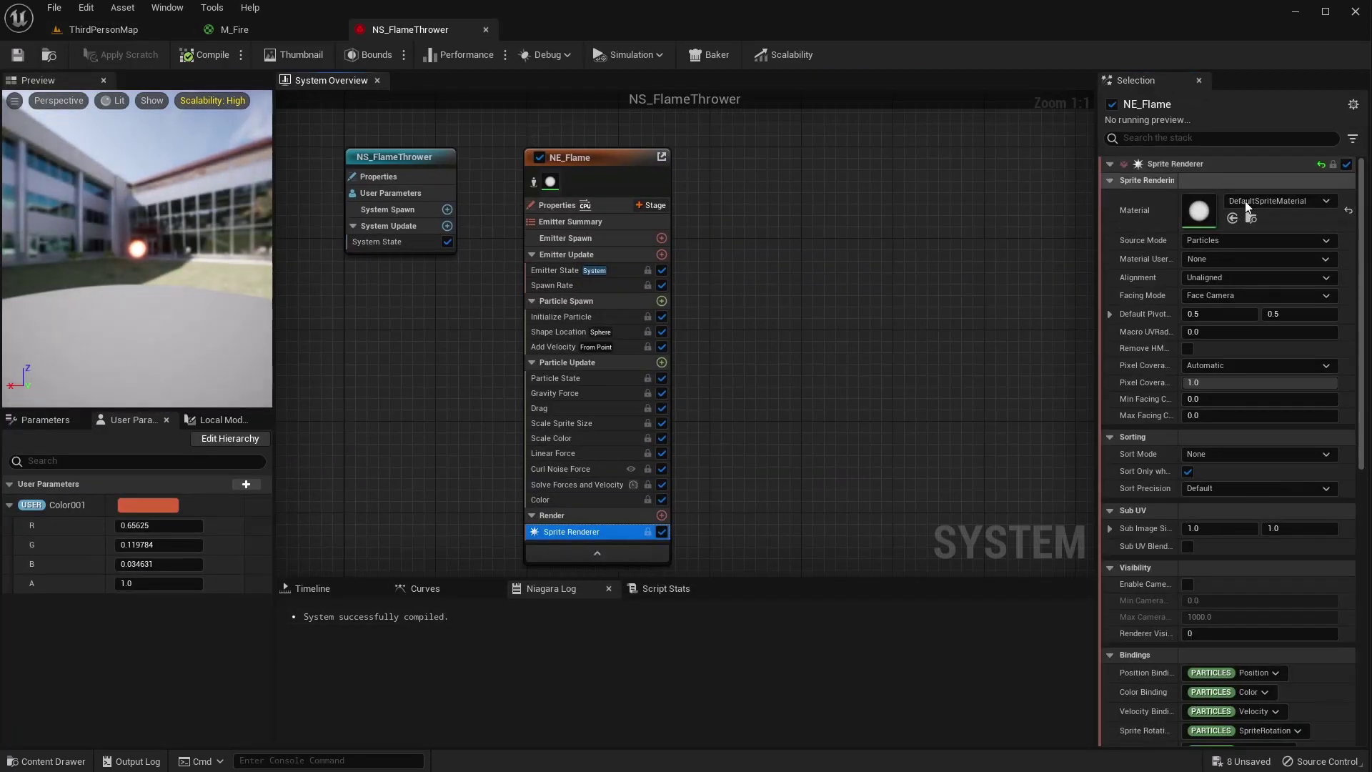
left_click(1277, 200)
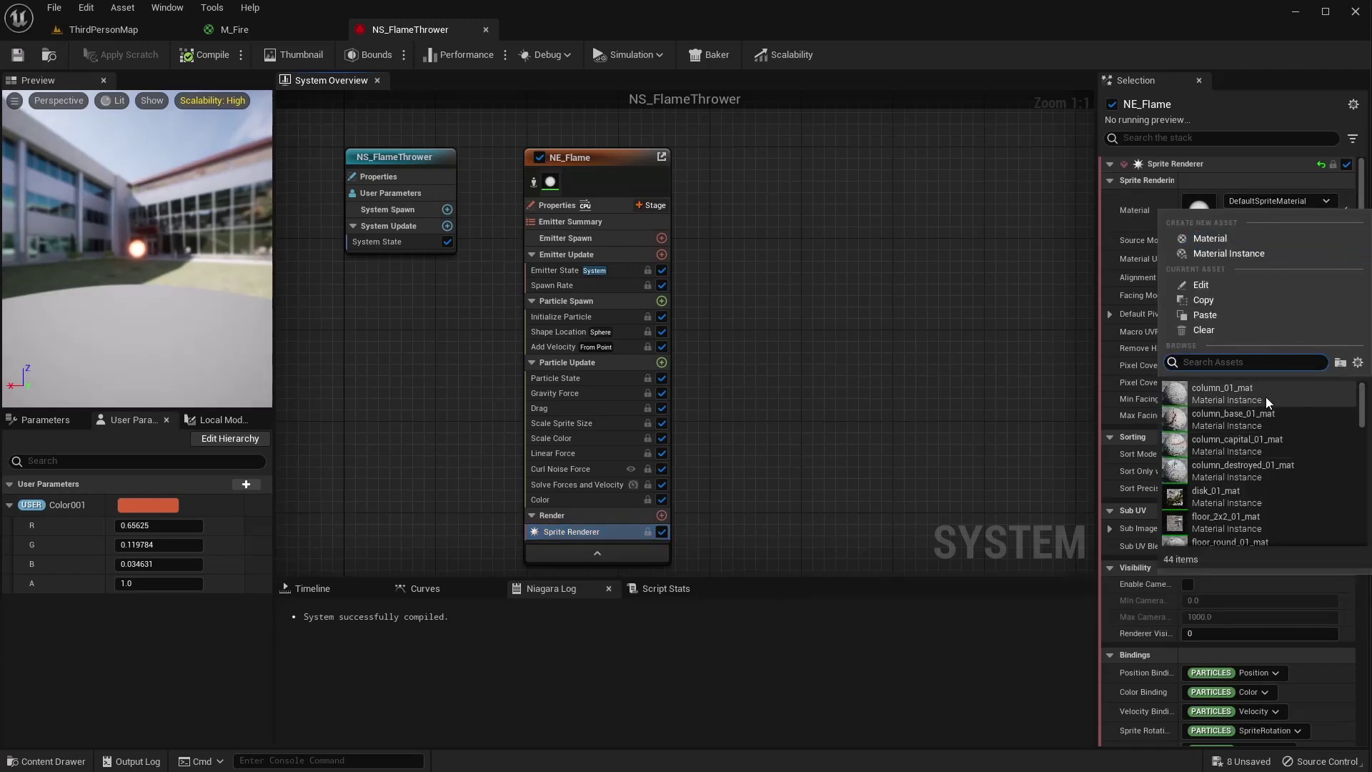
type("fire")
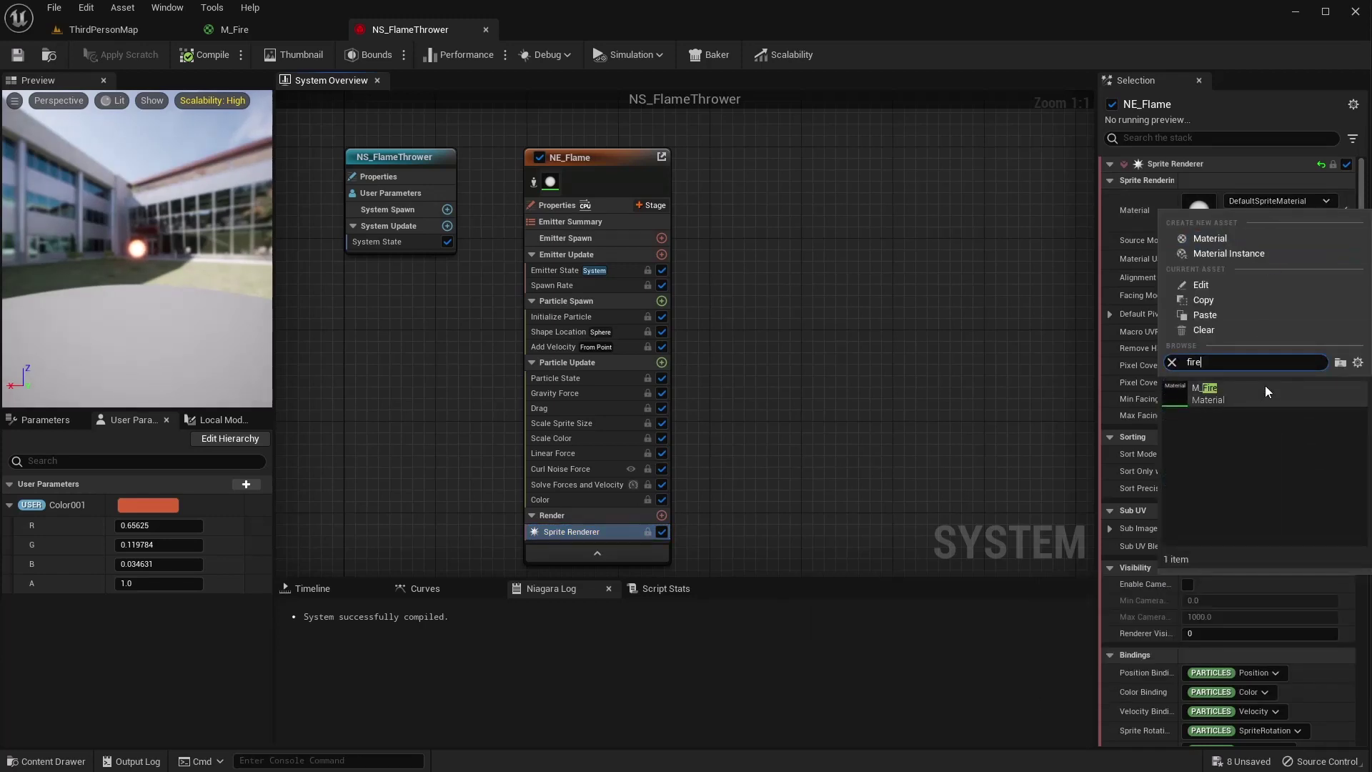
left_click(1266, 391)
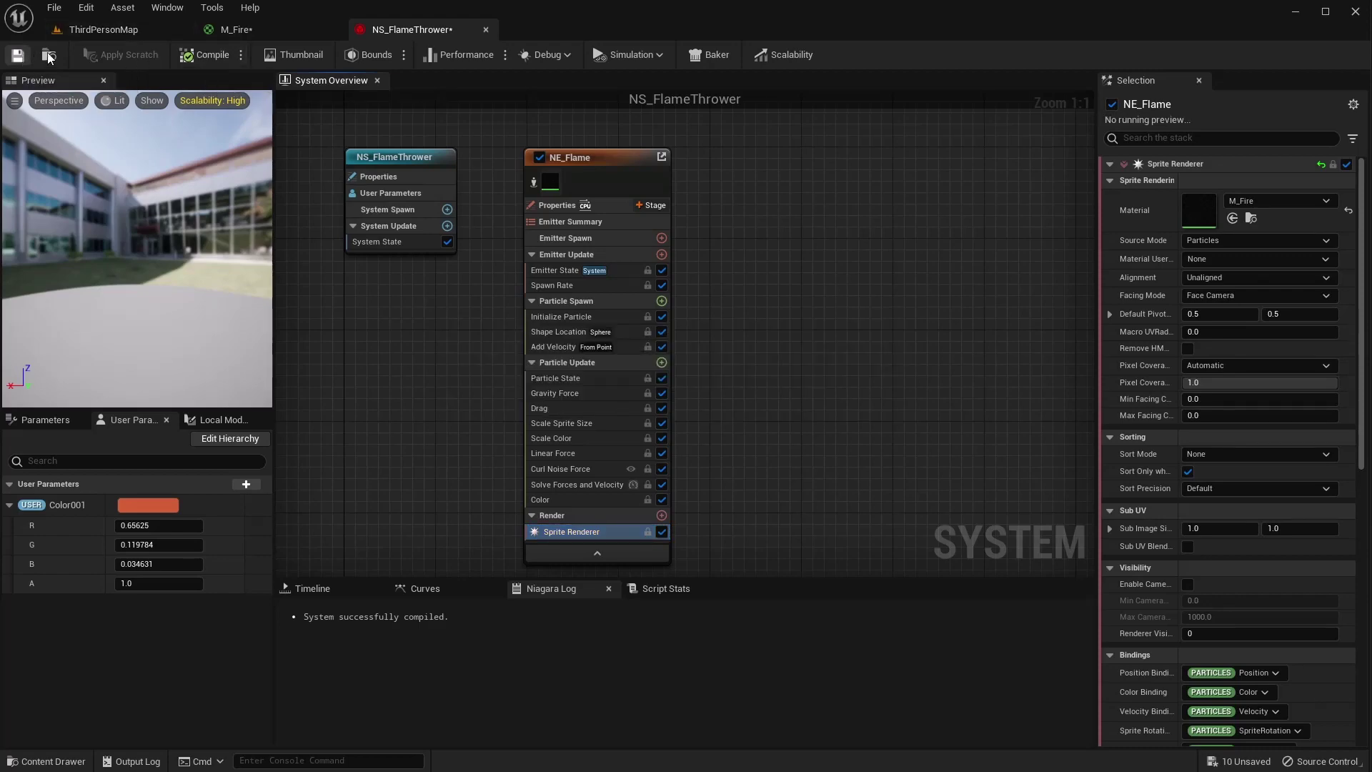
left_click(98, 30)
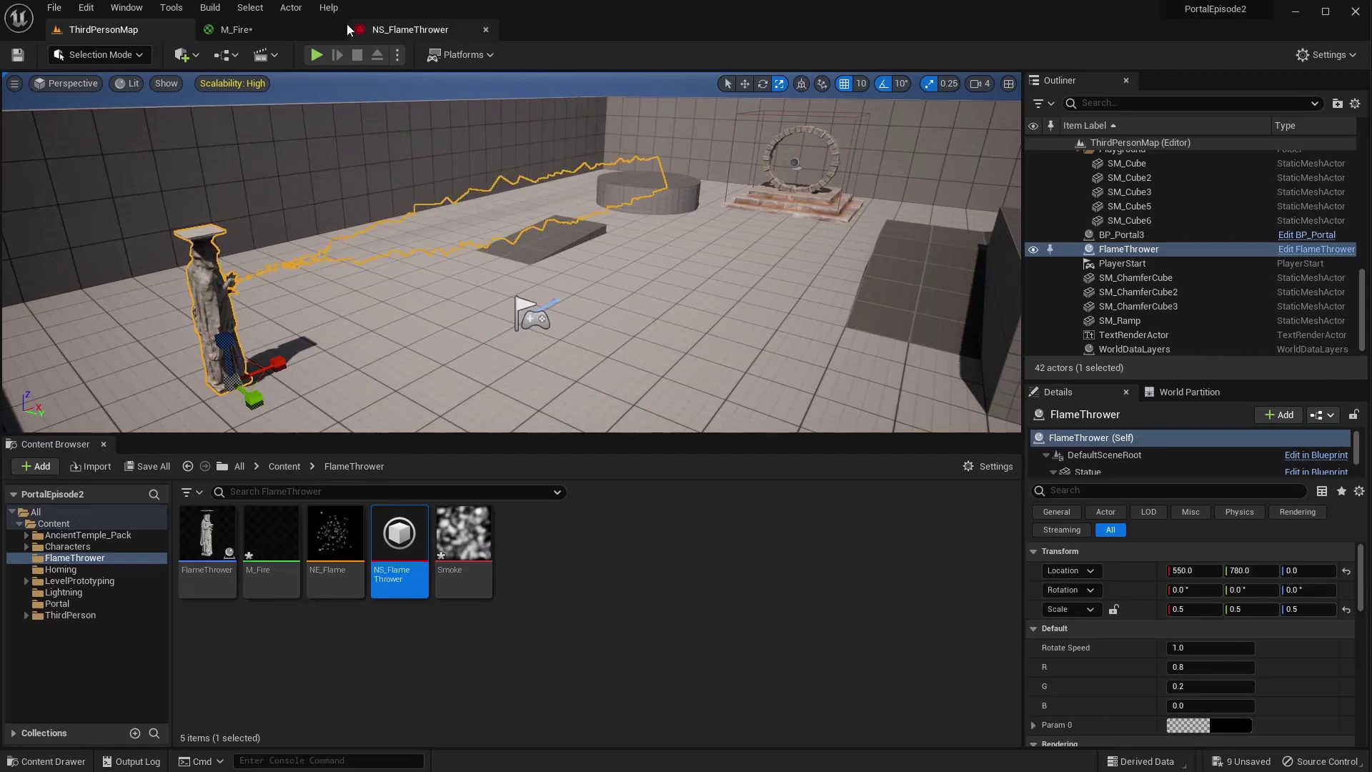
Review the M_Fire material graph's nodes
left_click(245, 31)
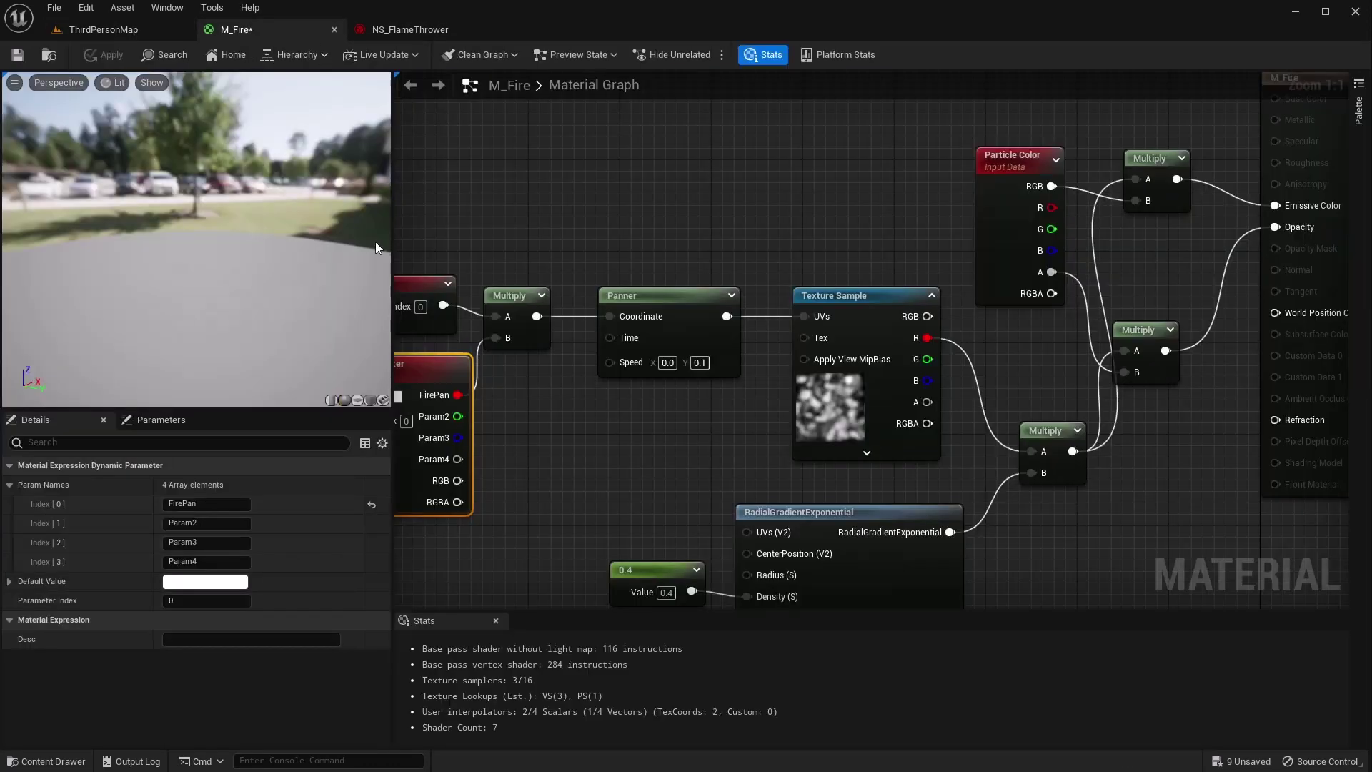
right_click_drag(500, 299, 702, 234)
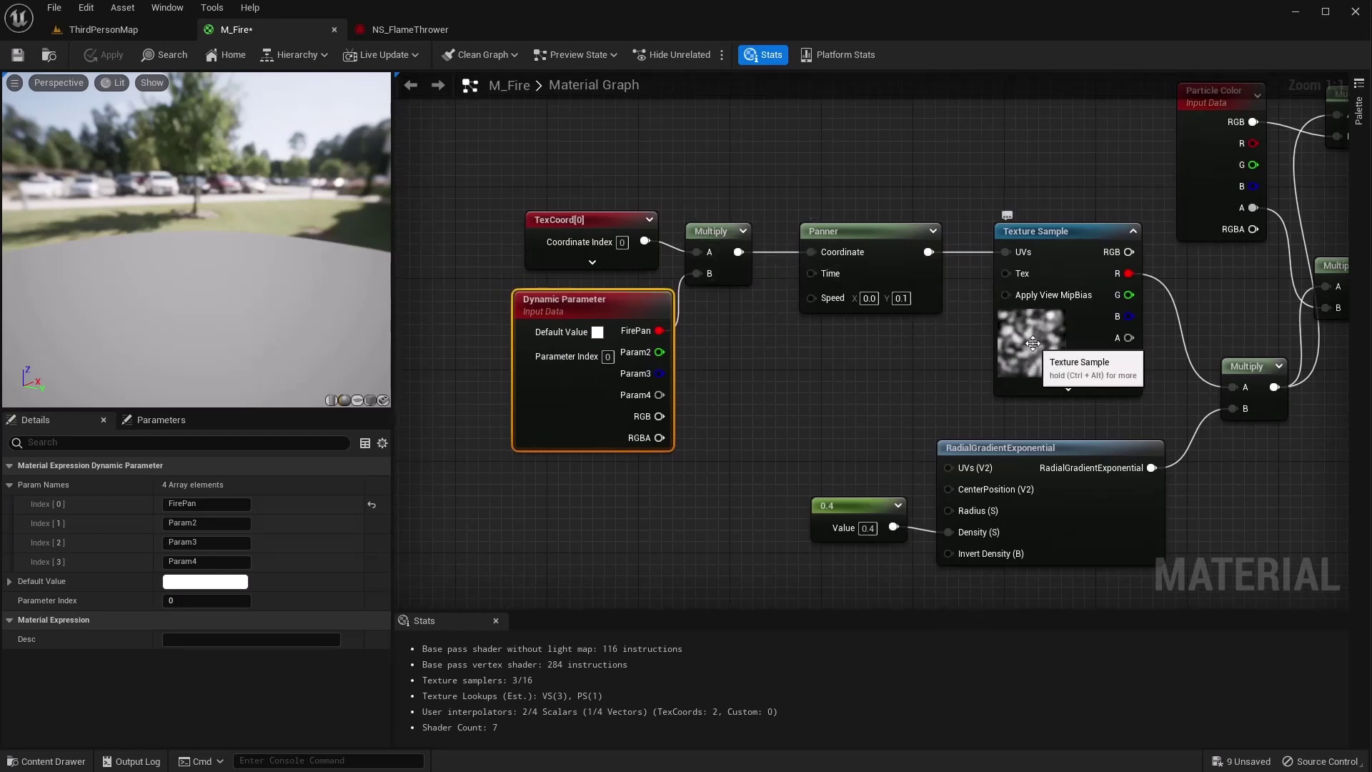
left_click(429, 31)
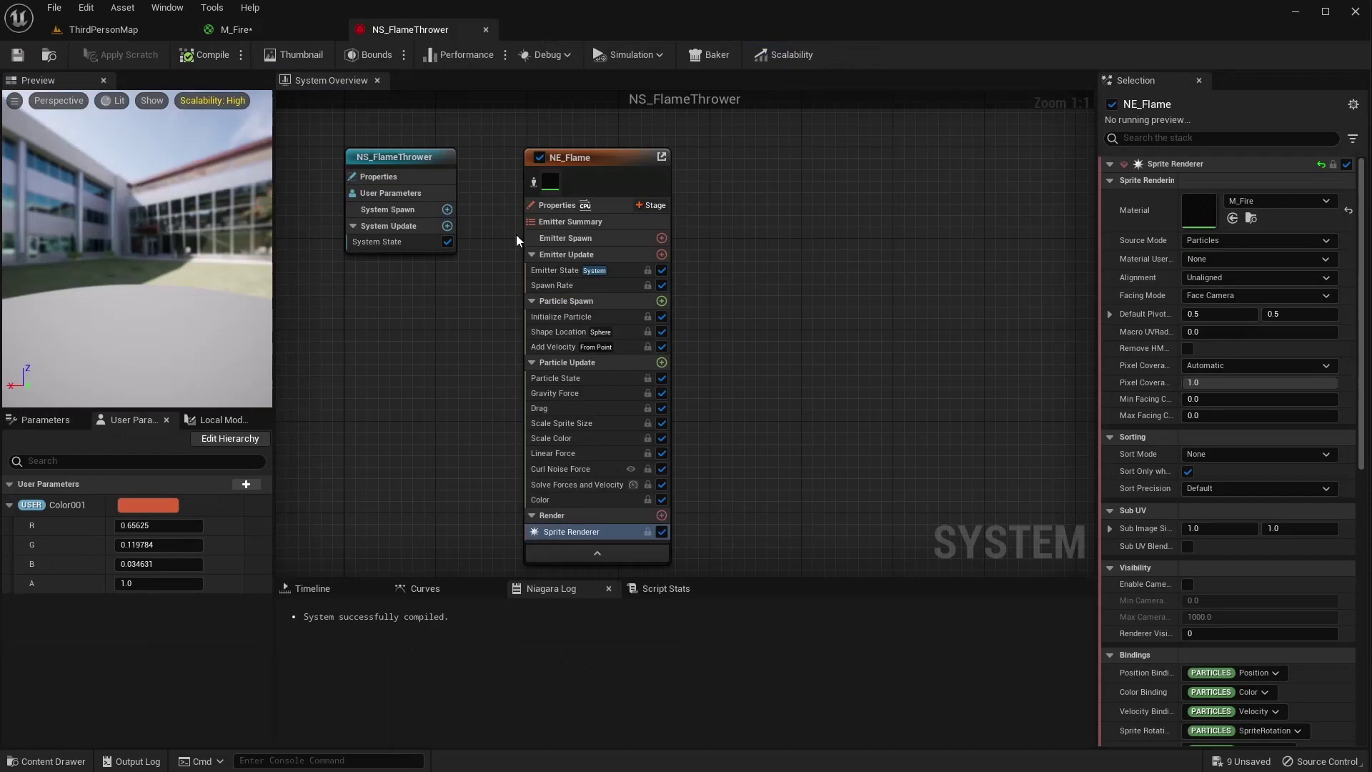
Fly the level camera around the statue to view the M_Fire flame stream
left_click(157, 35)
right_click_drag(413, 241, 442, 277)
key("w")
key("a")
key("d")
key("a")
Set the Scale Sprite Size curve value to 5, save, and view the bigger flame
key("d")
key("s")
key("w")
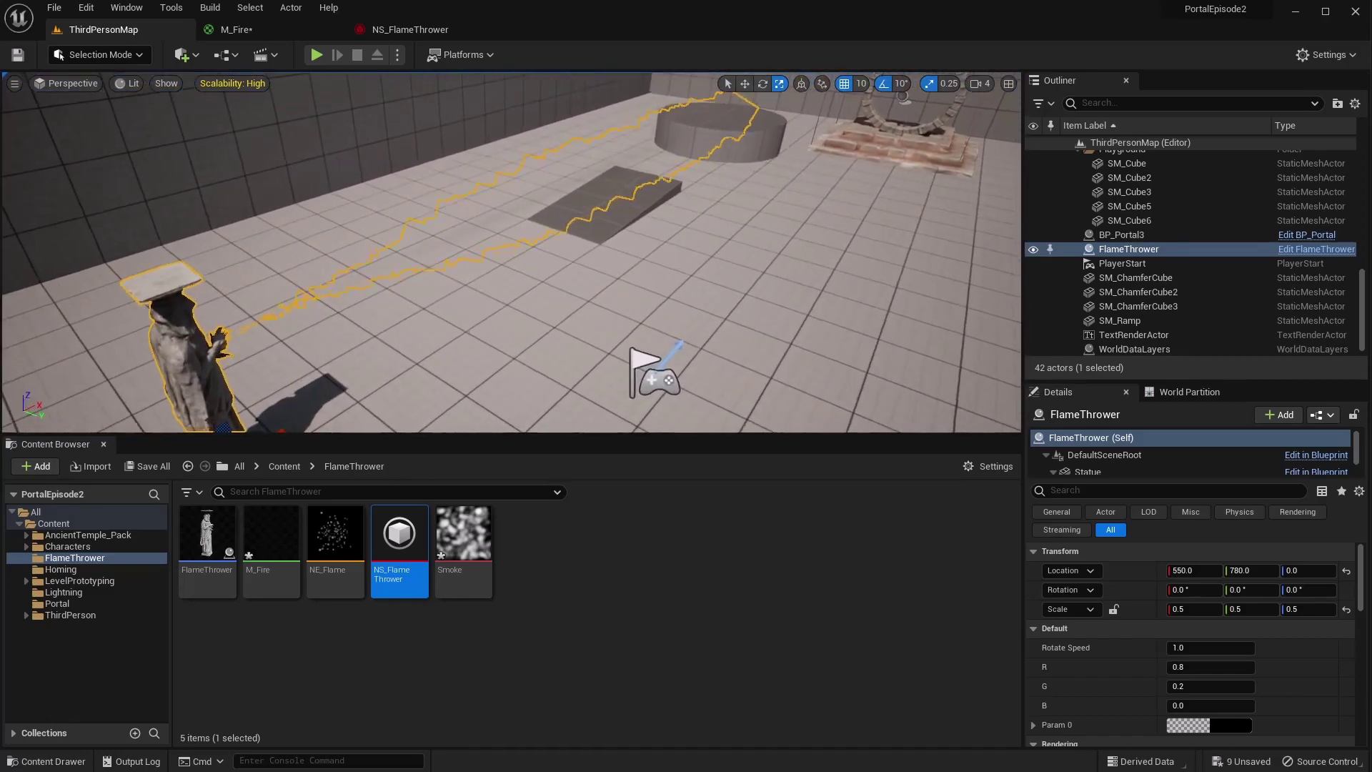
left_click(410, 29)
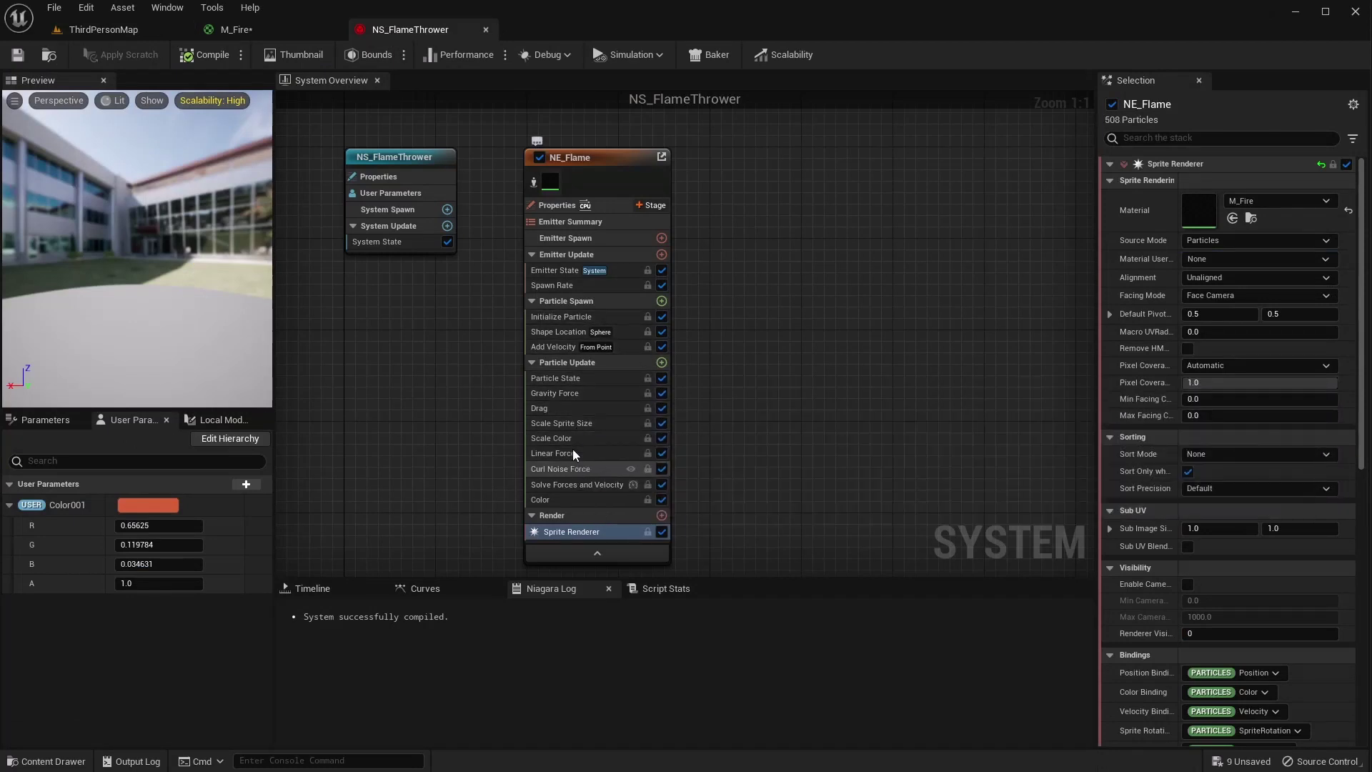
left_click(574, 423)
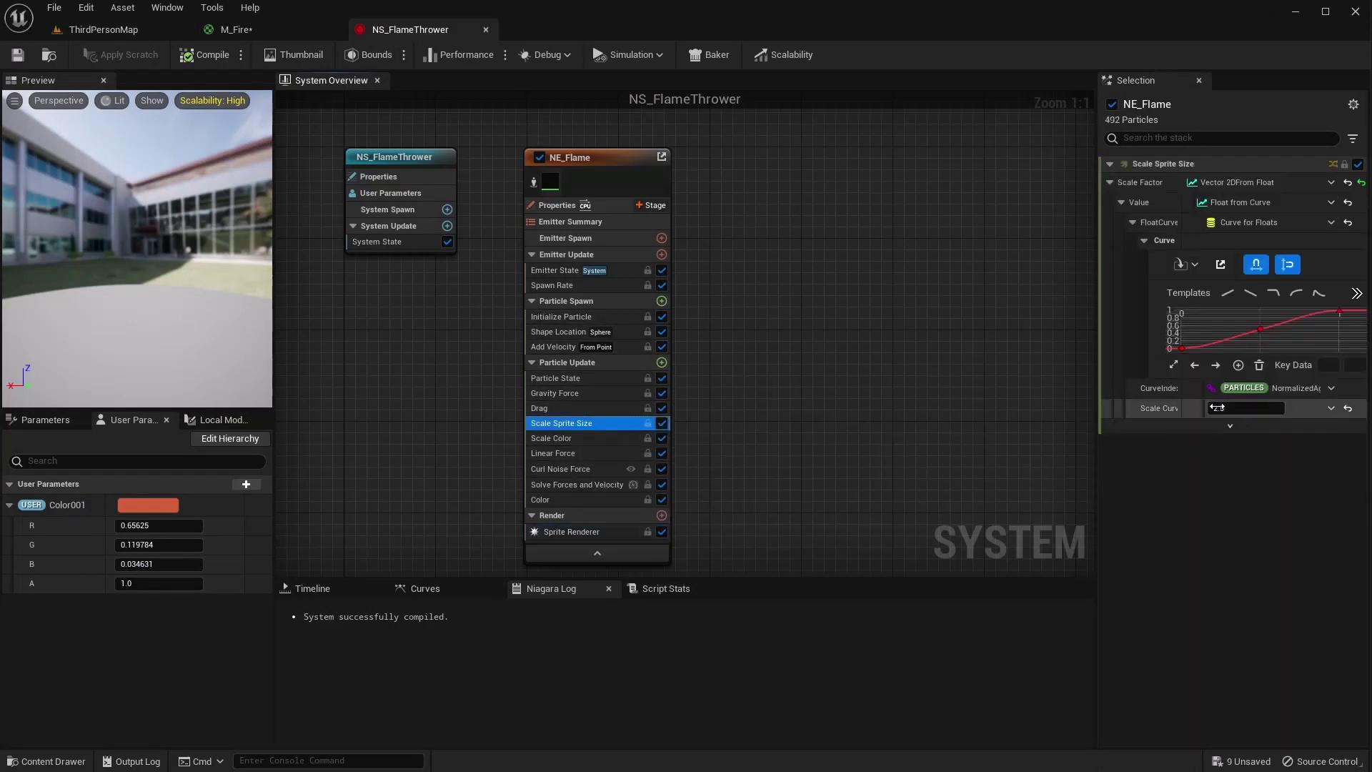
type("5")
key("Return")
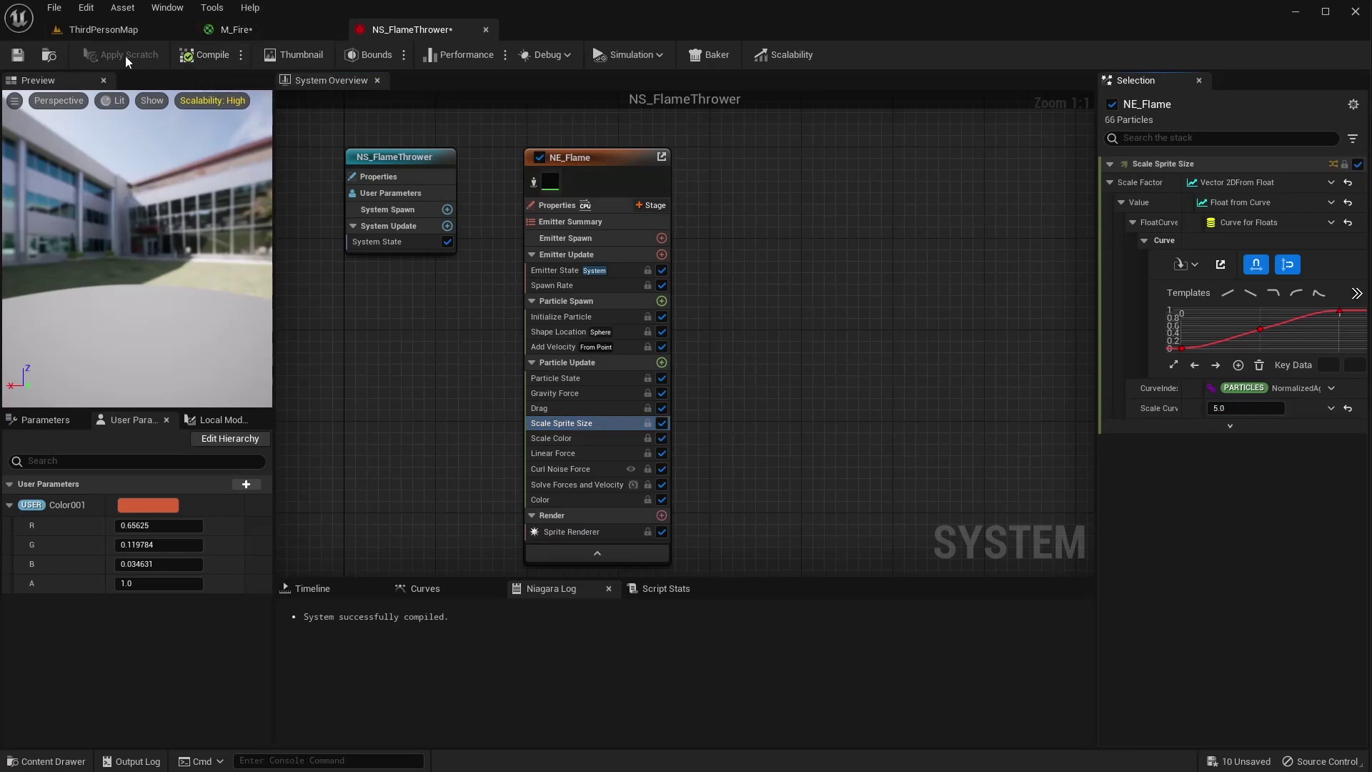
left_click(17, 55)
left_click(96, 33)
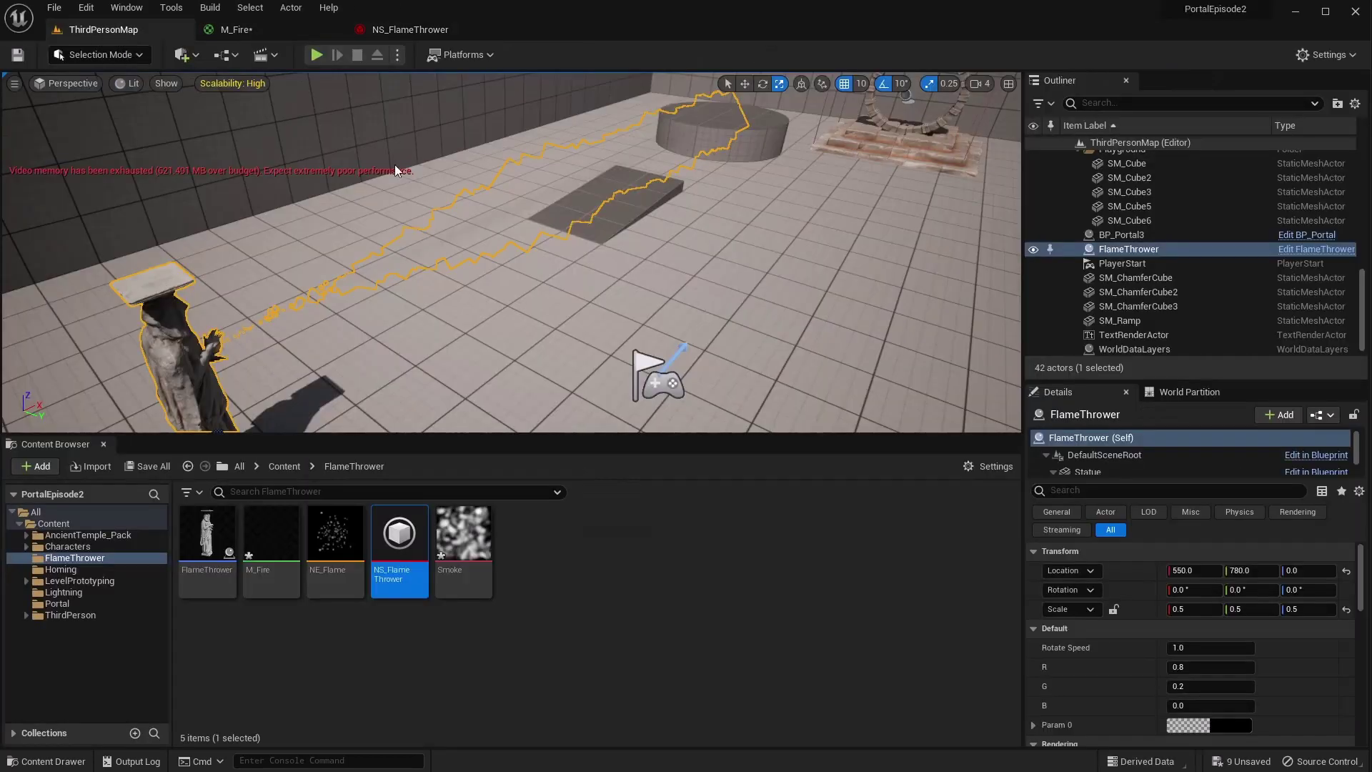
right_click_drag(512, 252, 562, 183)
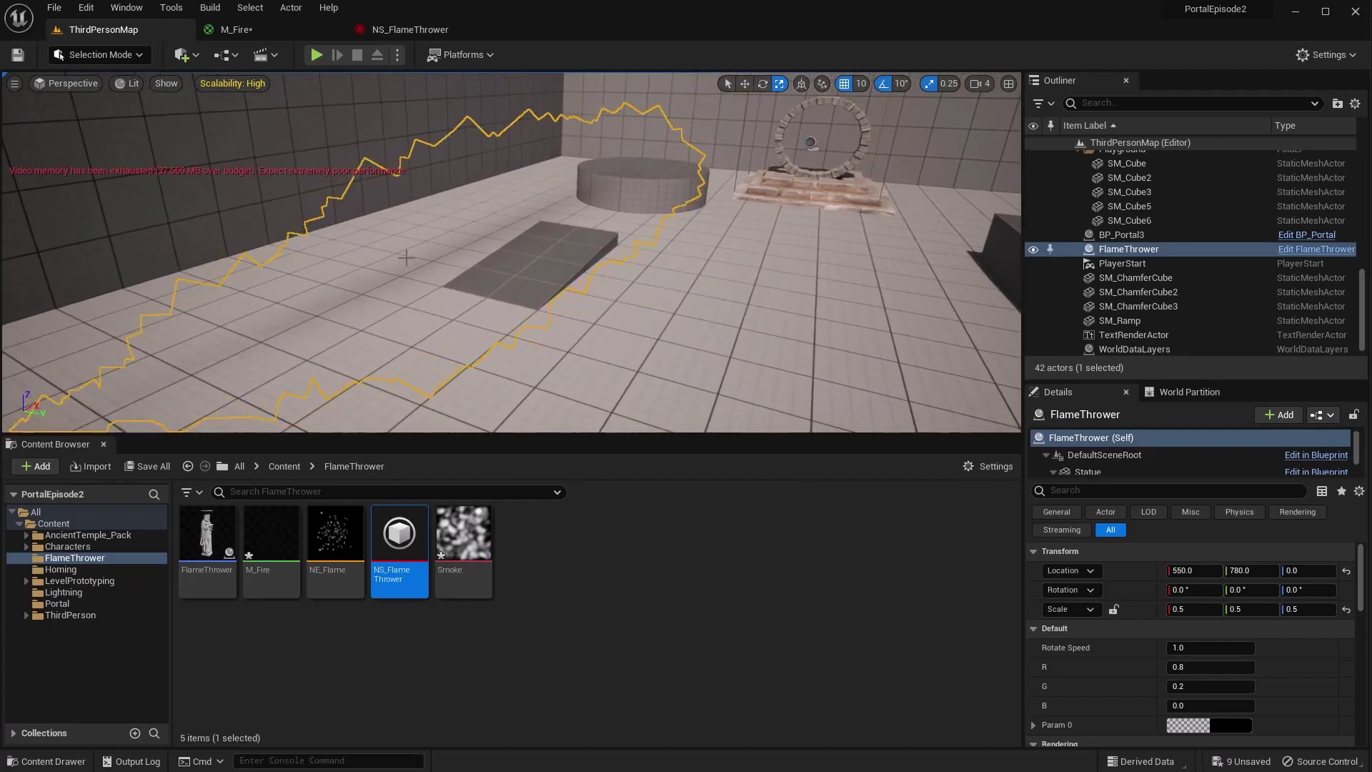
Edit Initialize Particle's minimum sprite size, save, and check the flame in the level
left_click(397, 30)
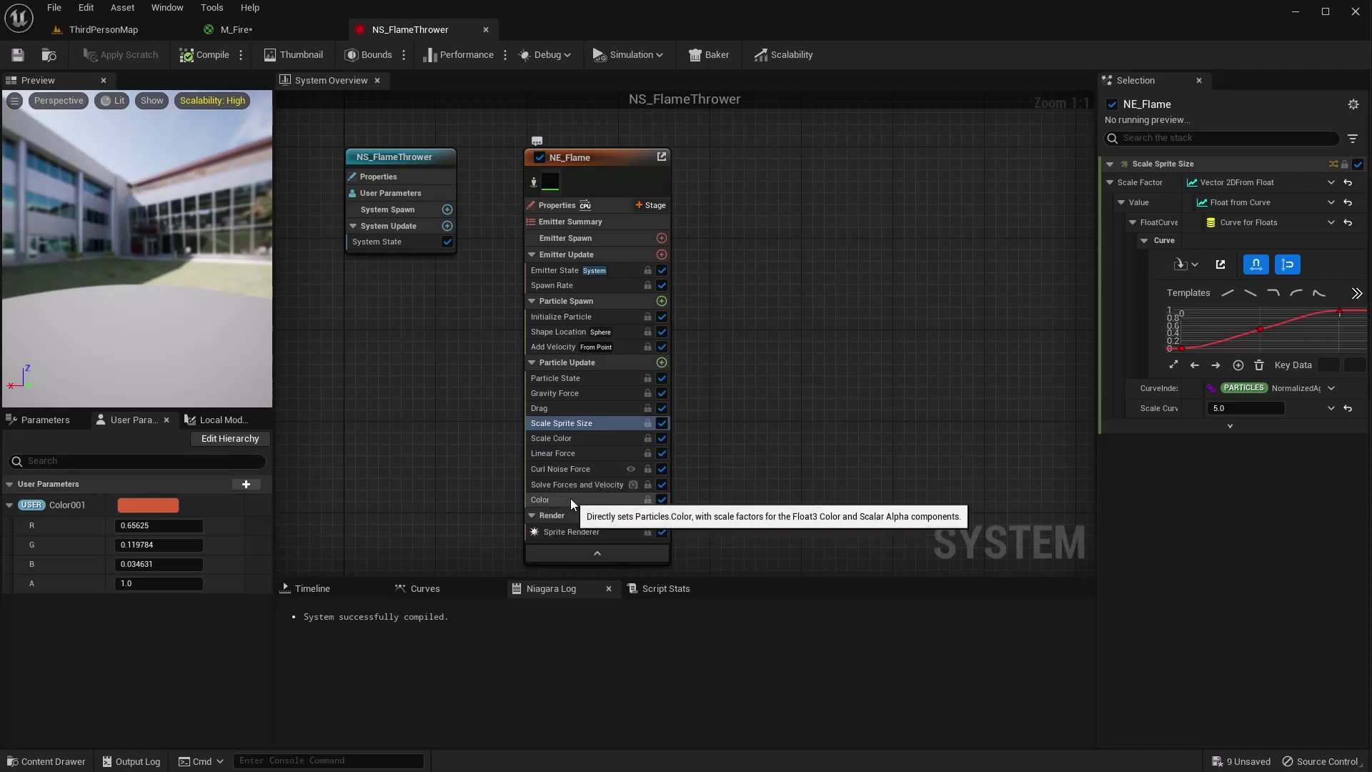
left_click(564, 319)
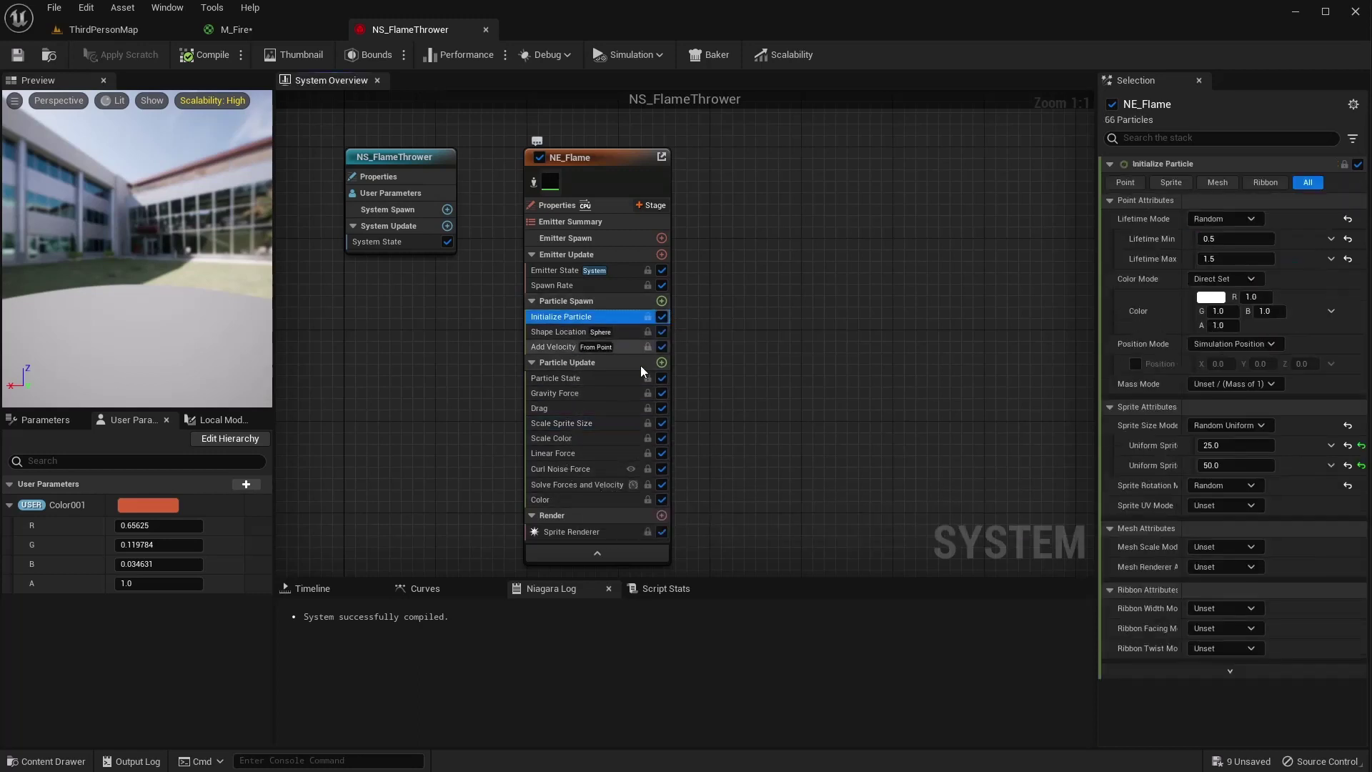
left_click(1222, 445)
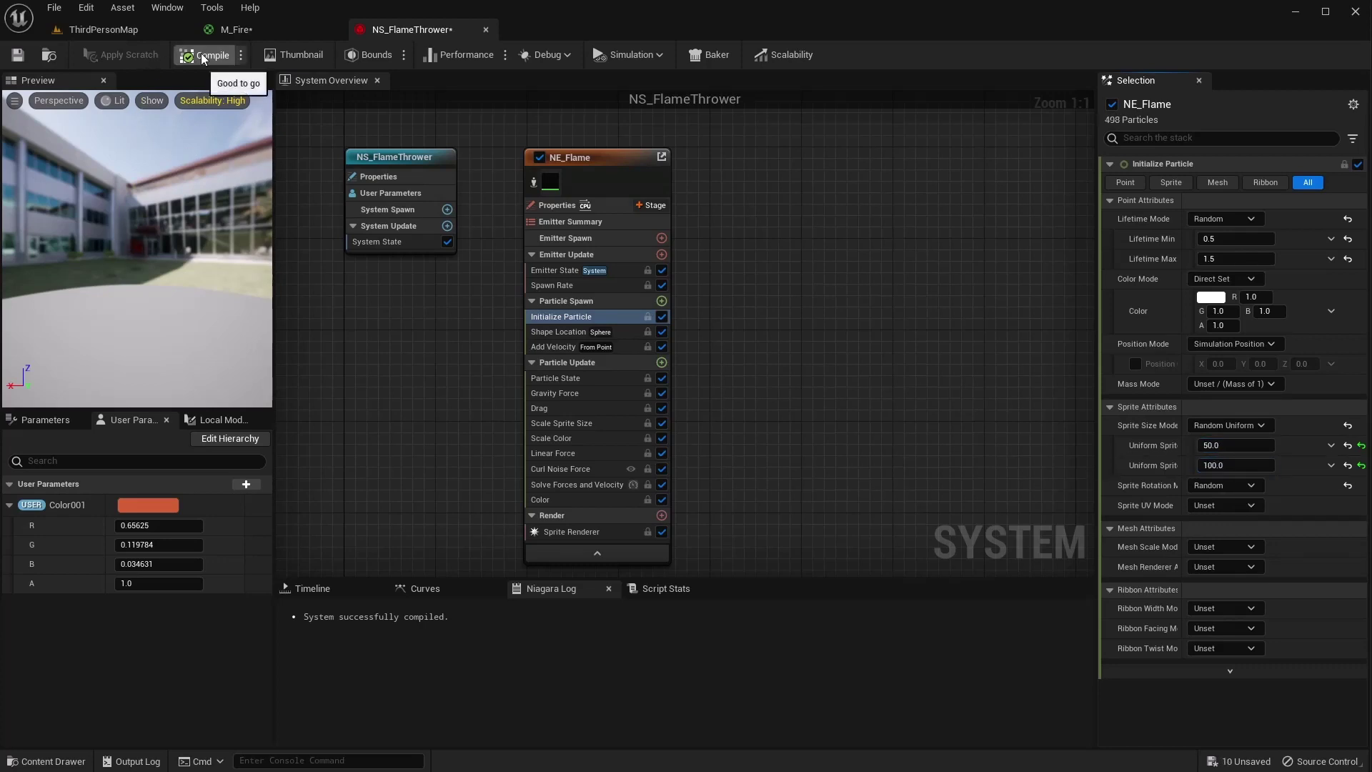
left_click(22, 61)
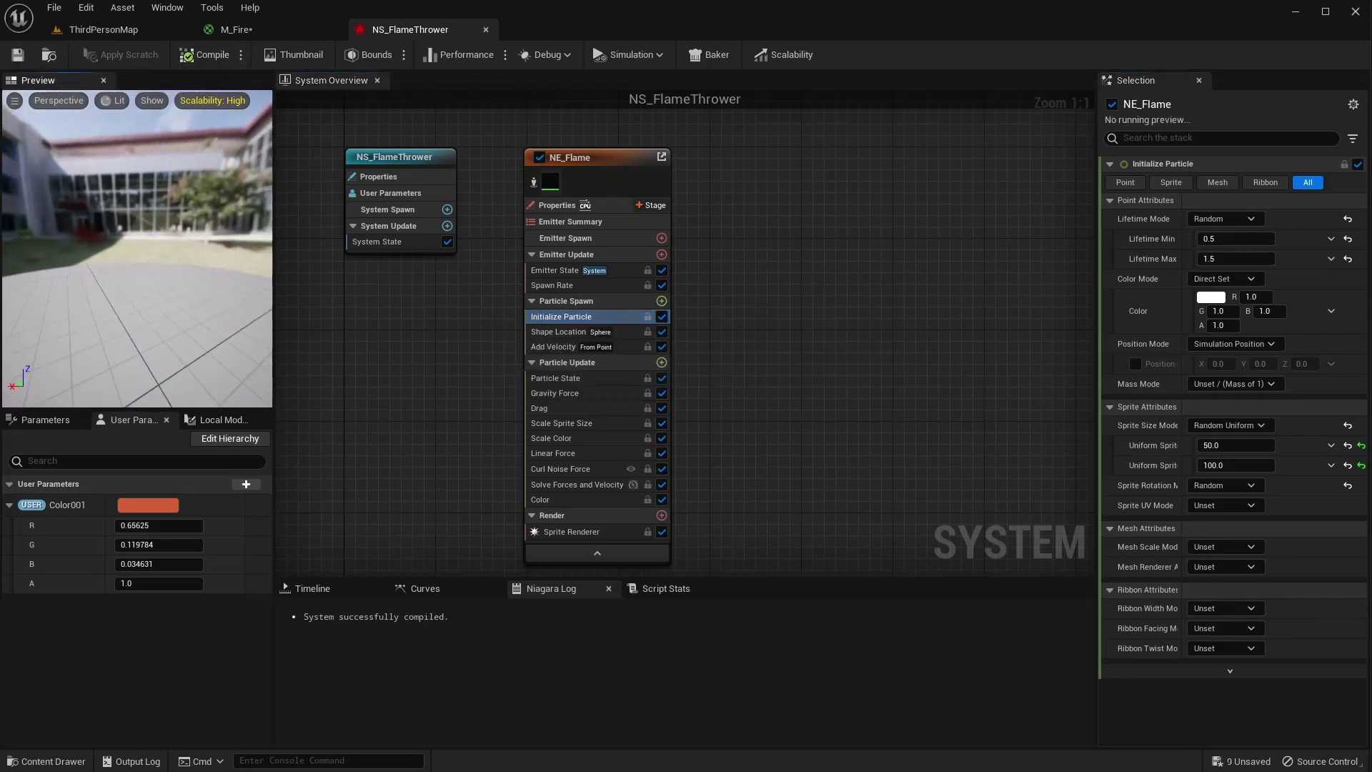
right_click_drag(136, 250, 182, 257)
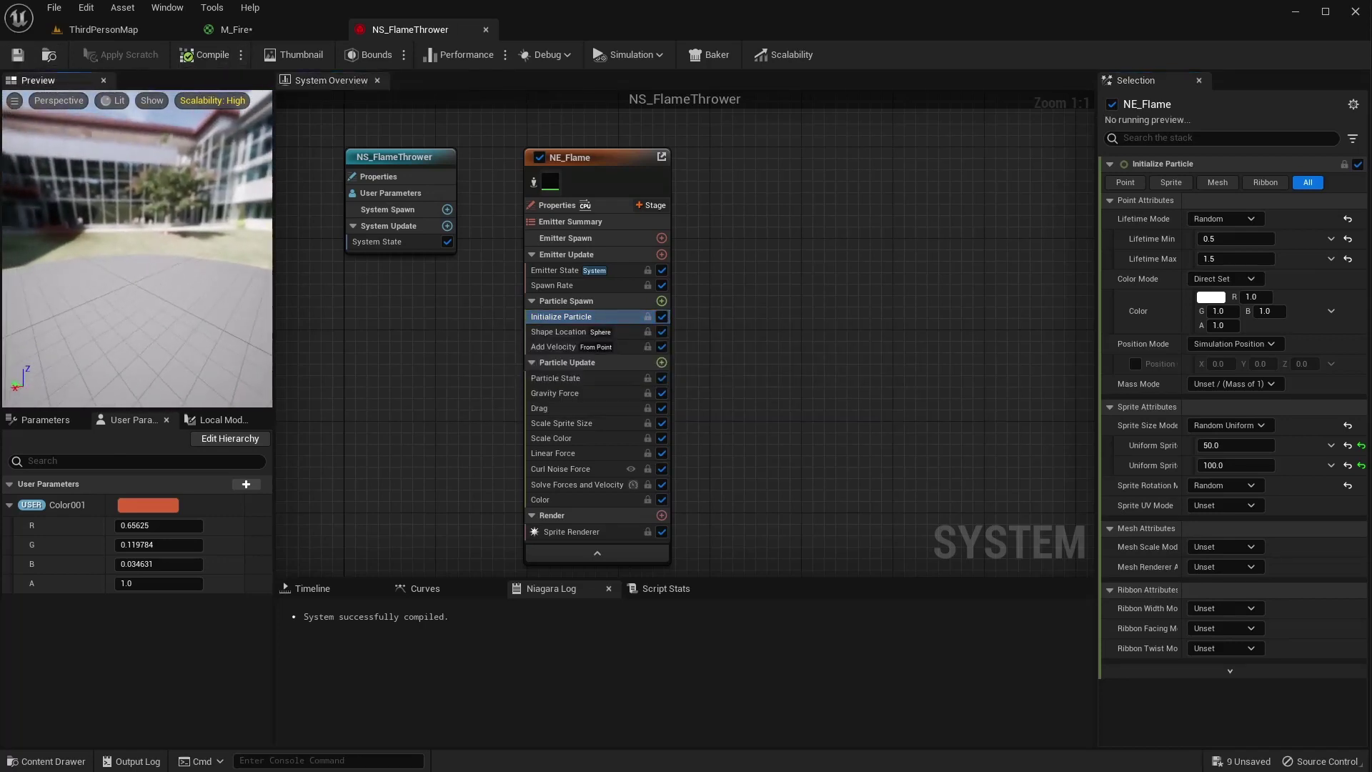
left_click(106, 29)
right_click_drag(485, 268, 541, 276)
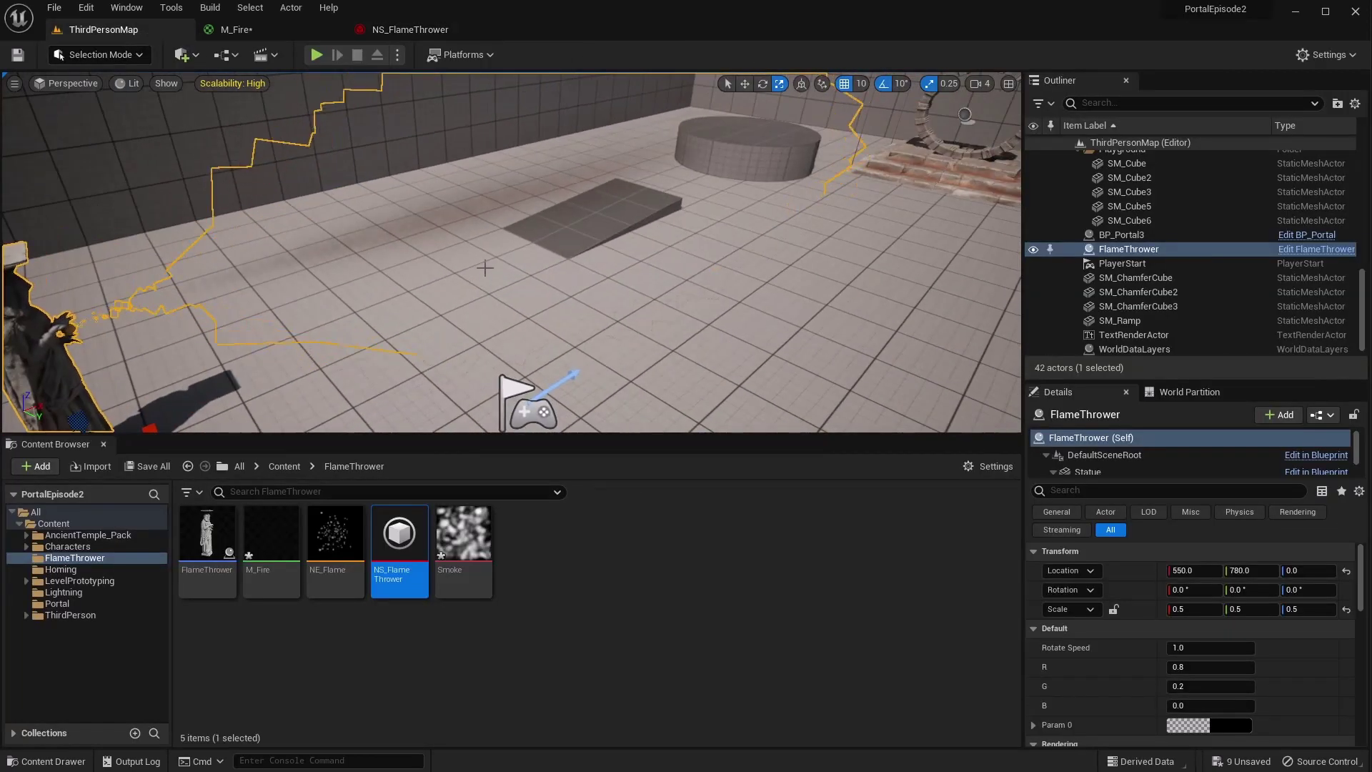
left_click(422, 29)
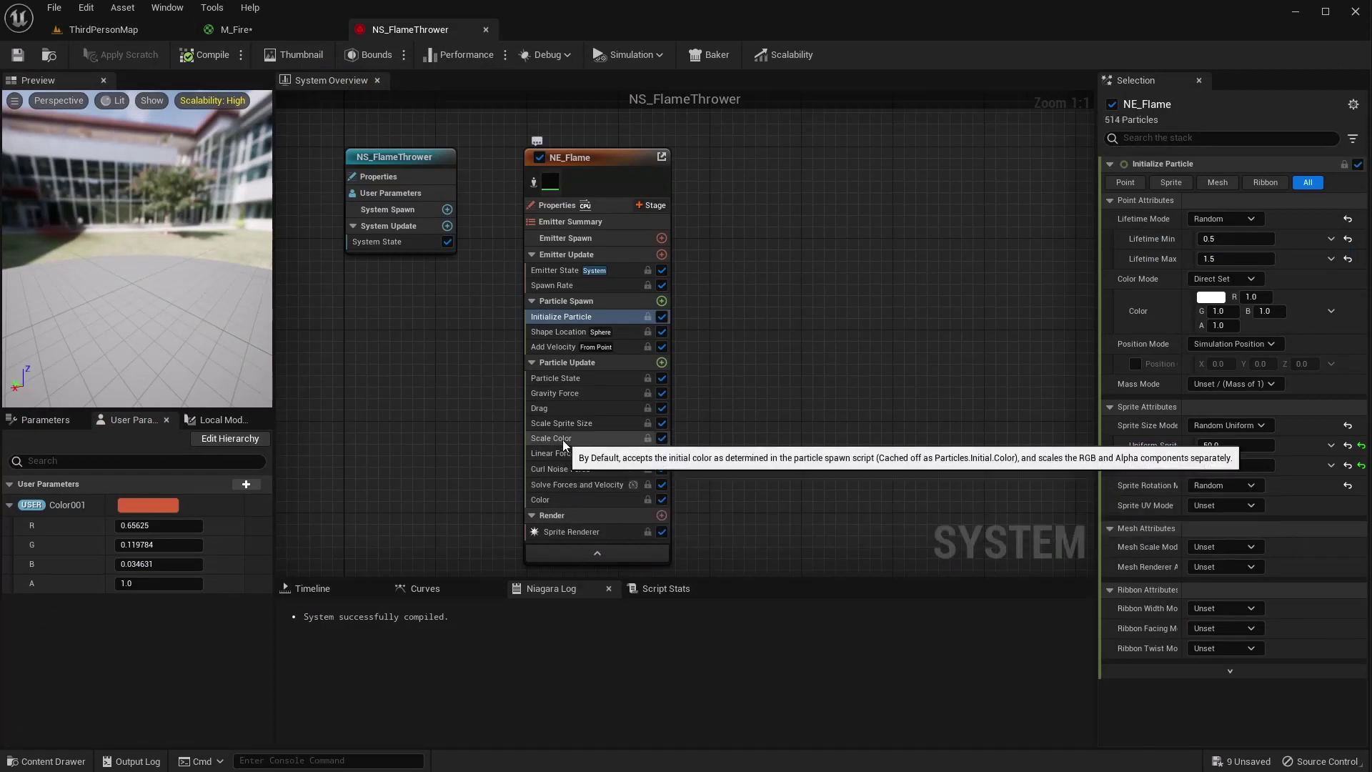
Inspect Gravity Force, Shape Location and Add Velocity, then edit Initialize Particle's minimum uniform sprite size
left_click(555, 394)
left_click(552, 332)
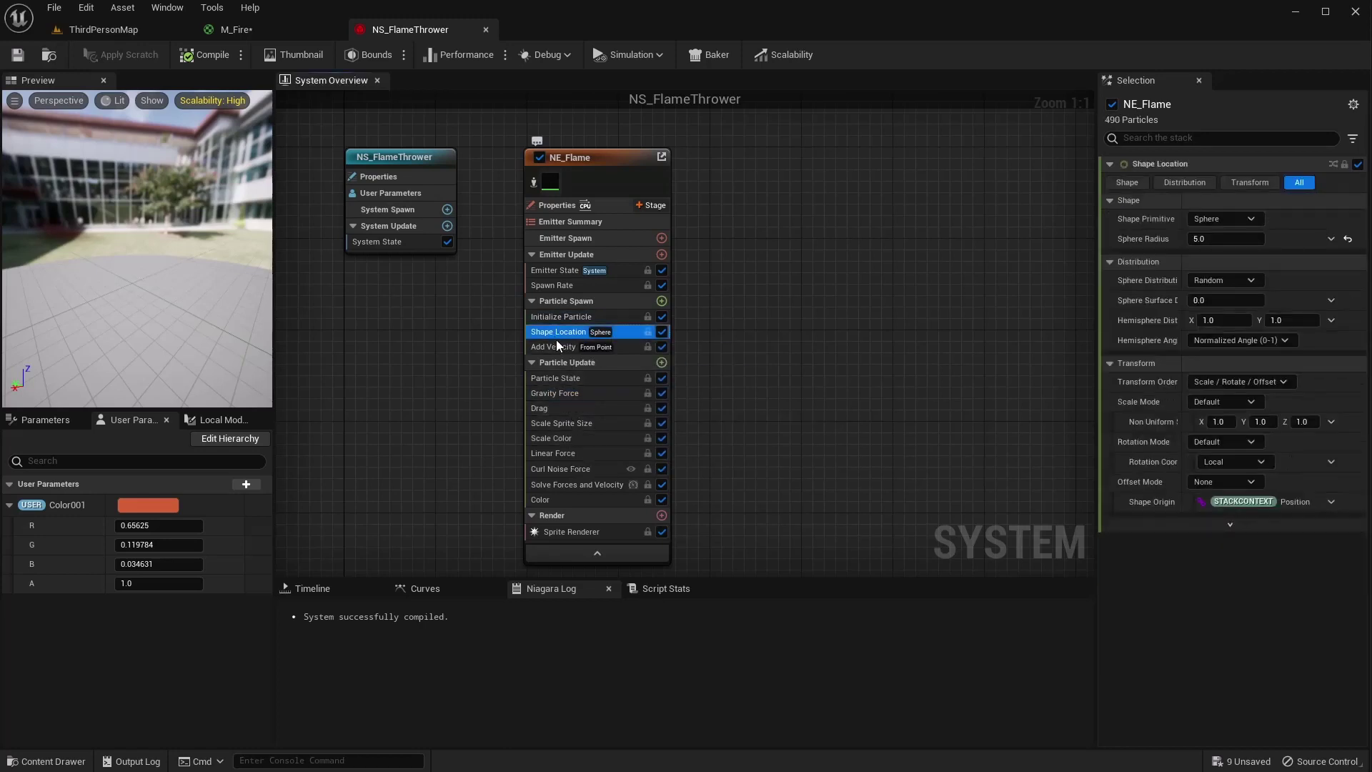
left_click(559, 349)
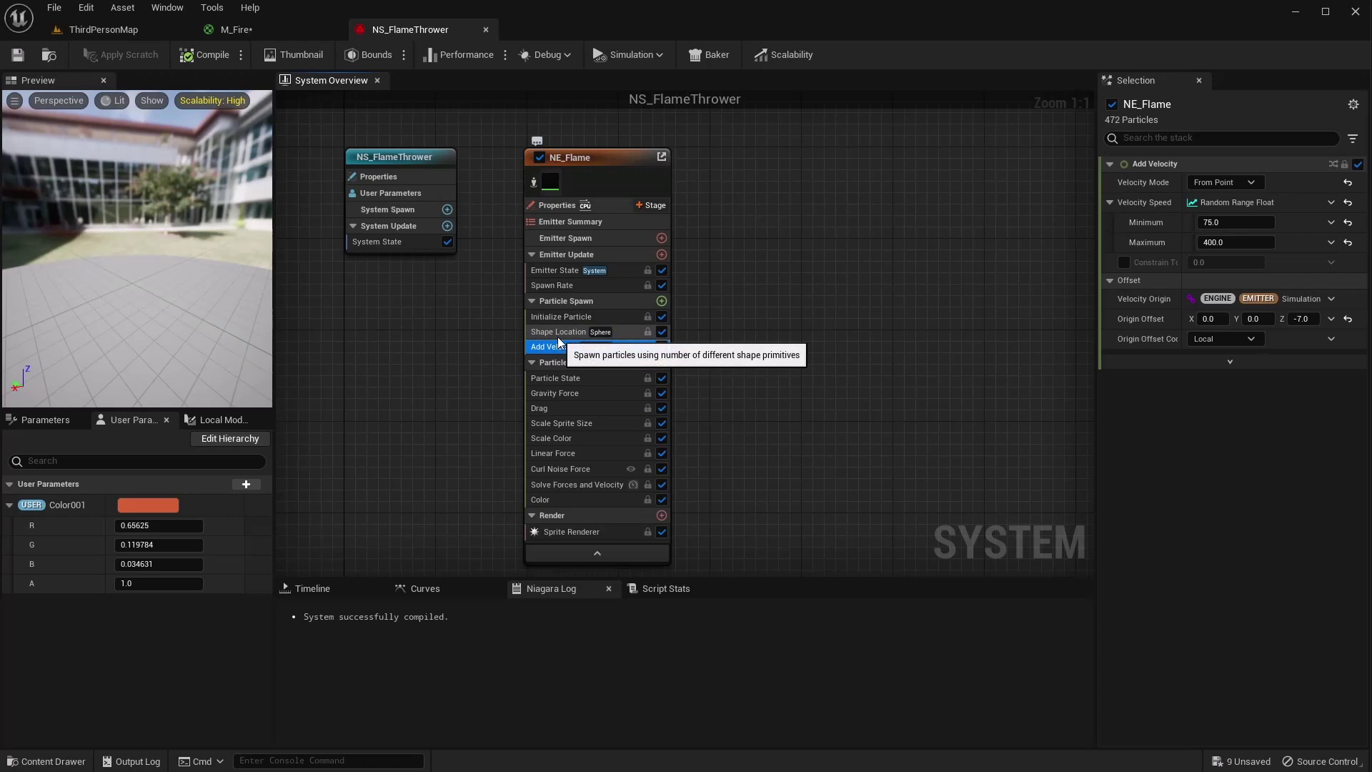
left_click(562, 317)
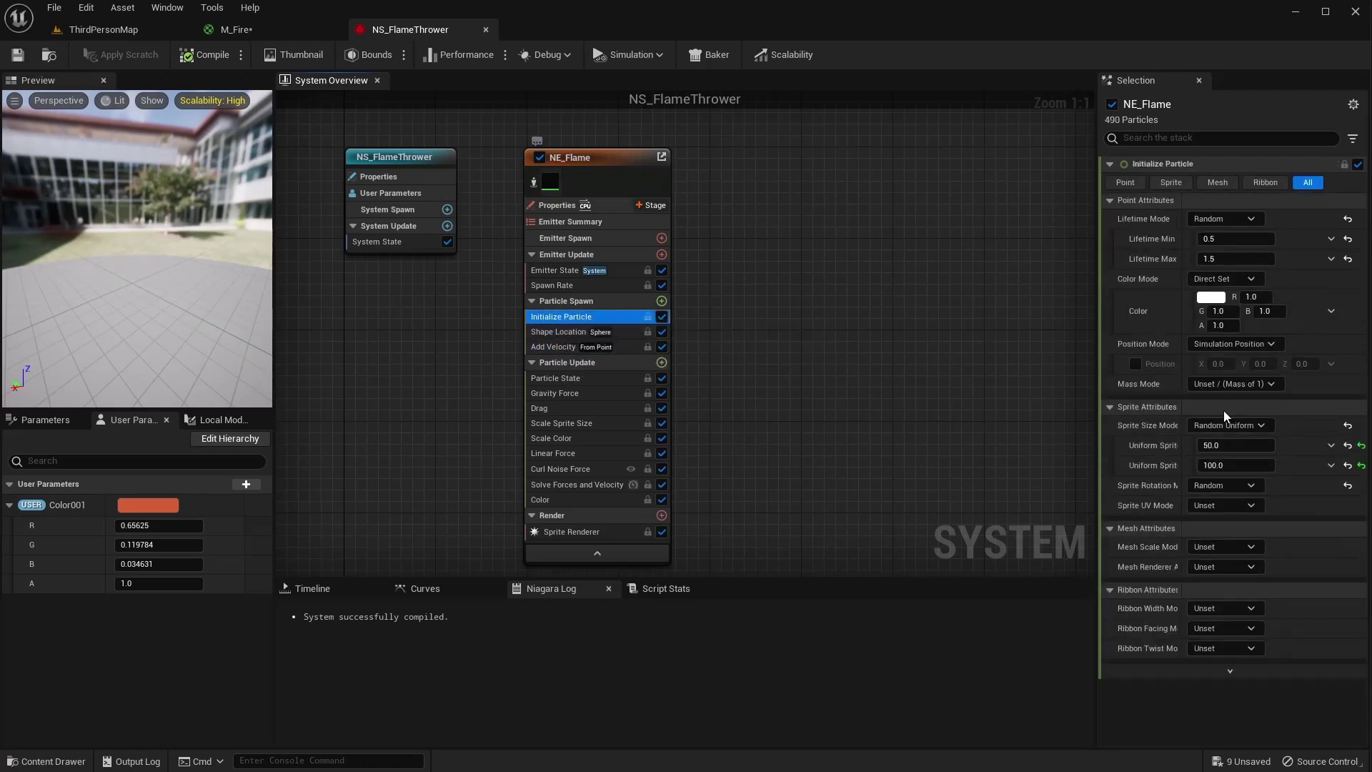
left_click(1228, 445)
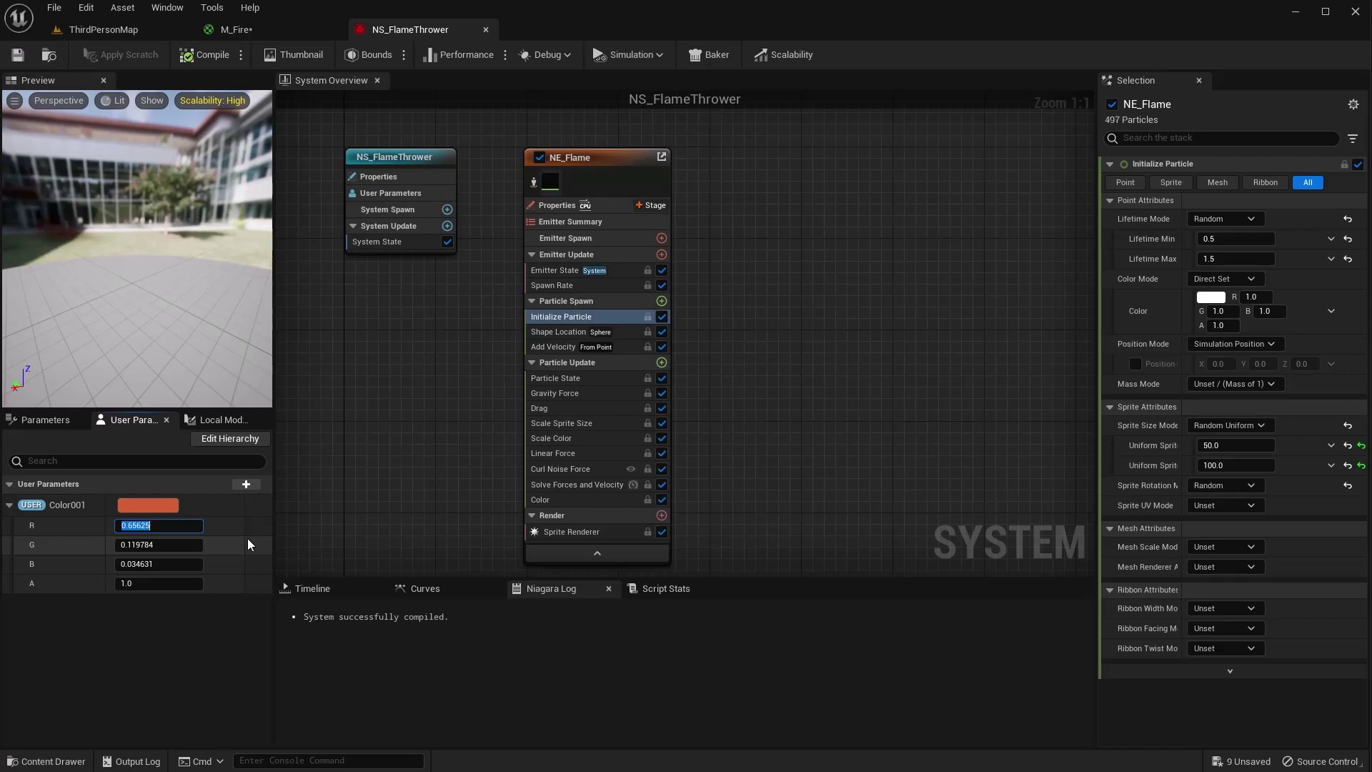
Set the Color001 user parameter to R 70, G 15, B 0
type("70")
key("Tab")
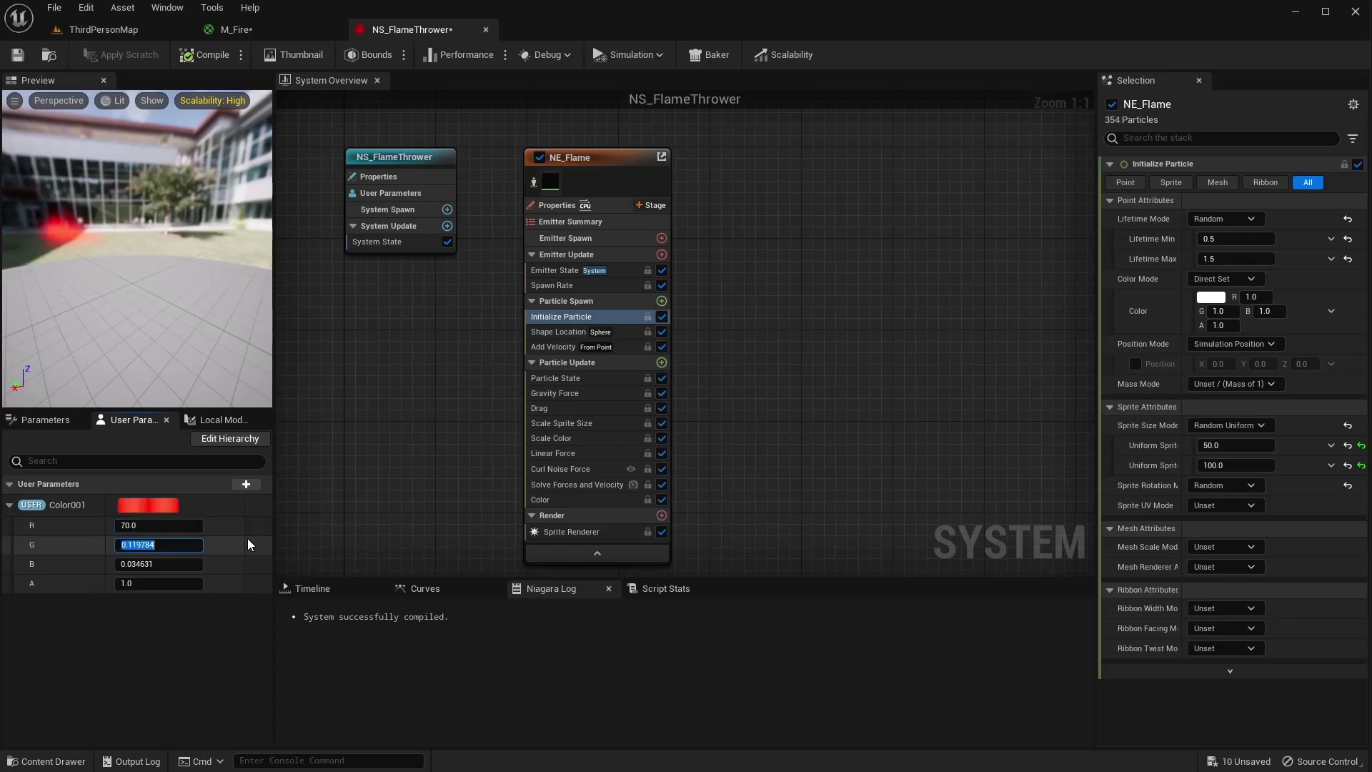
type("15")
key("Tab")
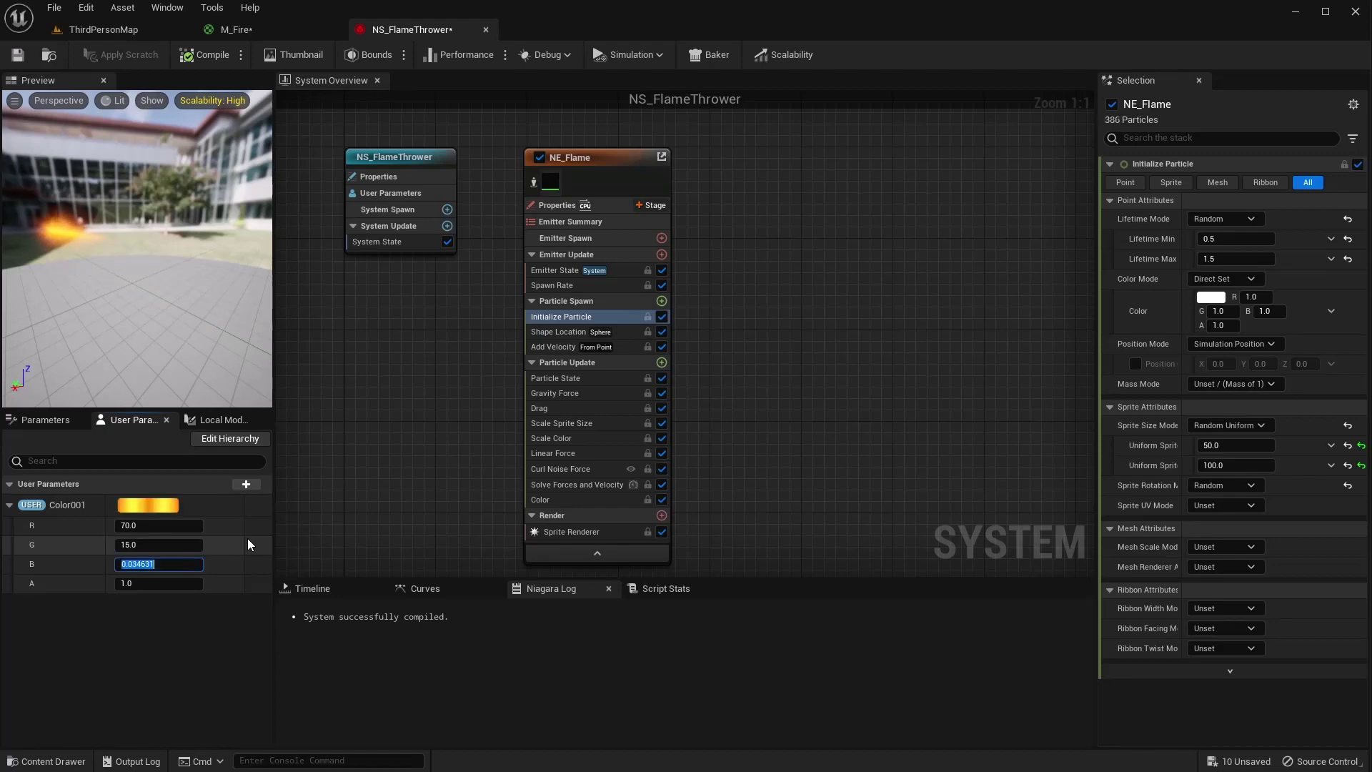
type("0")
key("Tab")
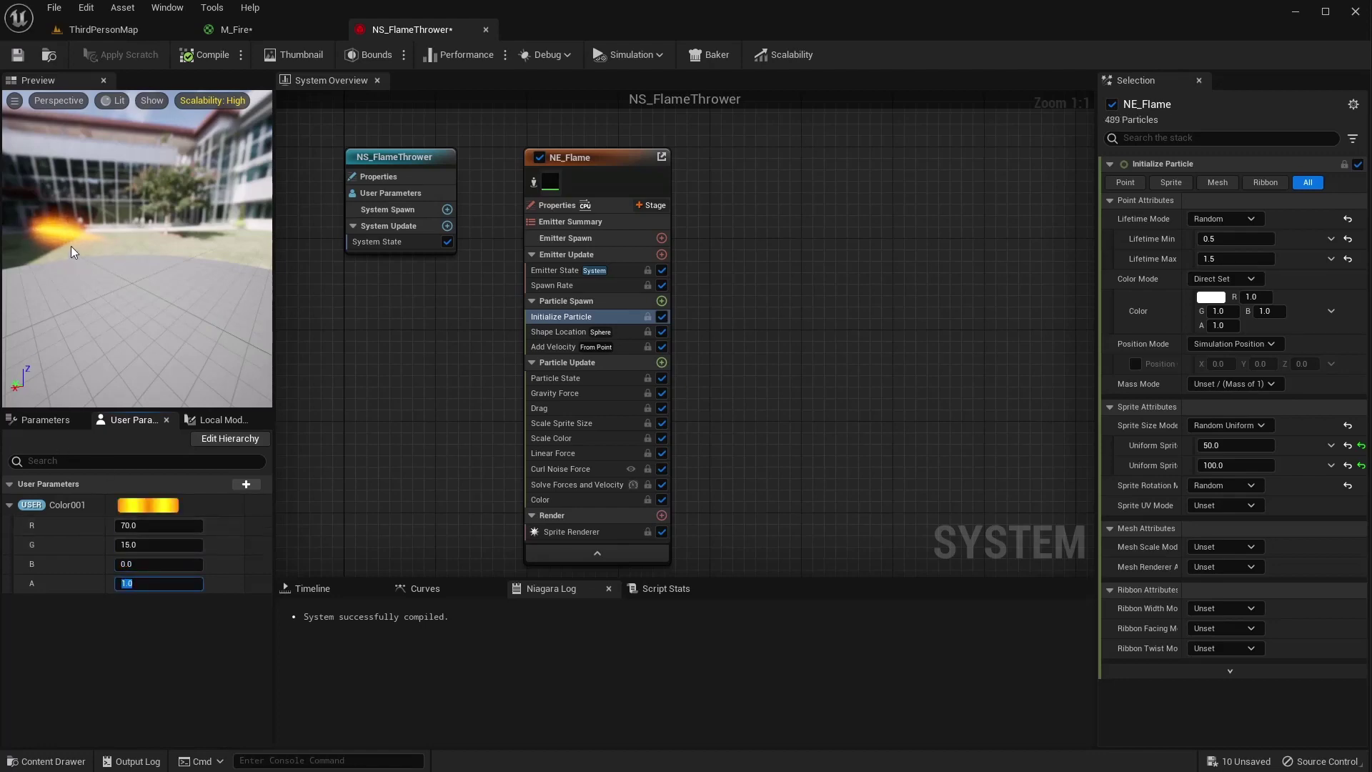
Check the orange flame in the level, then recompile NS_FlameThrower
left_click(86, 29)
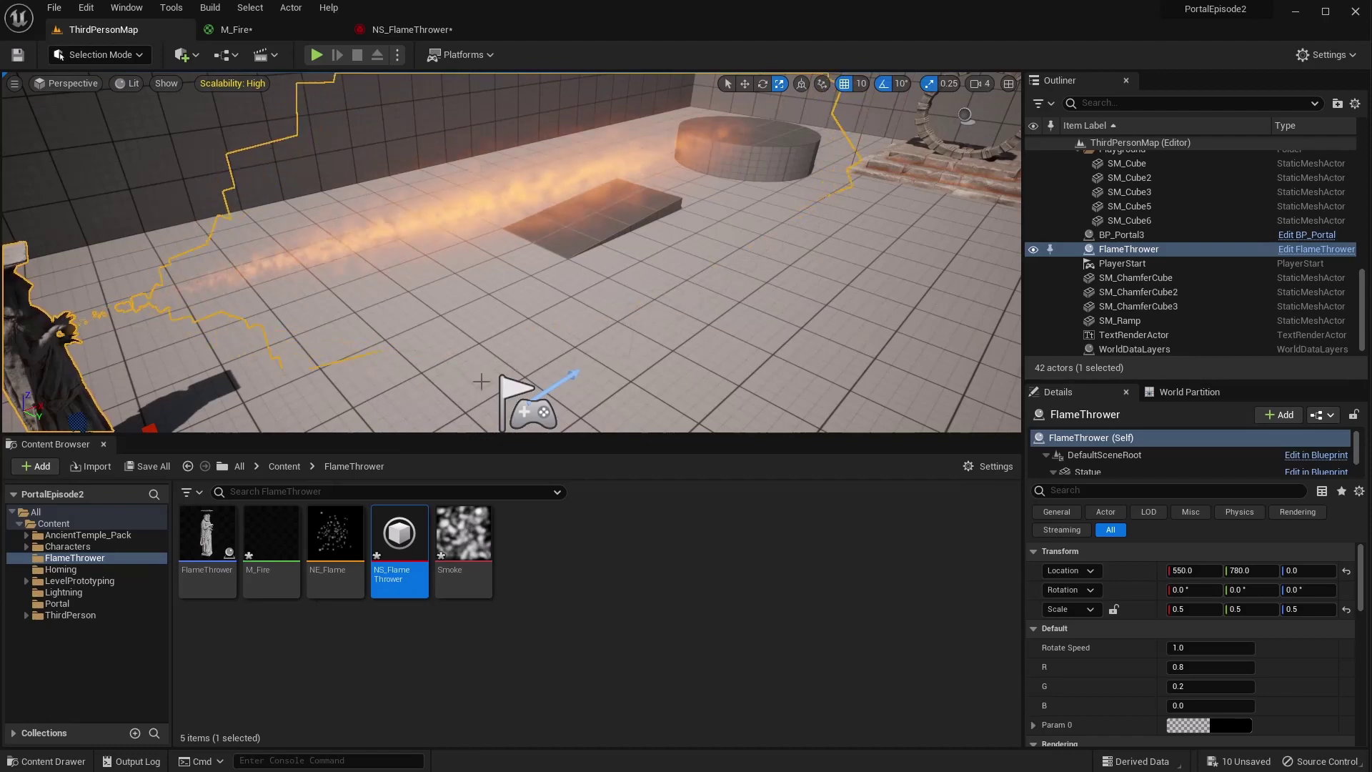
right_click_drag(462, 249, 445, 214)
left_click(400, 29)
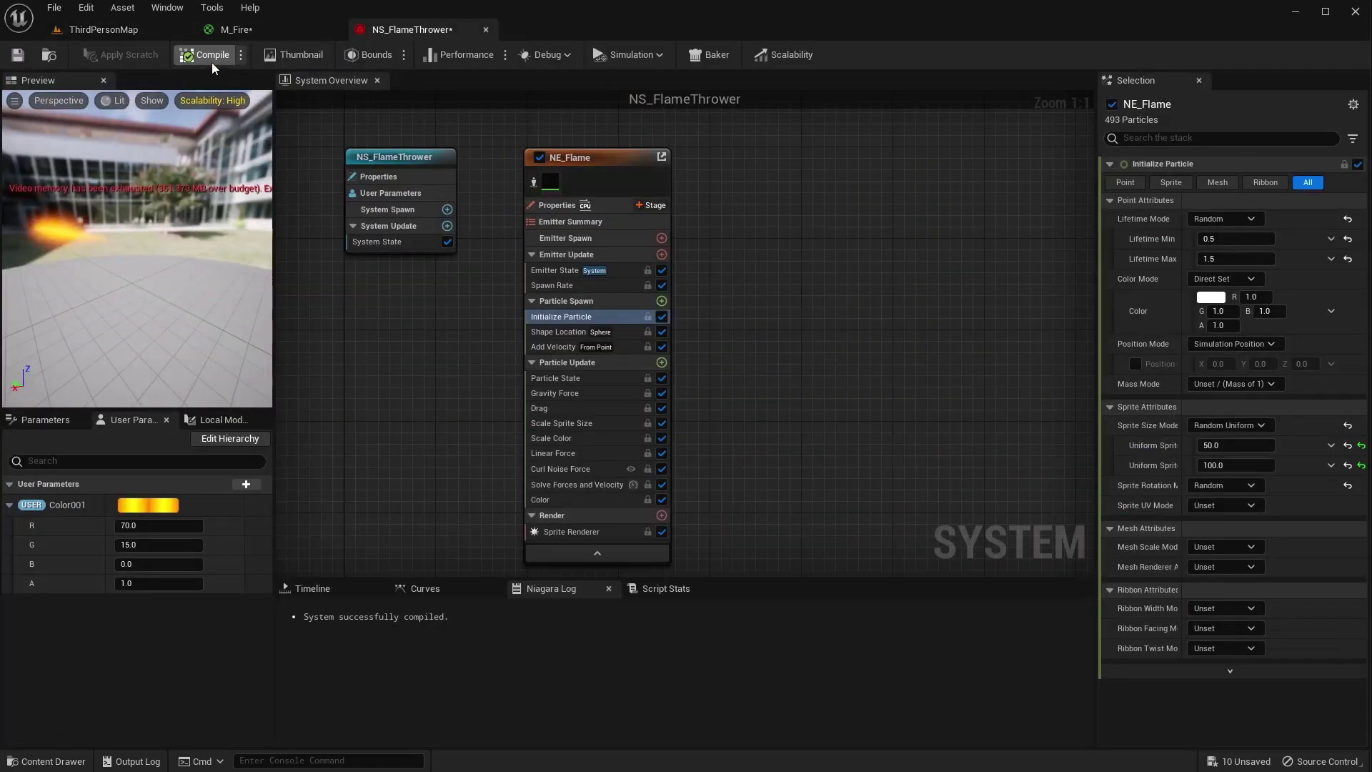
left_click(211, 62)
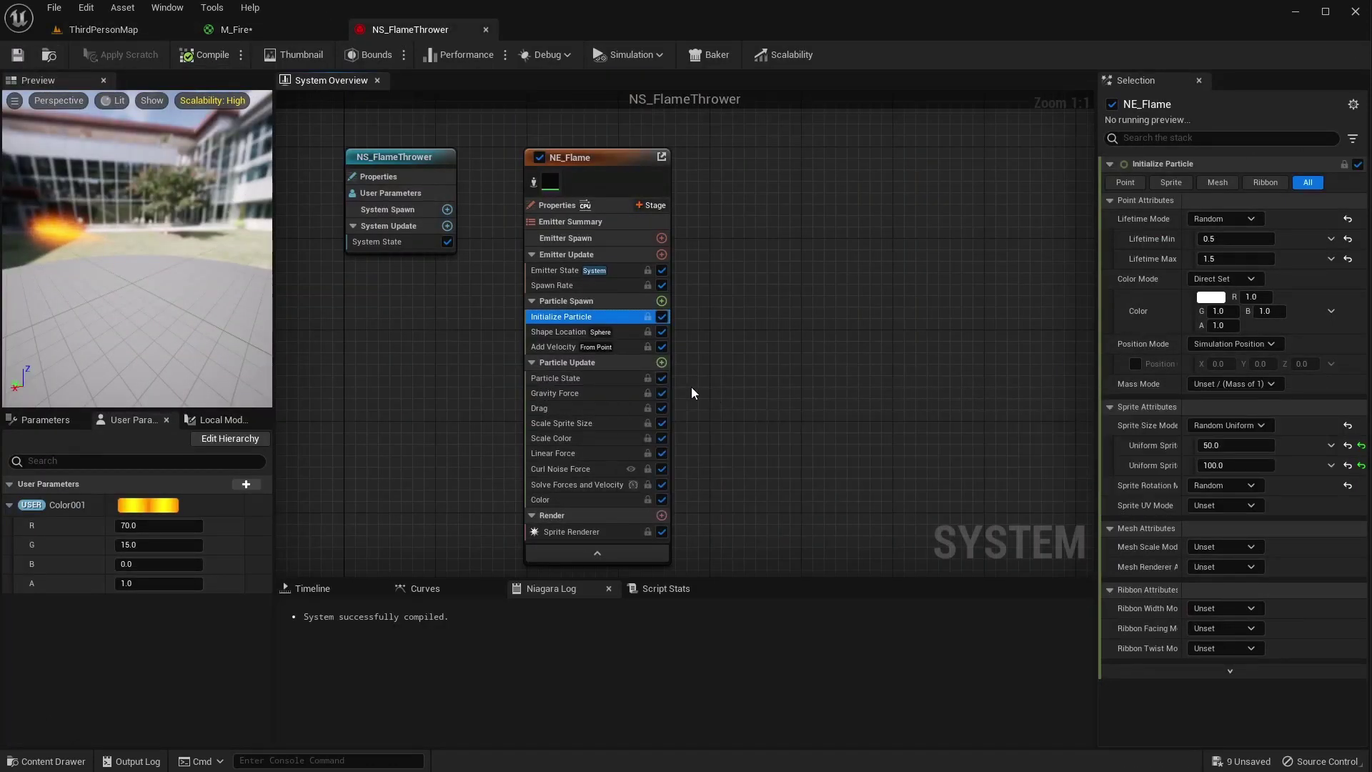
Add a Dynamic Material Parameters module to NE_Flame's Particle Update
left_click(662, 363)
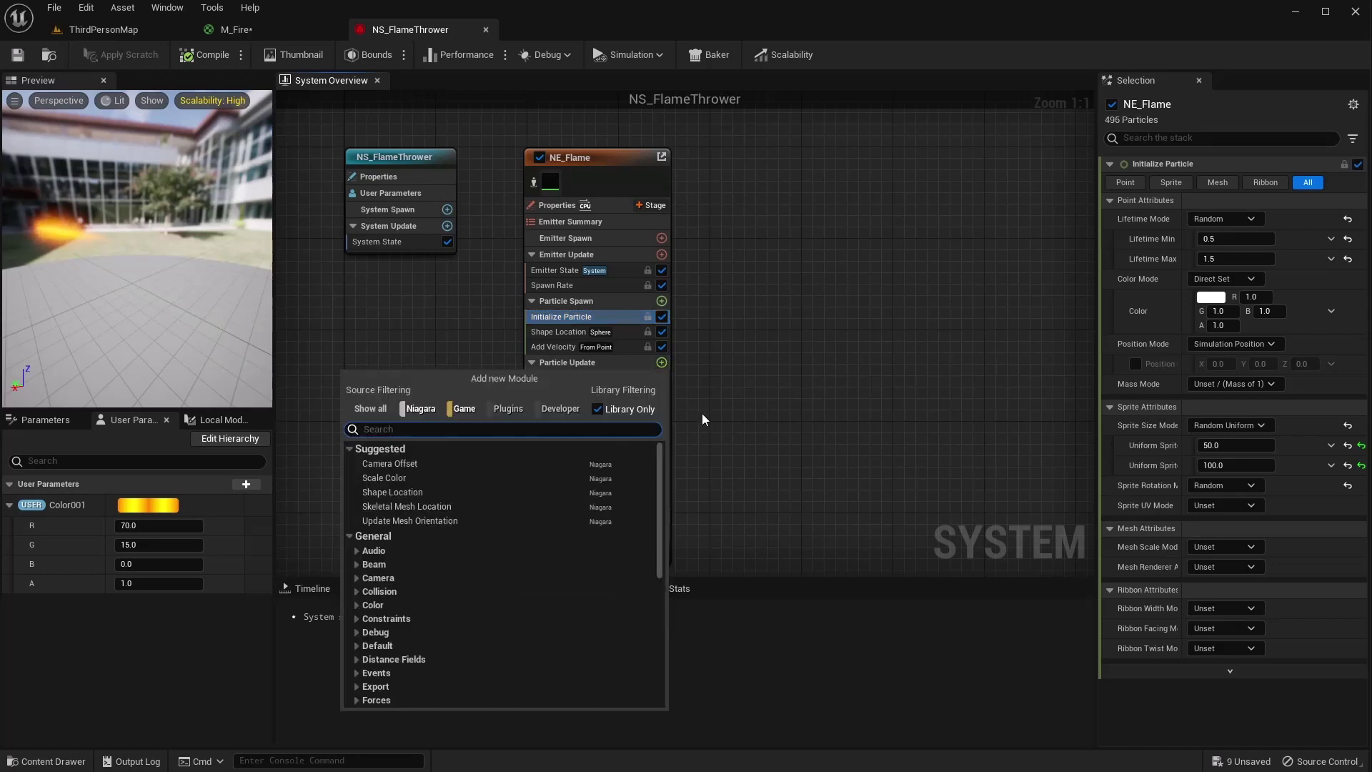
type("dyn")
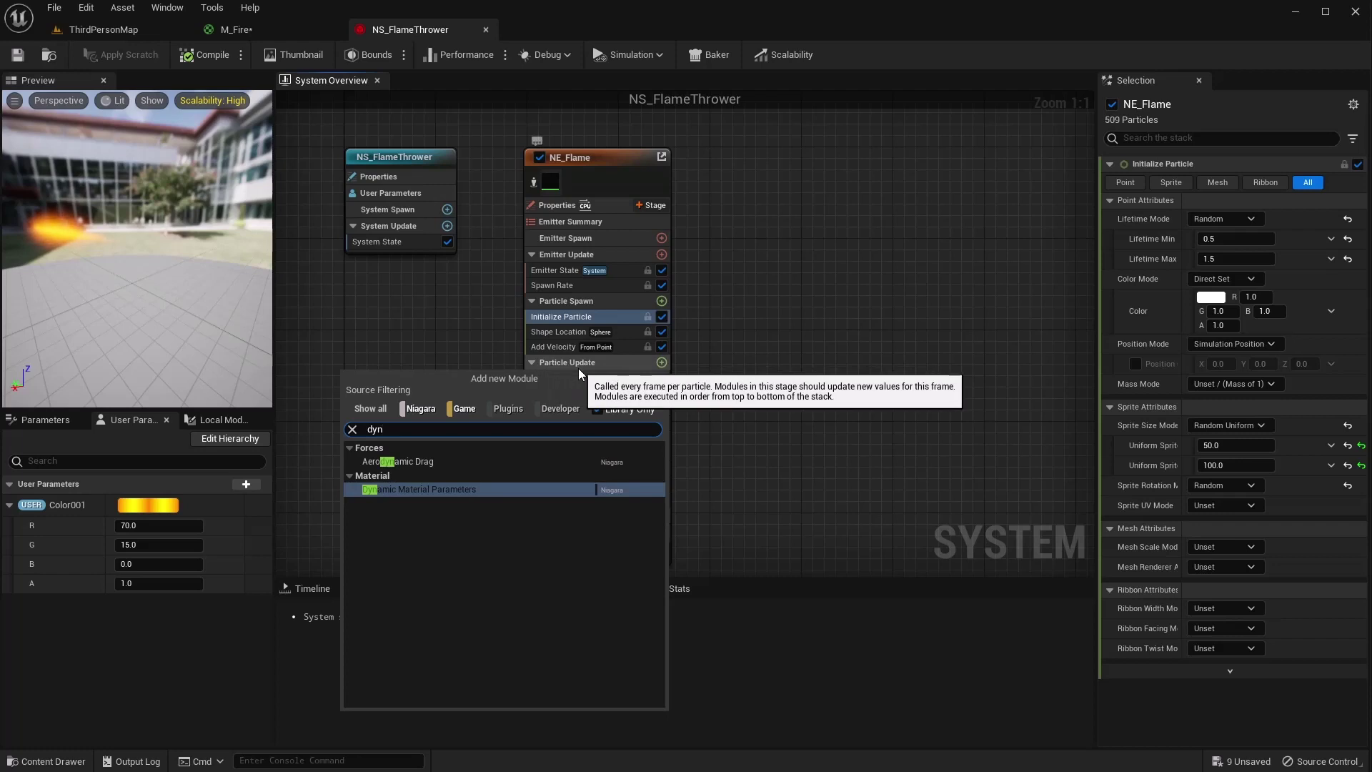
left_click(469, 491)
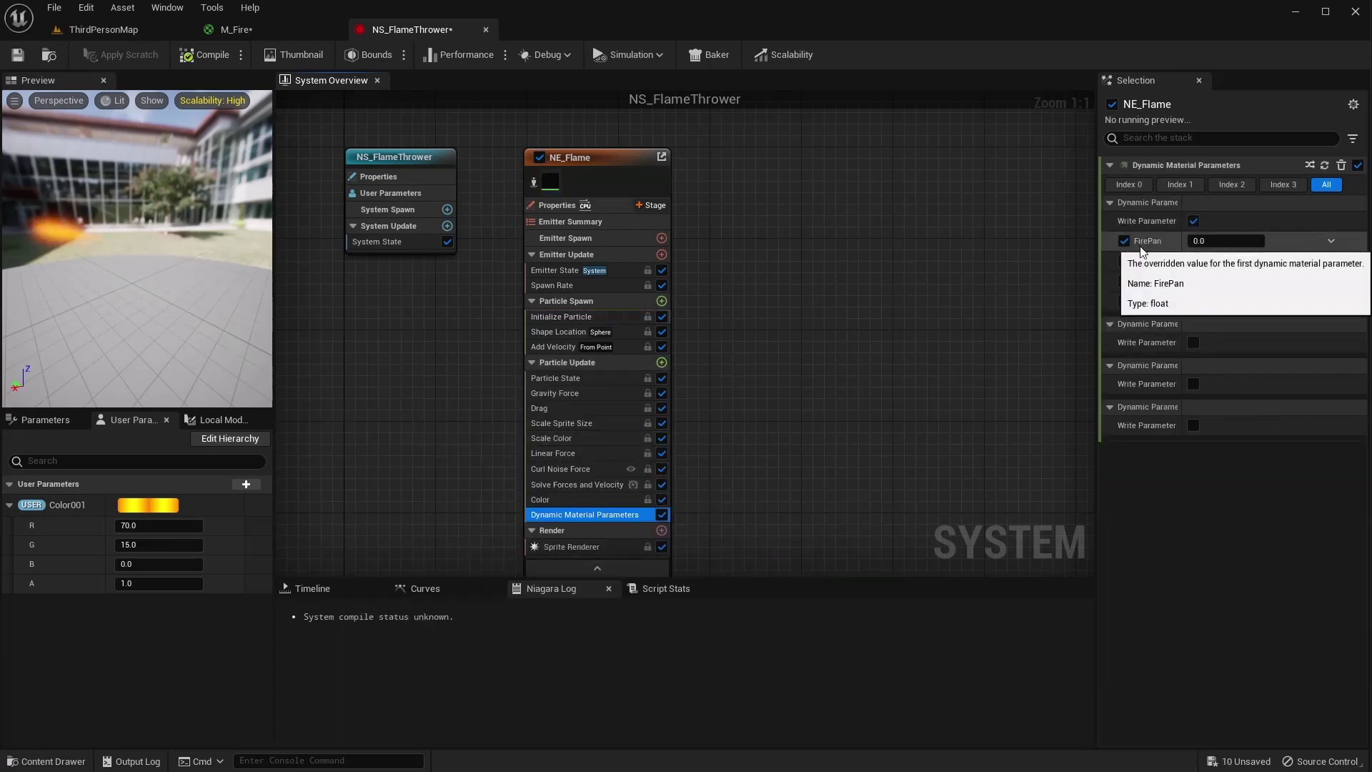
left_click(236, 30)
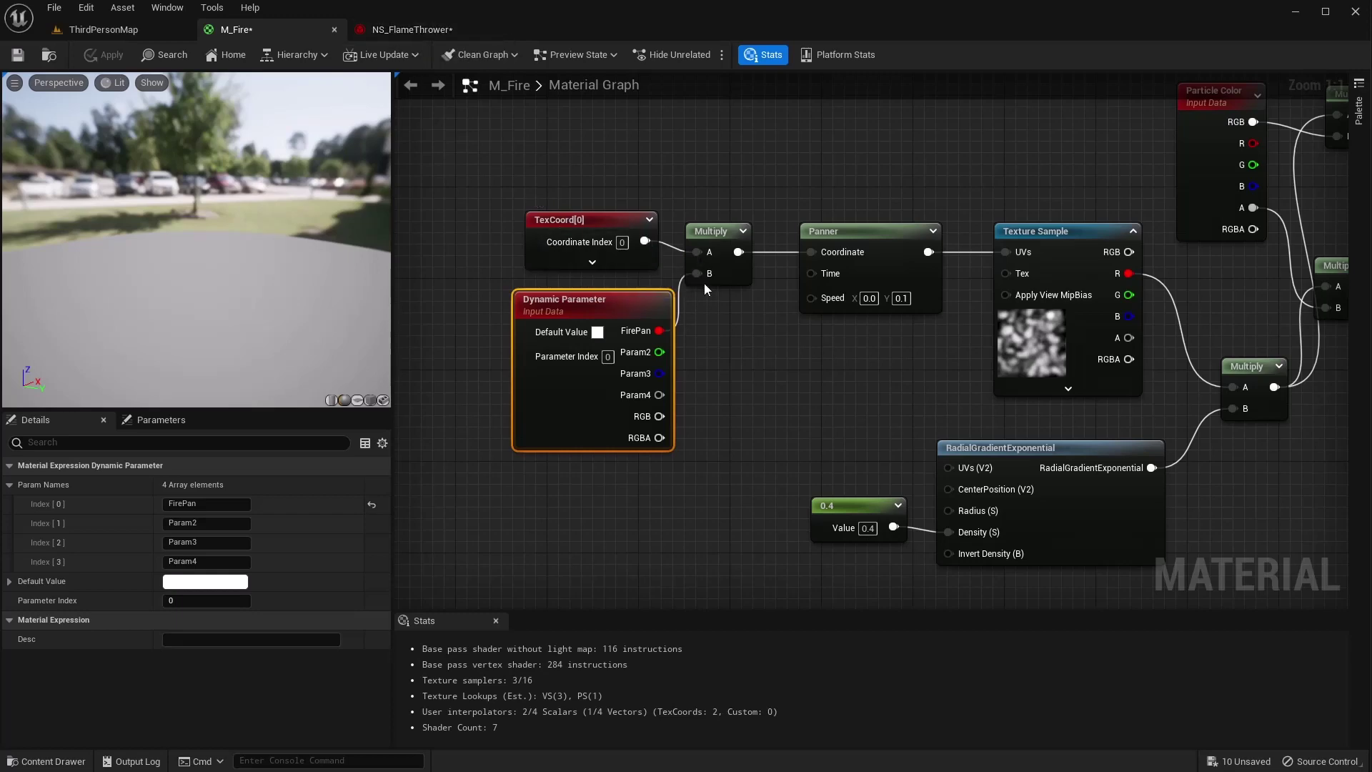
left_click(411, 29)
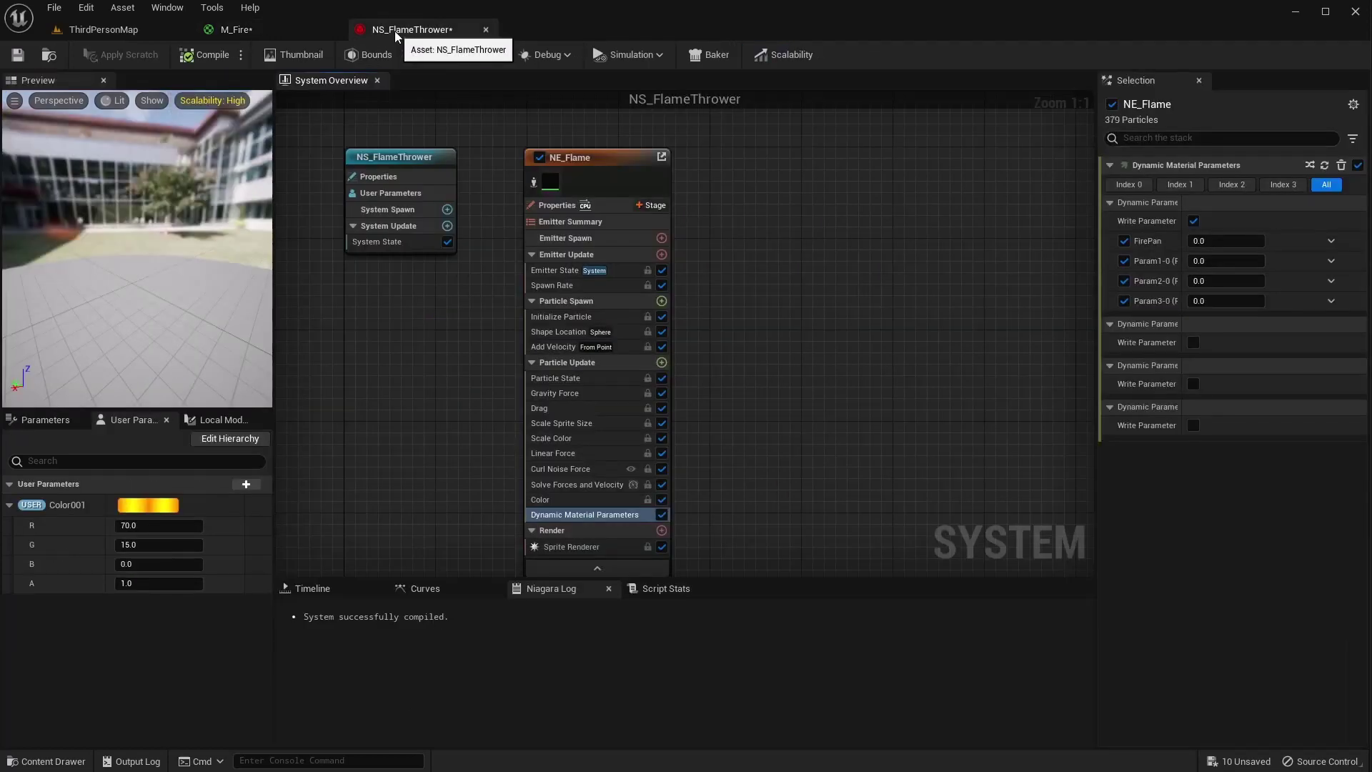
Set FirePan to 0.5 and compare the result in M_Fire and the level
left_click(1215, 241)
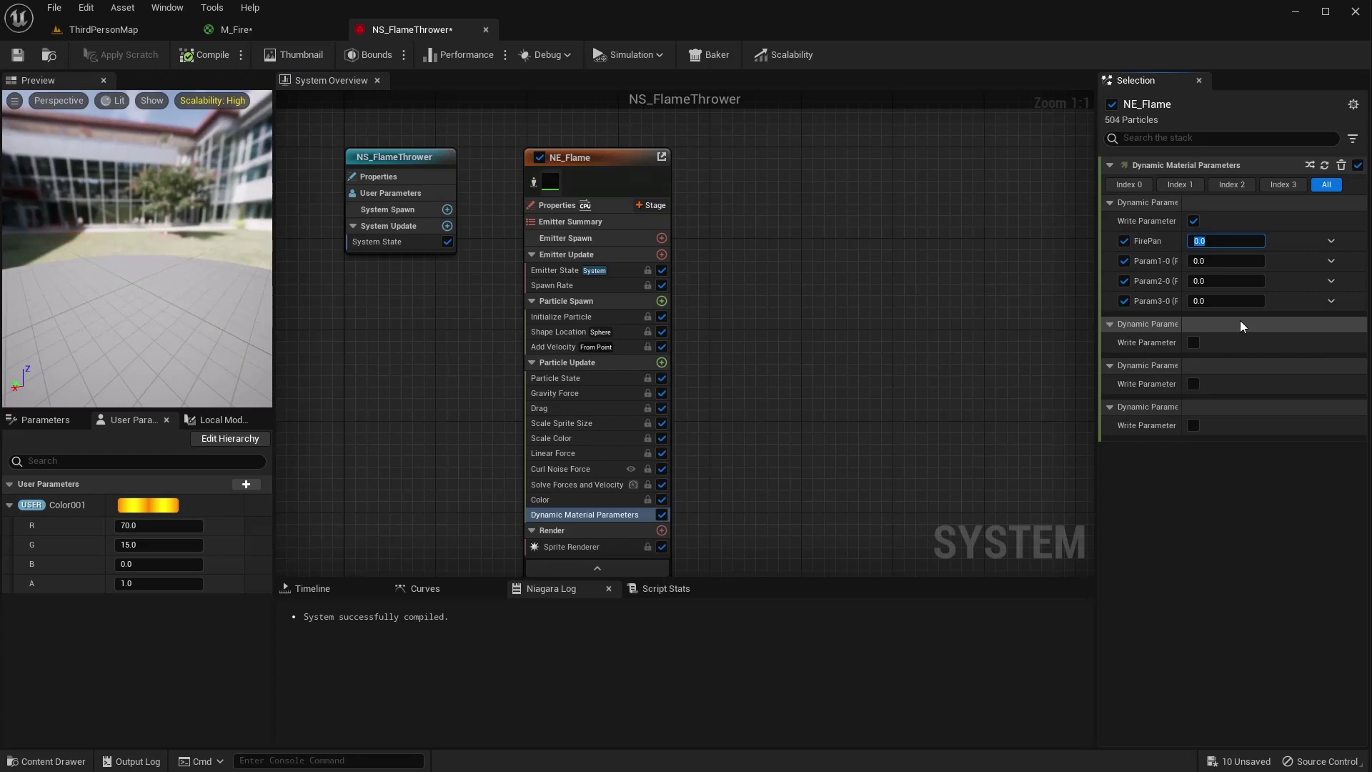
type("0.5")
key("Return")
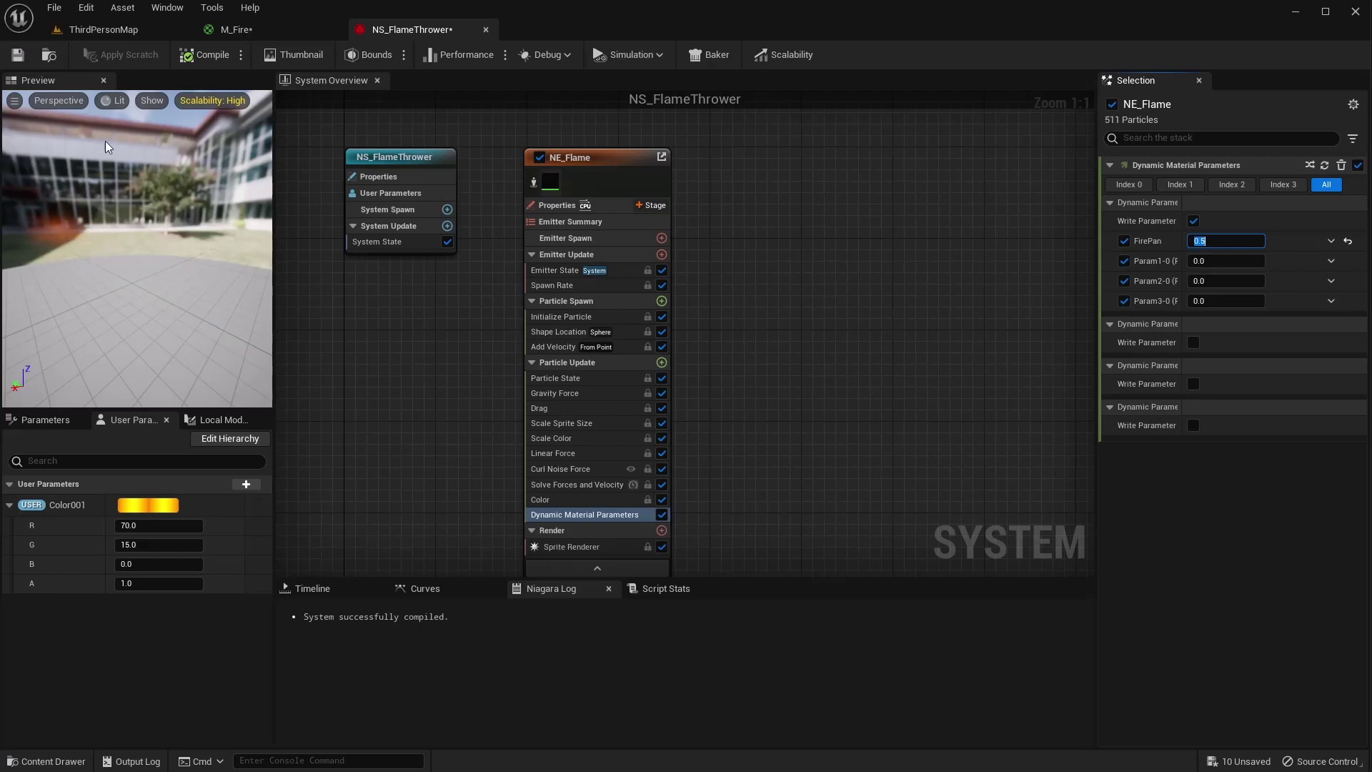
left_click(233, 29)
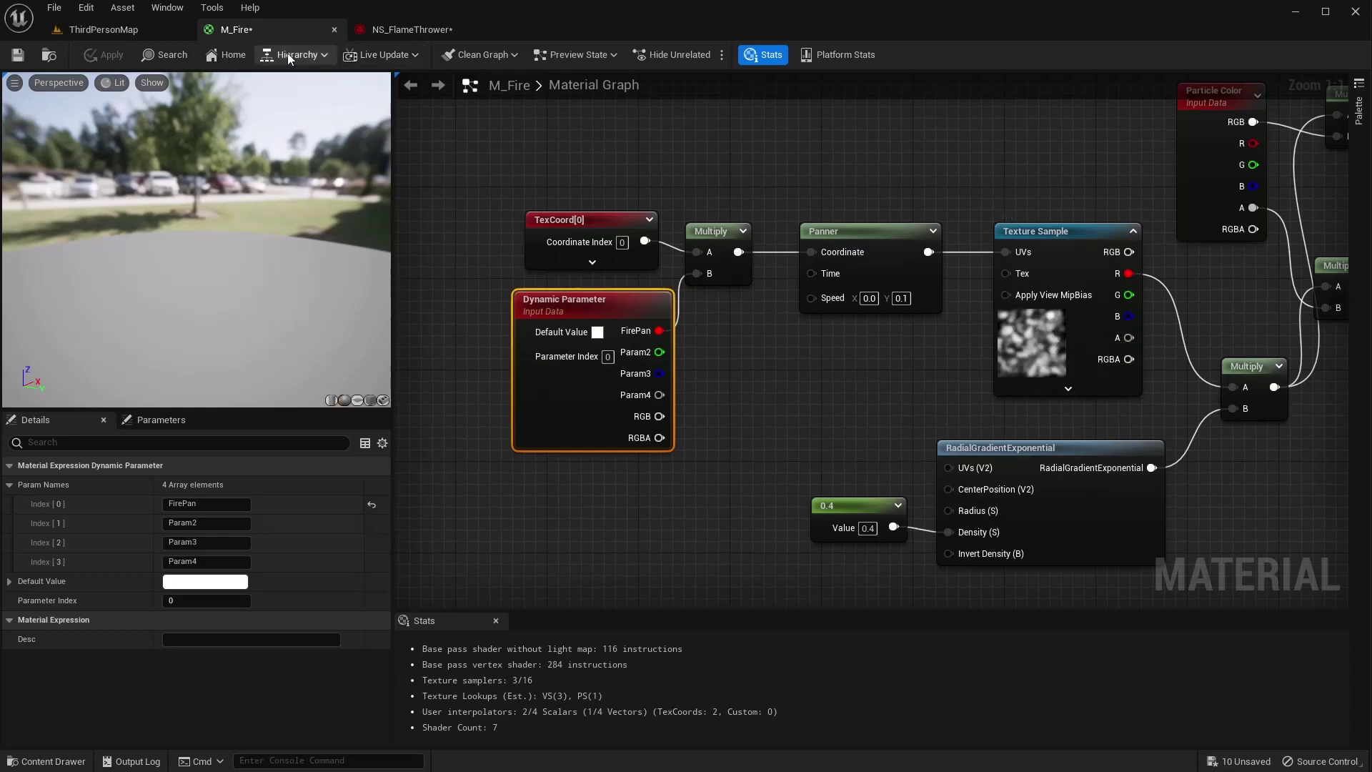
left_click(412, 32)
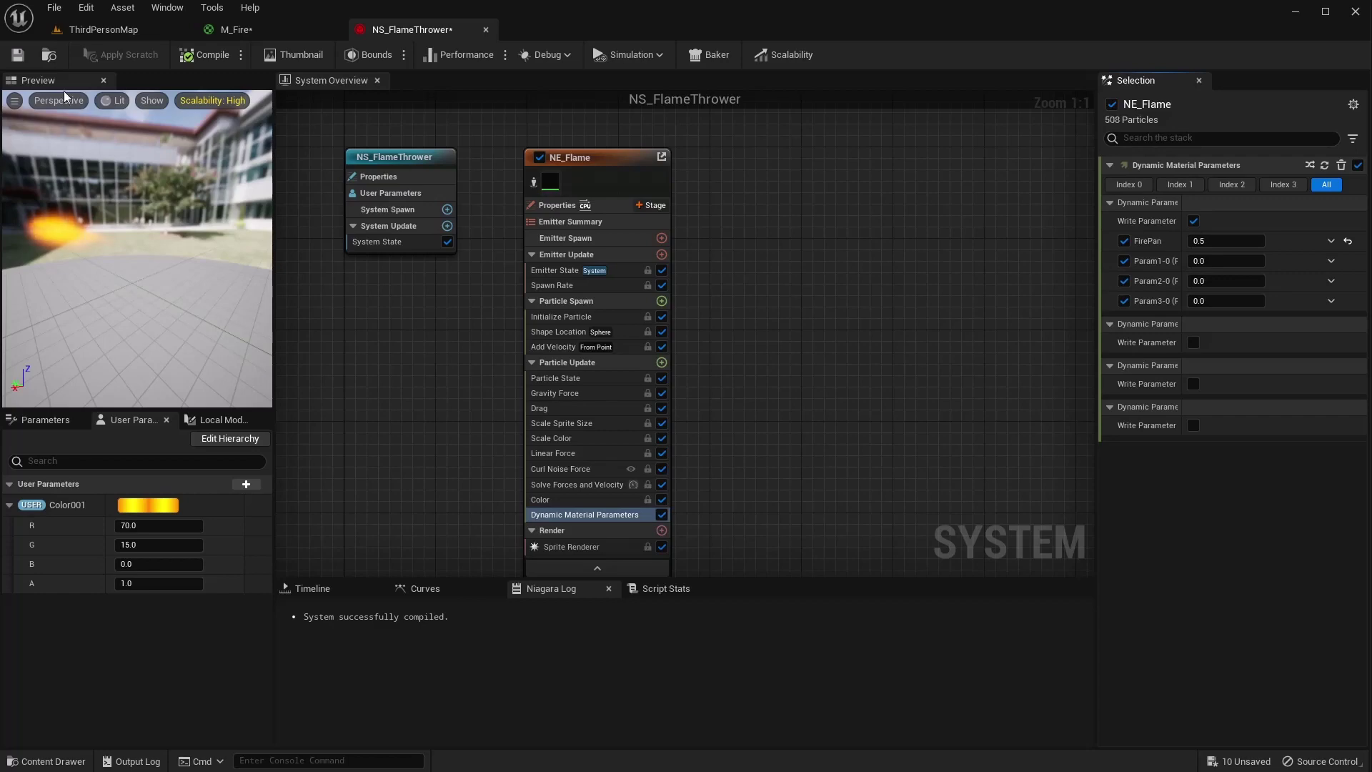
left_click(100, 29)
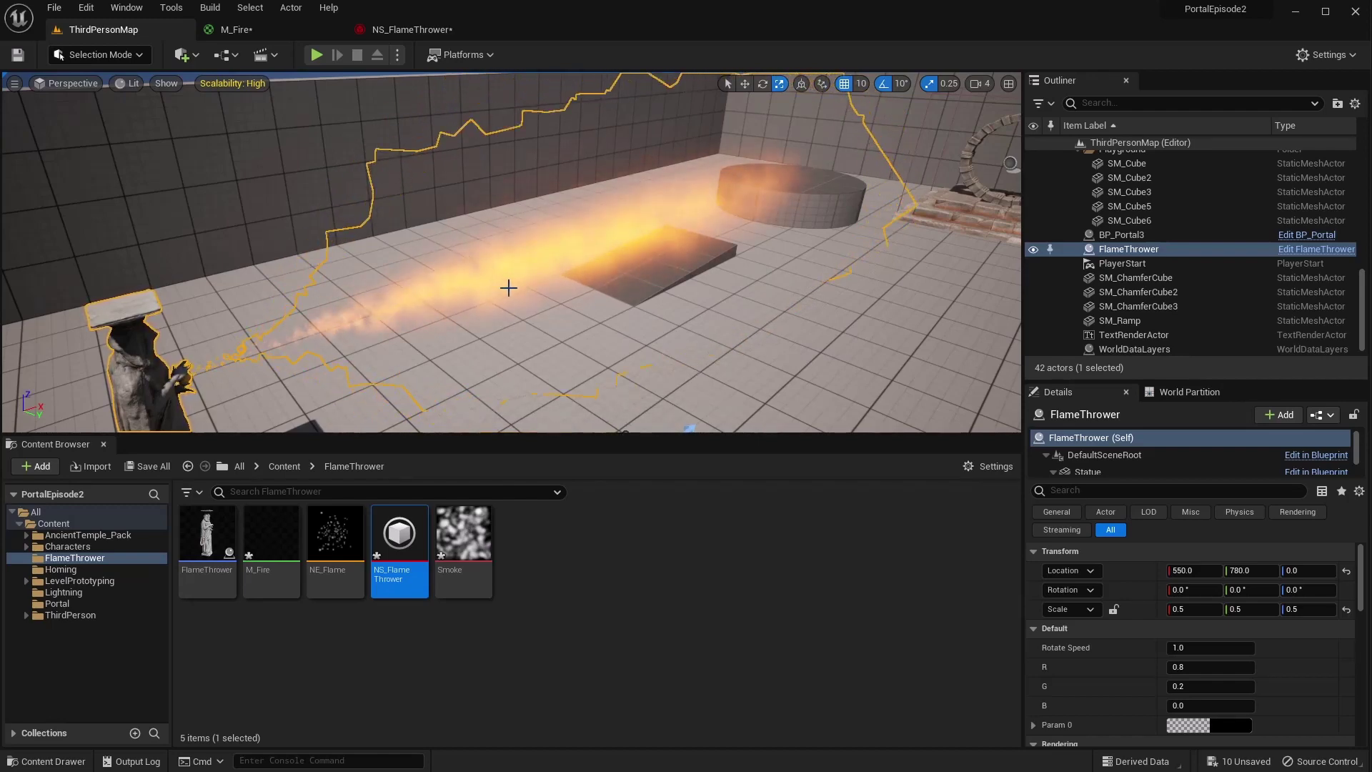
left_click(413, 29)
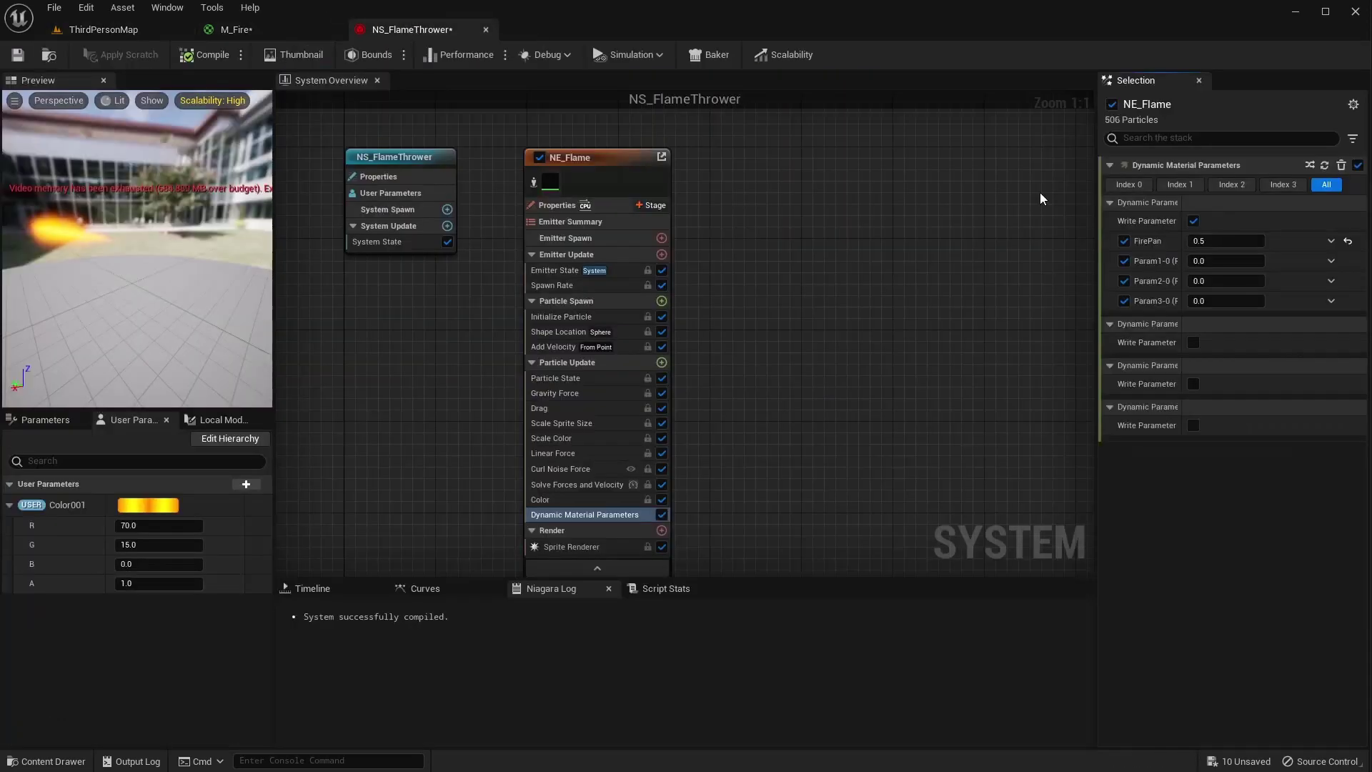
Make FirePan a random range float and begin editing its minimum
left_click(1331, 242)
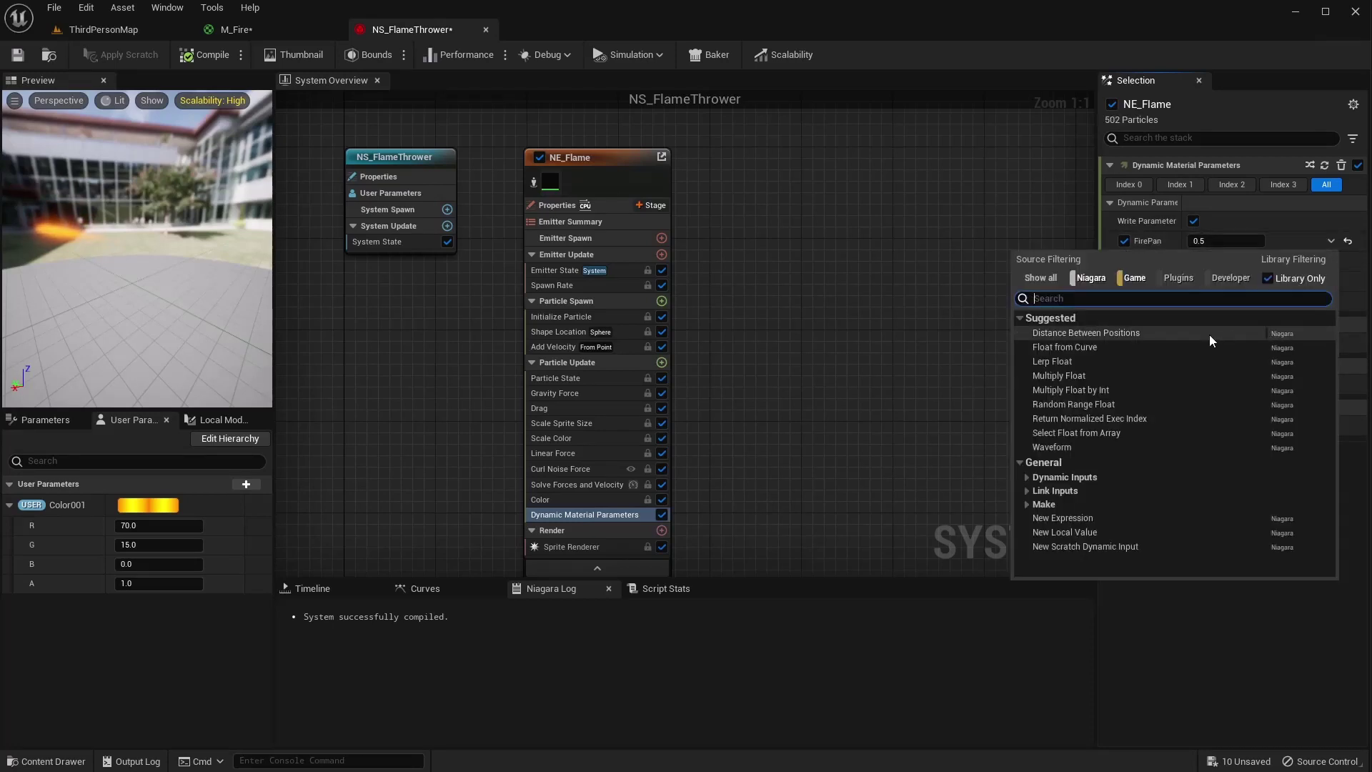
type("ra")
left_click(1077, 334)
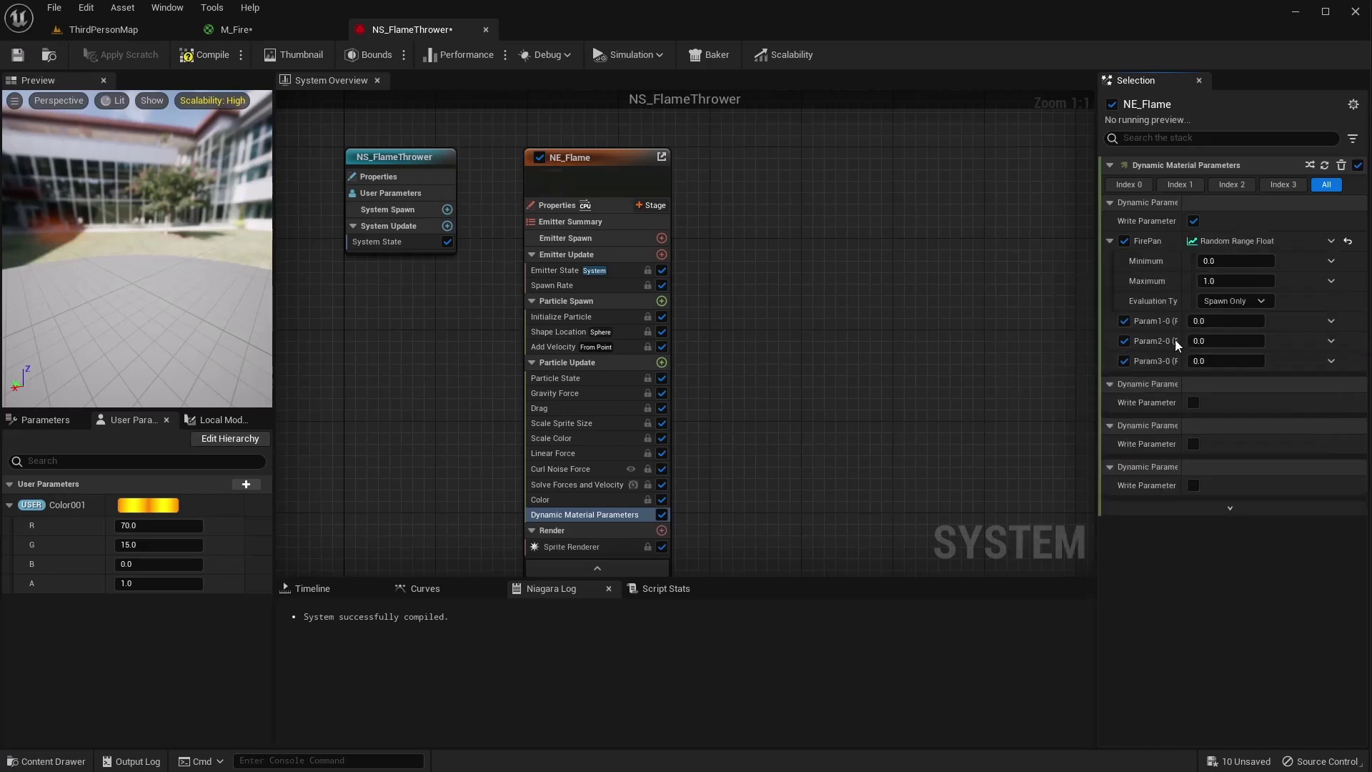
left_click(1224, 263)
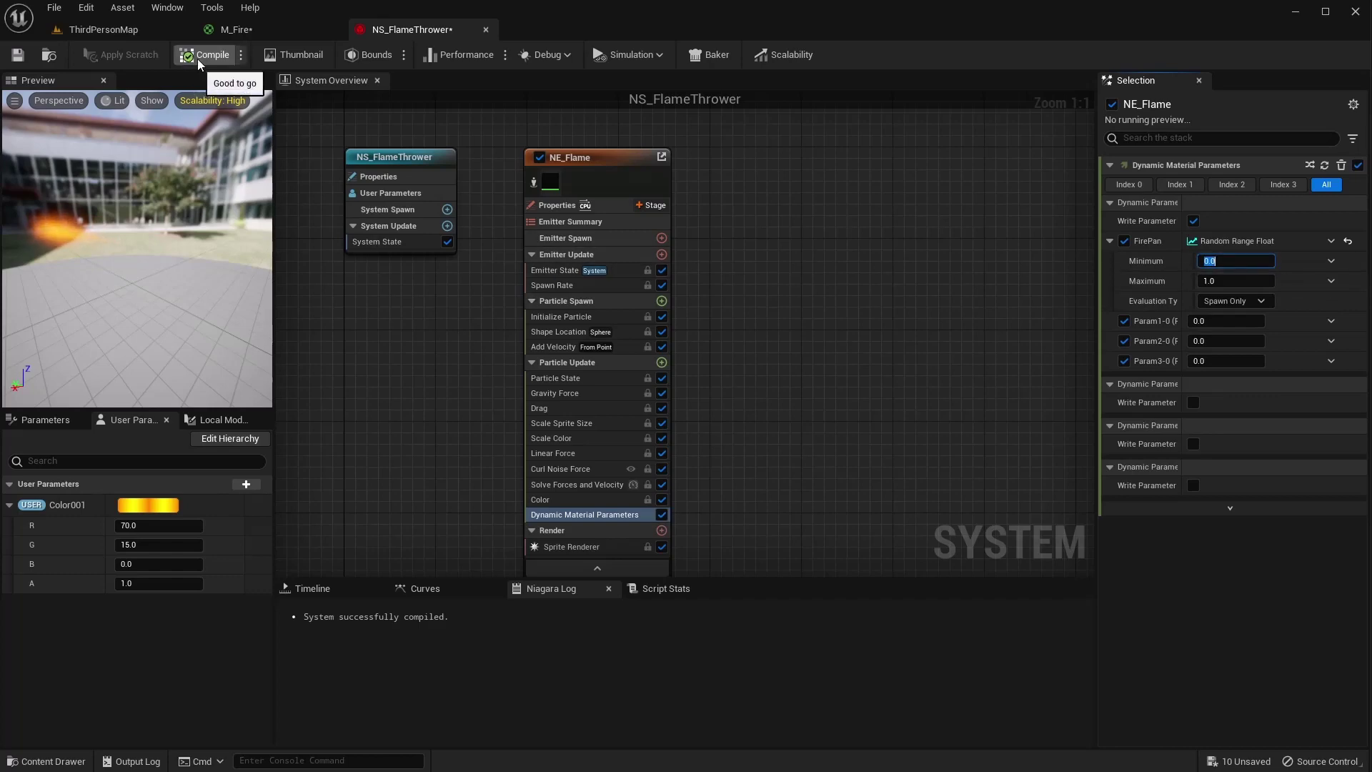
Check the level and M_Fire graph, then edit FirePan's minimum and maximum values
left_click(127, 31)
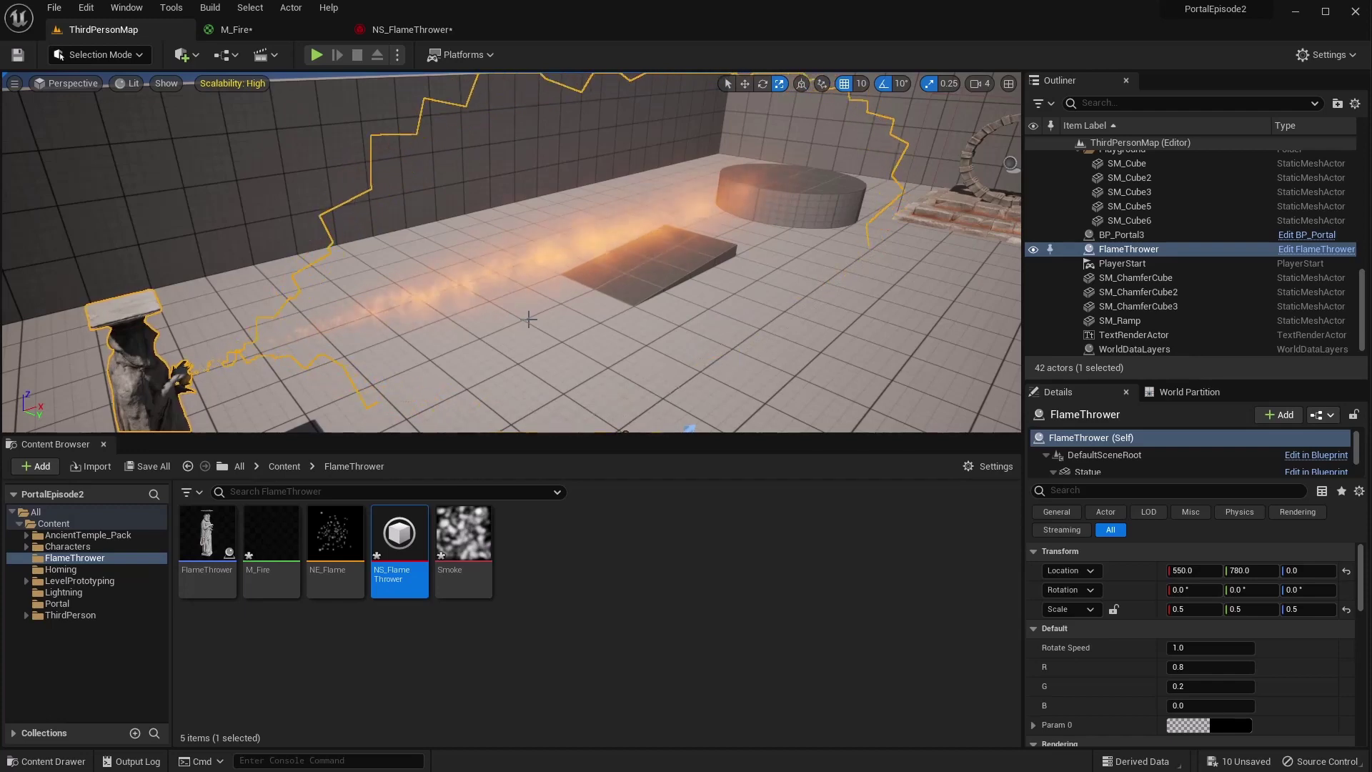
left_click(265, 32)
left_click(411, 29)
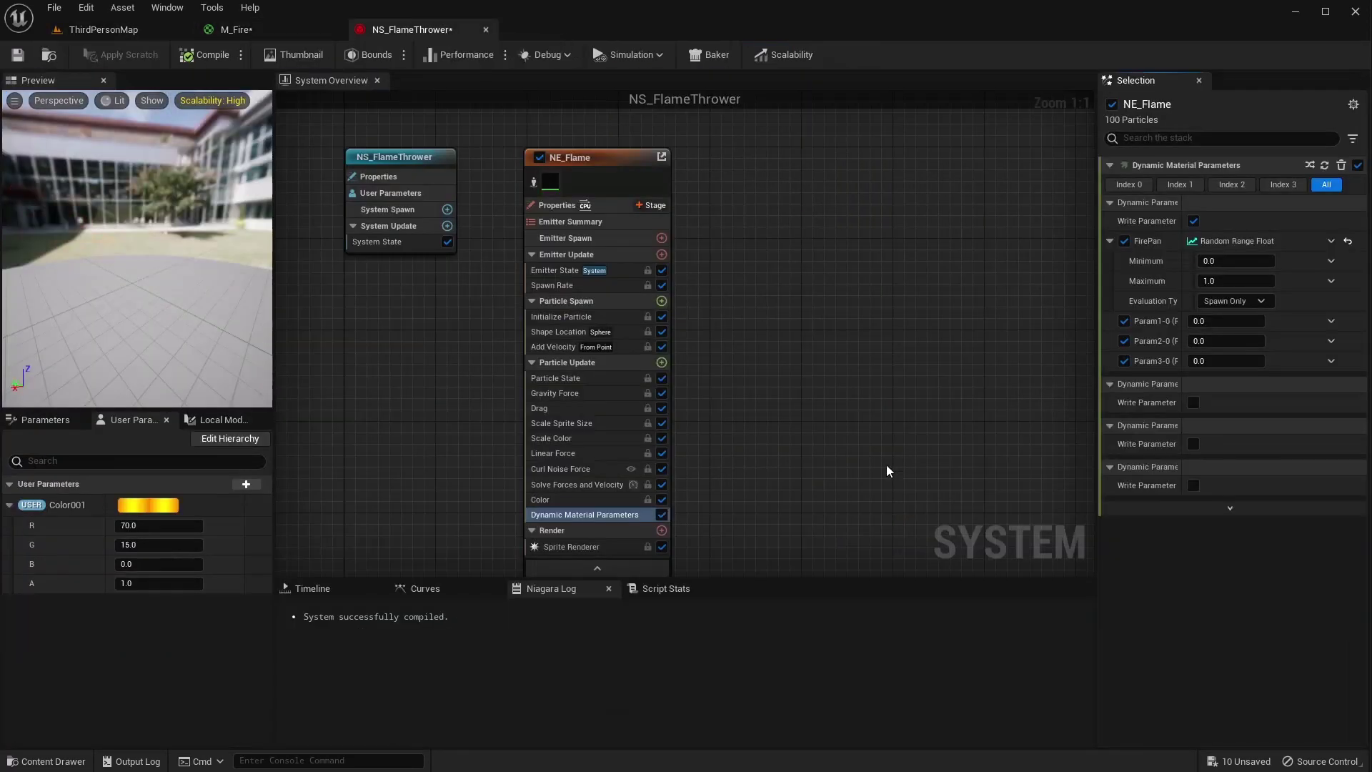
left_click(1209, 281)
left_click(1208, 262)
Save the flamethrower system and look at the flame in ThirdPersonMap
left_click(20, 58)
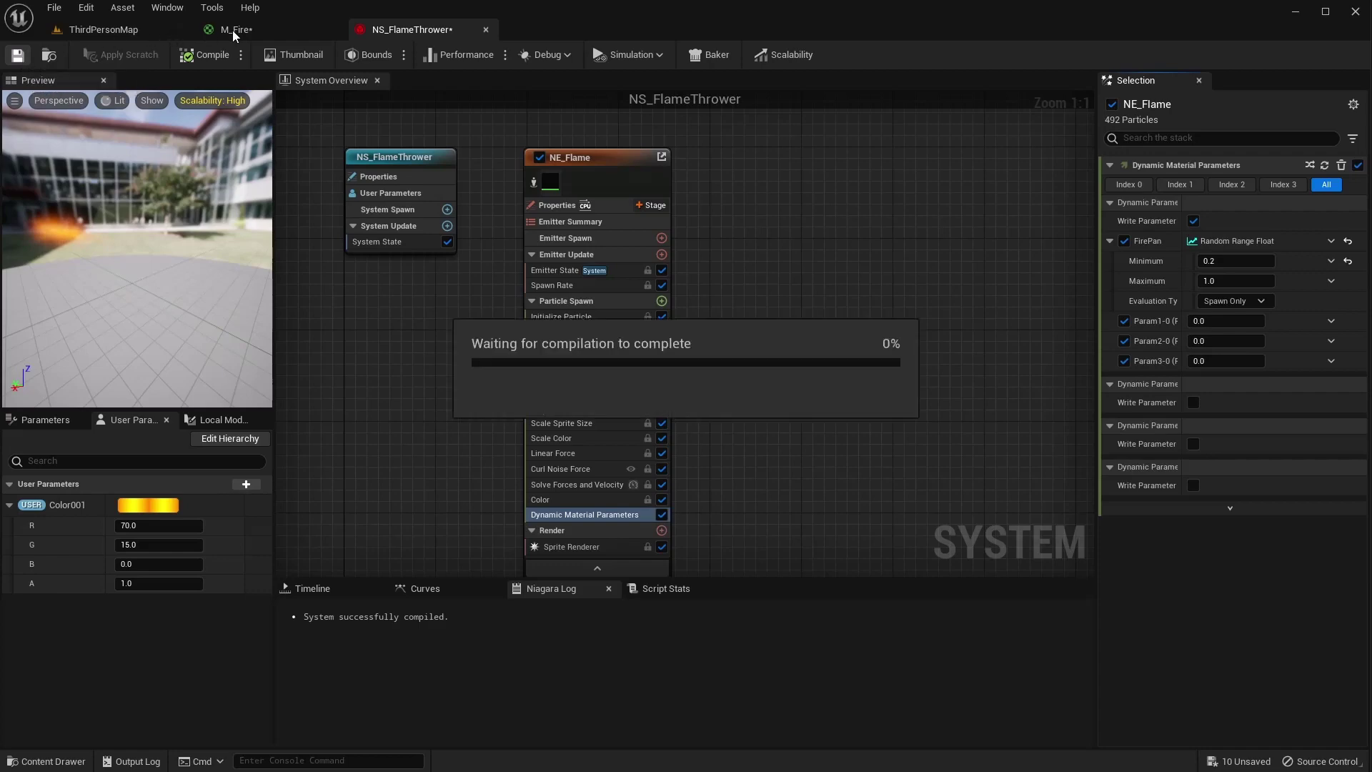
left_click(96, 31)
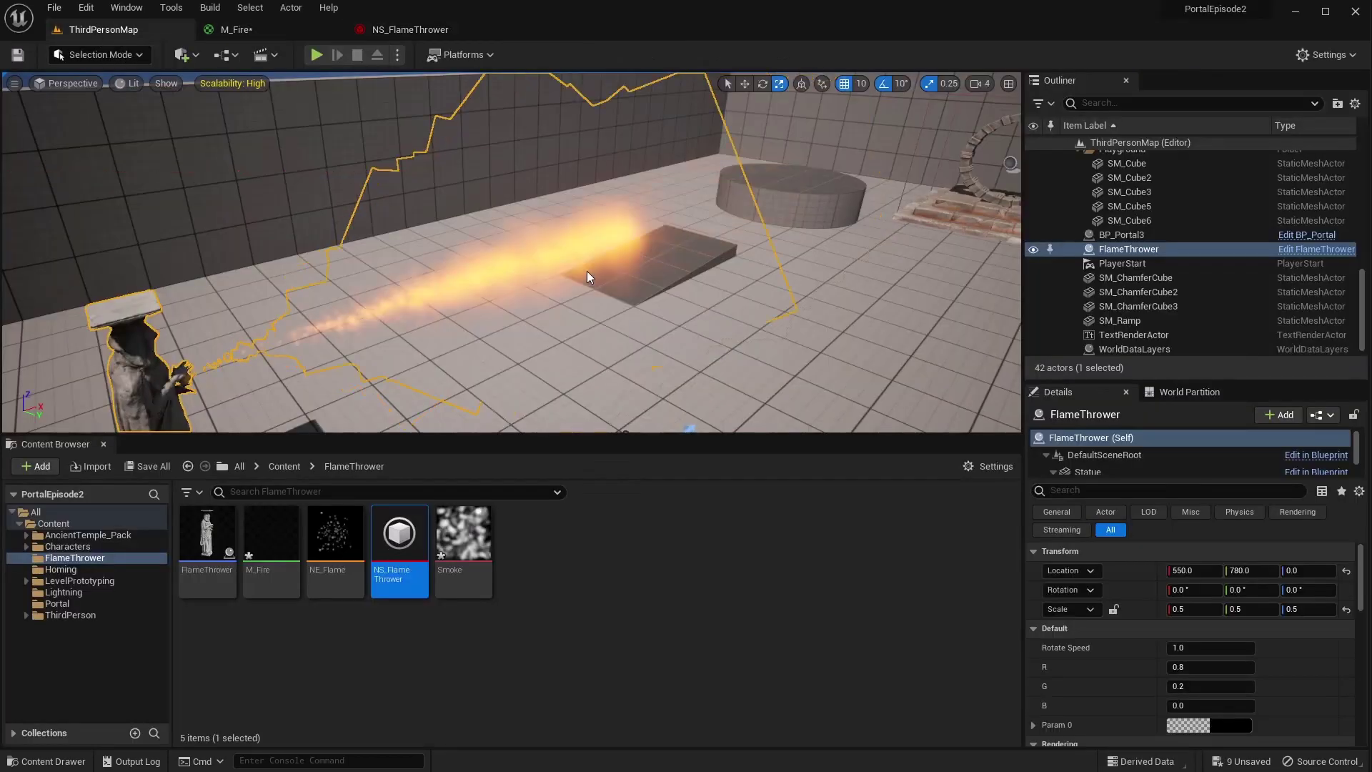
mouse_move(512, 251)
right_mouse_down()
mouse_move(629, 257)
mouse_move(439, 257)
mouse_move(518, 259)
right_mouse_up()
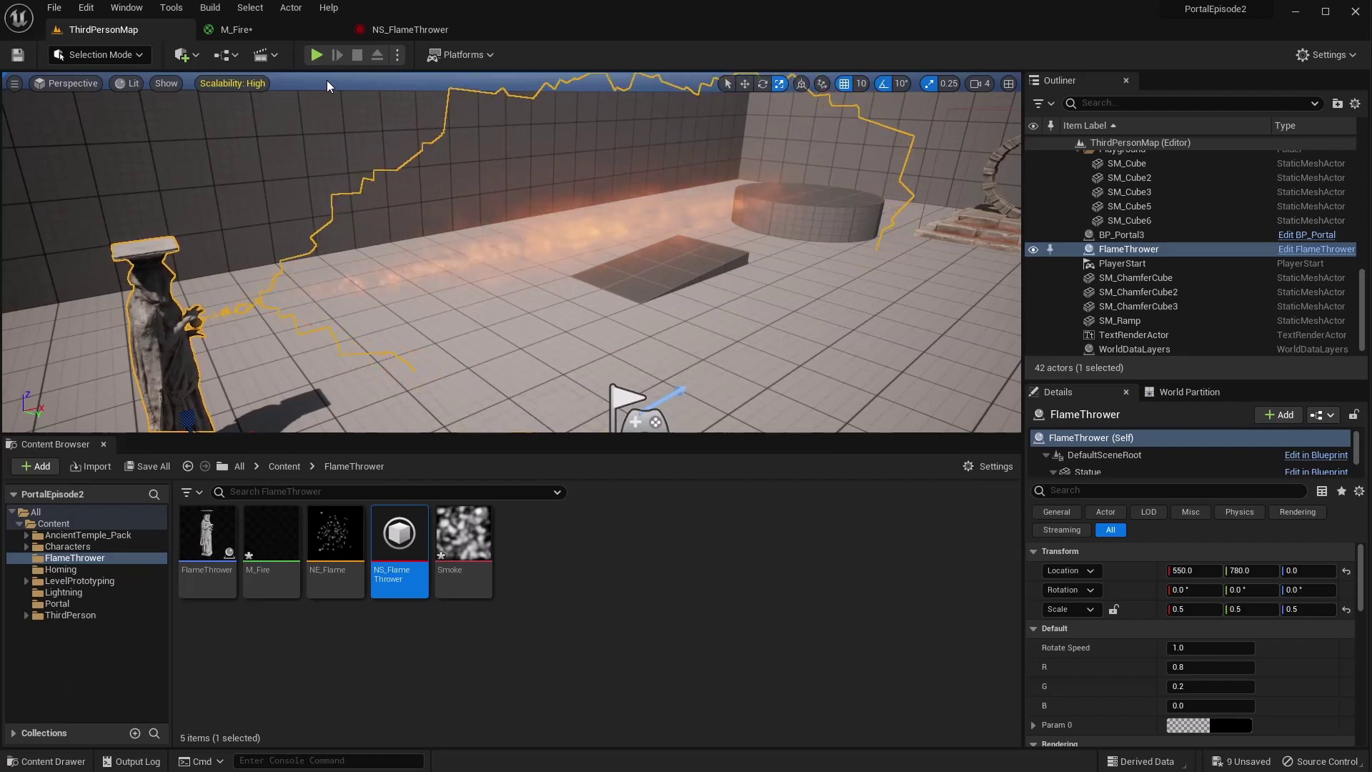
Duplicate the NE_Flame emitter in NS_FlameThrower and place the copy beside the original
left_click(401, 29)
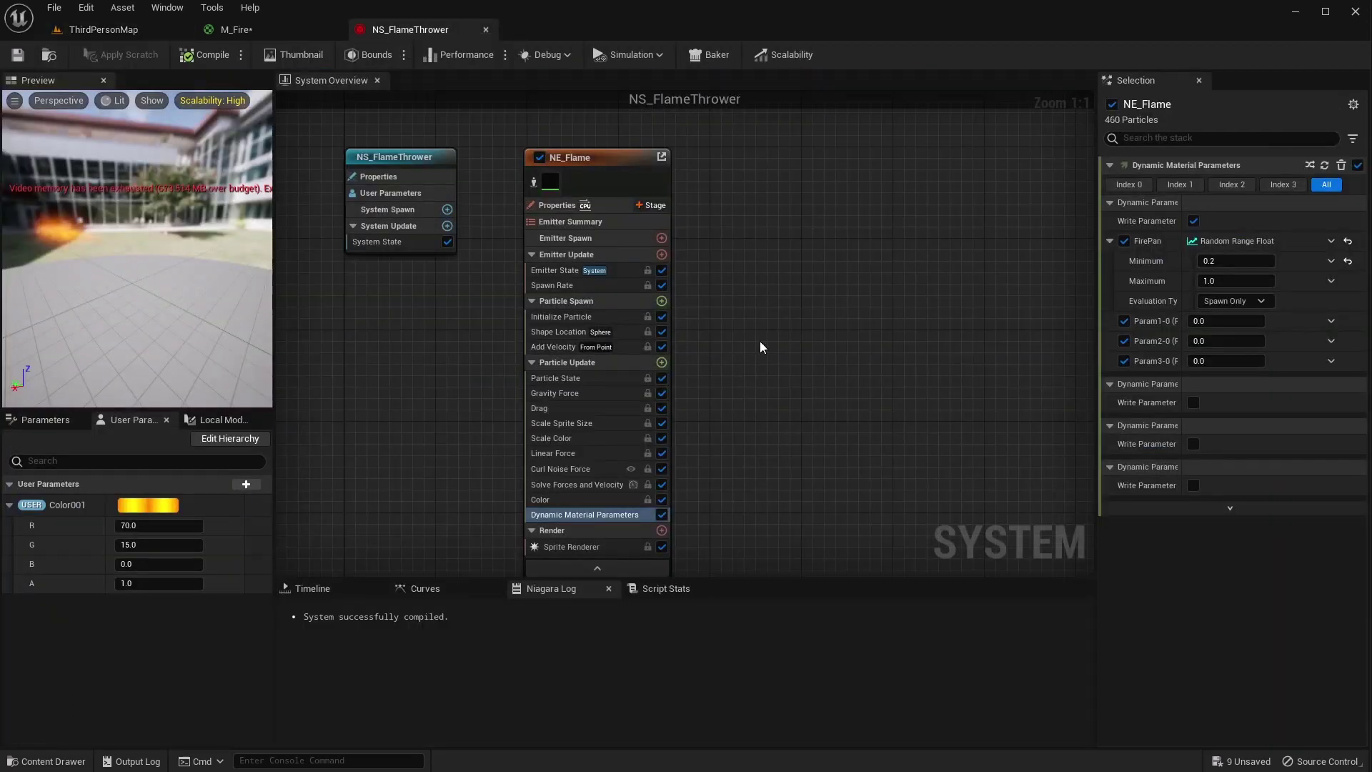
left_click(614, 157)
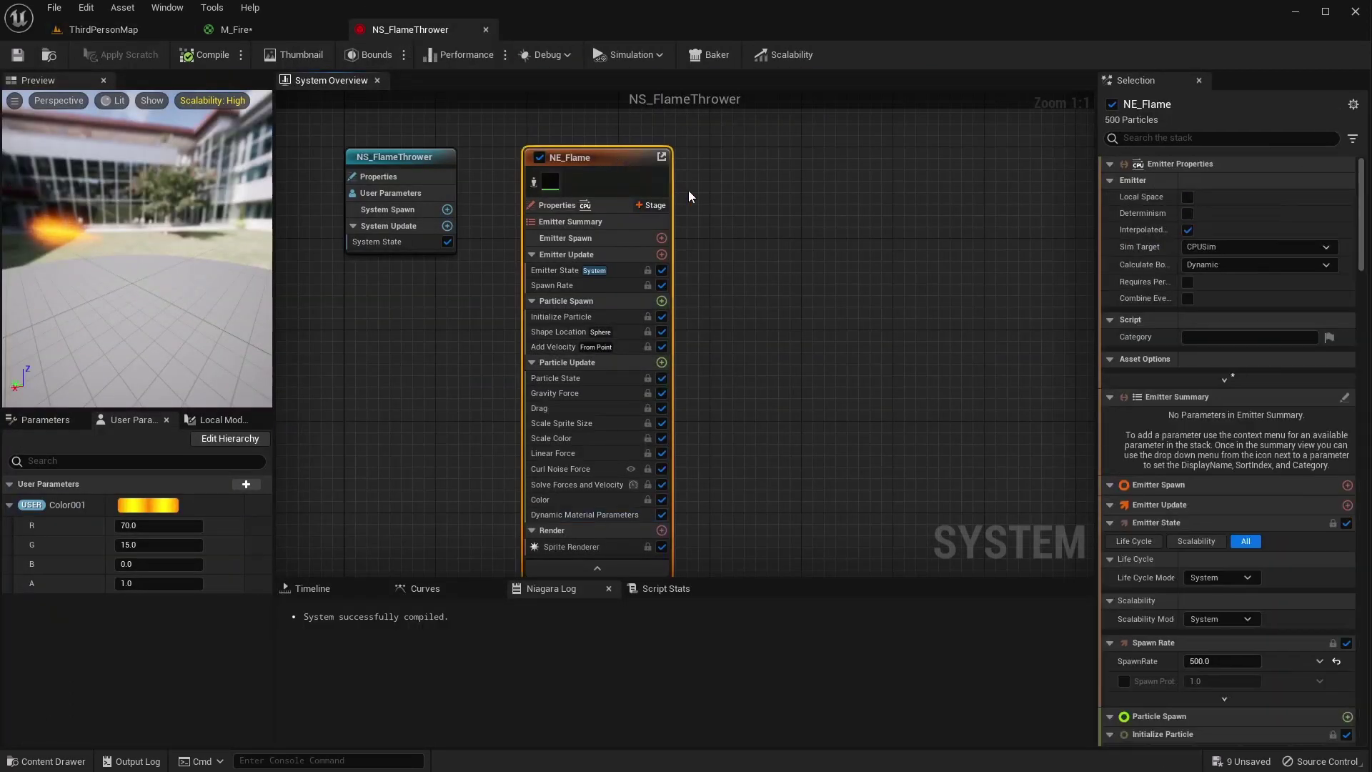
key("ctrl+d")
left_click(773, 180)
left_click_drag(774, 181, 769, 158)
right_click_drag(769, 158, 706, 138)
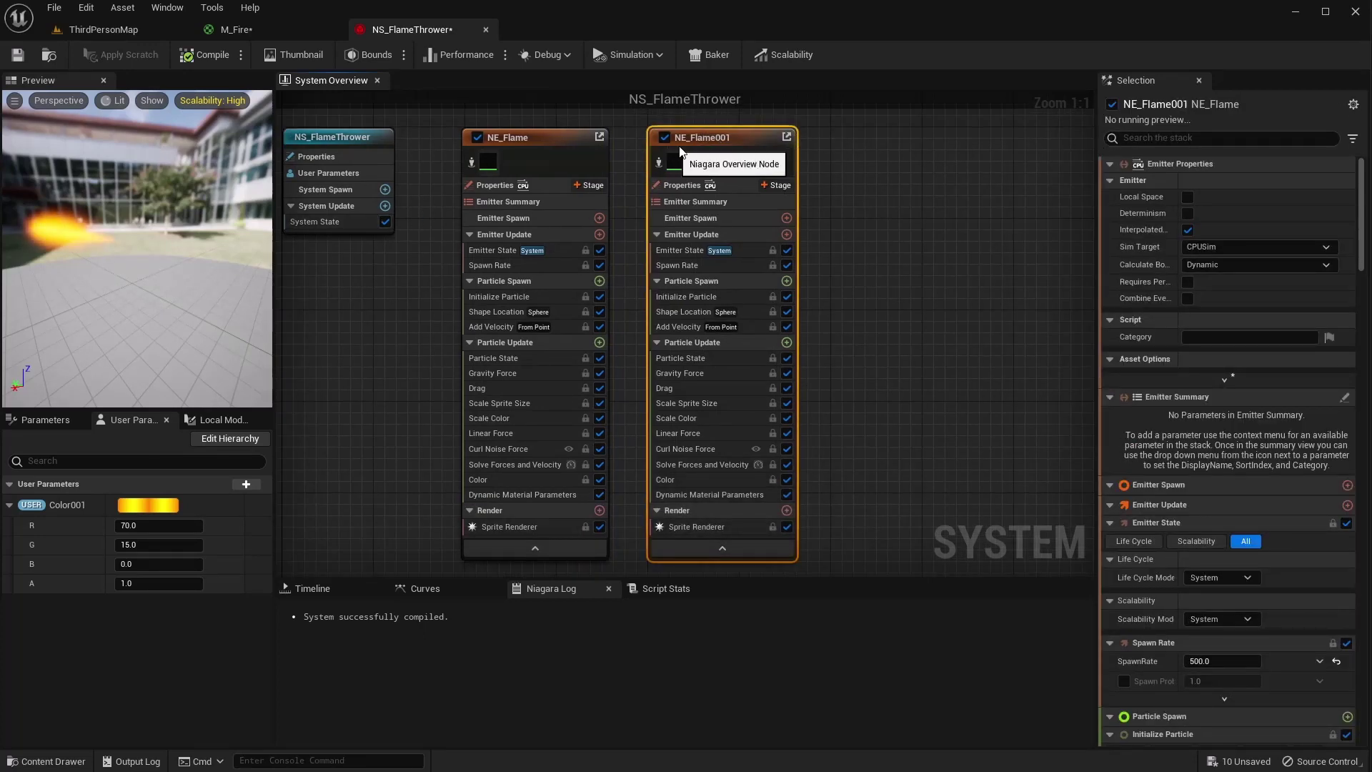
Rename the copied emitter to Smoke and check its sprite renderer settings
right_click(693, 143)
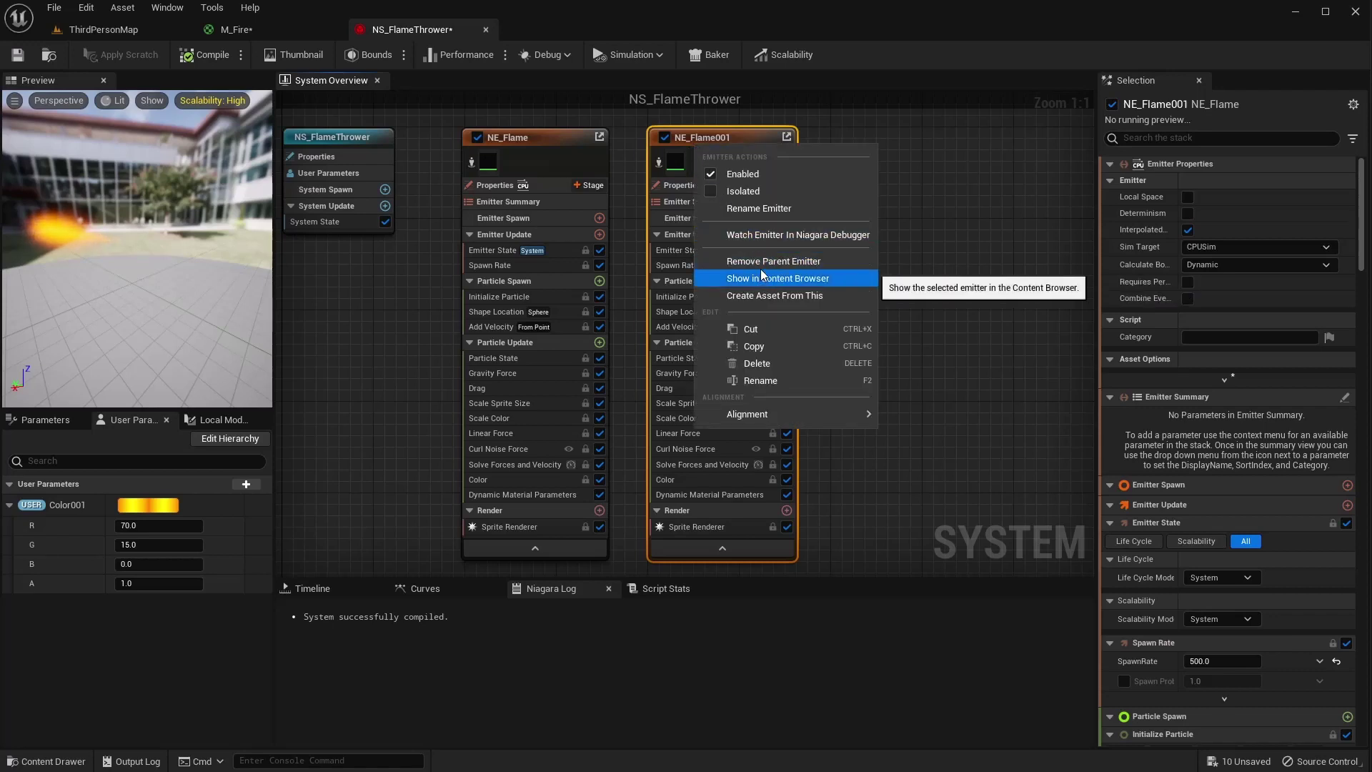
left_click(759, 381)
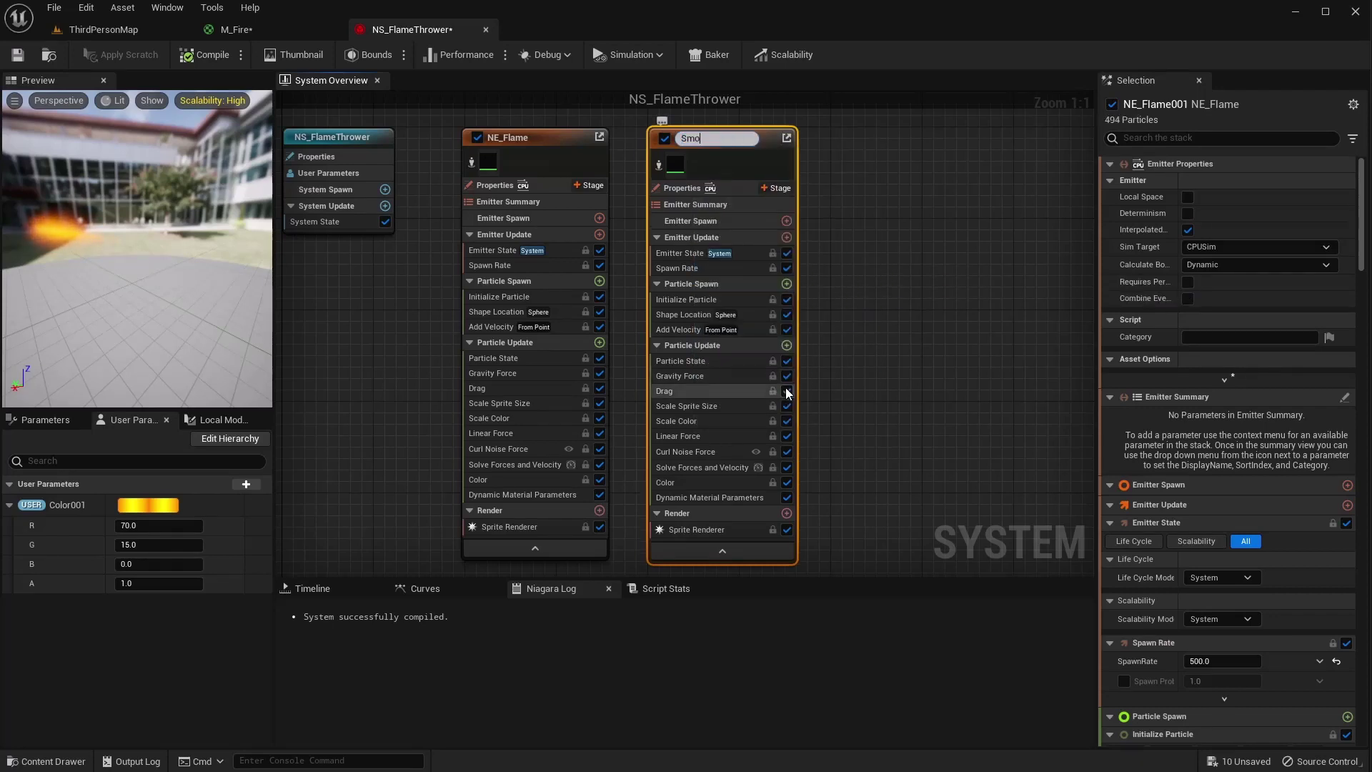
key("Return")
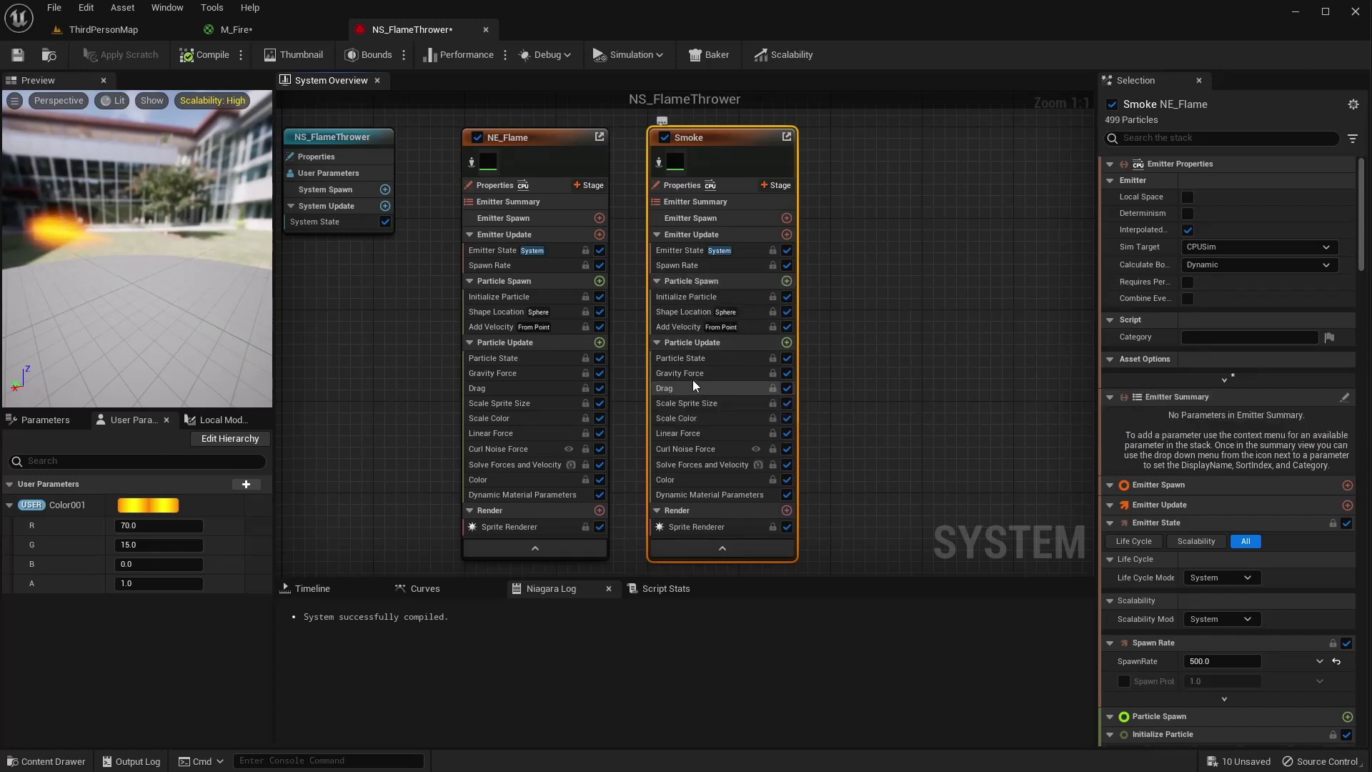
left_click(718, 525)
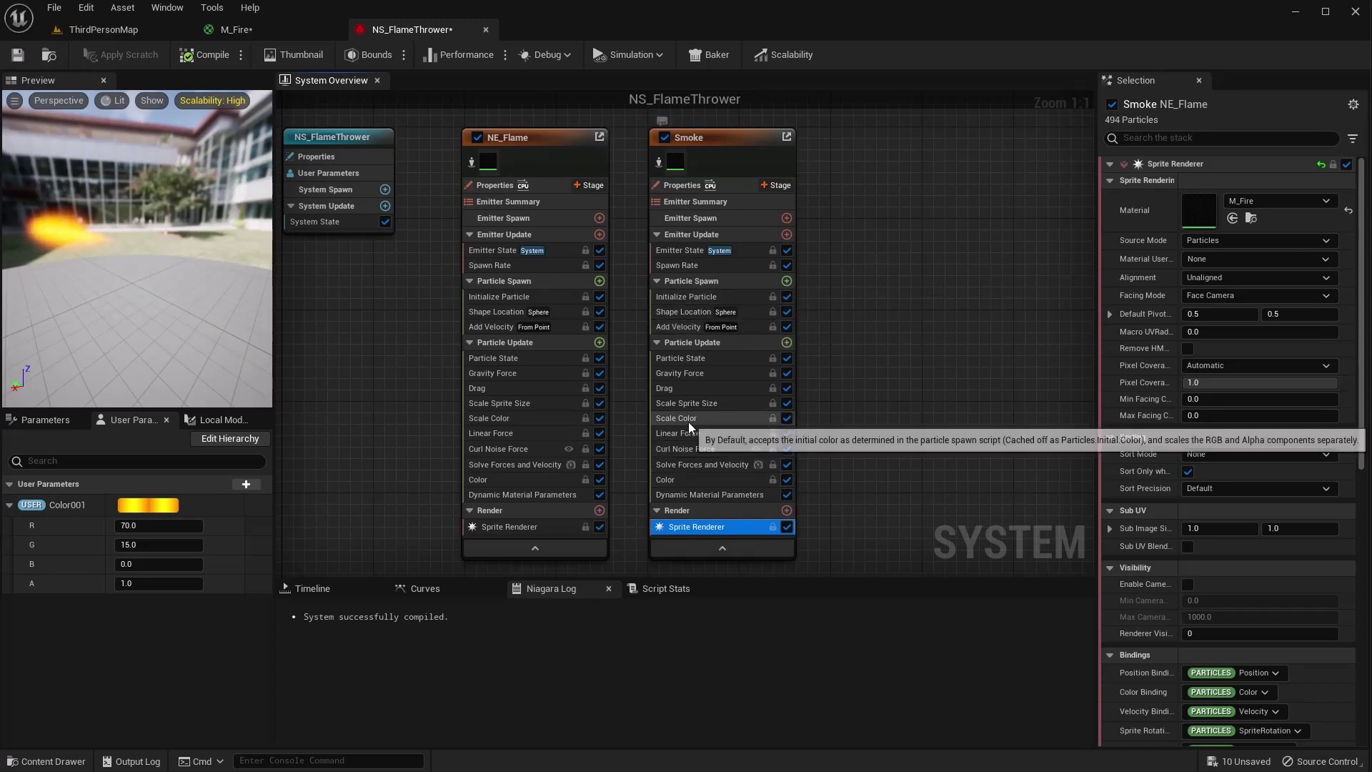
Replace the Smoke Color module's USER Color001 link with a fixed white, R, G and B at 100
left_click(687, 479)
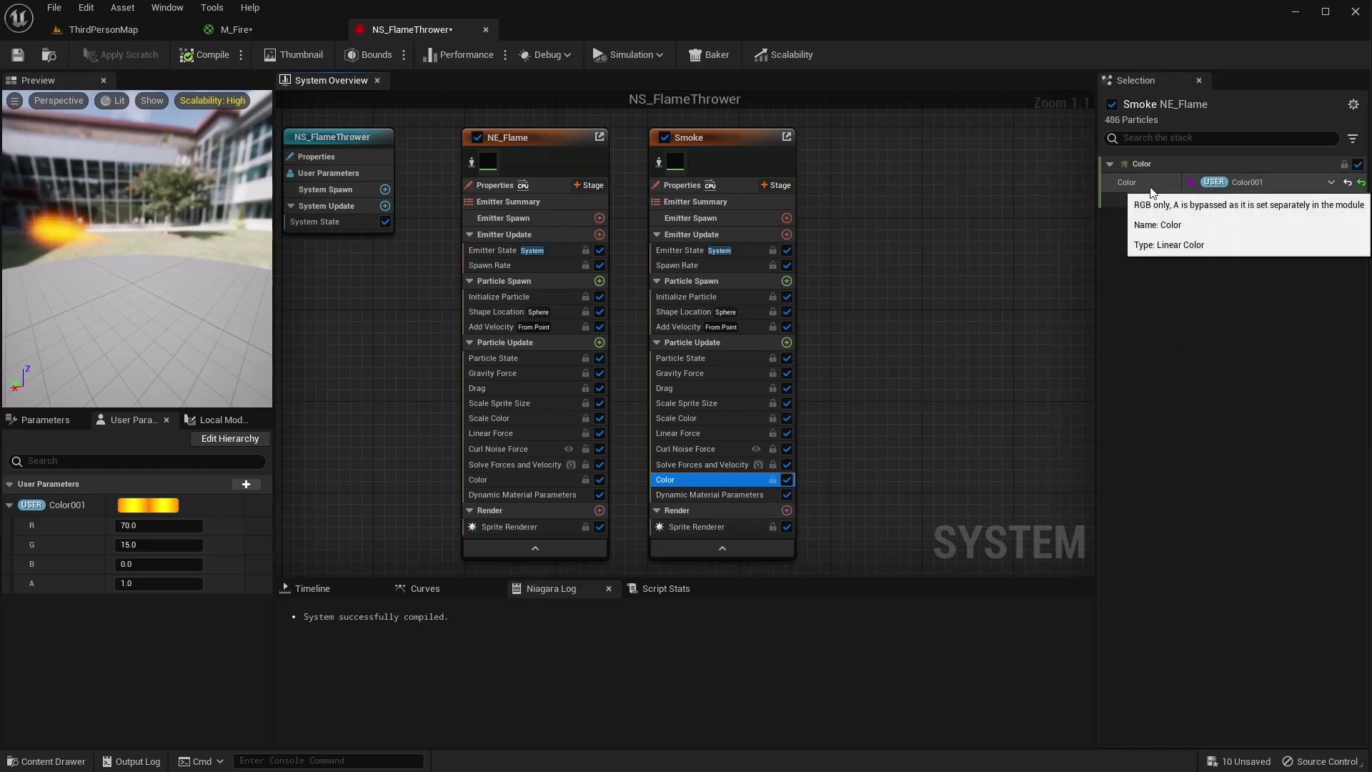
left_click(1348, 183)
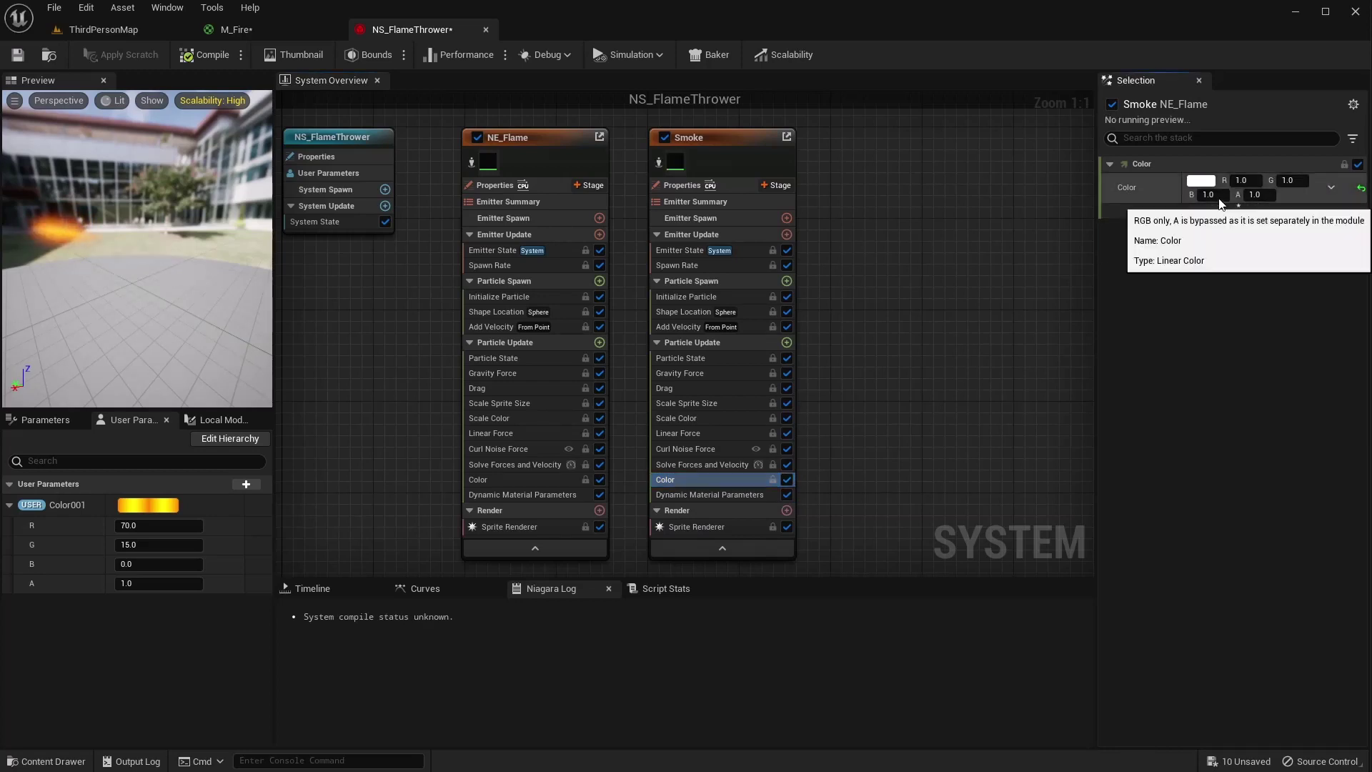
left_click(1248, 181)
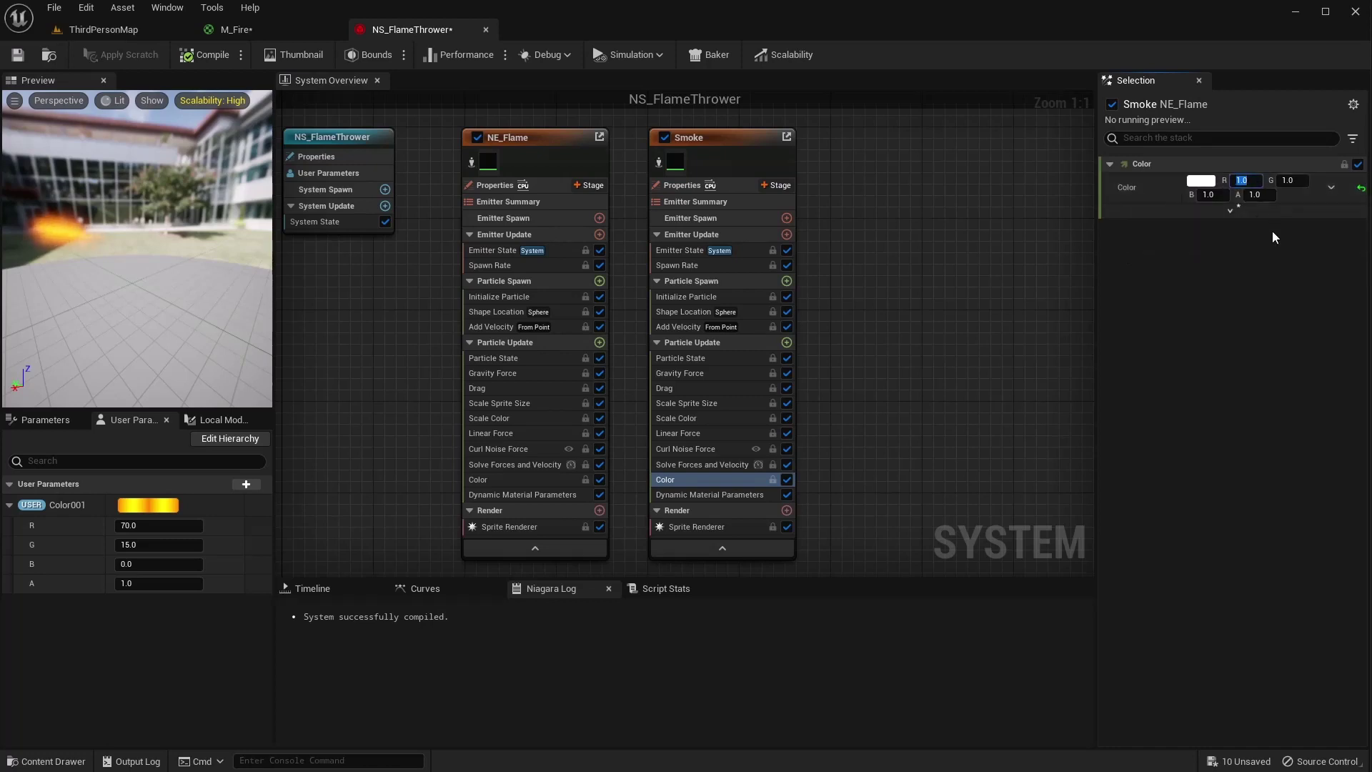
type("100")
key("Tab")
type("100")
key("Tab")
type("100")
key("Tab")
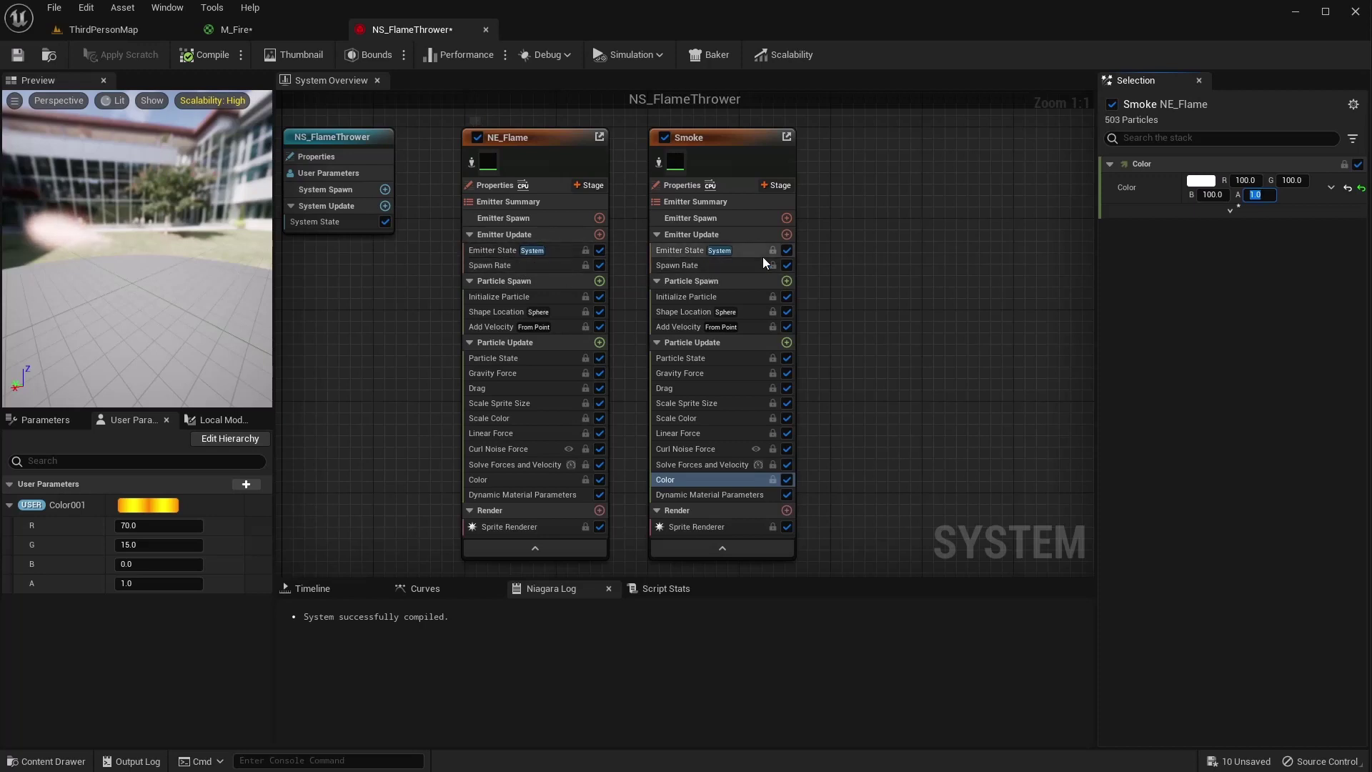
Raise the Smoke emitter's Solve Forces and Velocity Speed Limit to 250
left_click(702, 465)
left_click_drag(1243, 185, 1201, 184)
left_click(1242, 186)
type("50")
key("Return")
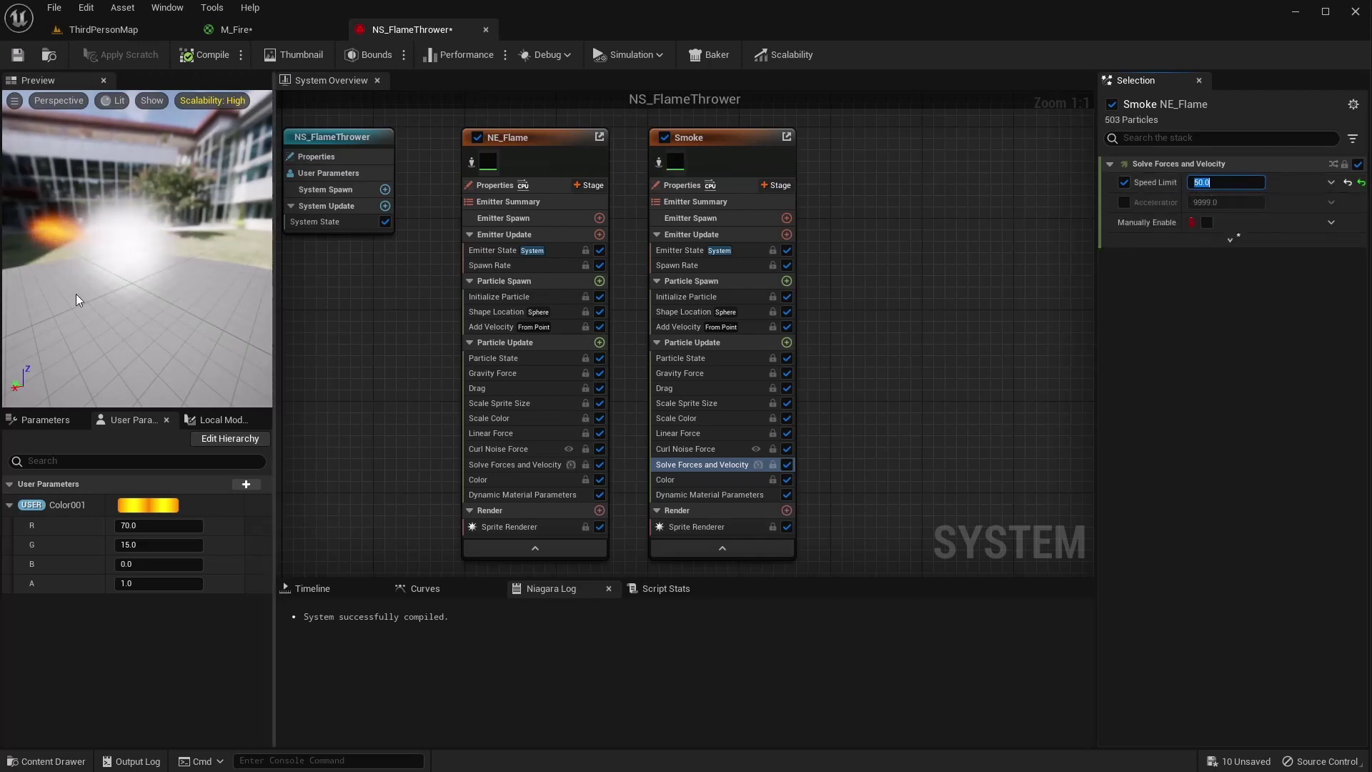
left_click_drag(104, 278, 144, 305)
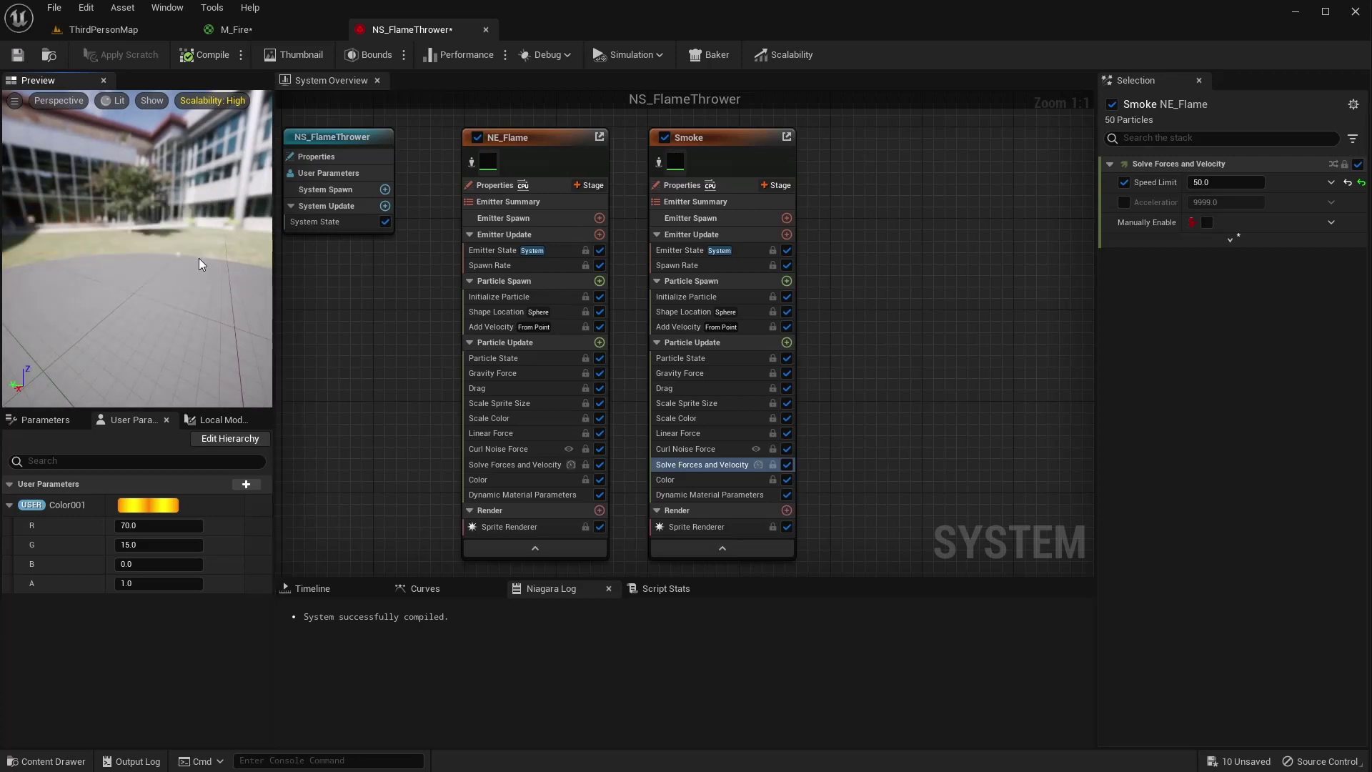
left_click(1226, 183)
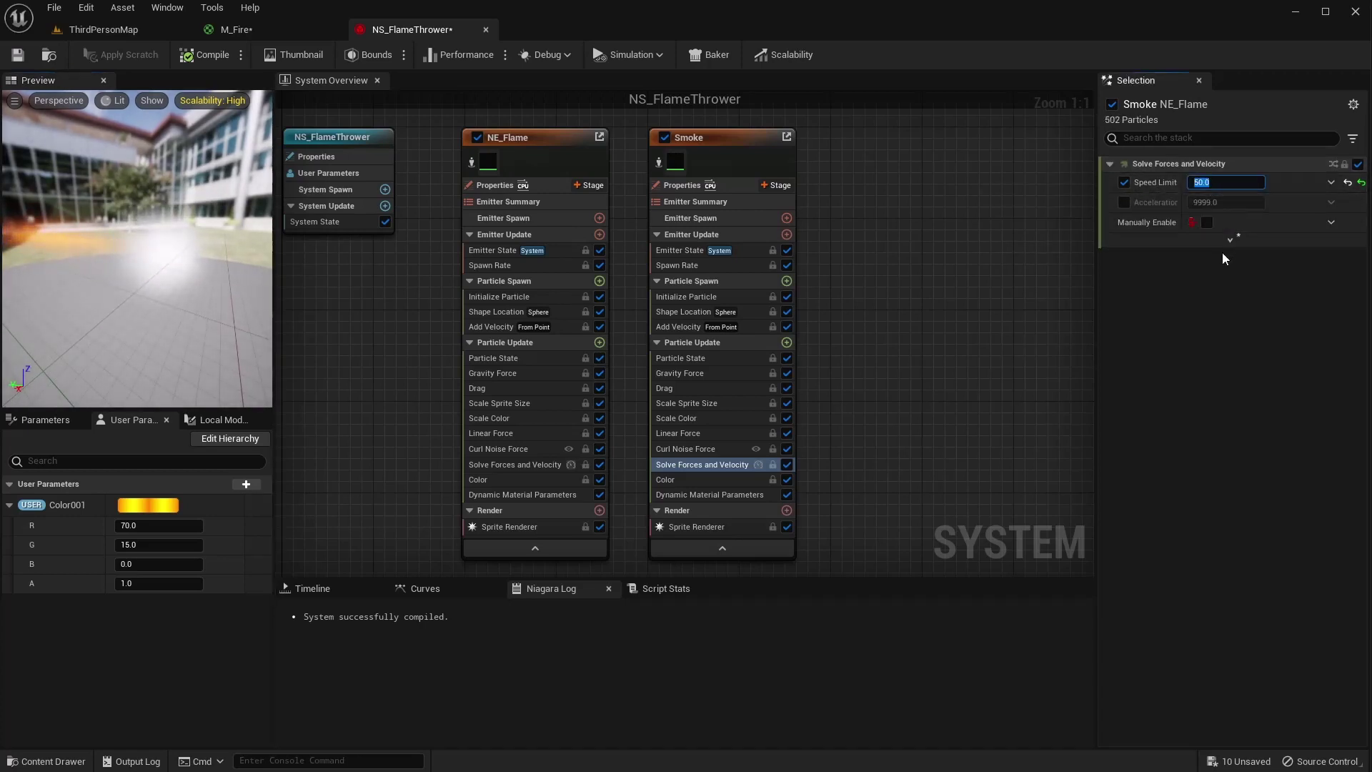
type("50")
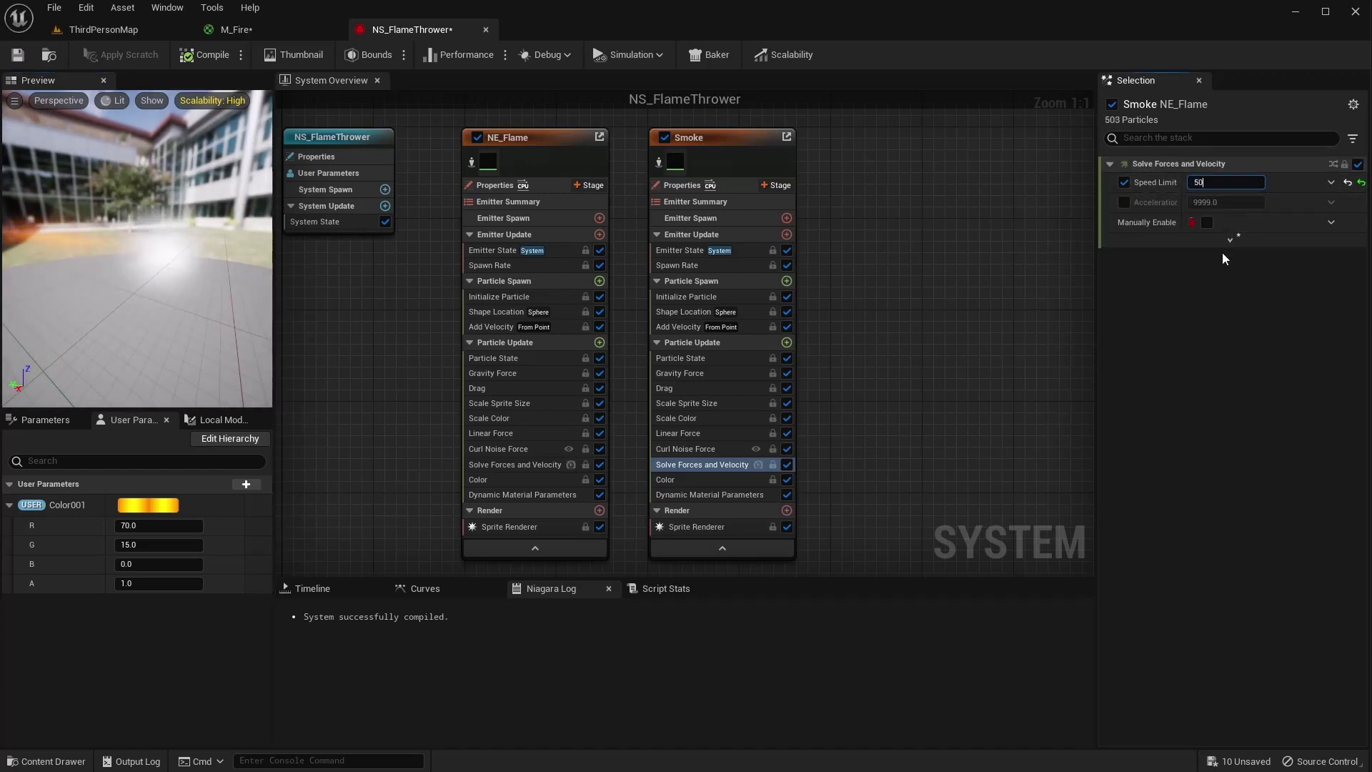
key("BackSpace")
key("BackSpace")
type("250")
key("Return")
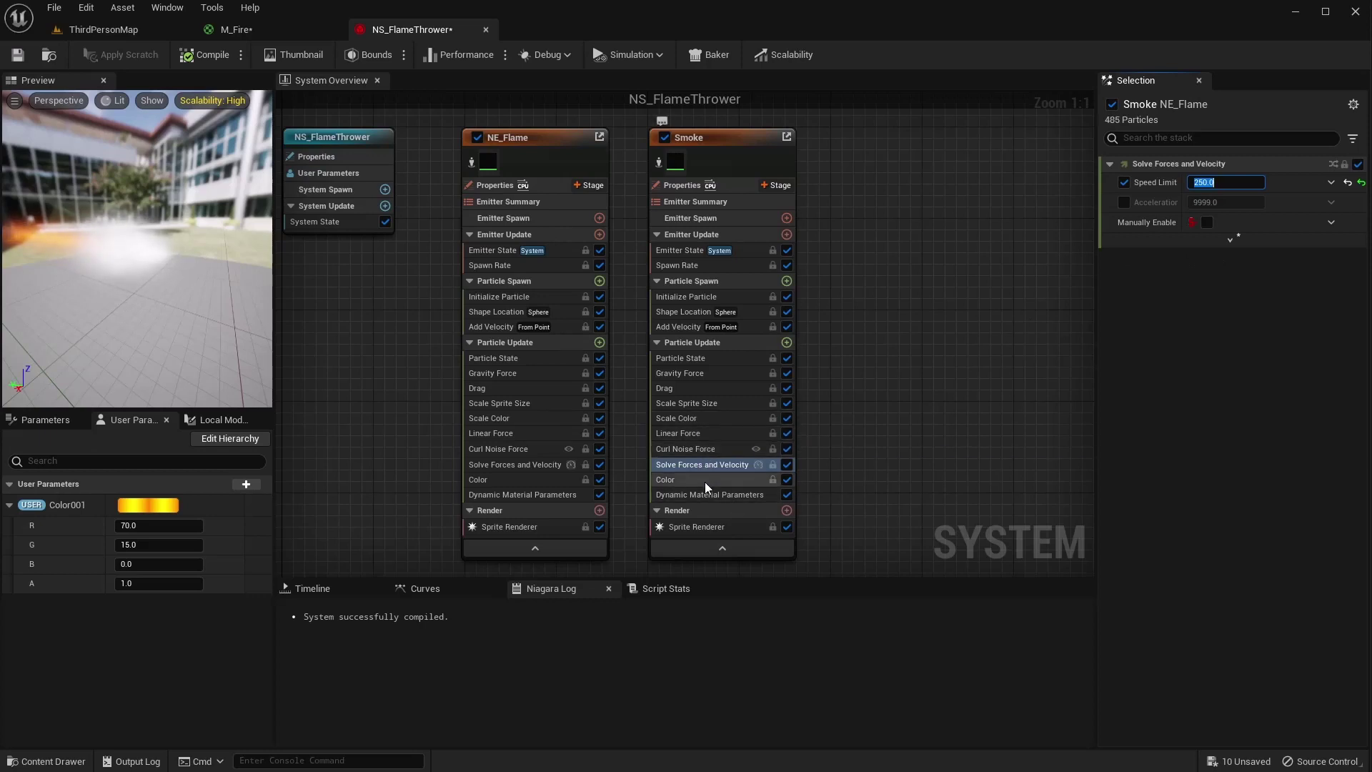
Set Smoke's Initialize Particle Uniform Sprite Size Min to 10 and Max to 25
left_click(690, 298)
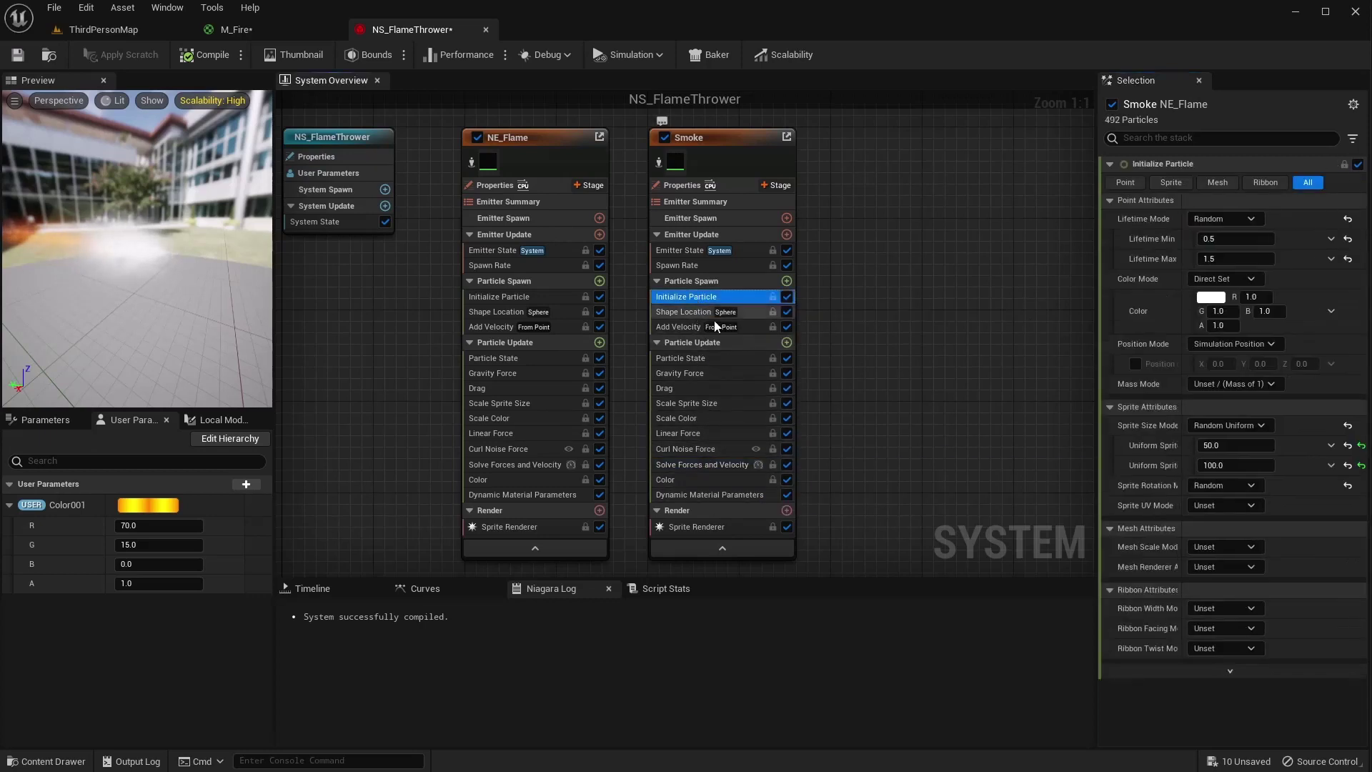
left_click(1207, 446)
type("20")
key("Tab")
type("50")
key("Tab")
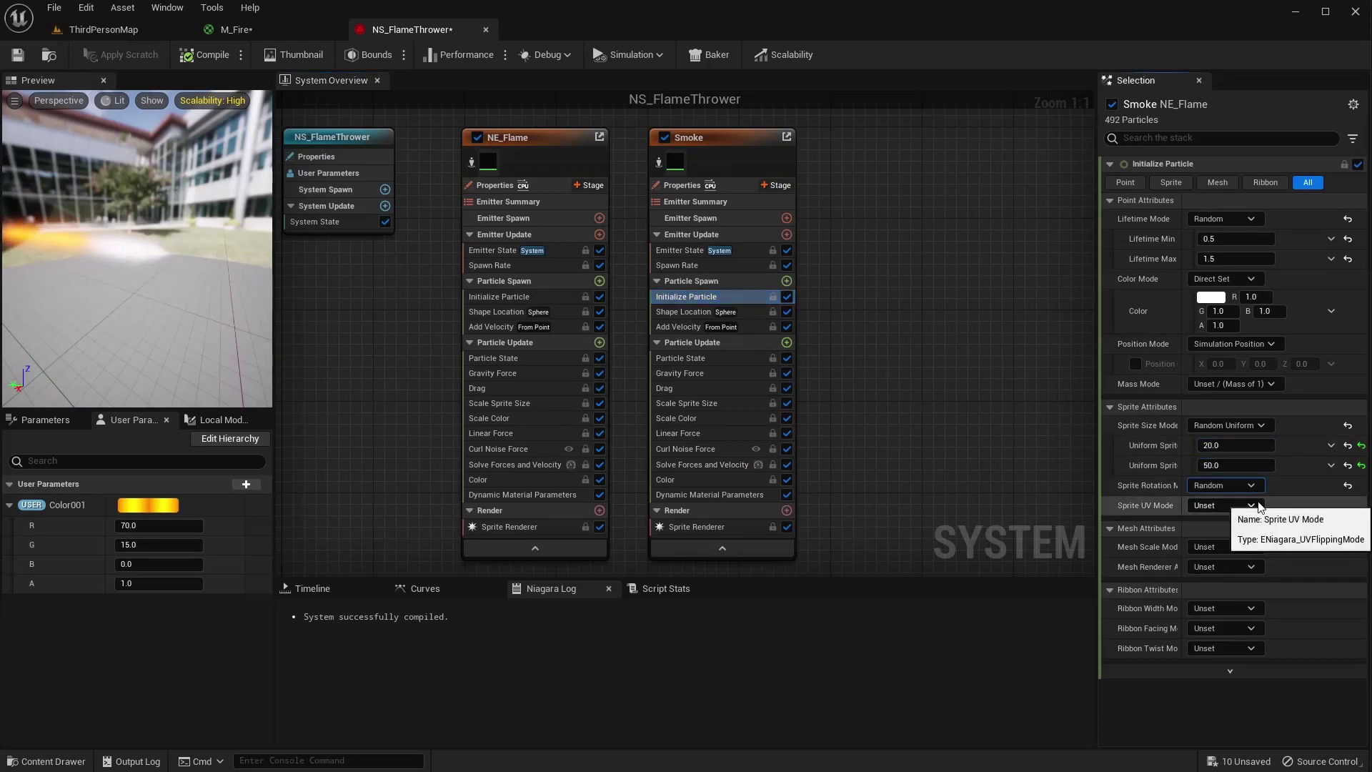
key("shift+Tab")
key("shift+Tab")
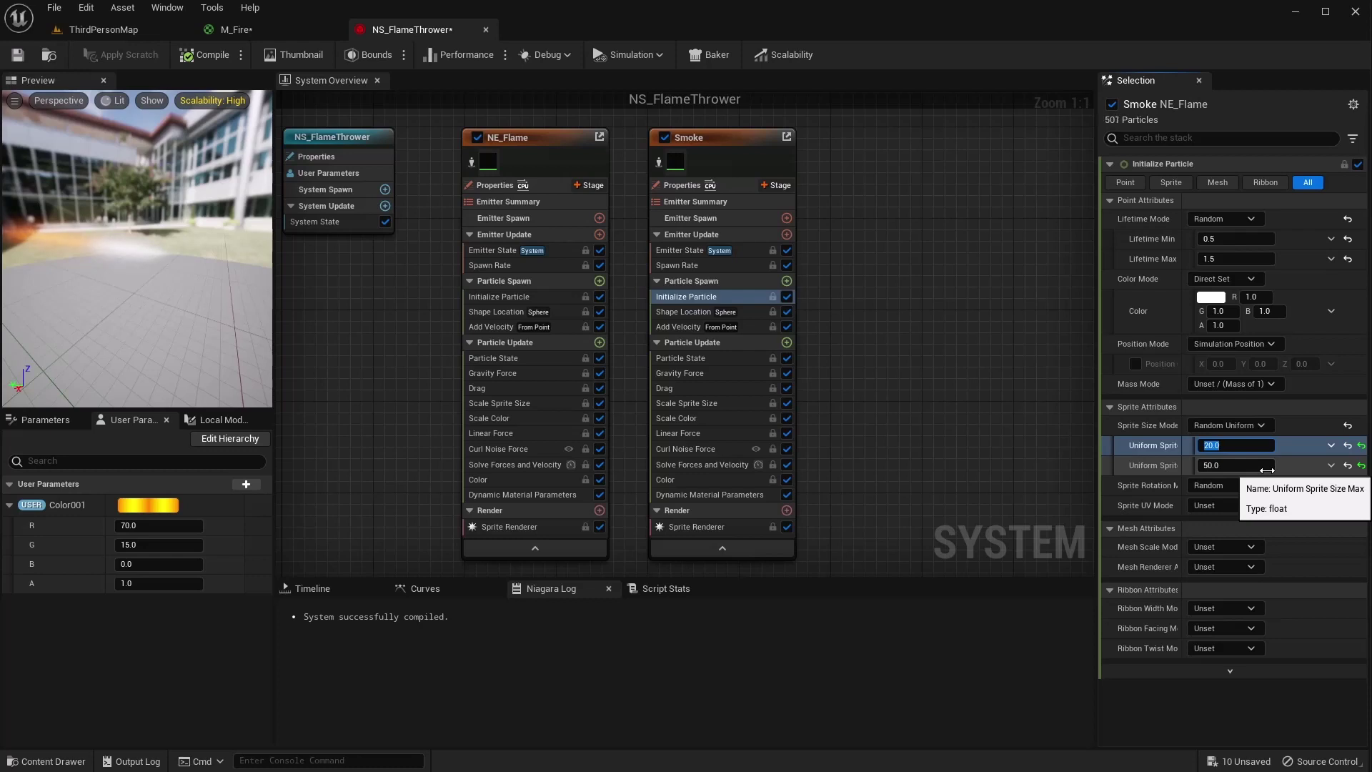
type("10")
key("Tab")
type("25")
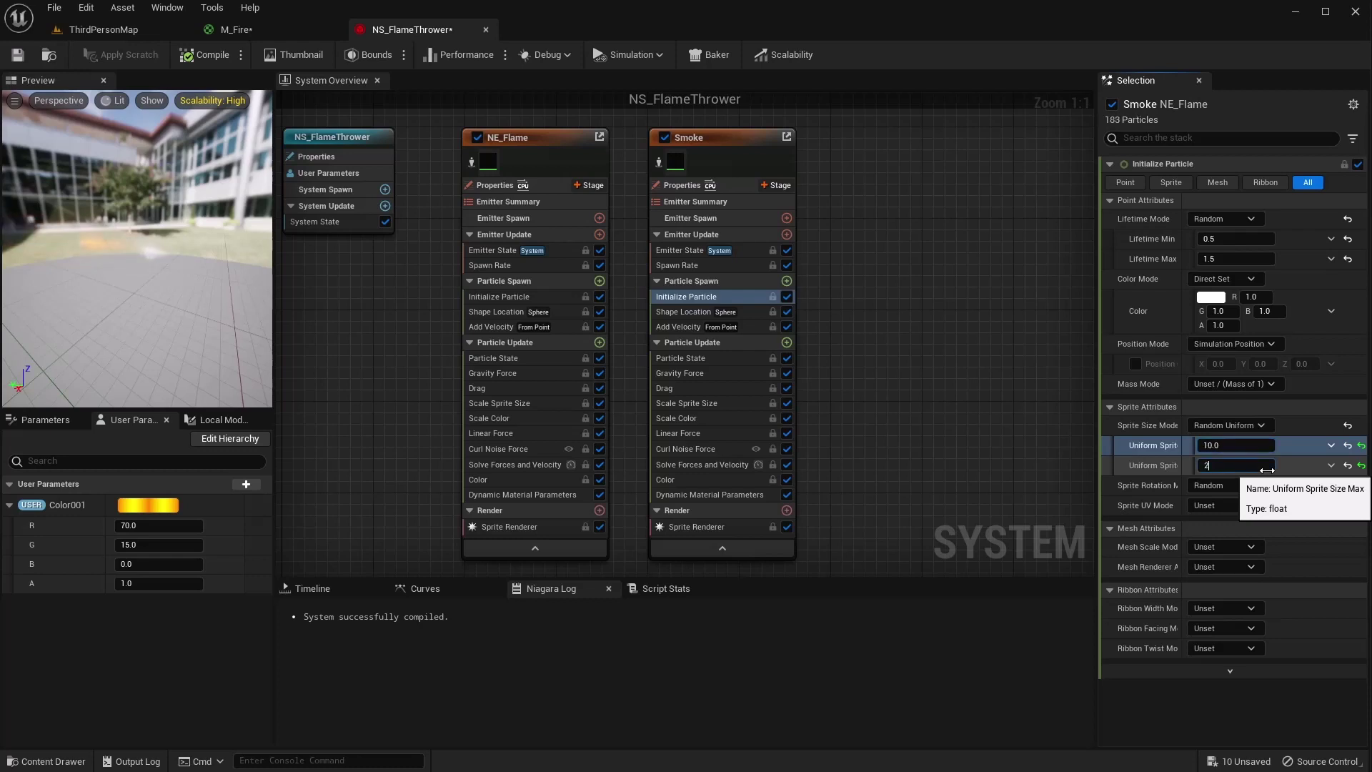
key("Return")
key("Tab")
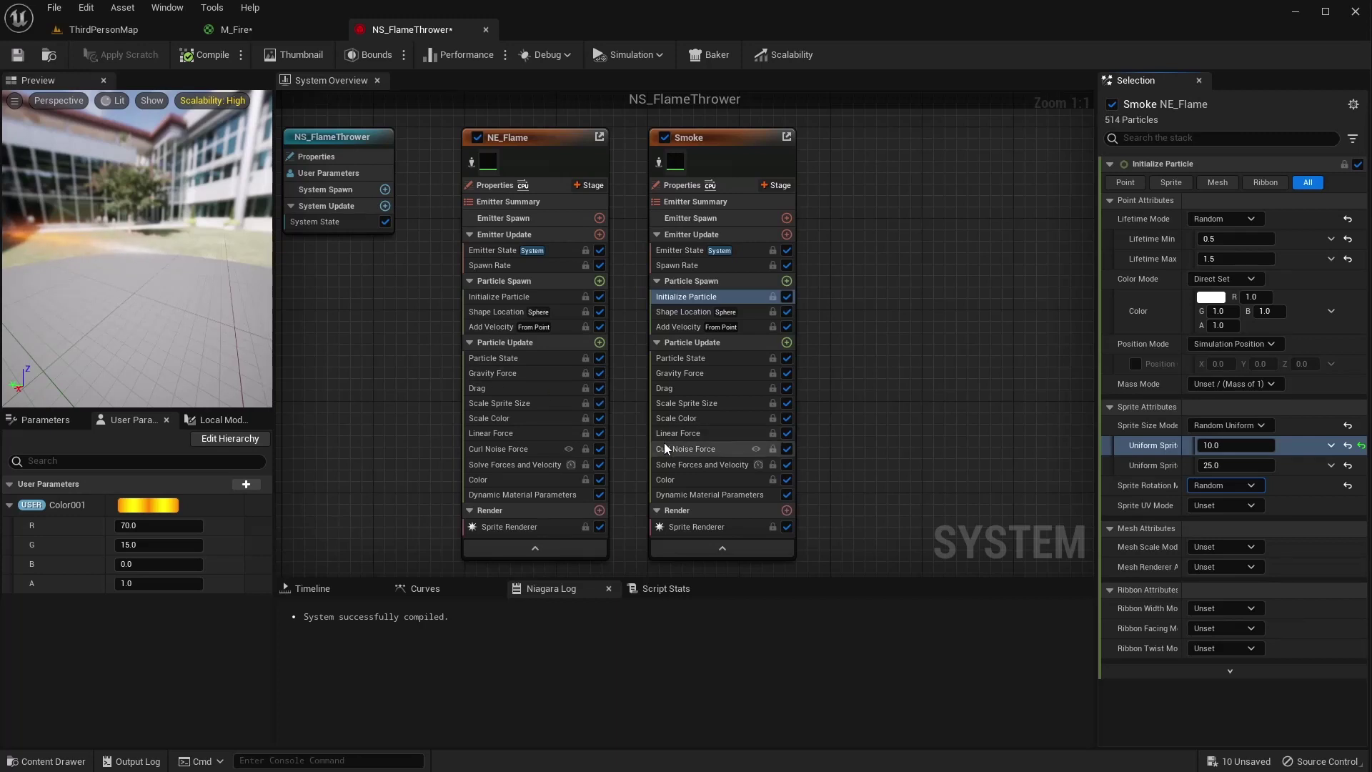
Switch Smoke's Gravity Force to a Random Range Vector, first trying -250 to 250 per axis
left_click(695, 376)
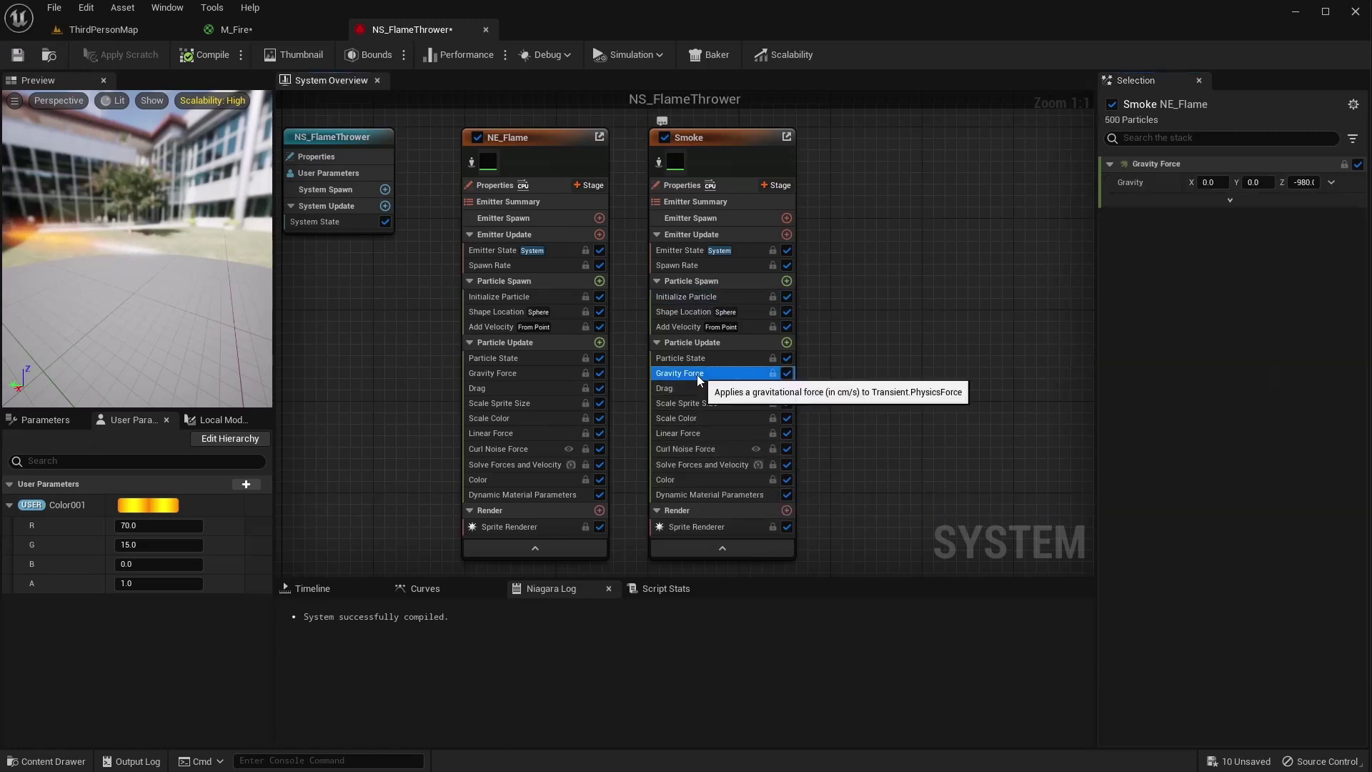
left_click(1333, 183)
type("ra")
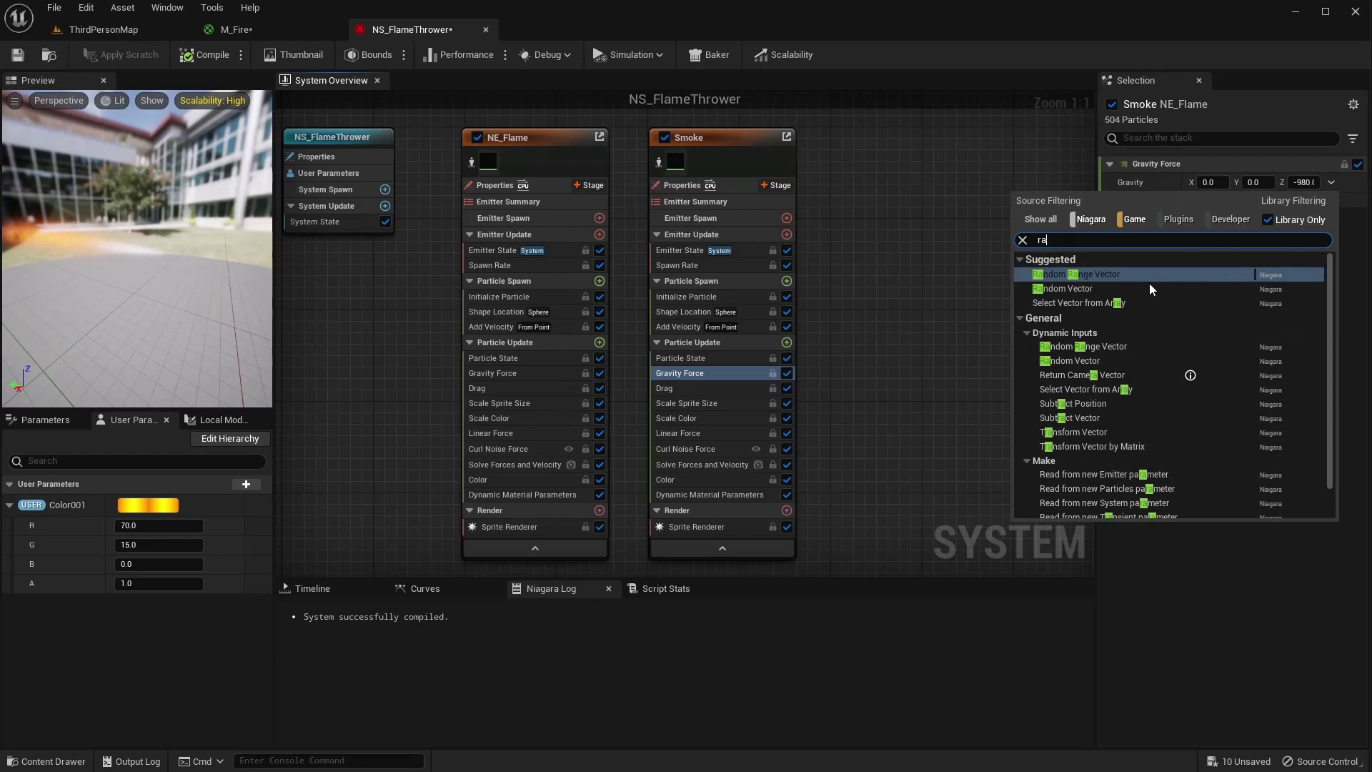
left_click(1104, 276)
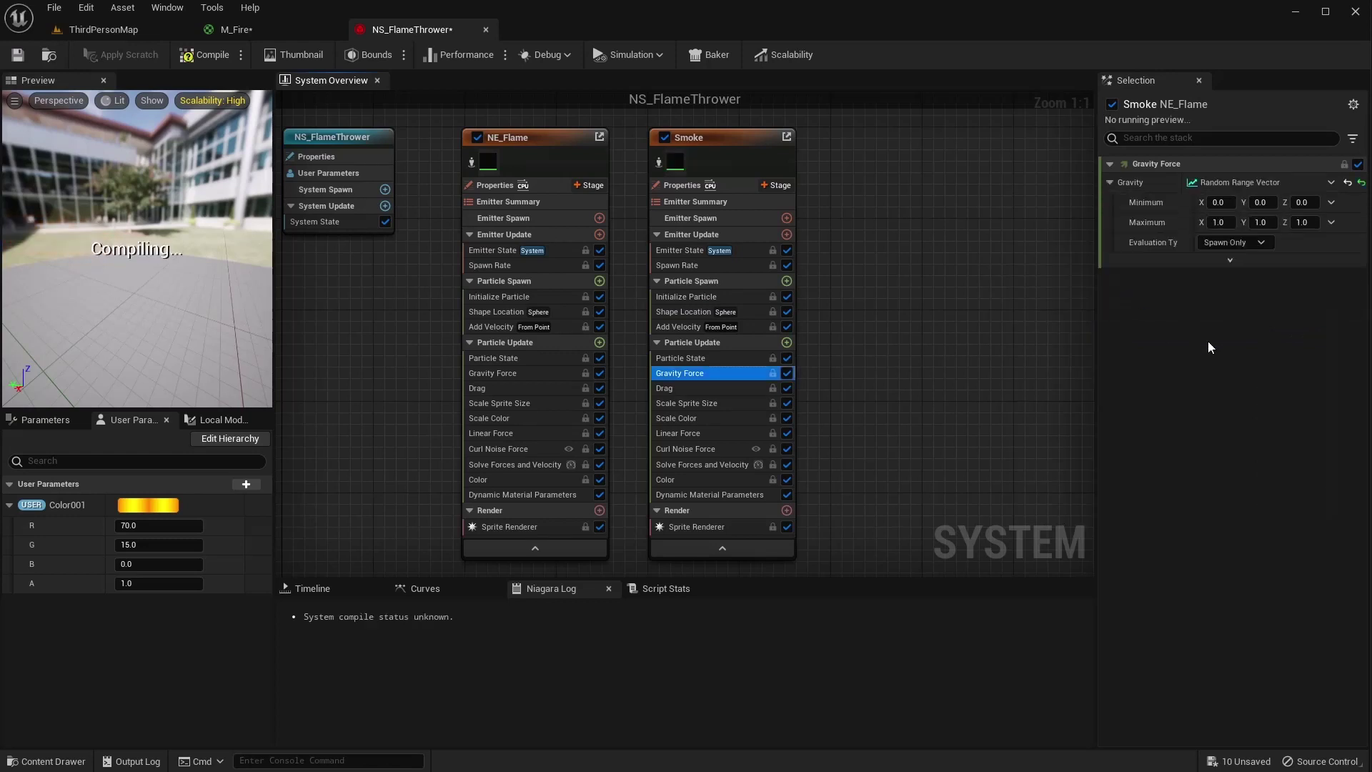
left_click(1219, 203)
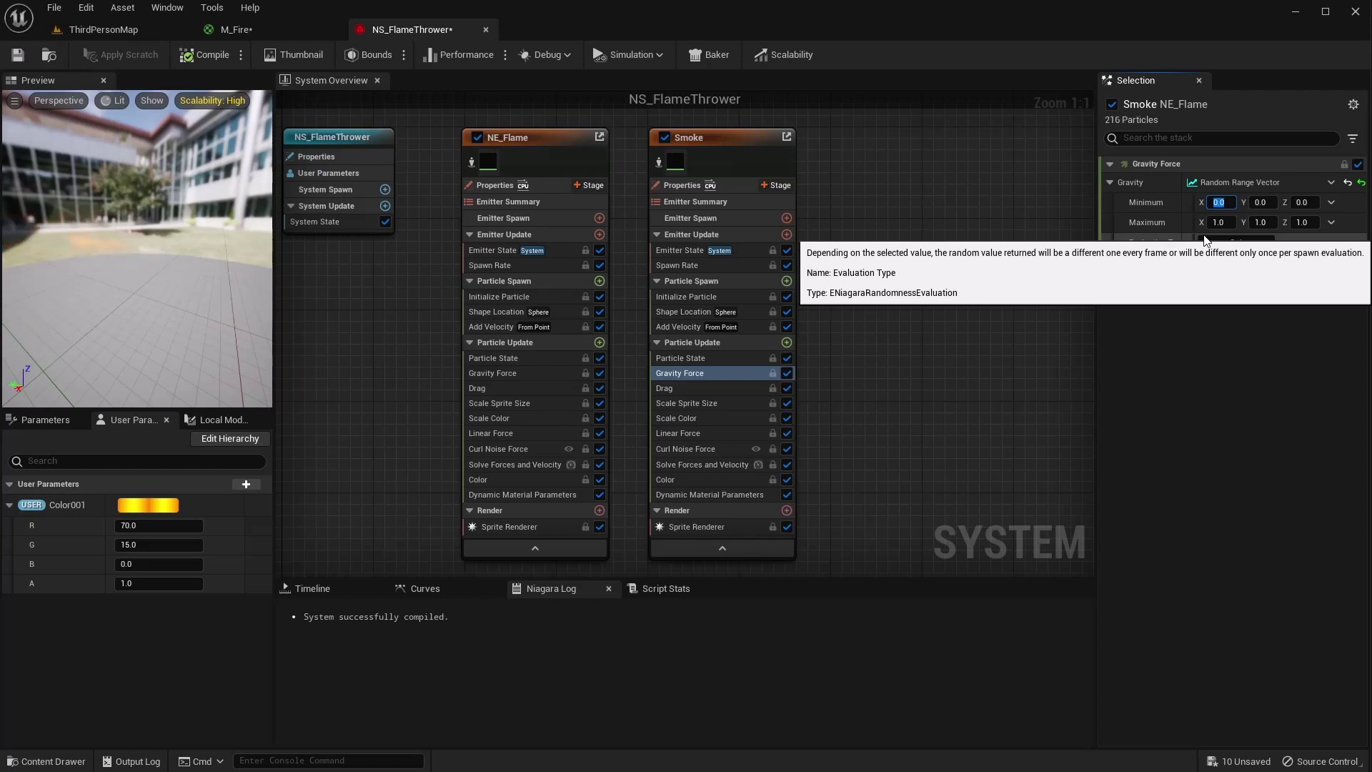
type("-")
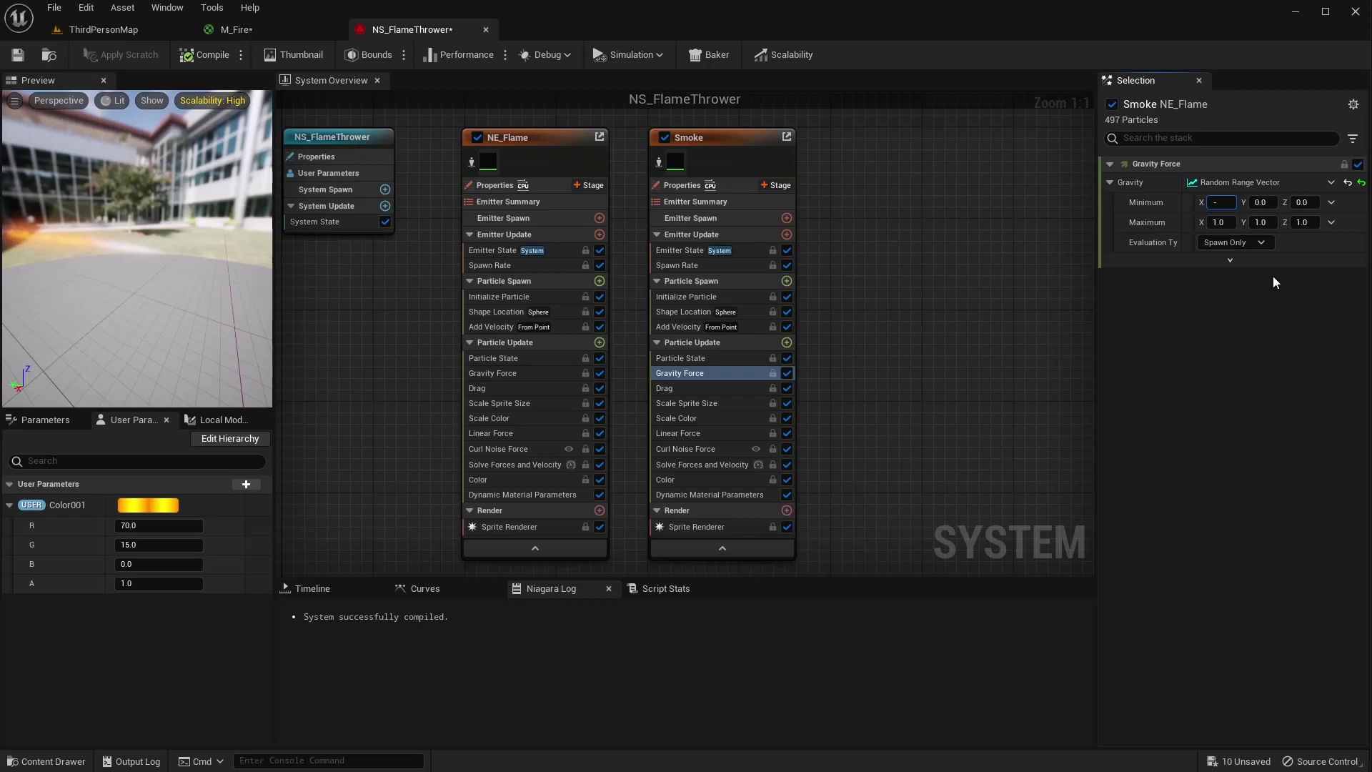
type("250")
key("Tab")
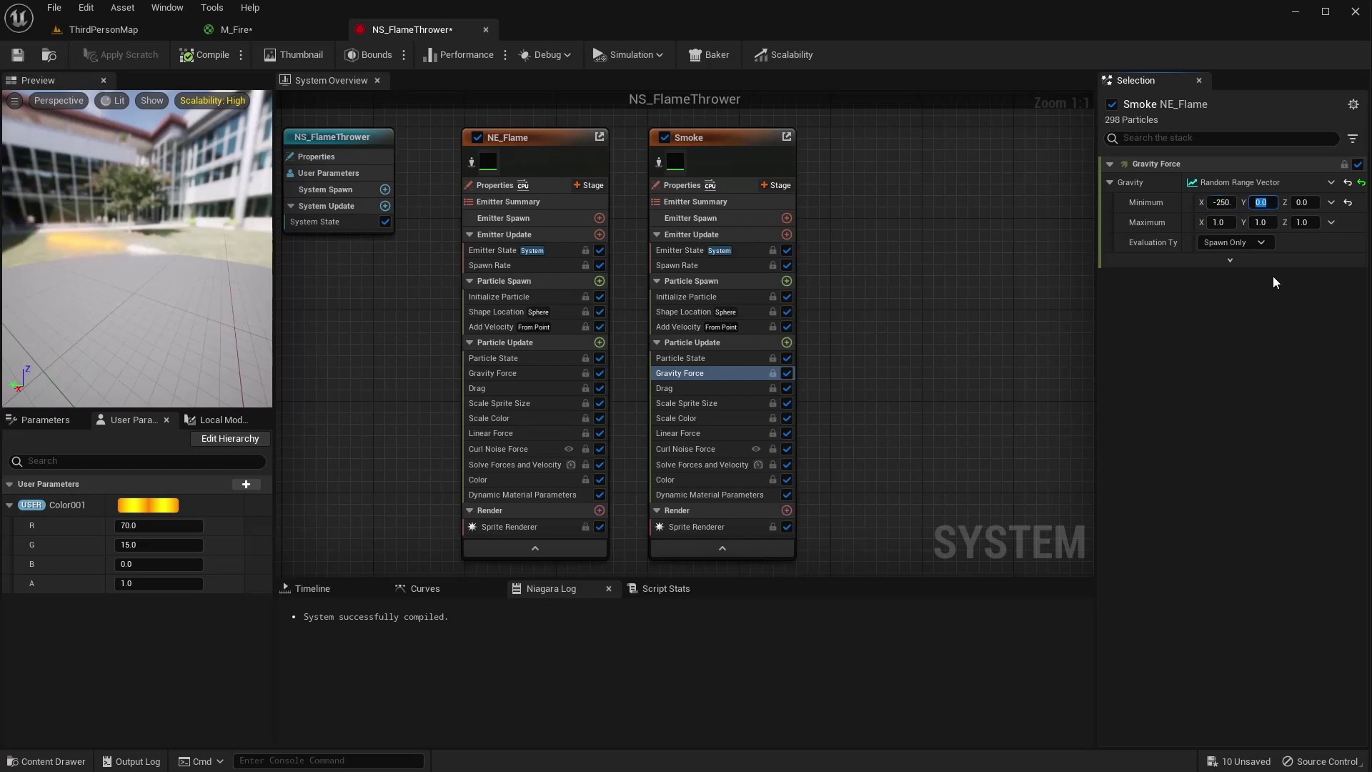
type("-250")
key("Tab")
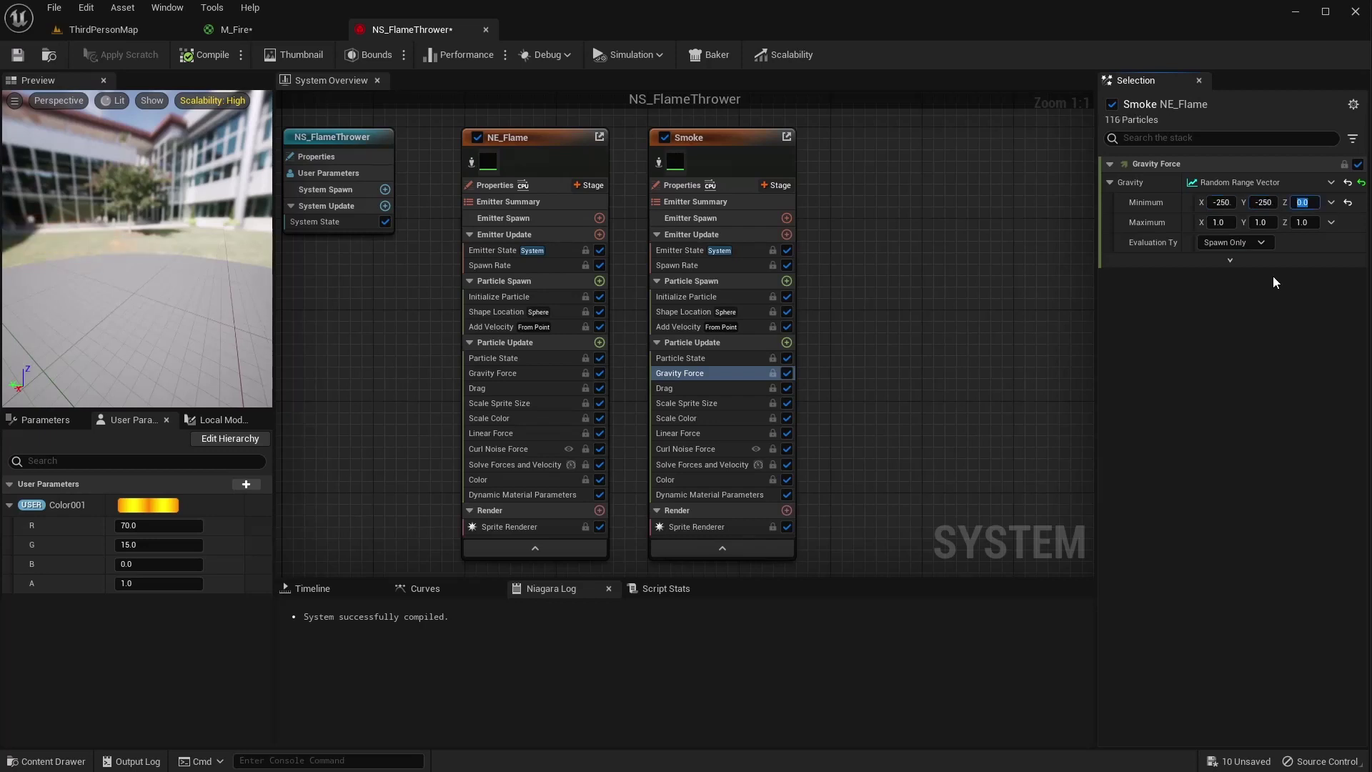
type("-250")
key("Tab")
type("250")
key("Tab")
type("250")
key("Tab")
type("250")
key("Tab")
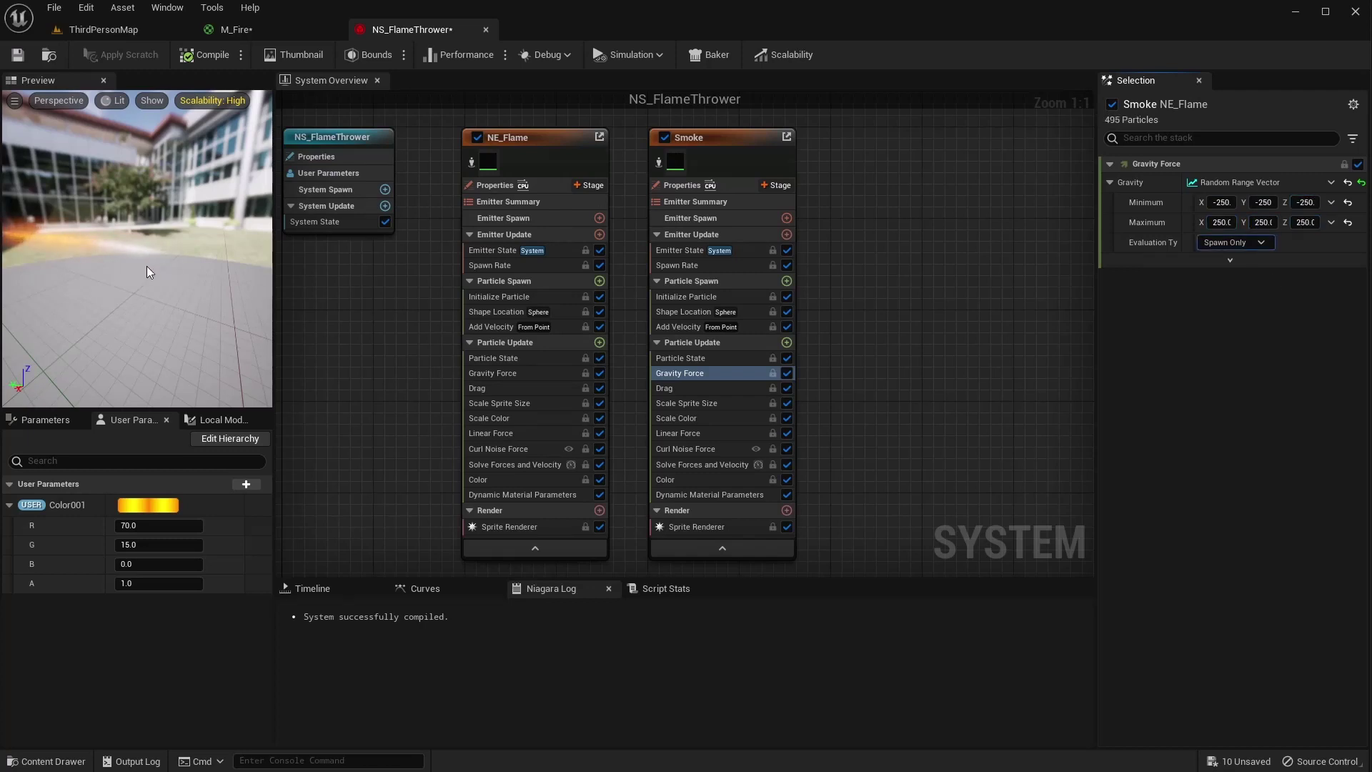
Try a gravity range of -500 to 500 on every axis while checking the preview
right_click_drag(135, 266, 193, 277)
left_click_drag(154, 257, 147, 303)
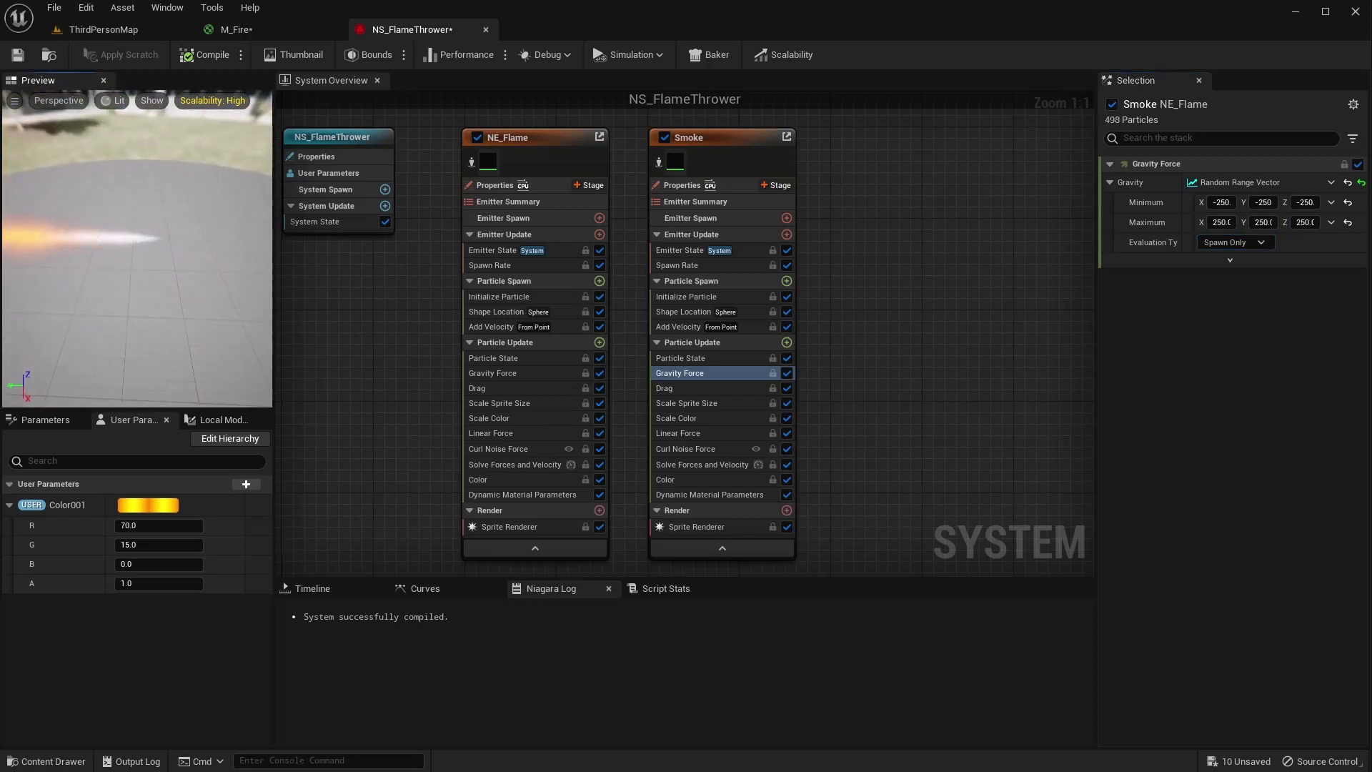
left_click(1222, 202)
type("-")
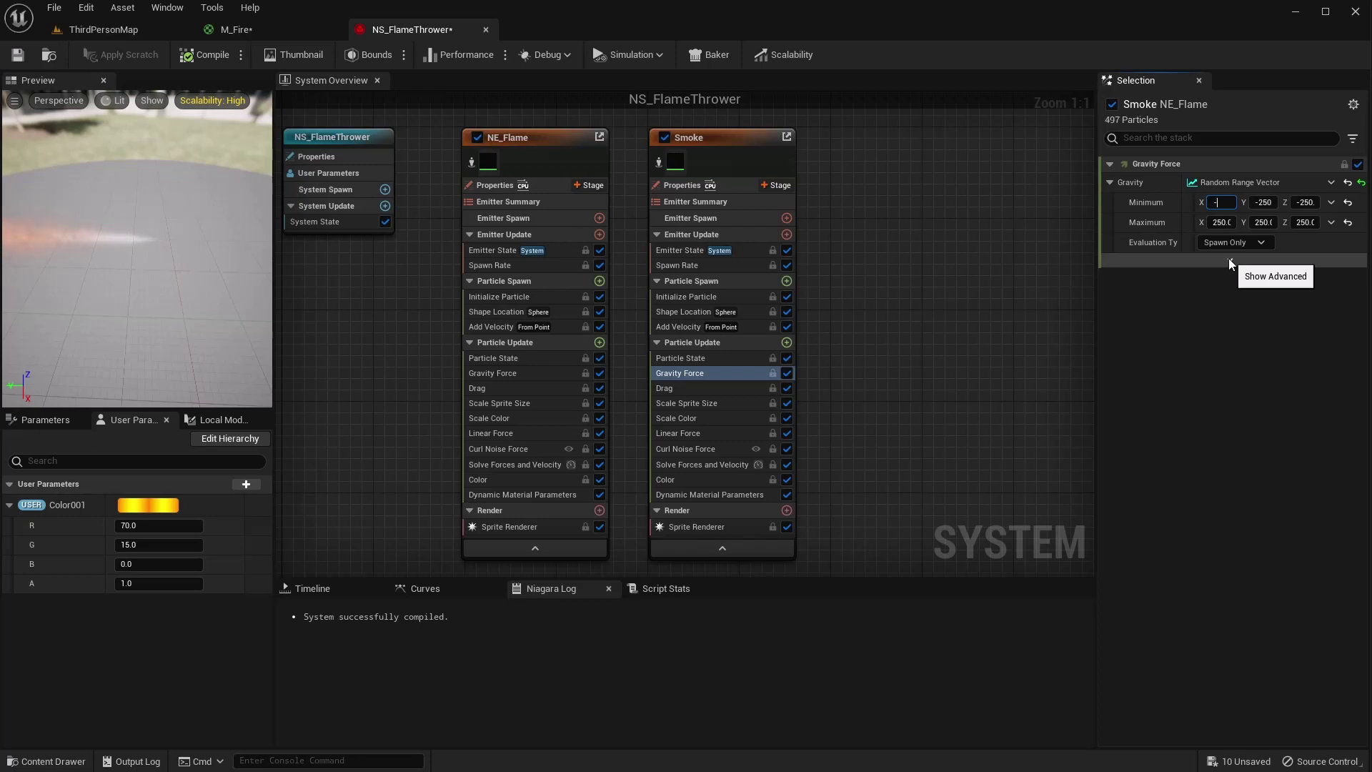
type("500.")
key("Tab")
type("-500")
key("Tab")
type("-500")
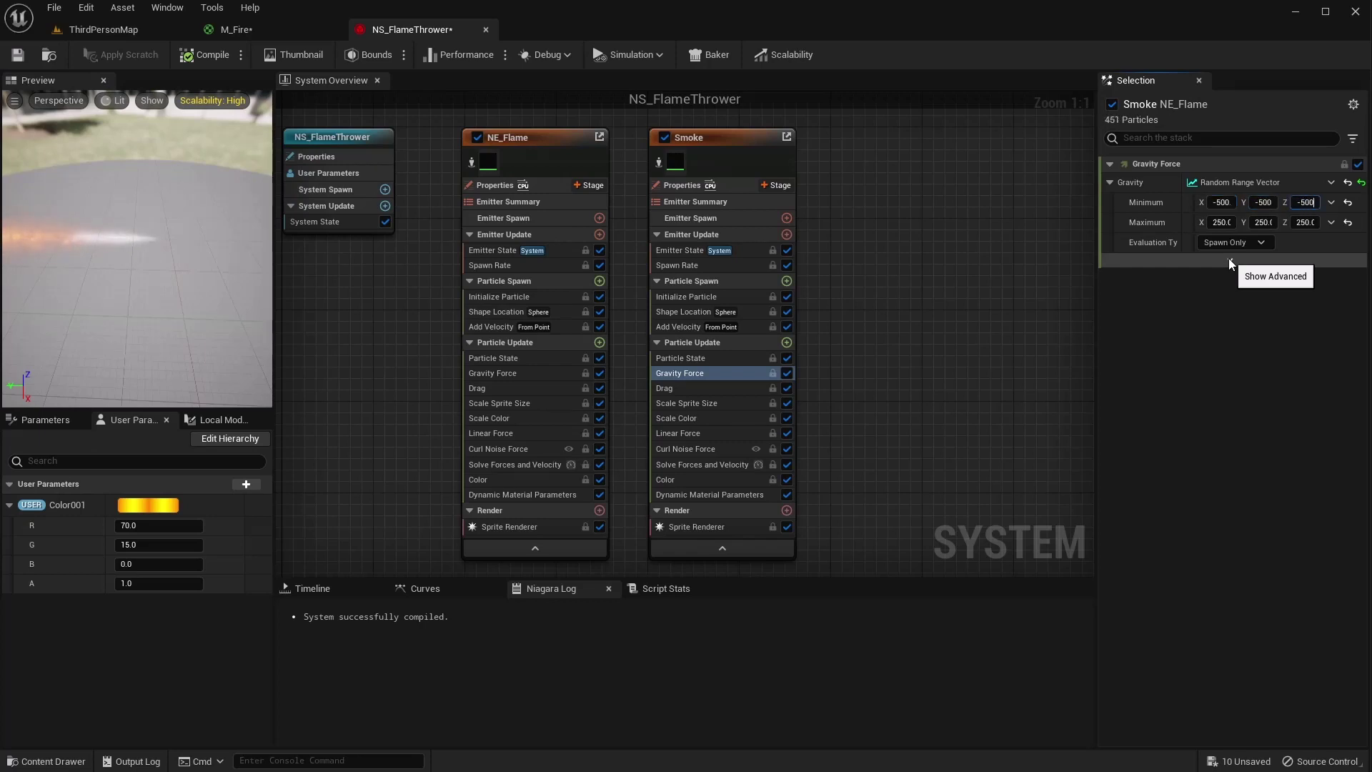
key("Tab")
type("500")
key("Tab")
type("500")
key("Tab")
type("500")
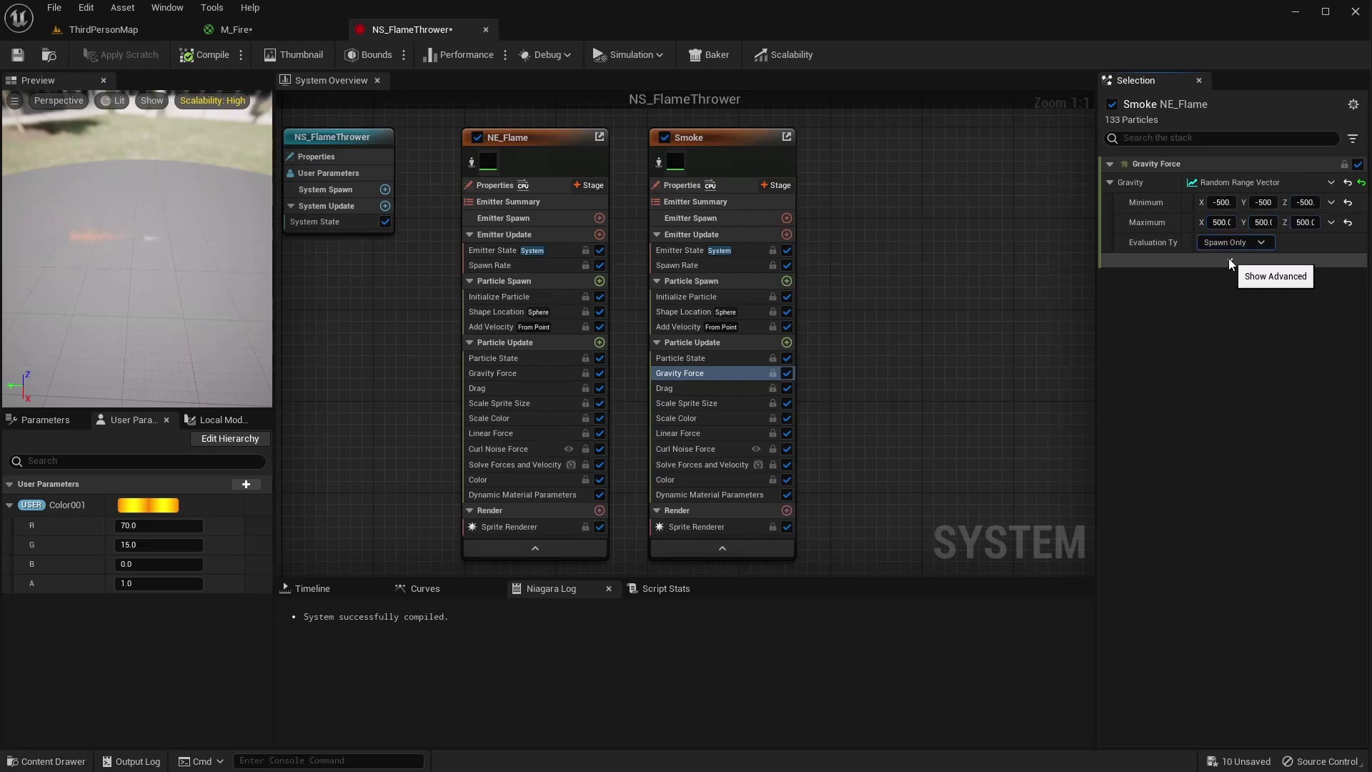
key("Tab")
left_click_drag(114, 240, 127, 277)
scroll(100, 239, "up", 3)
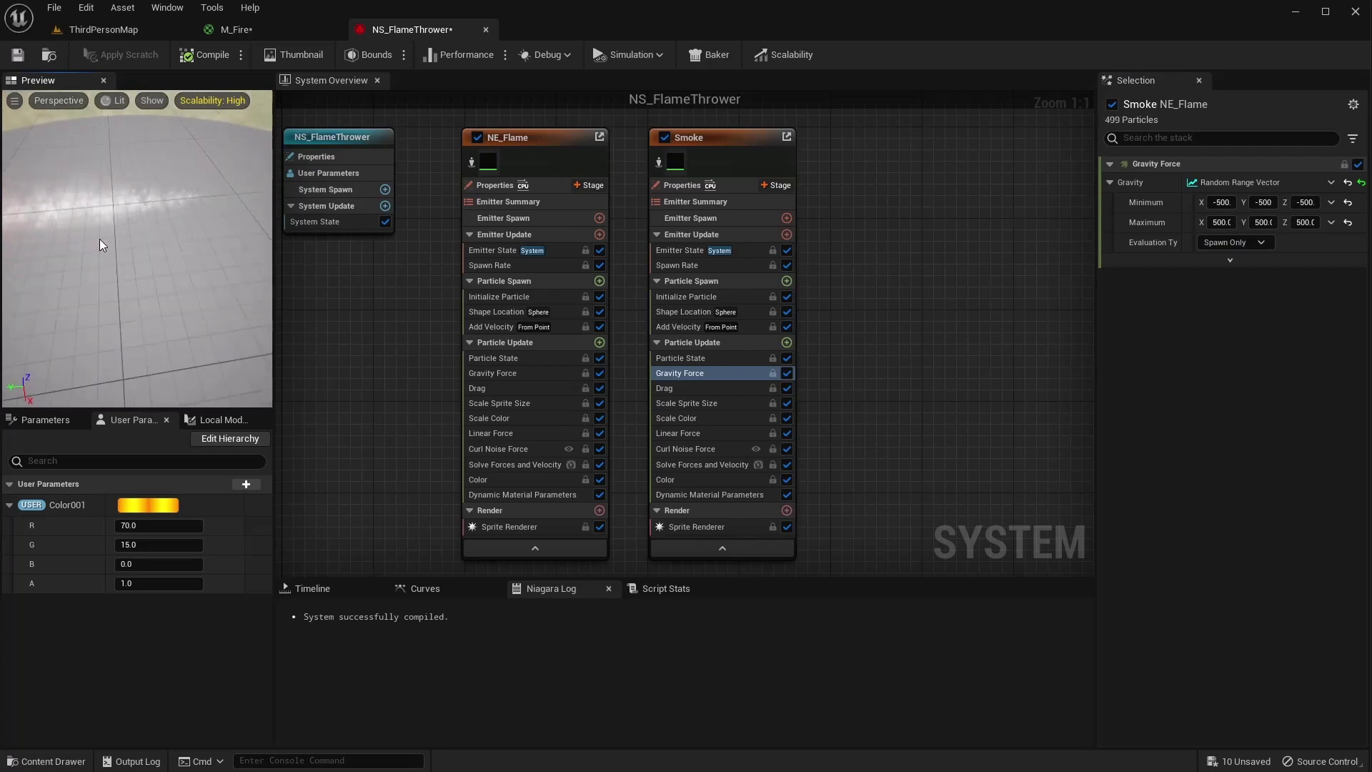
scroll(100, 238, "down", 3)
scroll(100, 239, "up", 3)
left_click_drag(98, 239, 110, 259)
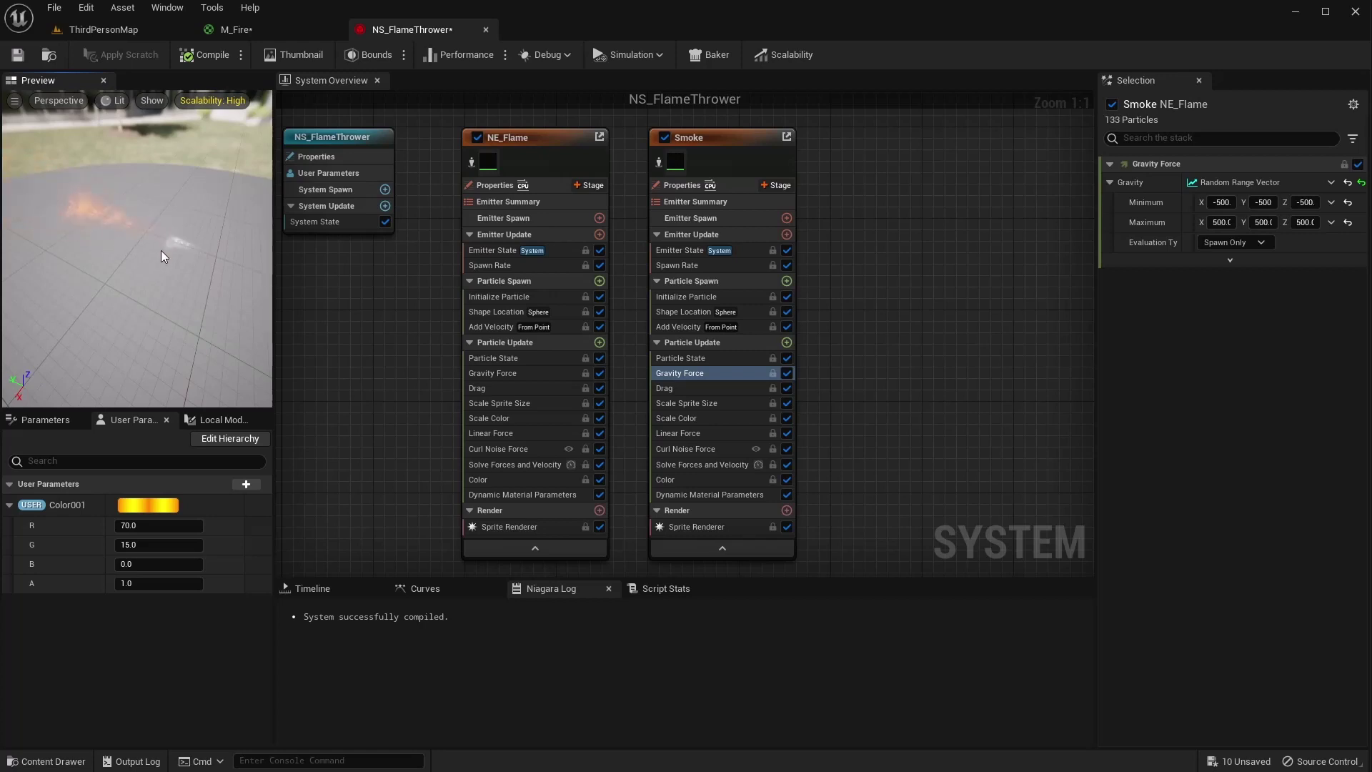
Set the gravity range to minimum -1000, -100, -1000 and maximum 1000 on each axis
left_click(1216, 204)
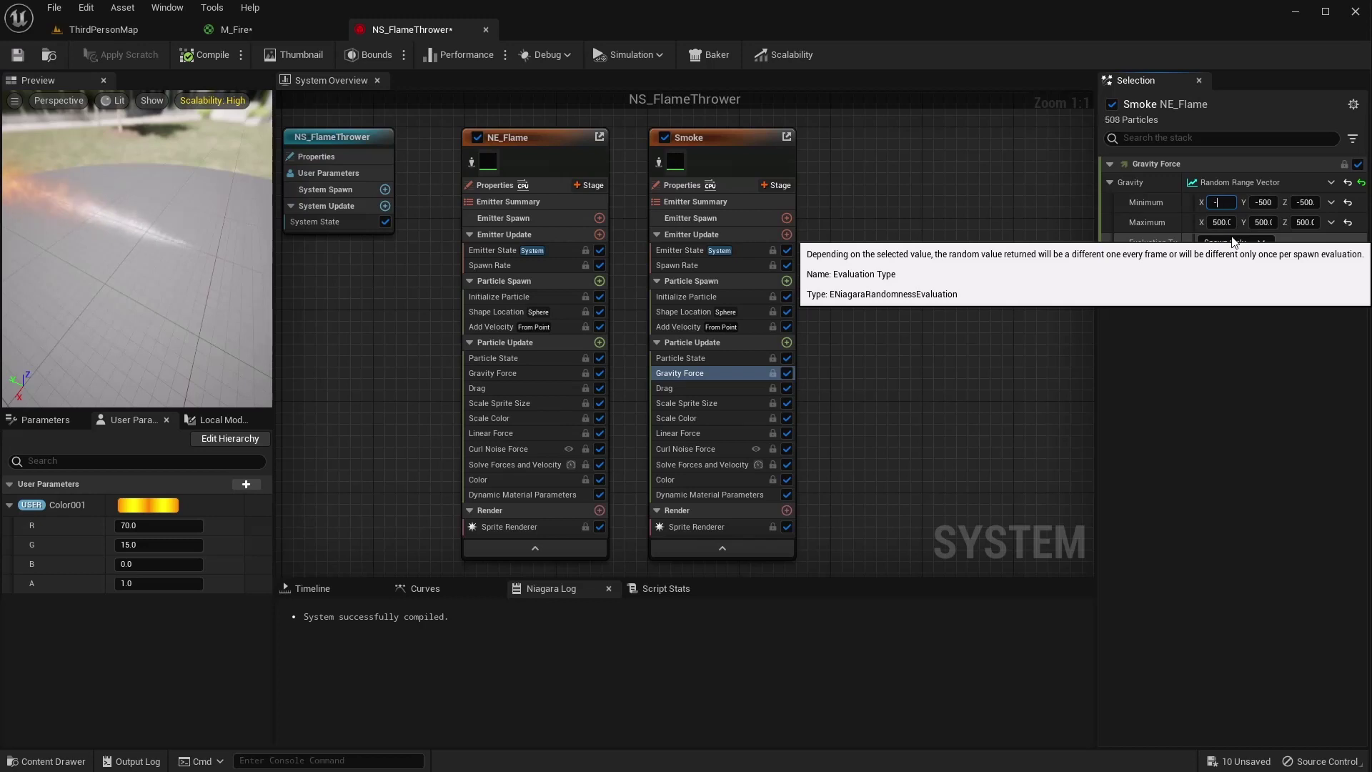
key("Tab")
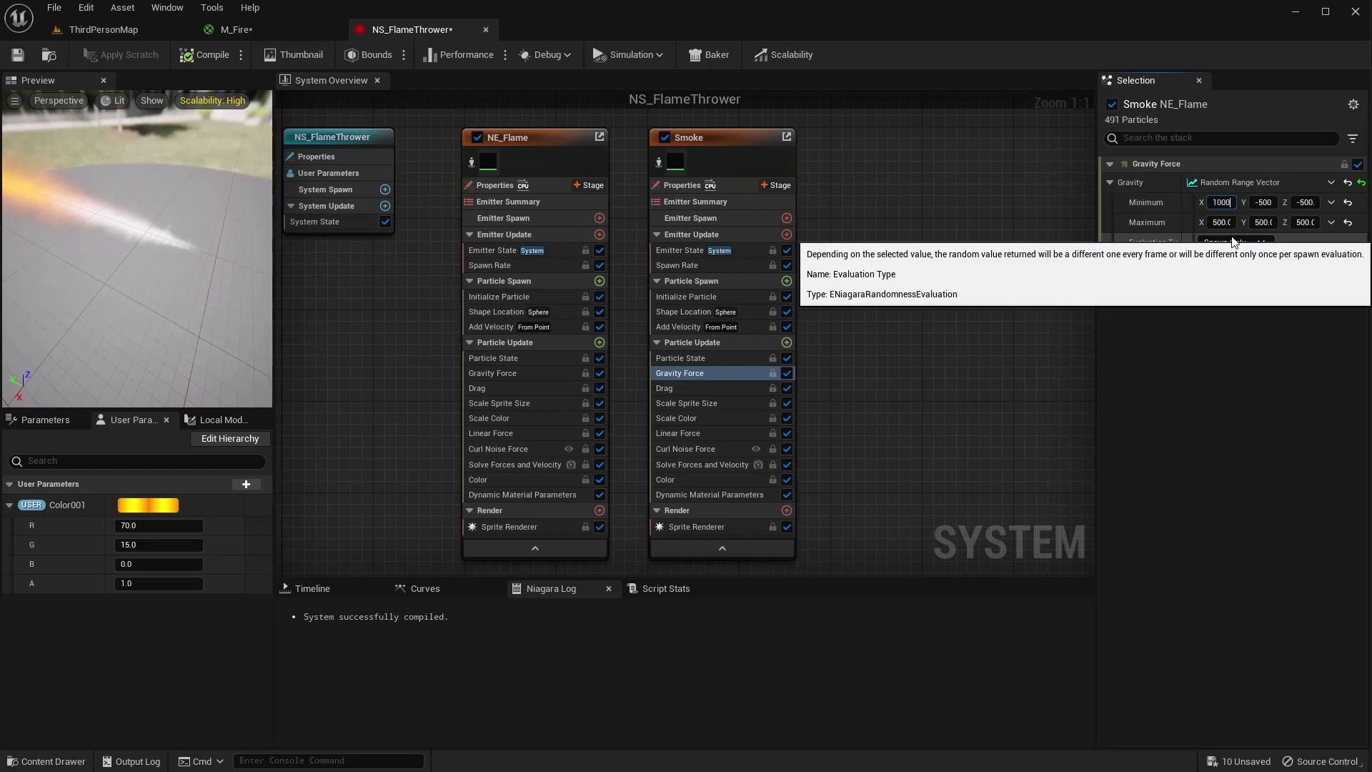
key("Tab")
type("-100")
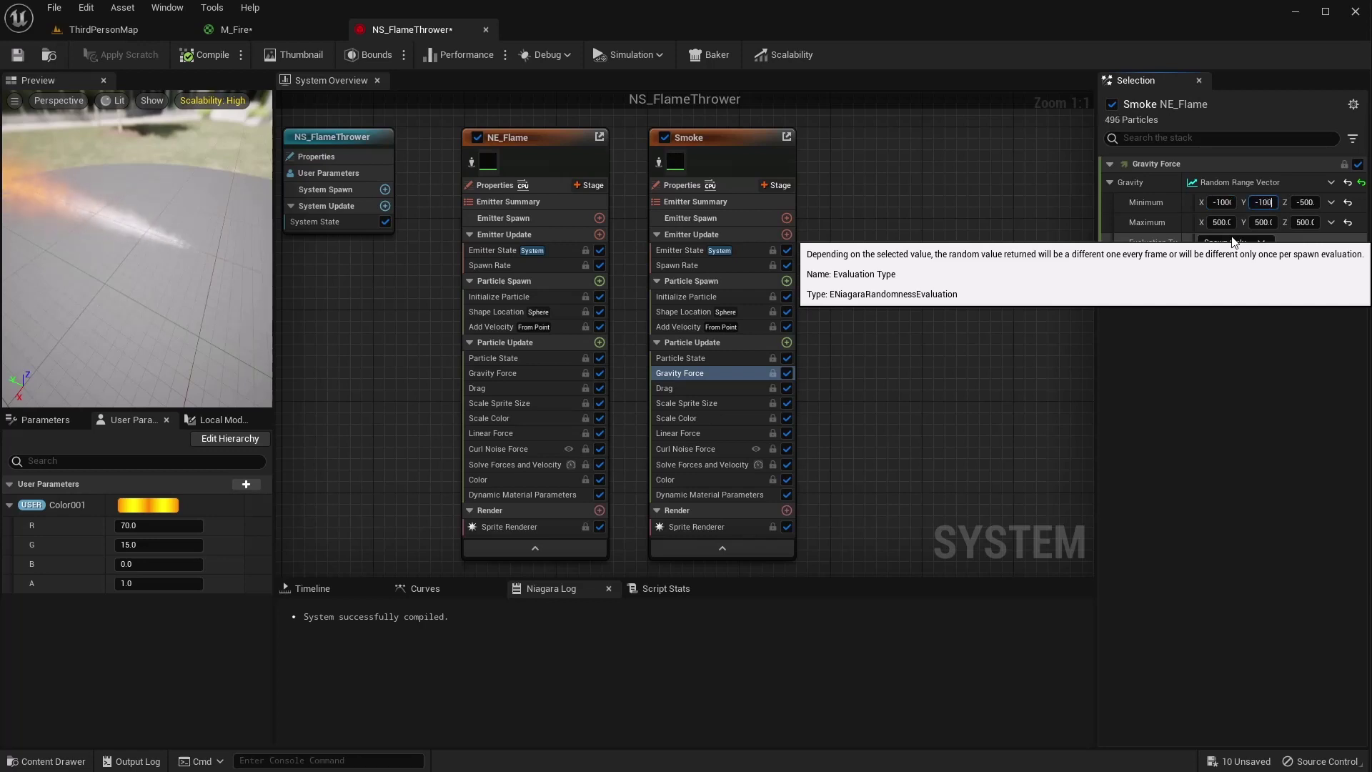
key("Tab")
type("-")
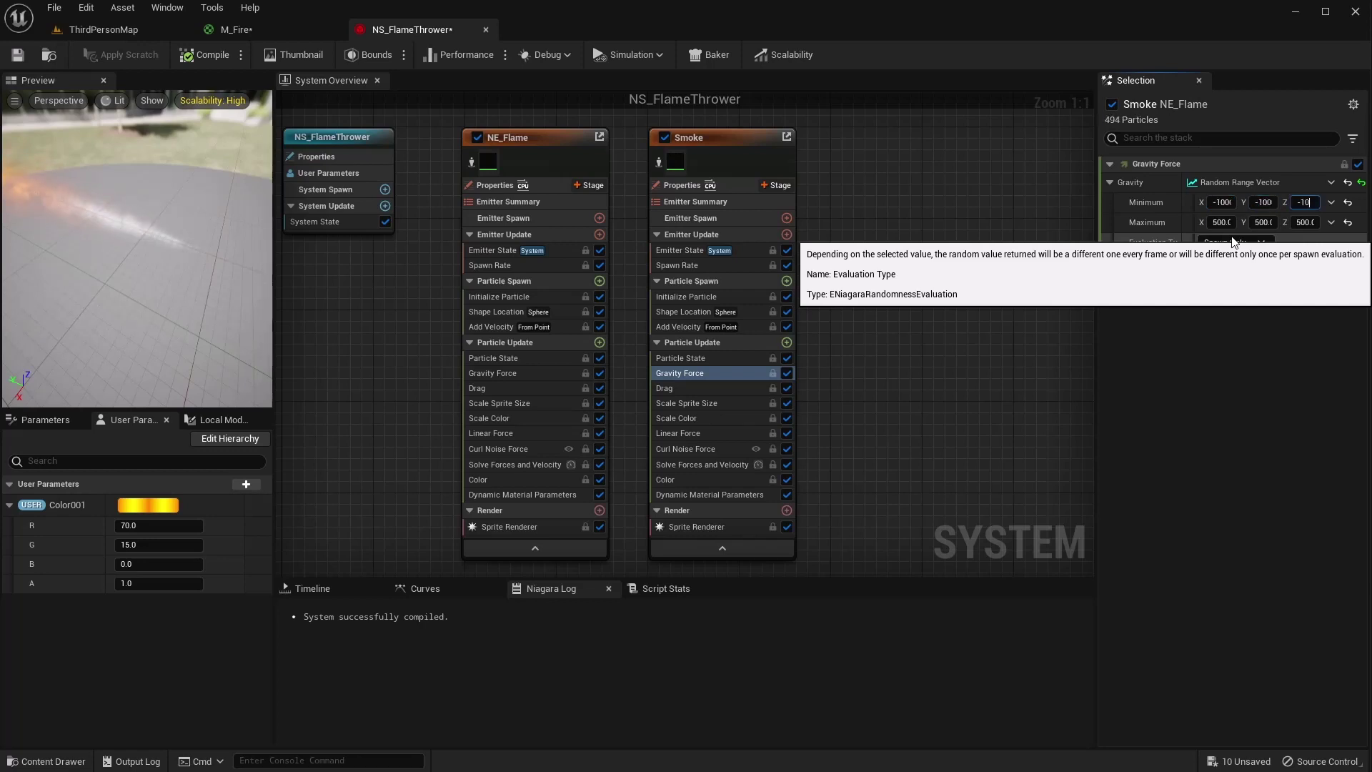
key("Tab")
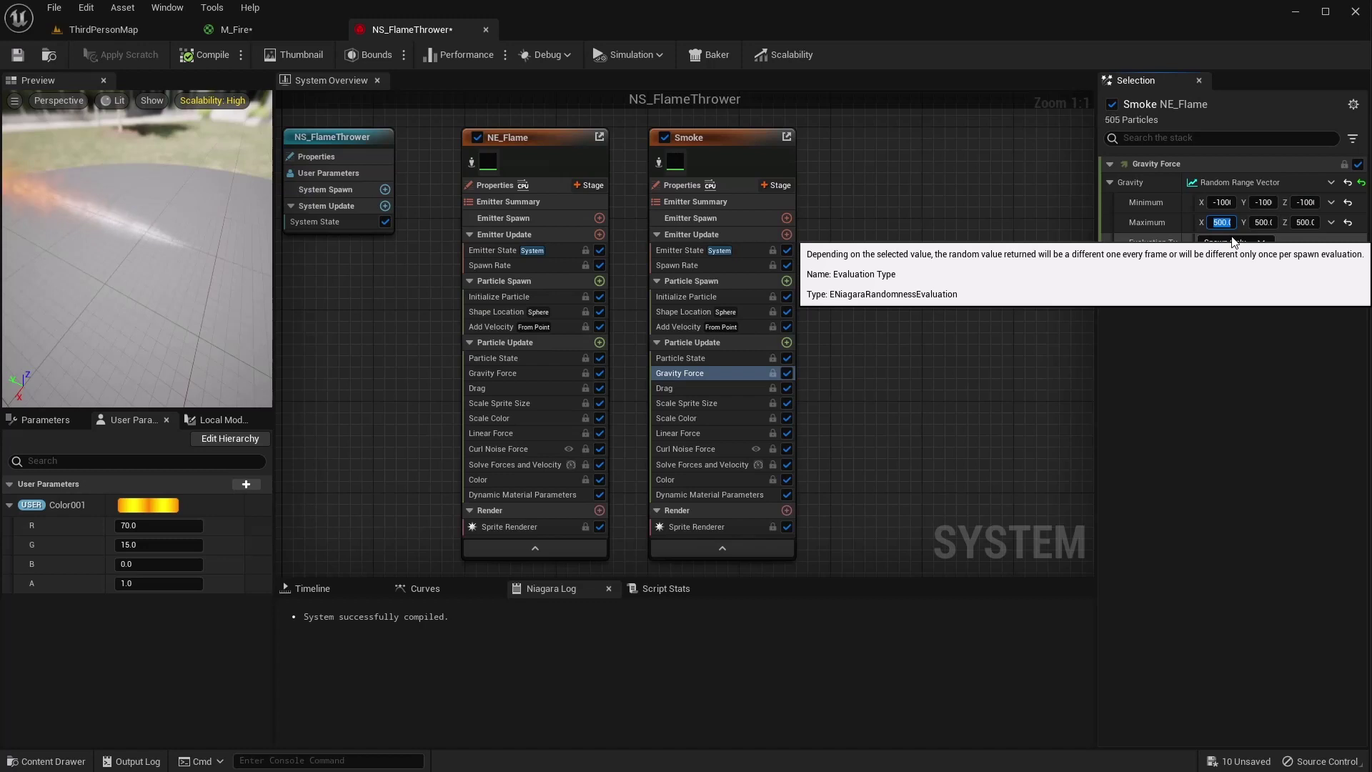
type("1000")
key("Tab")
type("1000")
key("Tab")
type("1000")
key("Return")
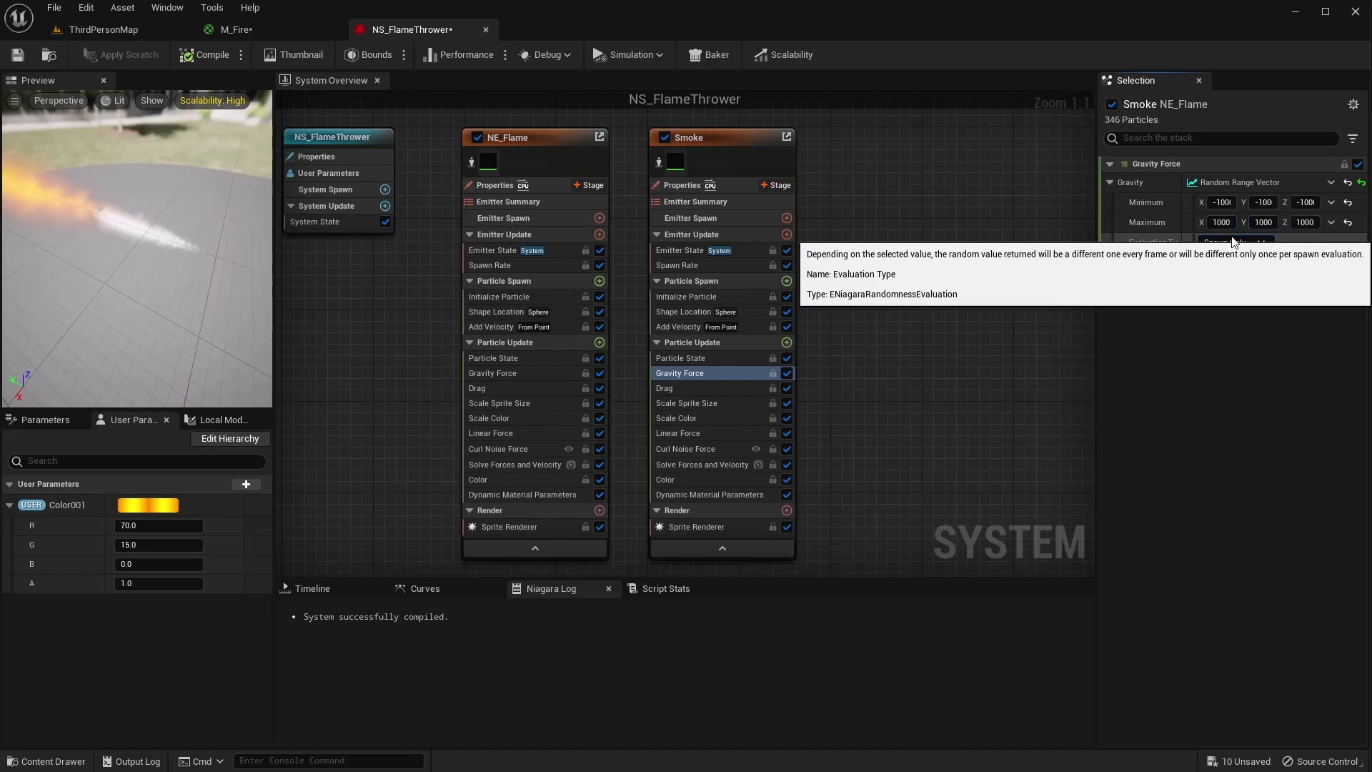
left_click_drag(164, 247, 91, 220)
scroll(163, 238, "down", 2)
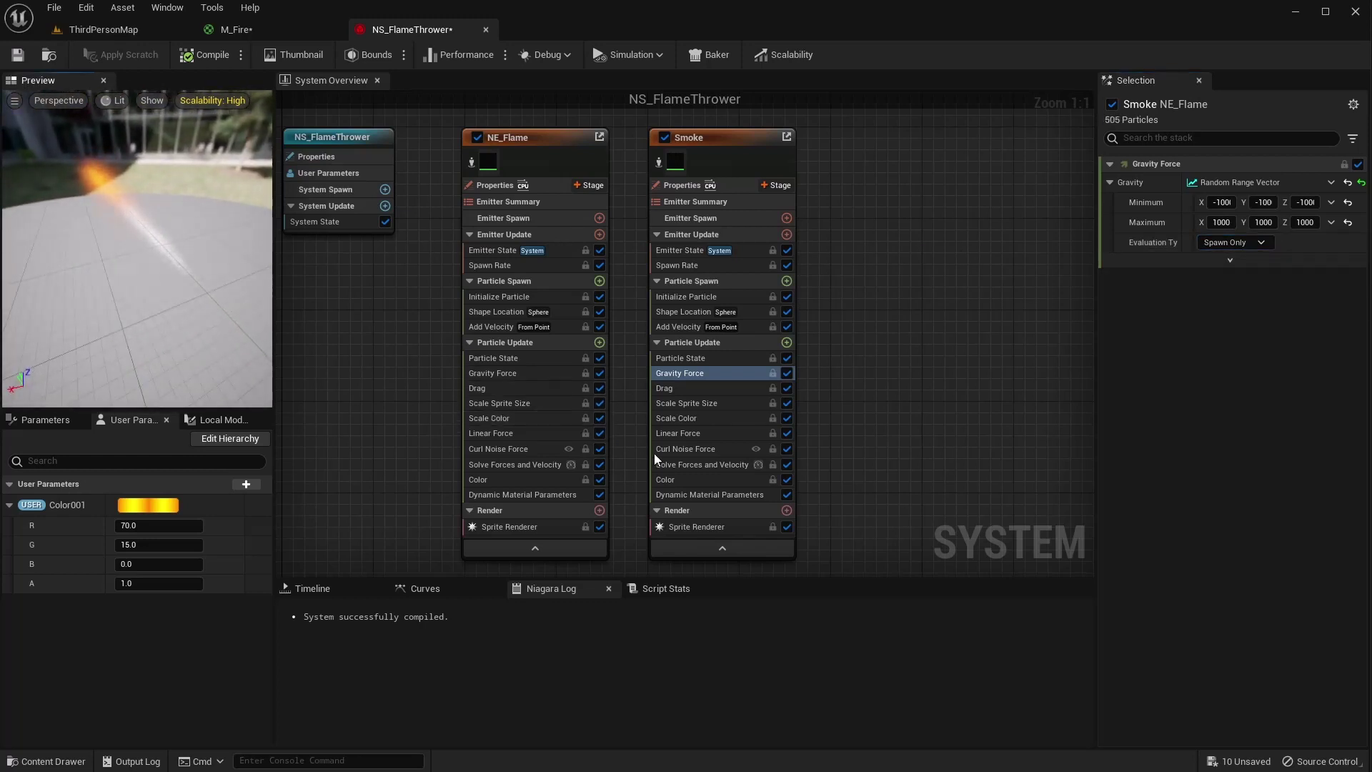
Set Smoke's Linear Force Y to 2500, after comparing 250 and 4000
left_click(673, 437)
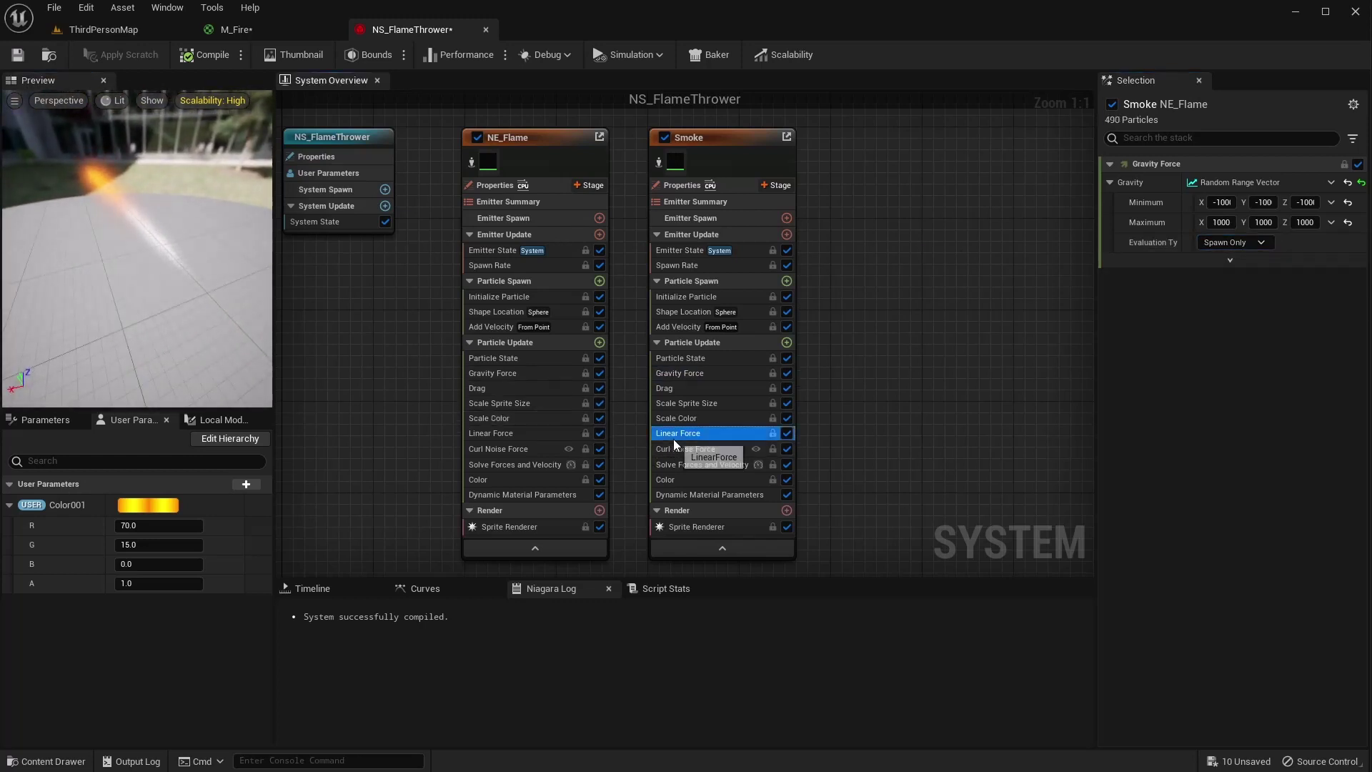
left_click(1258, 182)
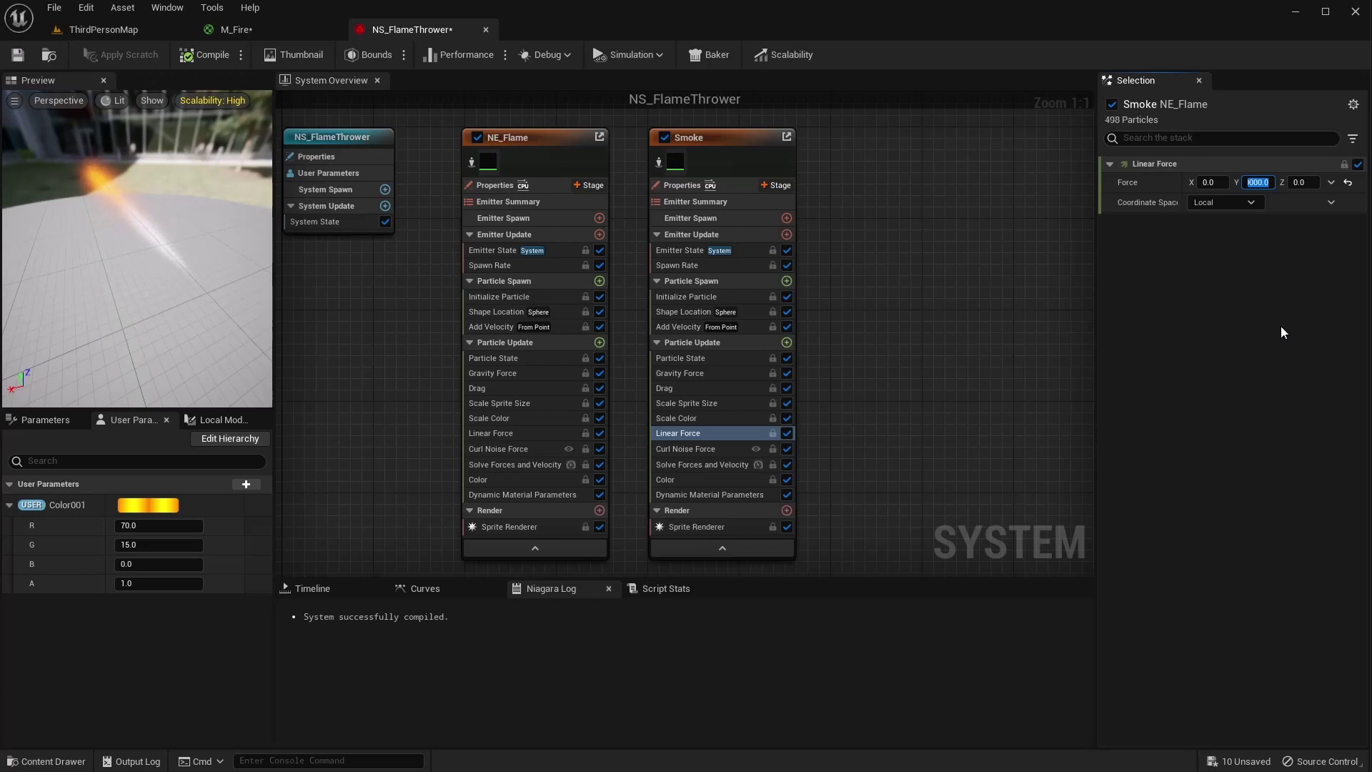
type("2500")
key("Return")
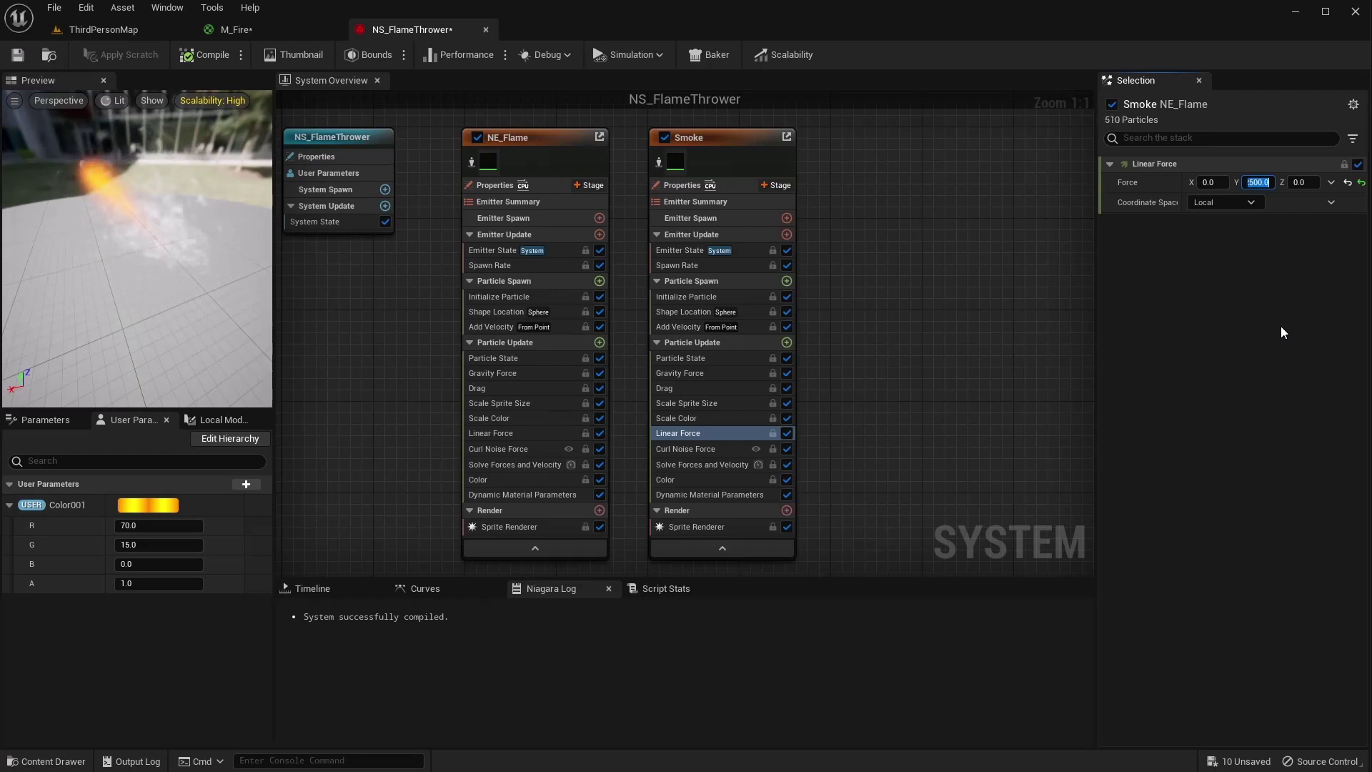
type("250")
key("Return")
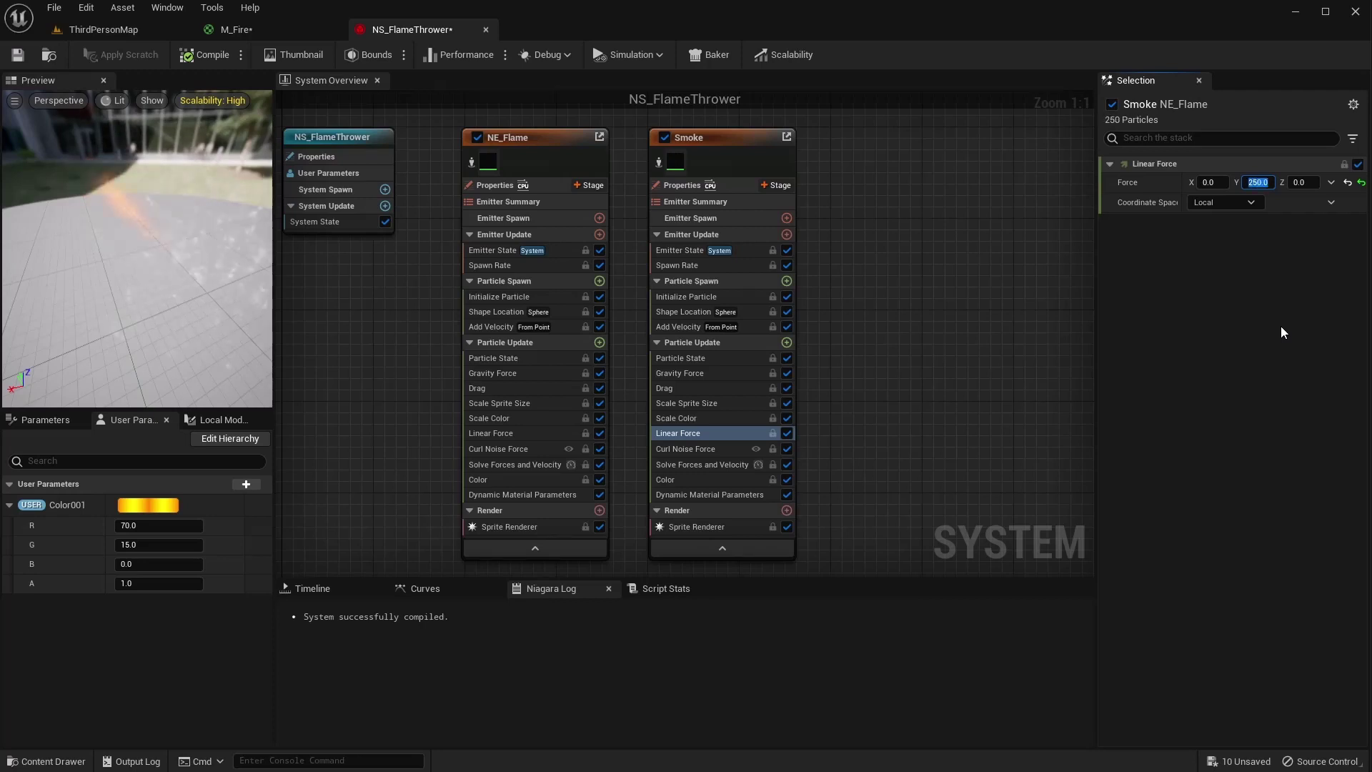
type("400")
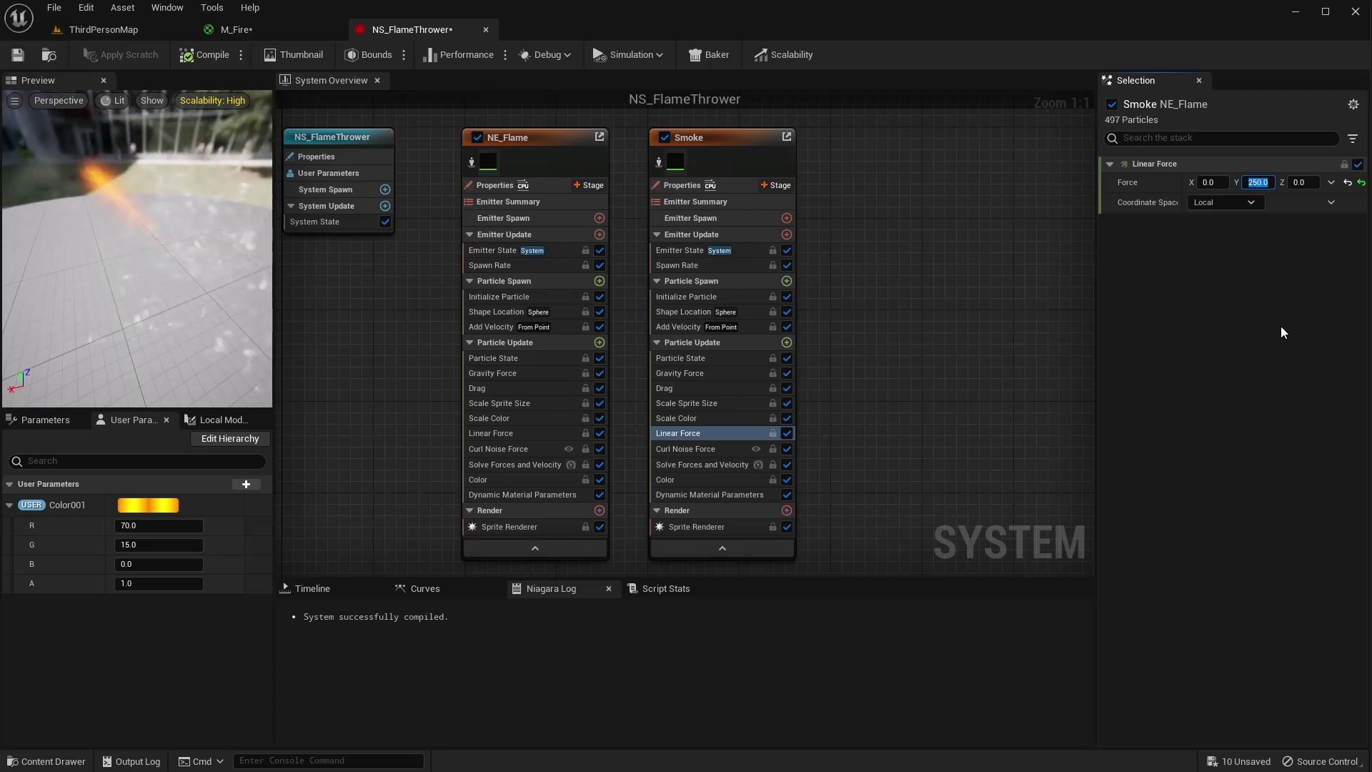
type("00")
key("Return")
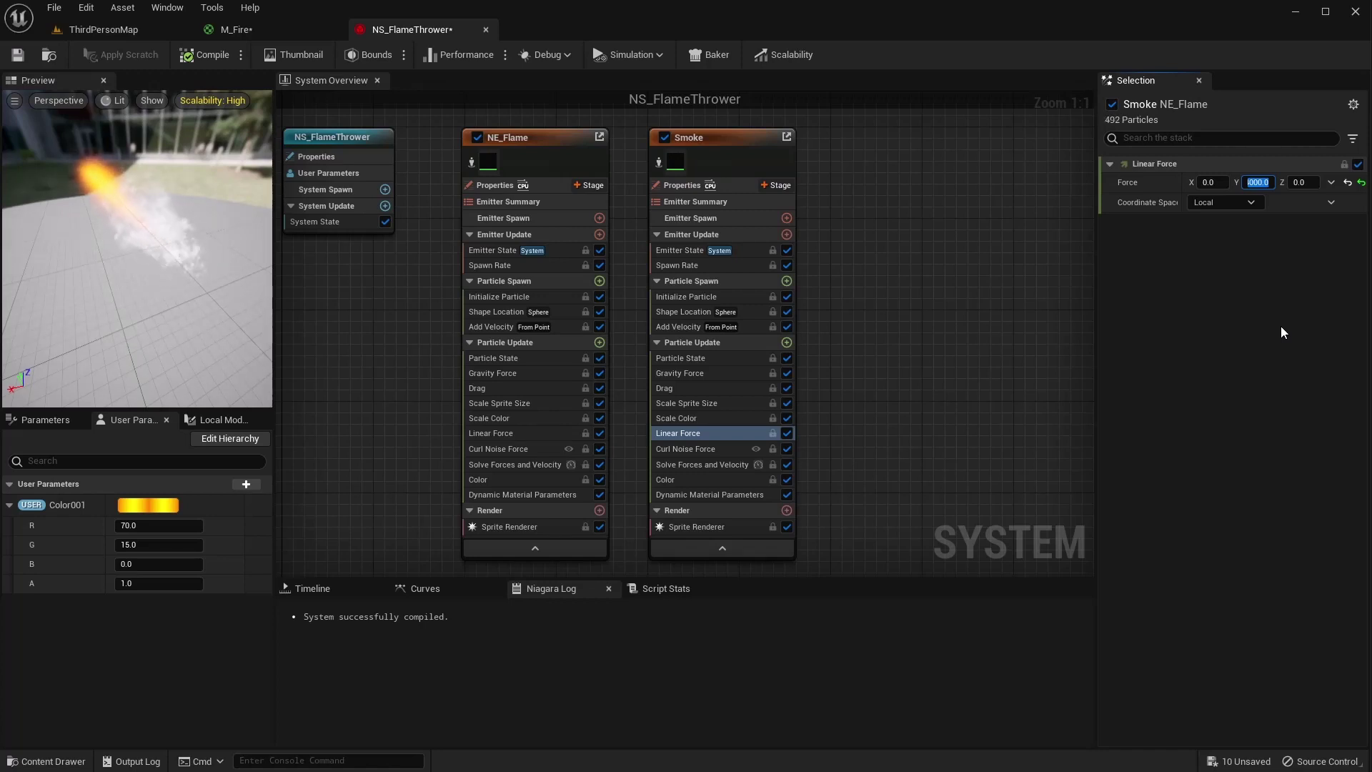
type("250")
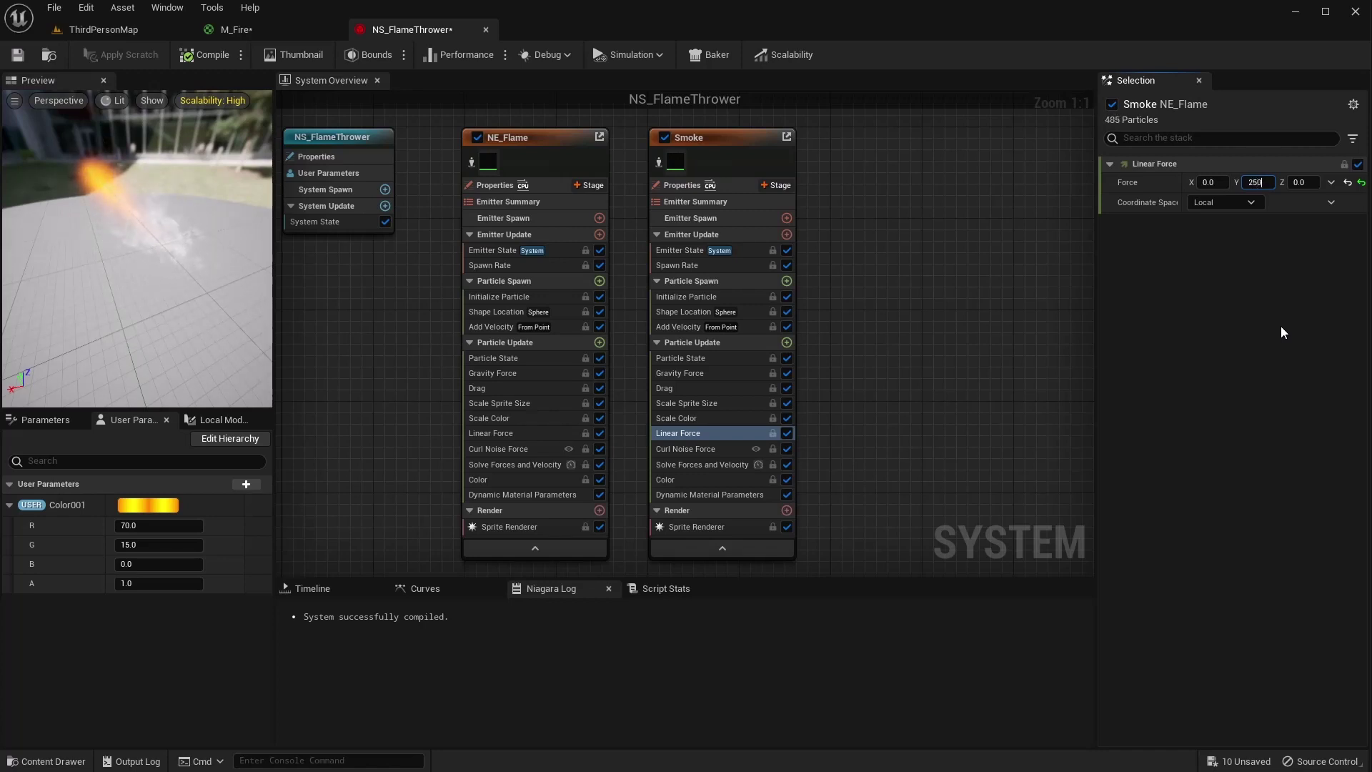
type("0")
key("Return")
left_click_drag(84, 238, 80, 198)
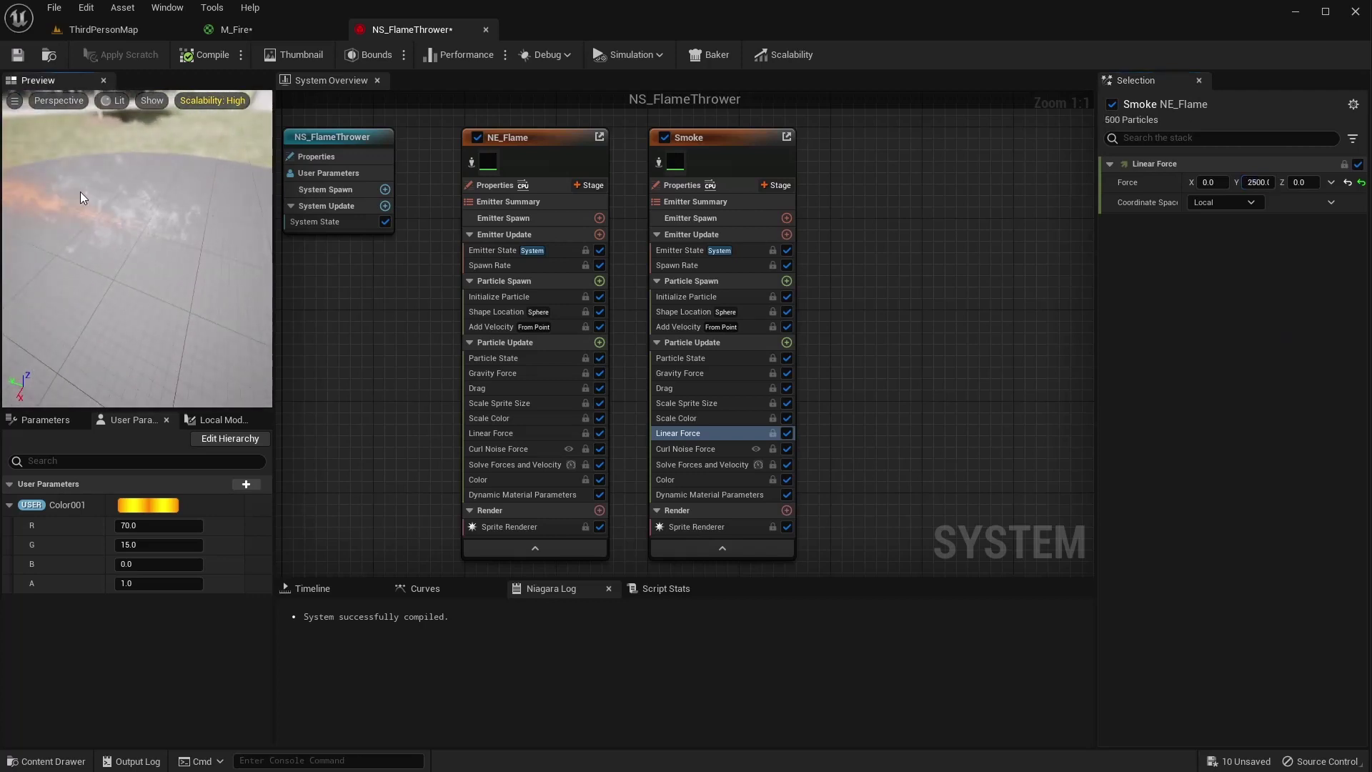
Try a Smoke gravity range of -250 to 250 on every axis
left_click(688, 375)
left_click(1233, 203)
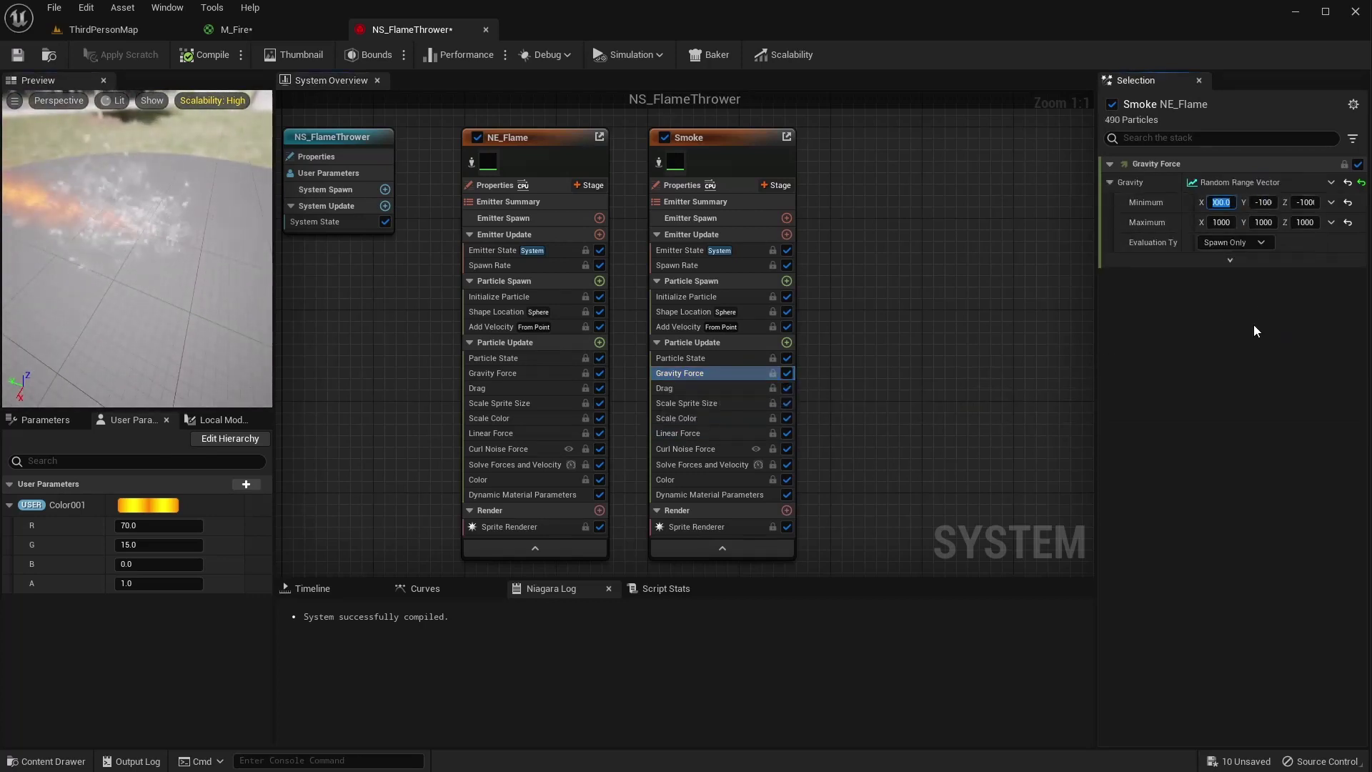
type("-250")
key("Tab")
type("-250")
key("Tab")
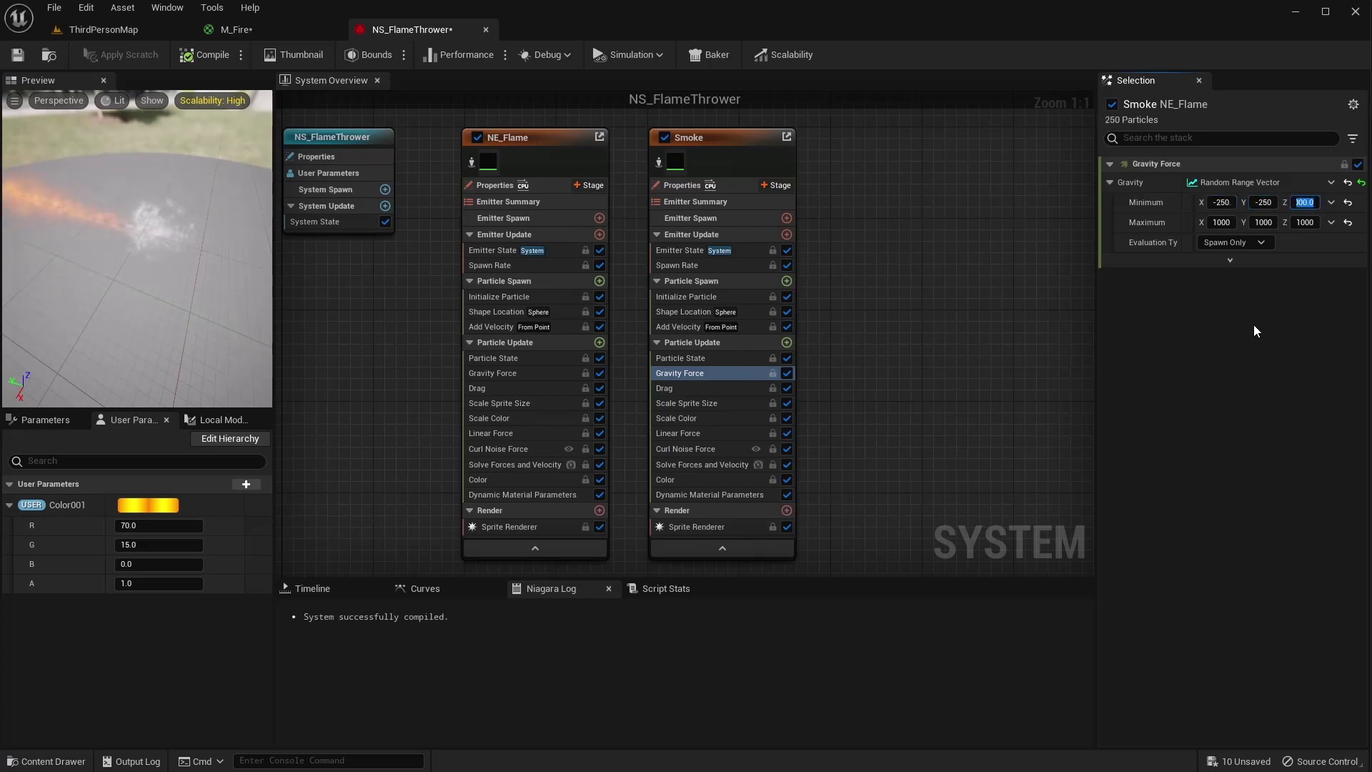
type("-250")
key("Tab")
type("250")
key("Tab")
type("250")
key("Tab")
type("250")
key("Tab")
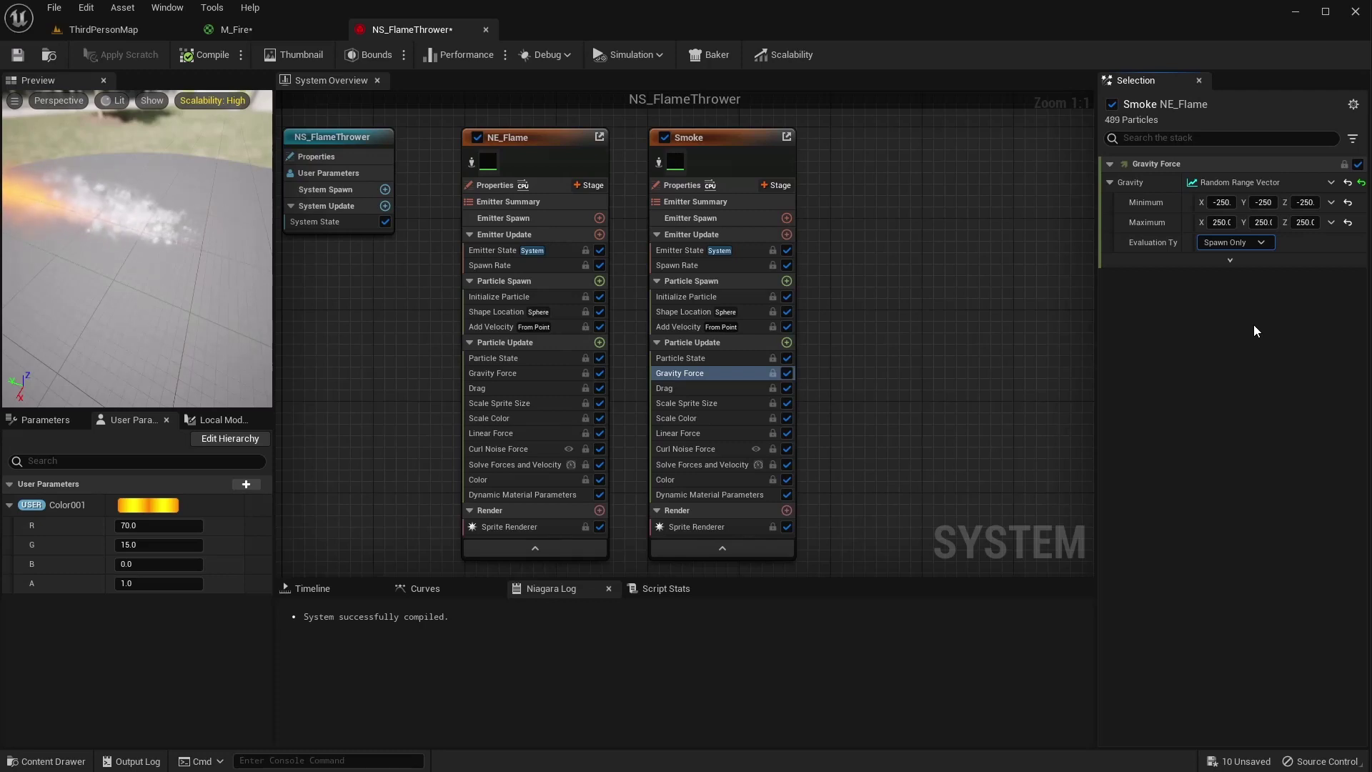
Narrow the gravity range to minimum -100 and maximum 100 on X, Y and Z
left_click(1228, 205)
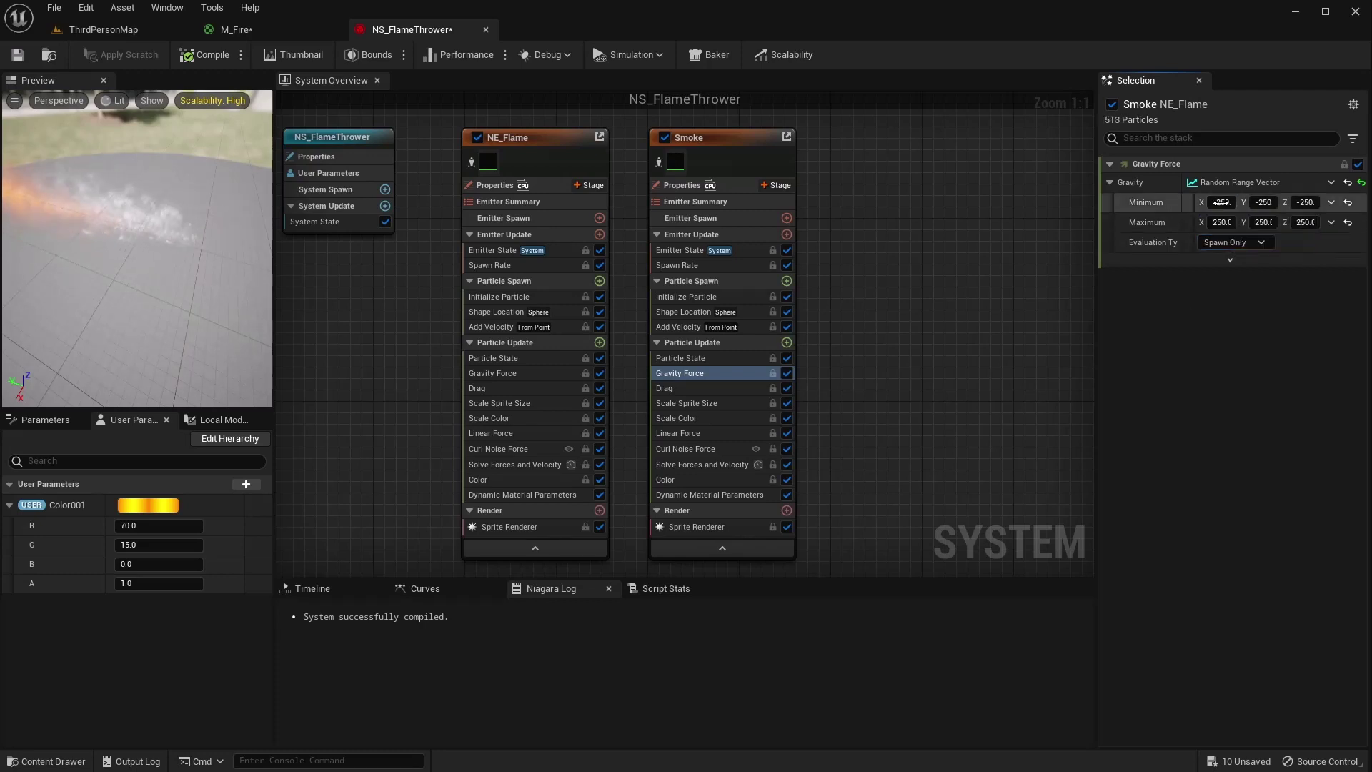
type("-100")
key("Tab")
type("-100")
key("Tab")
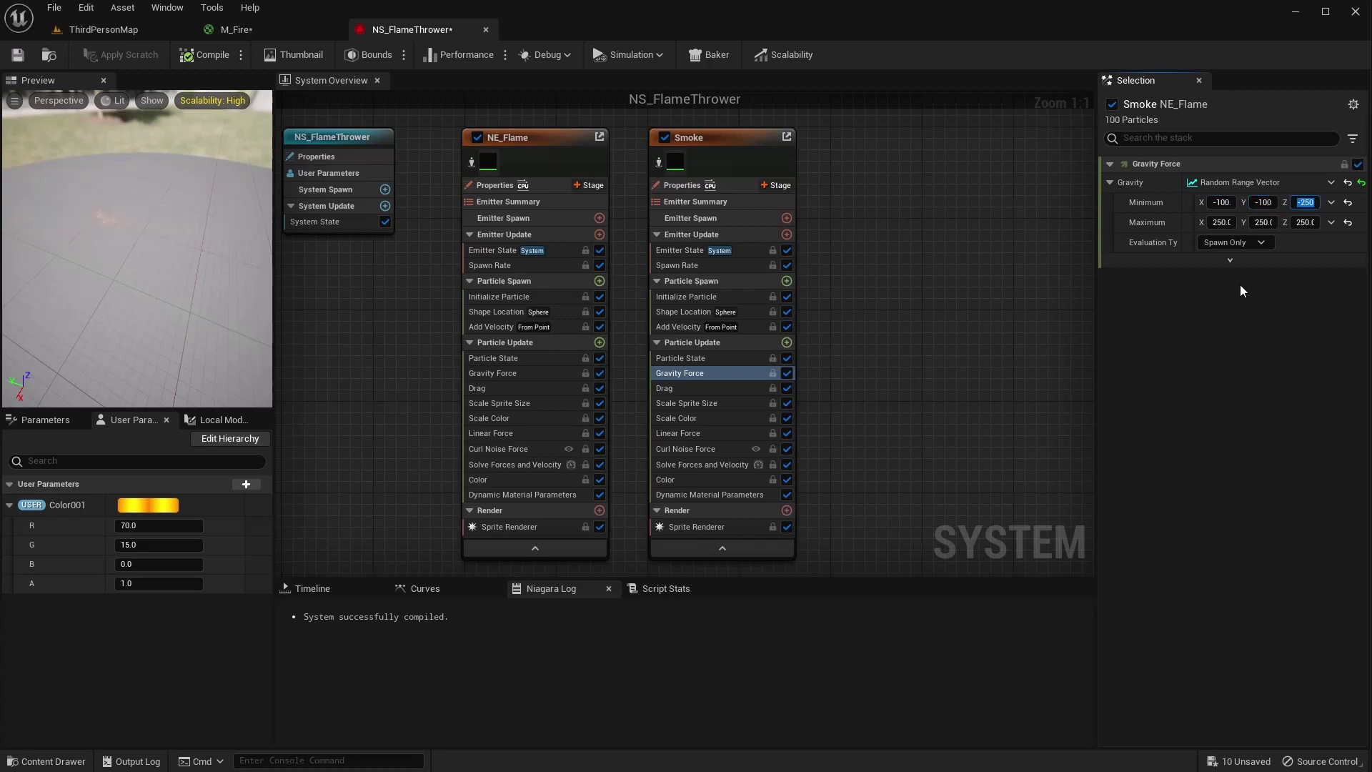
type("-100")
key("Tab")
type("100")
key("Tab")
type("100")
key("Tab")
type("100")
left_click(149, 227)
scroll(149, 228, "up", 1)
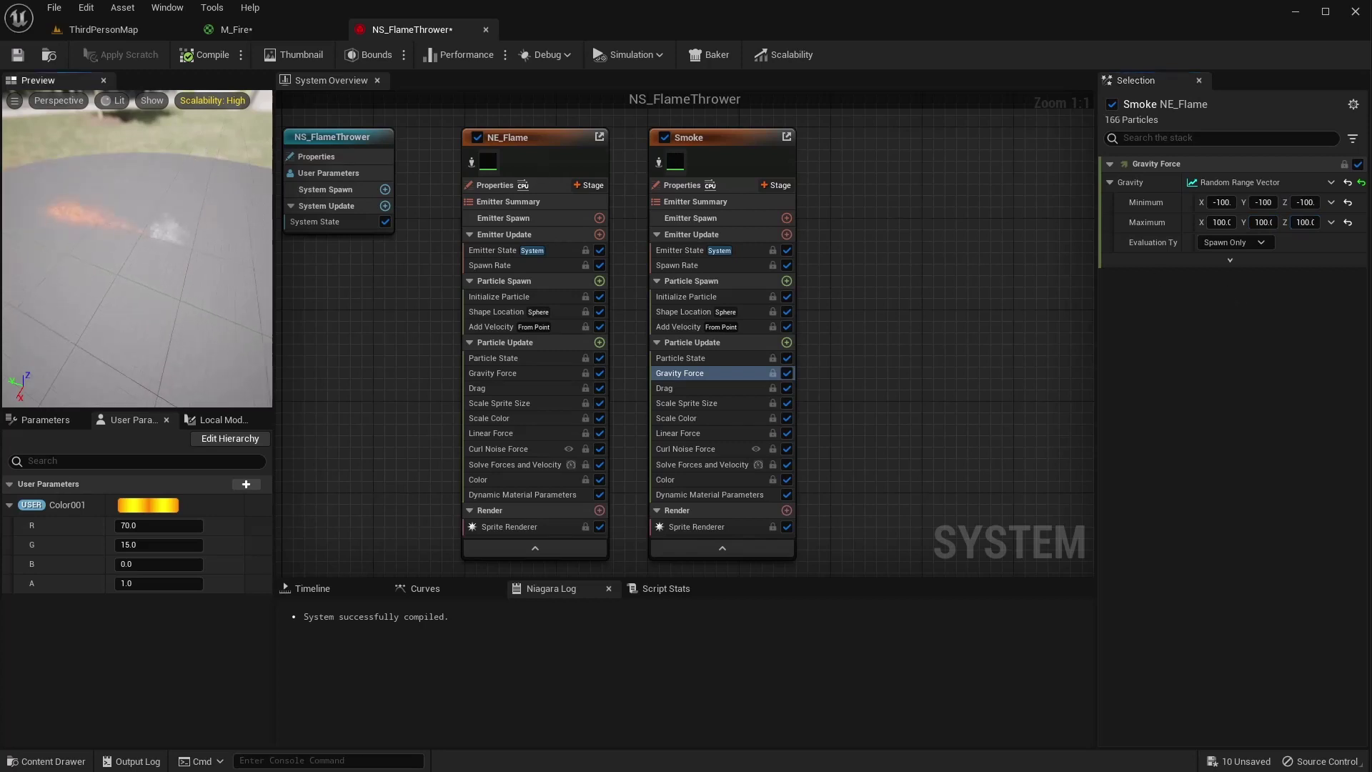
left_click_drag(148, 227, 137, 170)
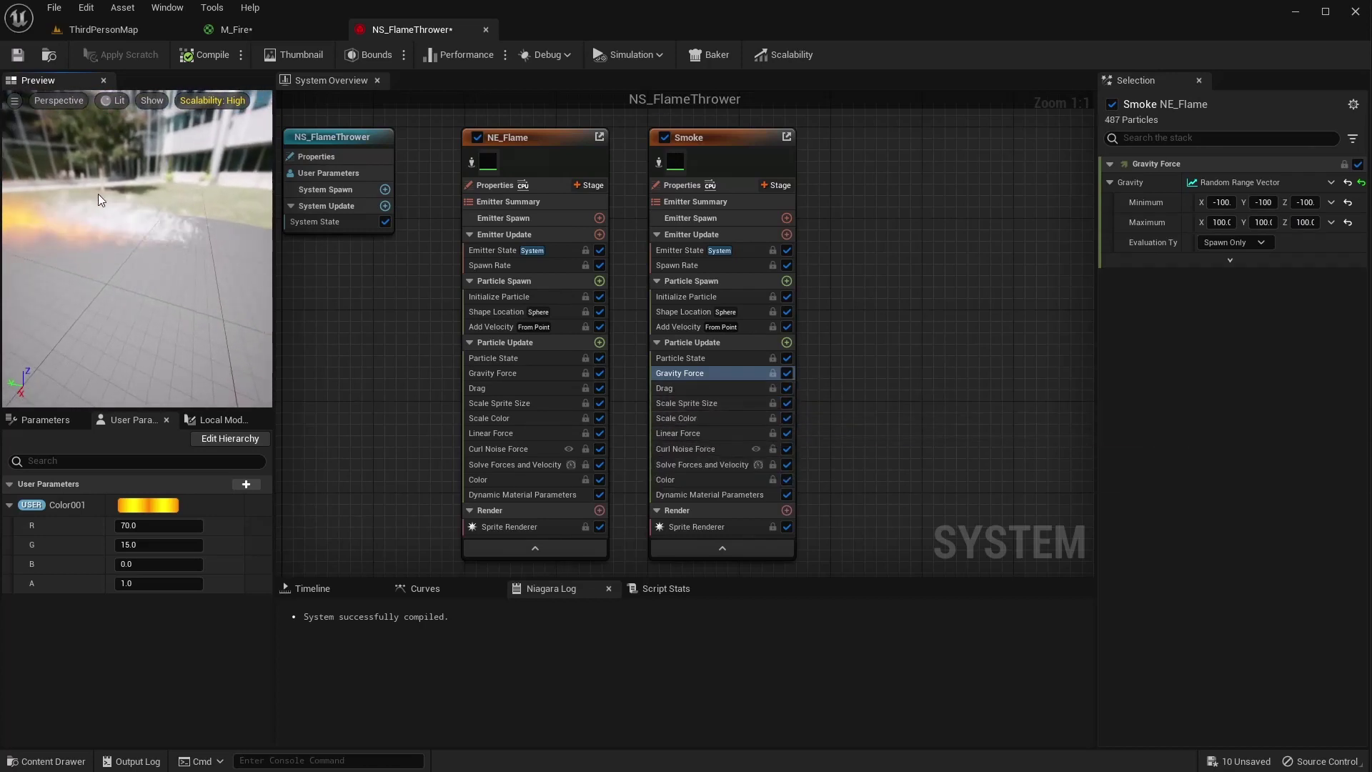
Lower the Smoke emitter's Spawn Rate from 500 to 200
left_click(722, 265)
left_click(1203, 183)
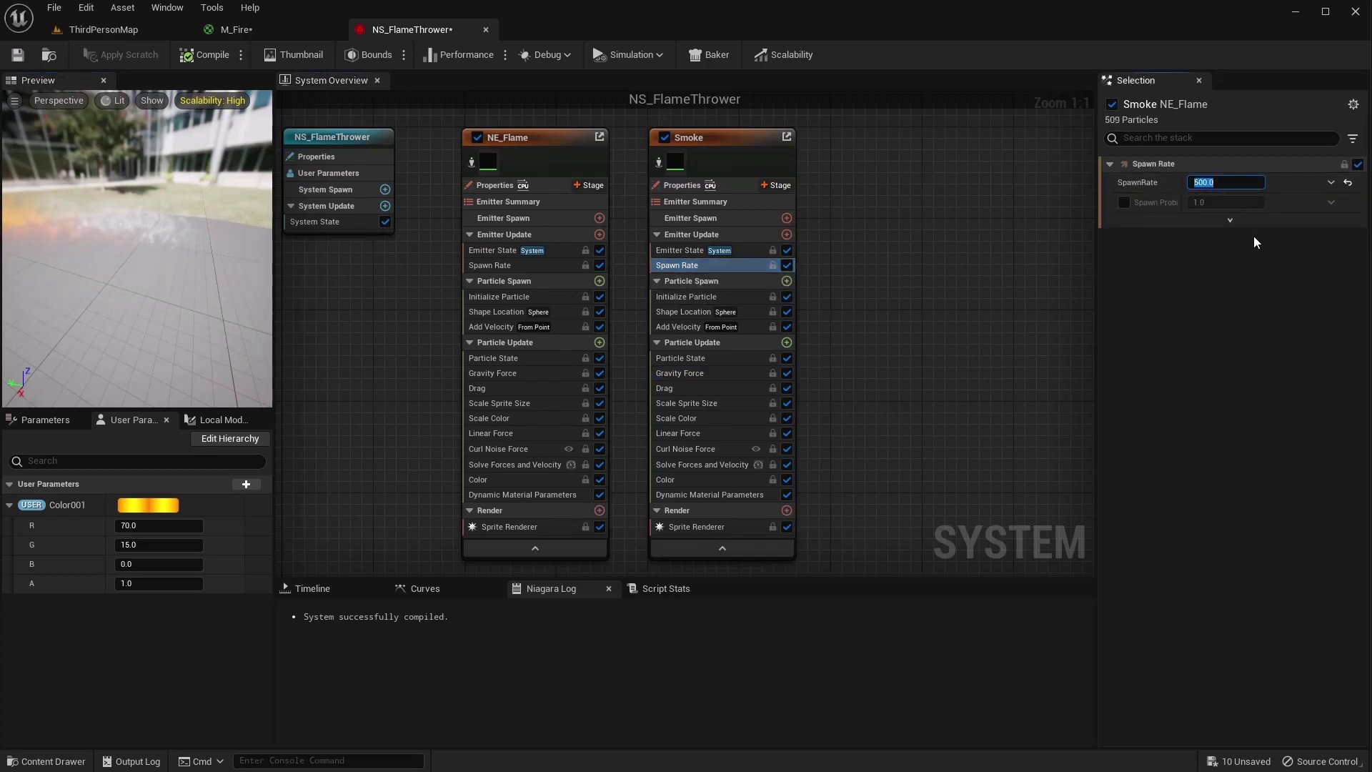
type("200")
key("Return")
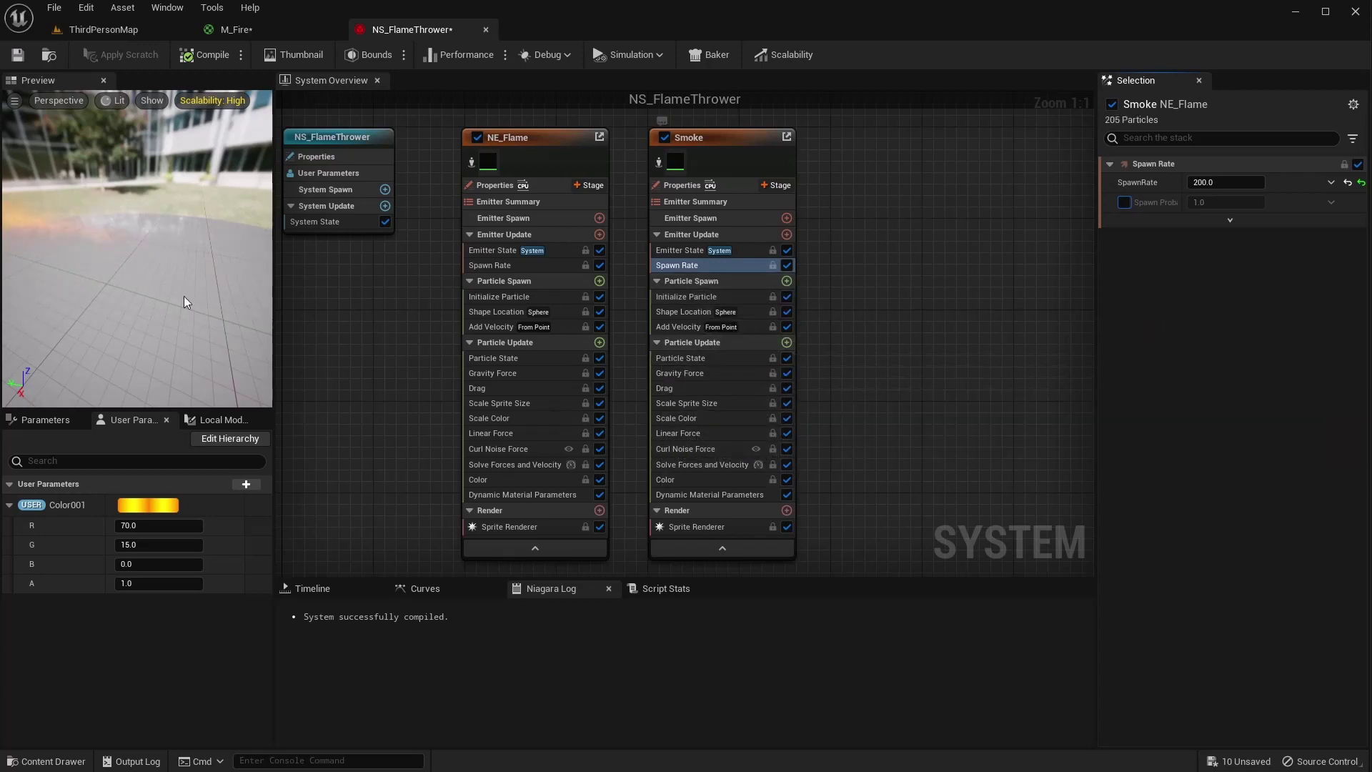
Add a Curl Noise Force module to Smoke's Particle Spawn, fixing its Apply Initial Forces dependency
left_click(787, 281)
type("curl")
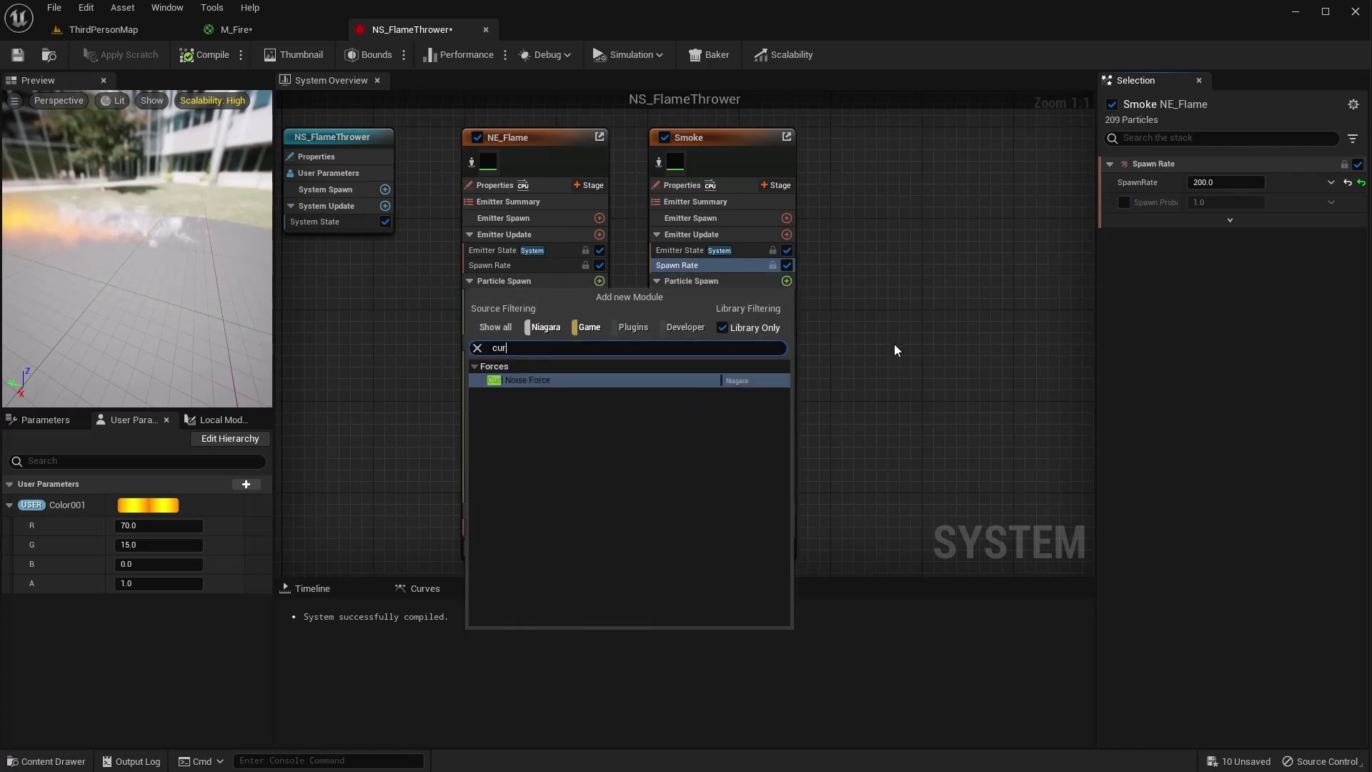
key("Return")
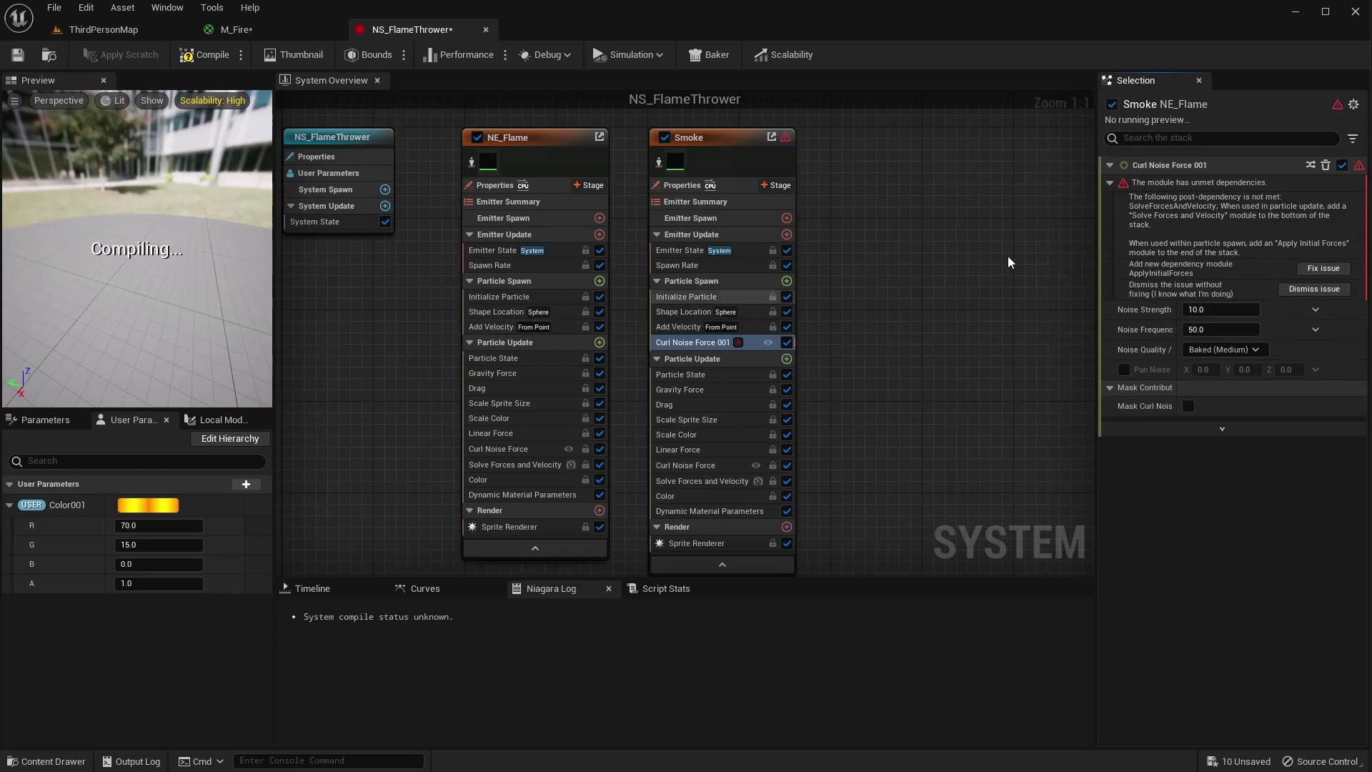
left_click(1324, 269)
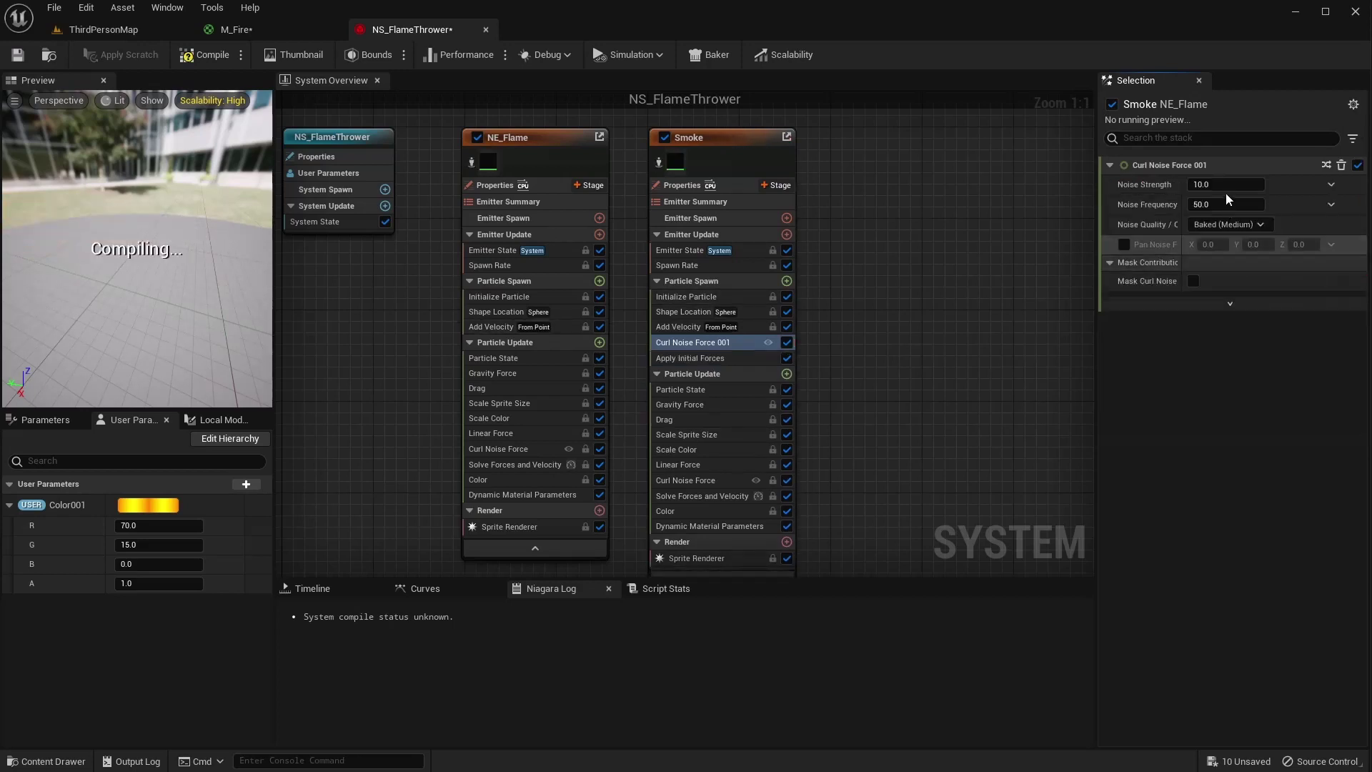
Set the curl noise strength to 500 and the noise frequency to 100
left_click(1225, 191)
type("500")
key("Tab")
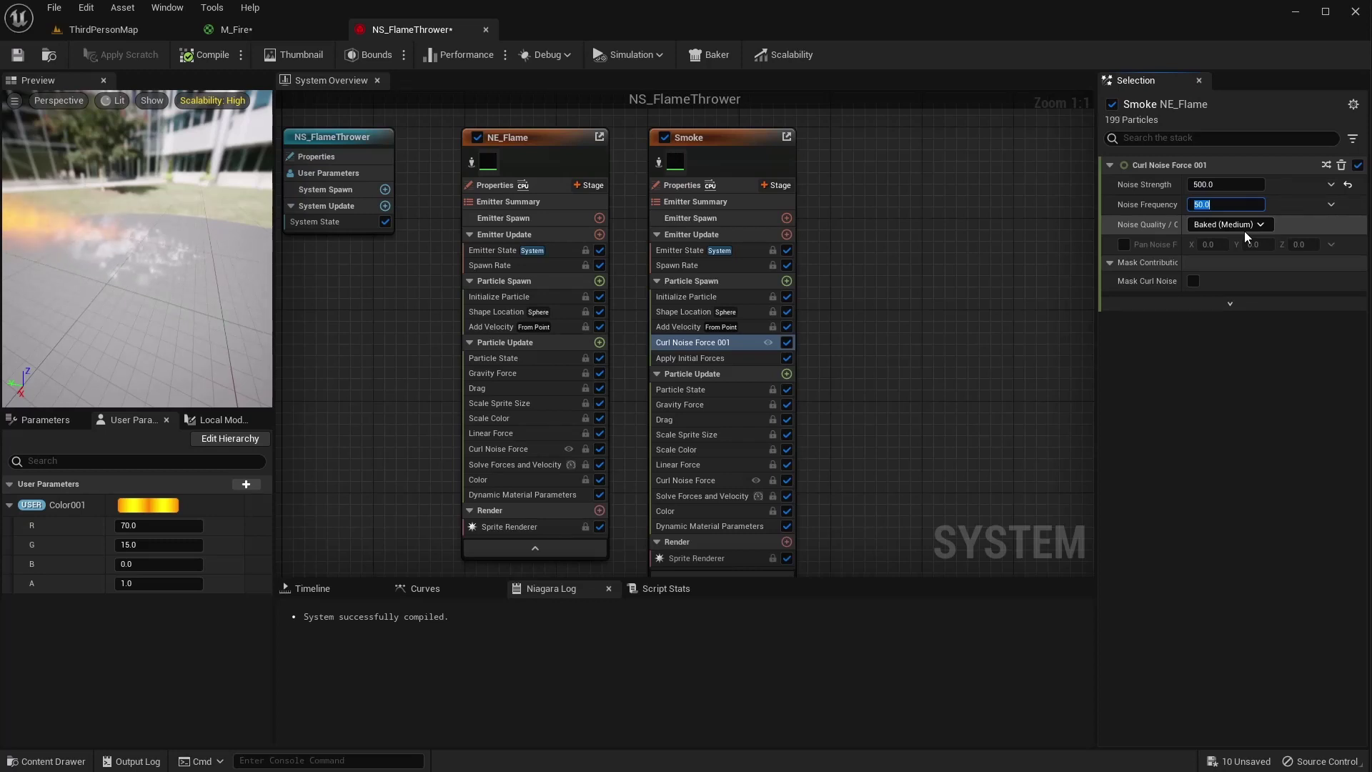
type("20")
key("Return")
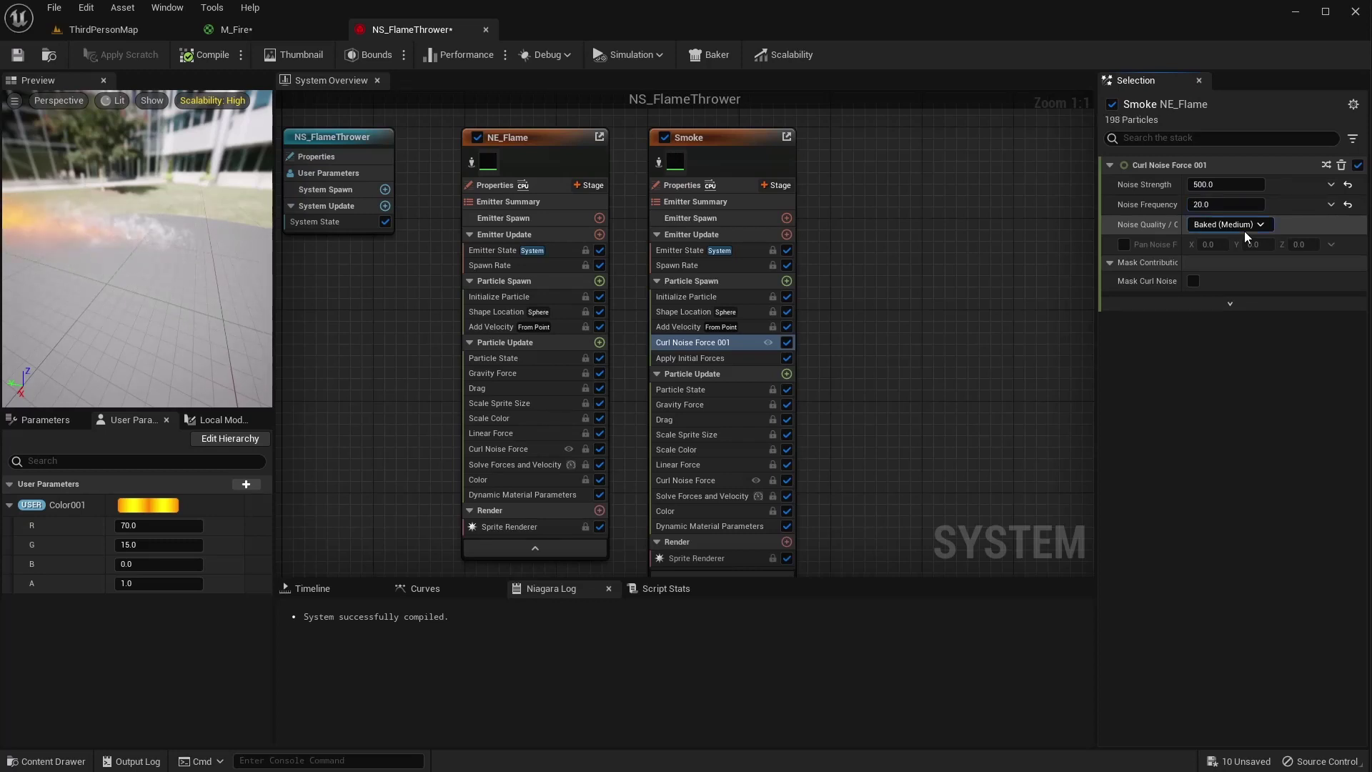
left_click(1224, 204)
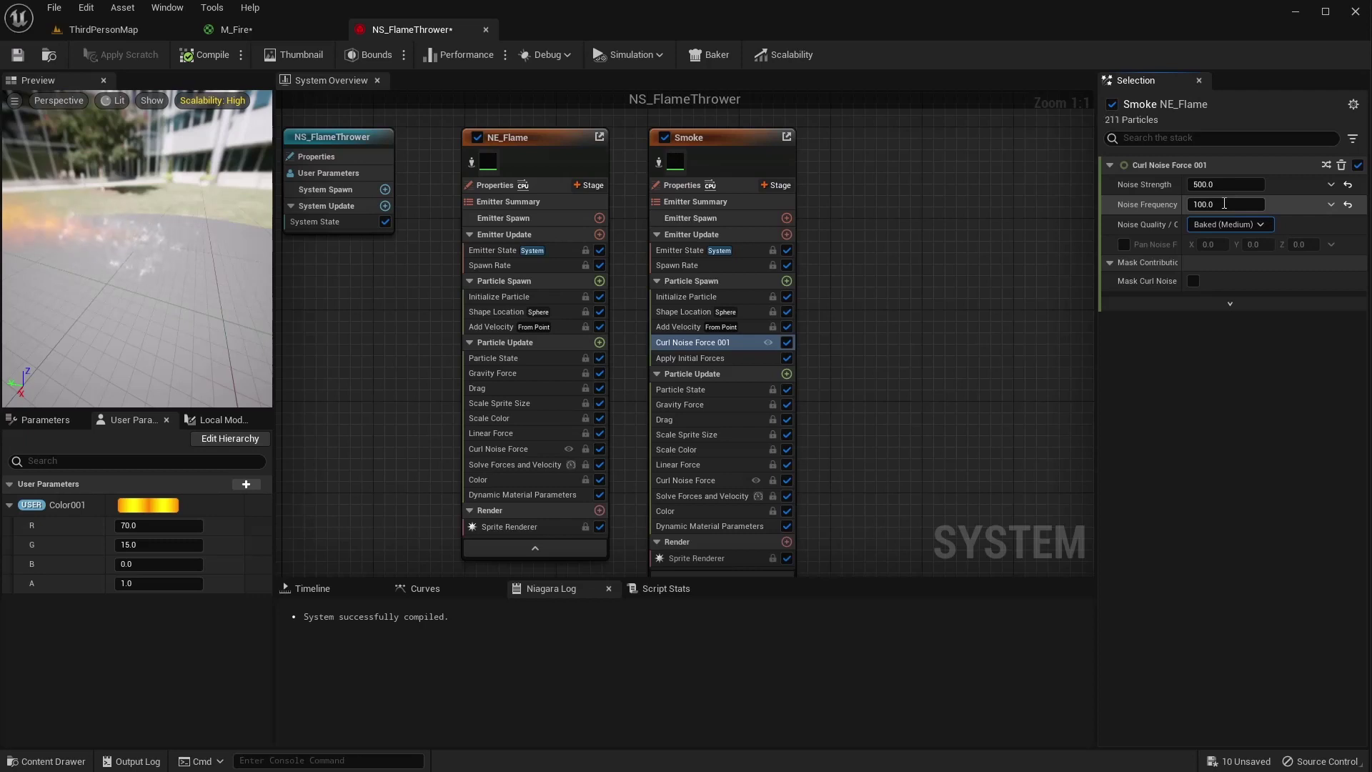
type("100.0")
key("Return")
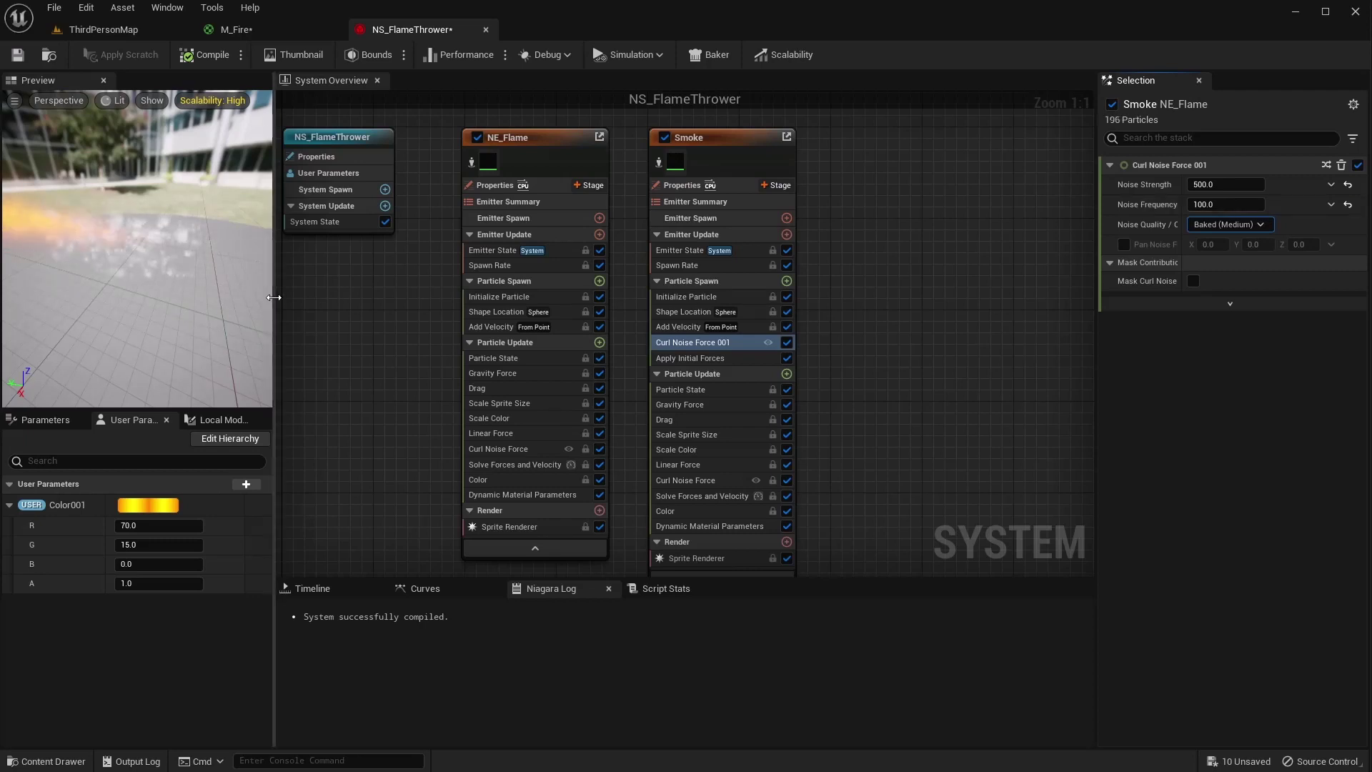
left_click_drag(104, 260, 89, 262)
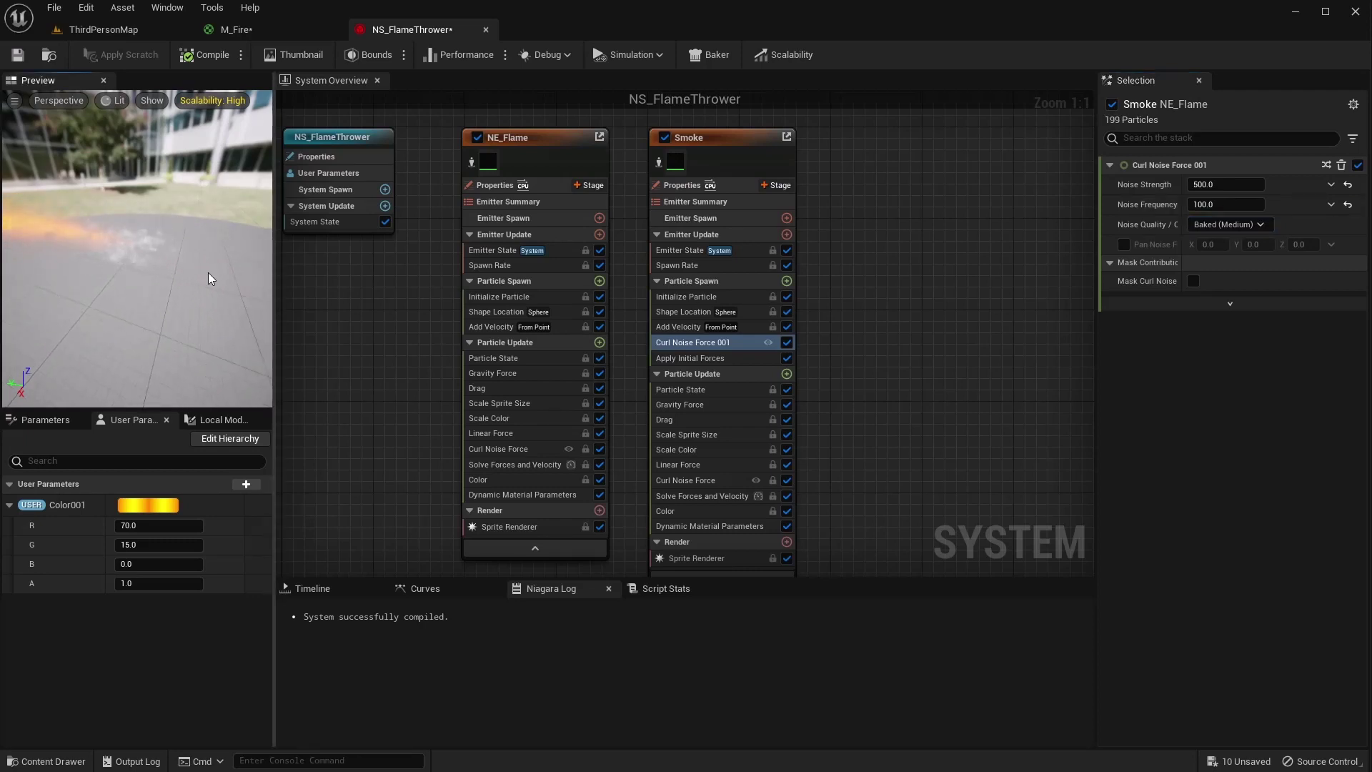
left_click_drag(179, 266, 218, 273)
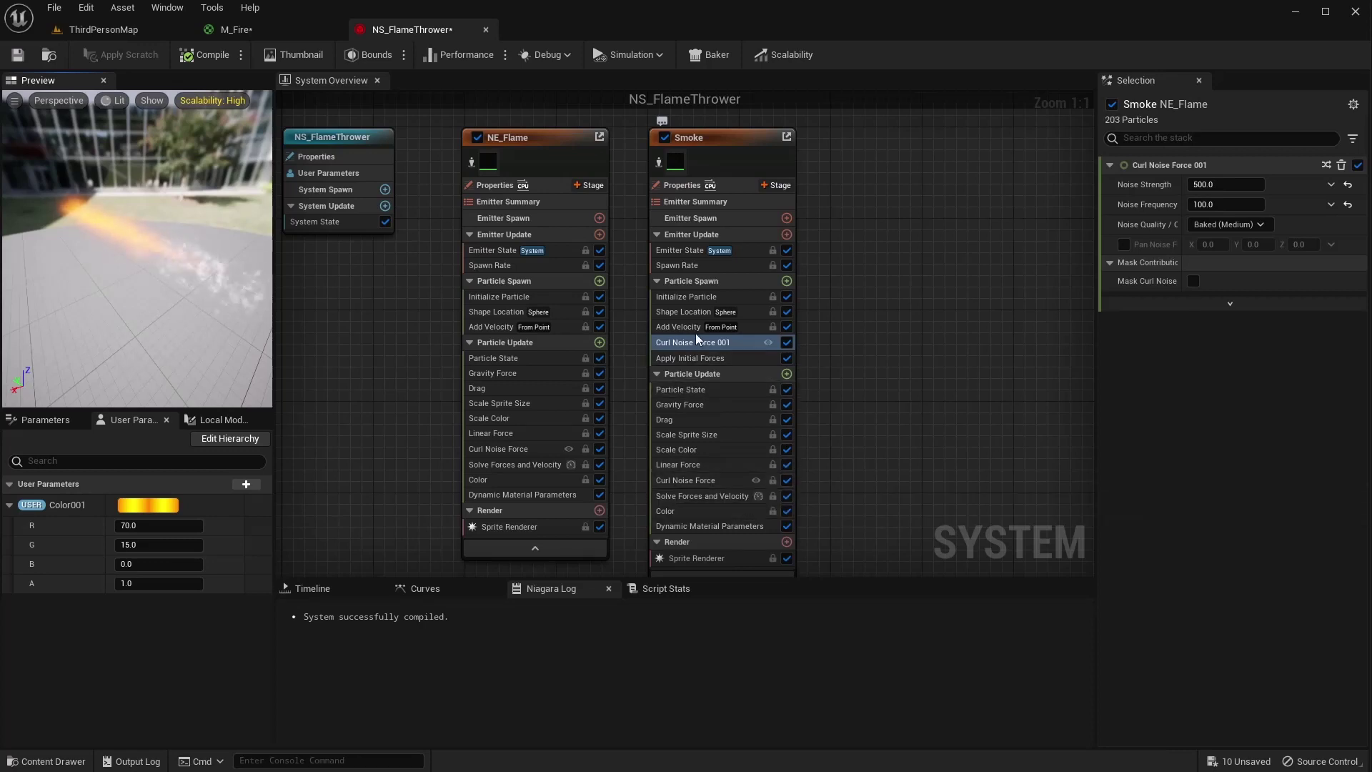
Set the Smoke emitter's Shape Location sphere radius to 1.0
left_click(697, 311)
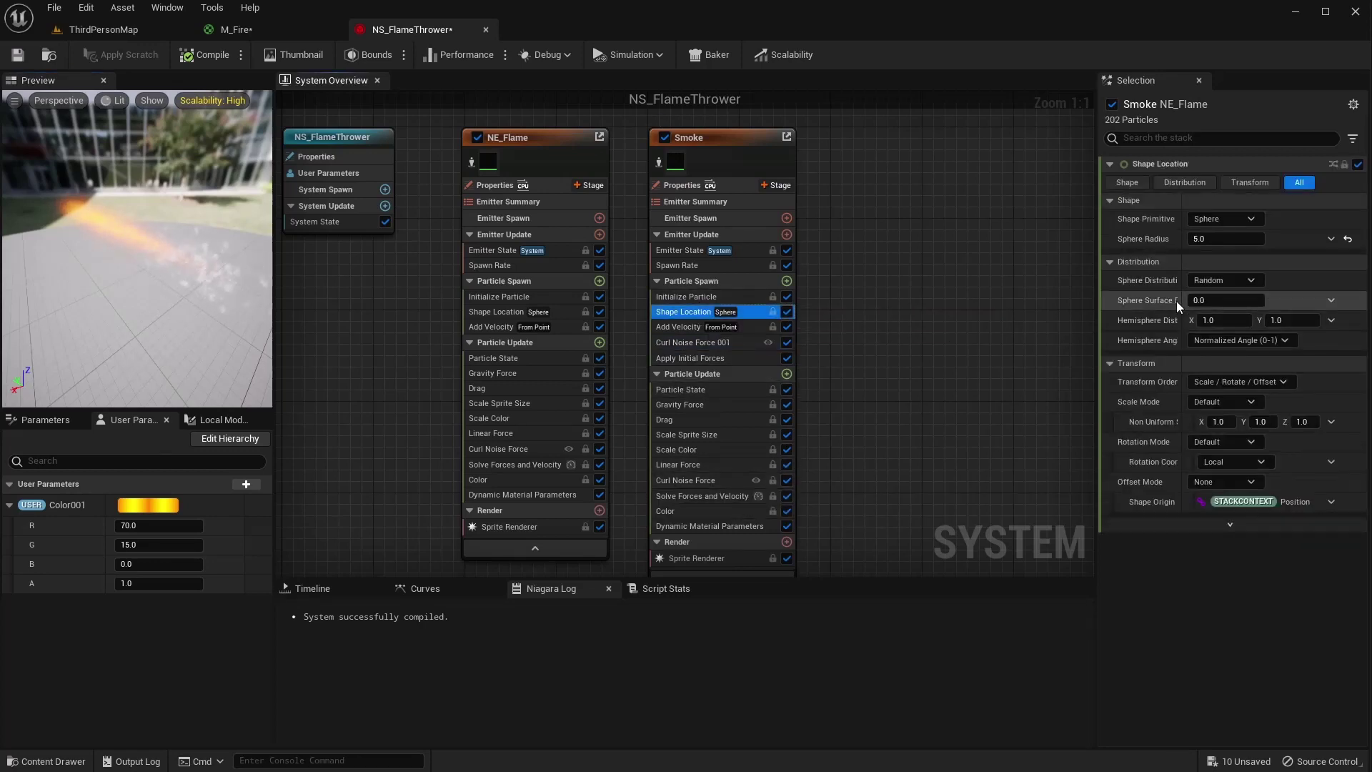
left_click(1201, 239)
type("5")
key("Return")
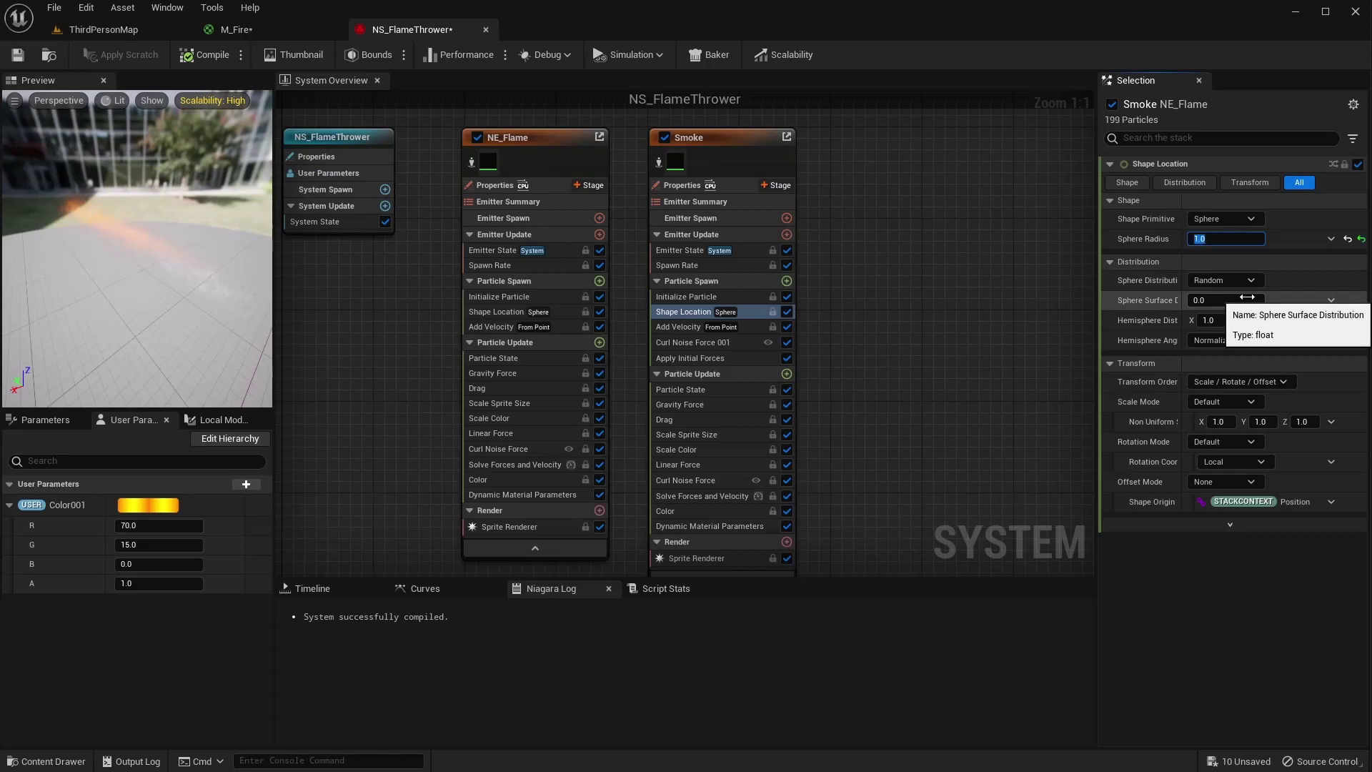
left_click_drag(139, 389, 222, 368)
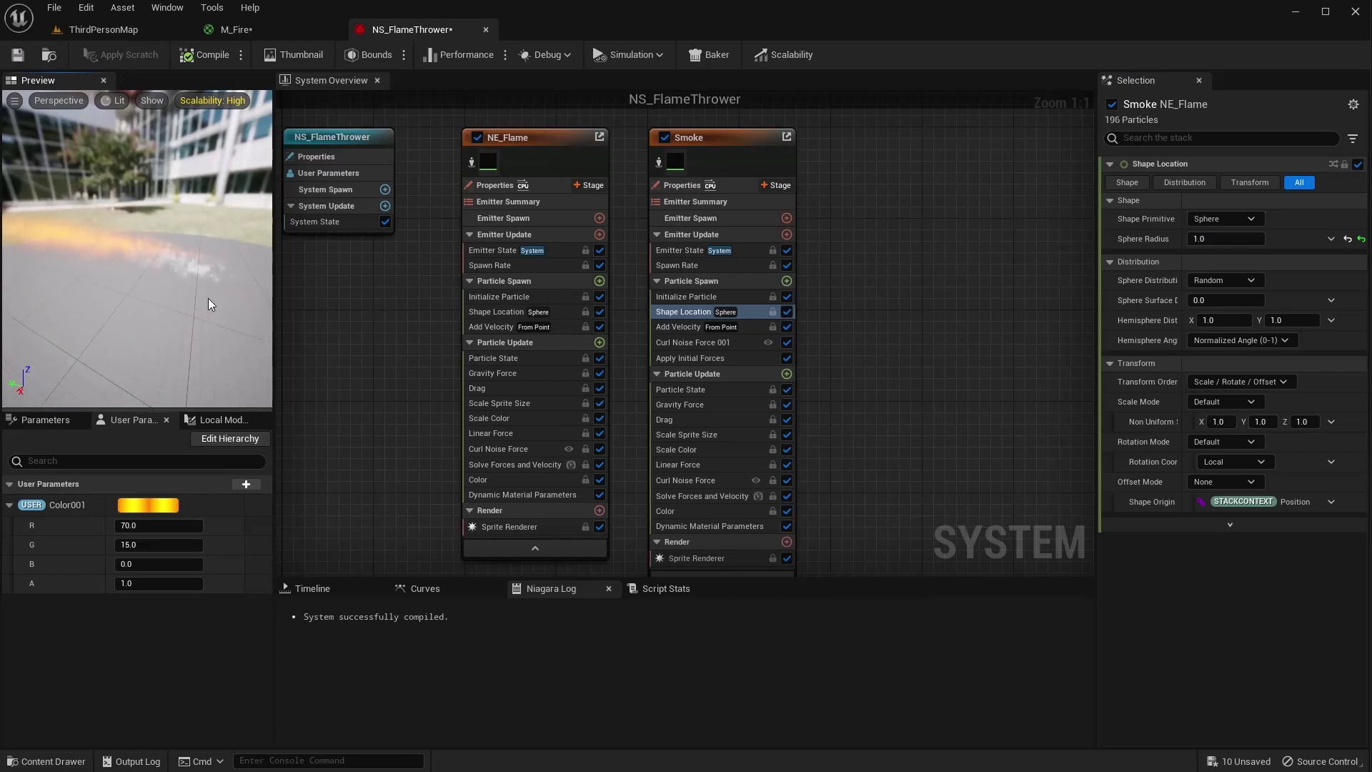
Set Smoke's Add Velocity maximum to 400, then view the smoking flamethrower in ThirdPersonMap
left_click(697, 328)
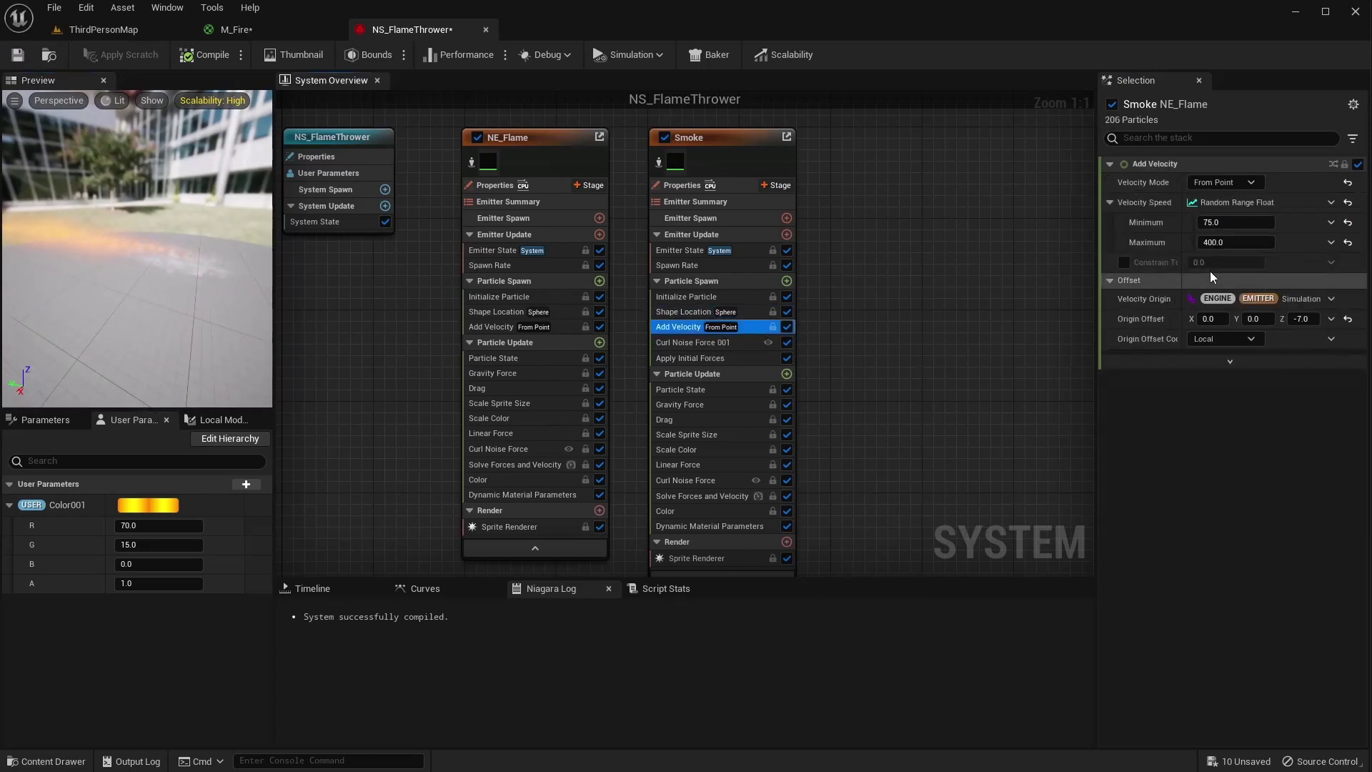
left_click(1243, 244)
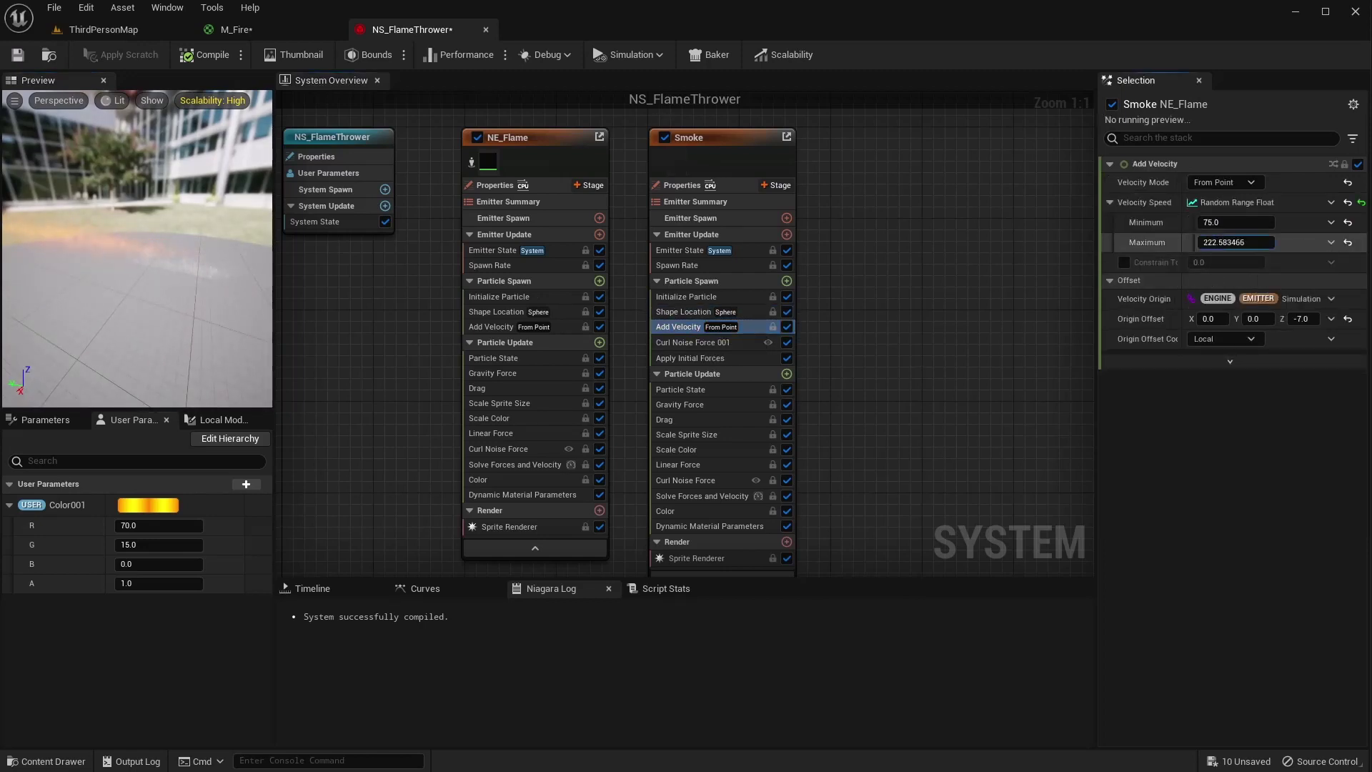
left_click_drag(1243, 243, 1237, 243)
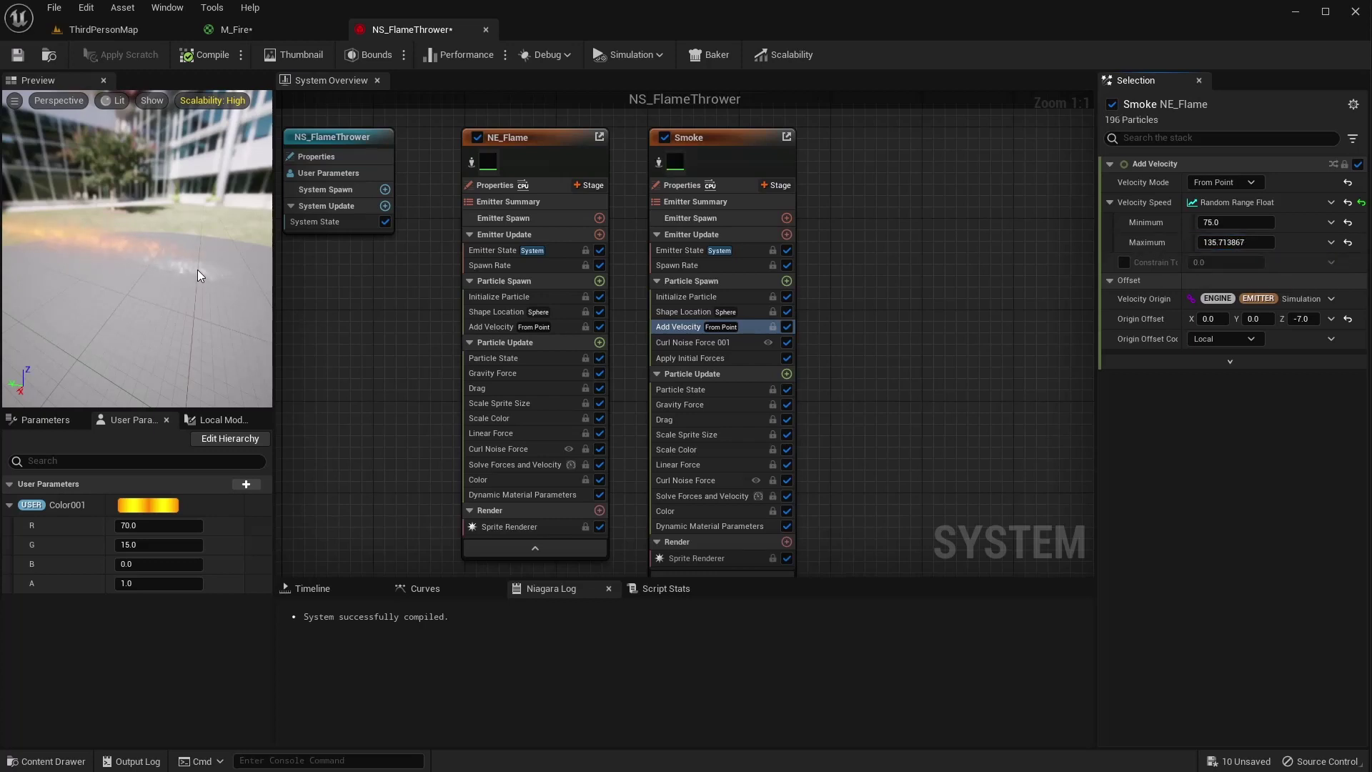
left_click(1349, 242)
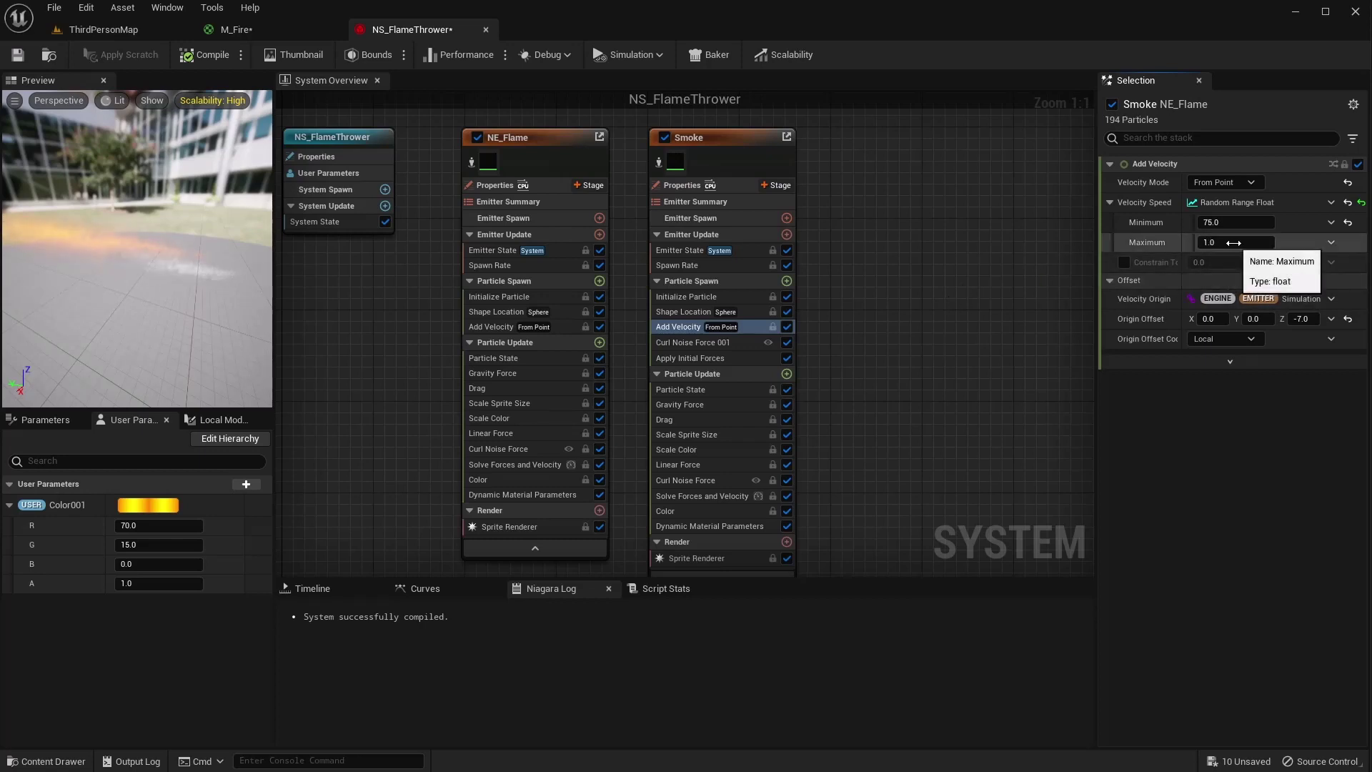
left_click(1269, 246)
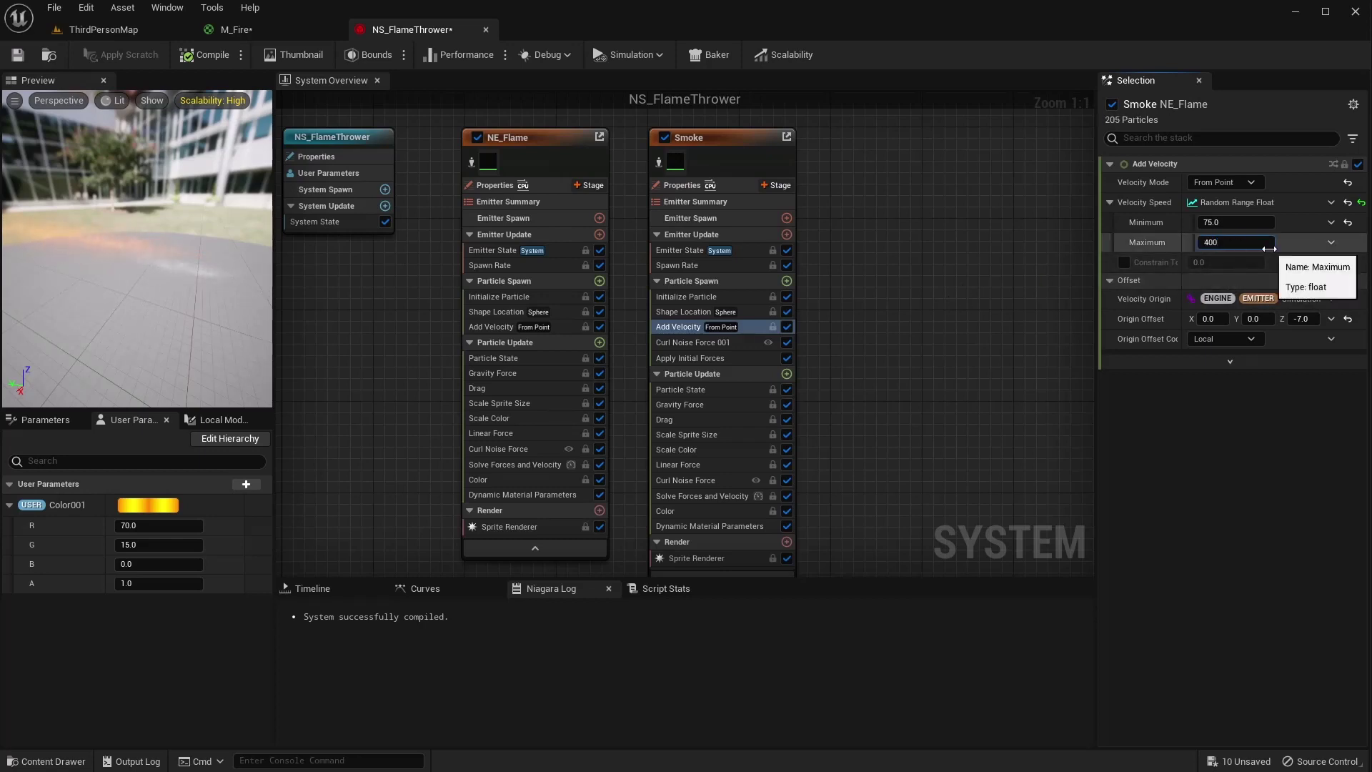
key("Return")
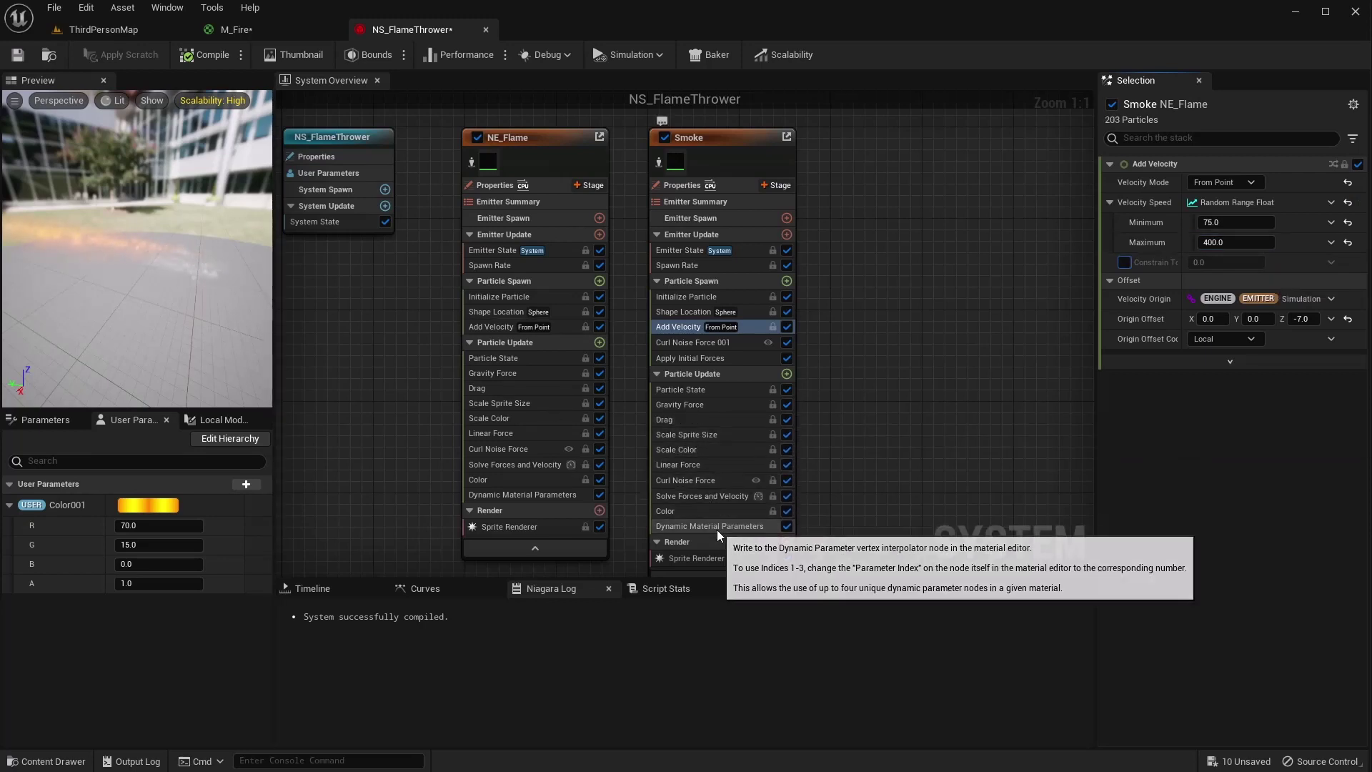
left_click(107, 30)
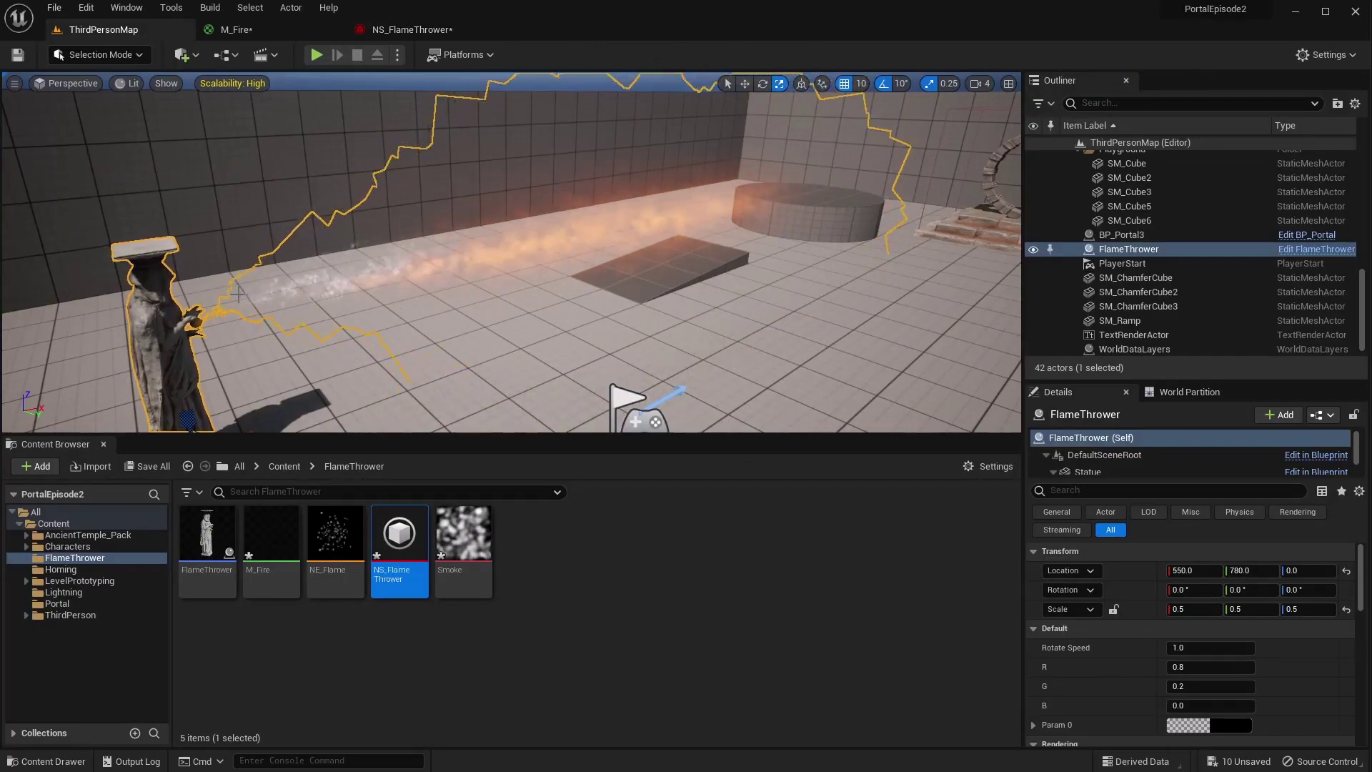
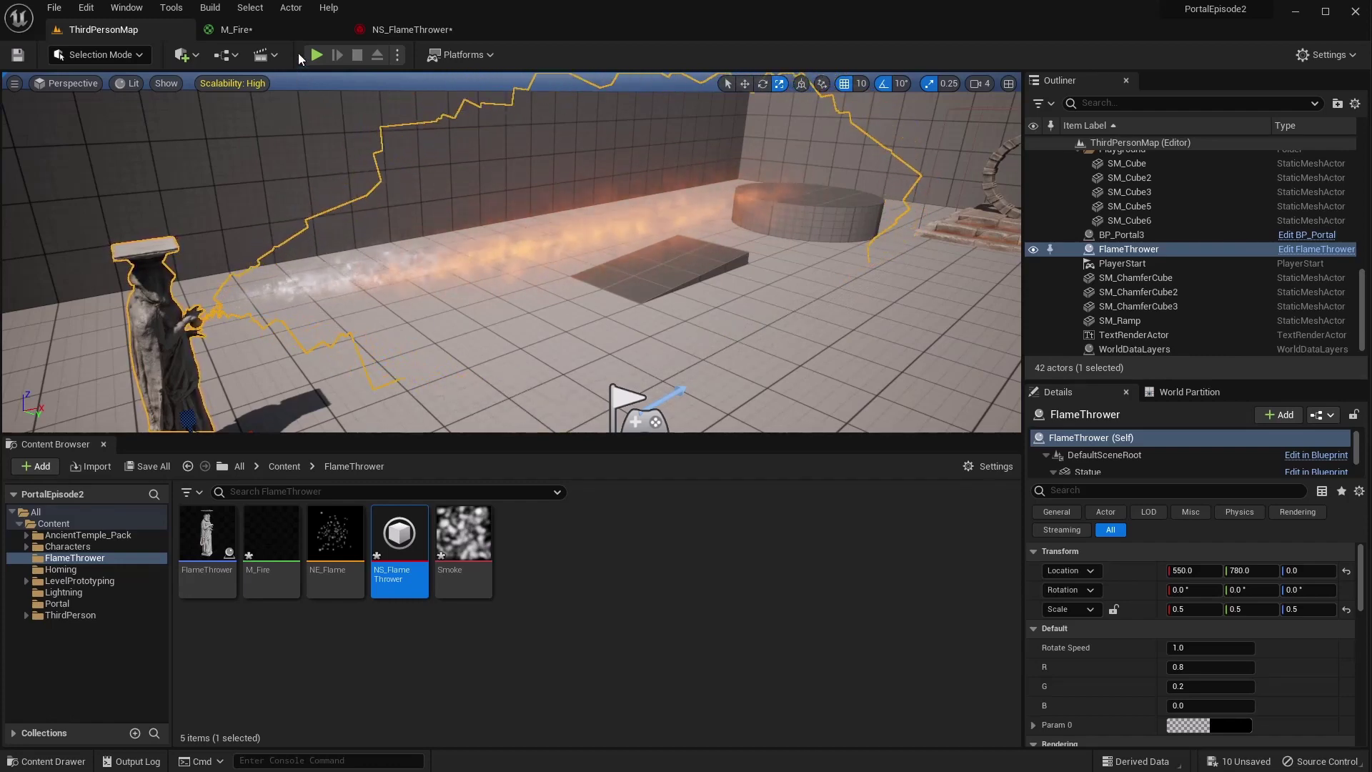
Set the Smoke emitter's Gravity Force Z to minimum 0 and maximum 500, then check the level
left_click(265, 32)
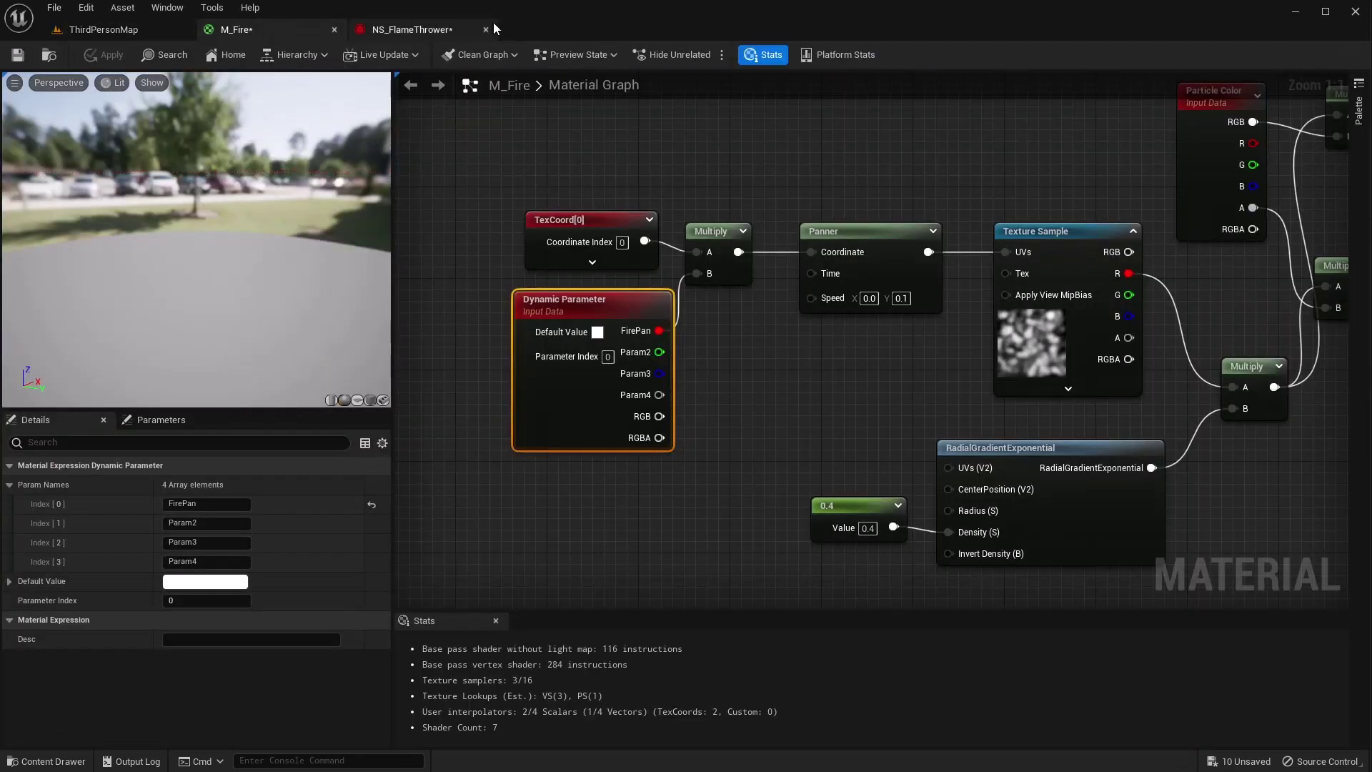
left_click(429, 30)
left_click(682, 404)
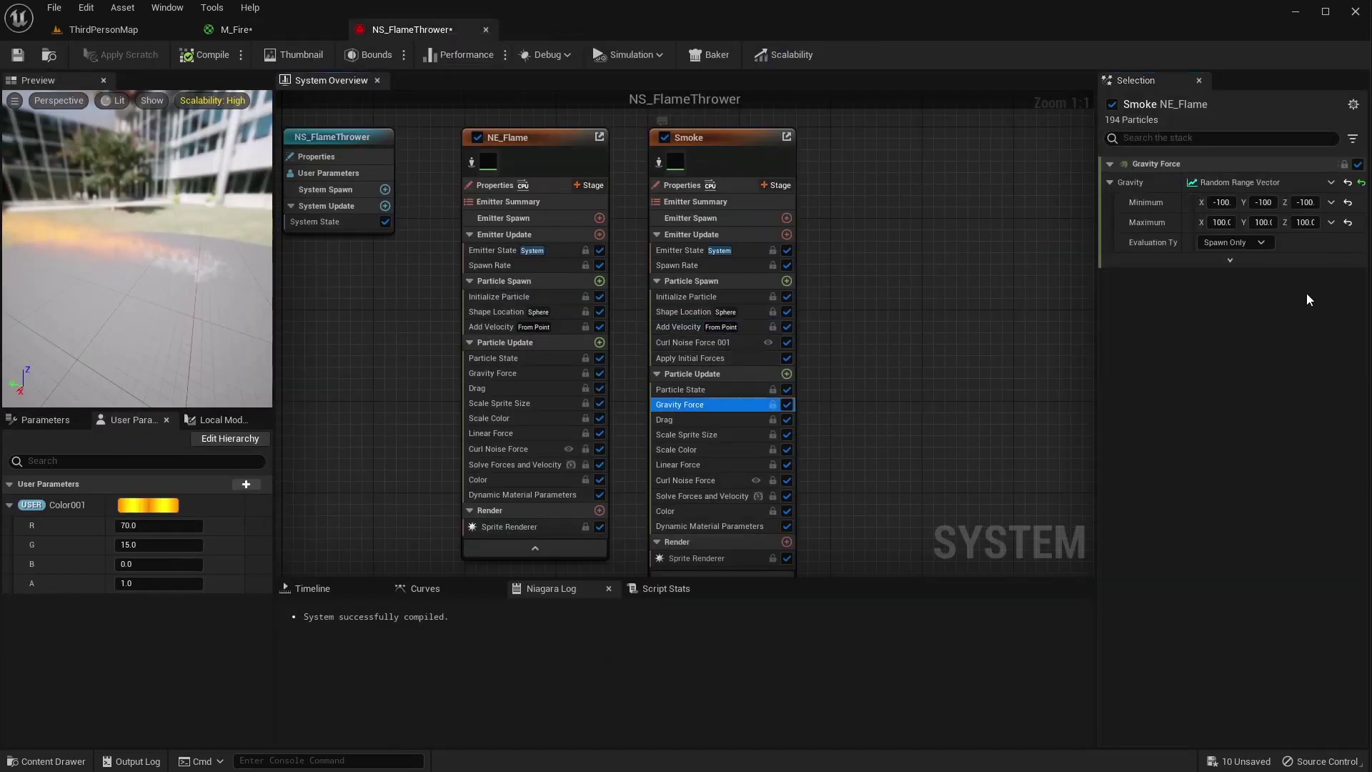
left_click(1305, 224)
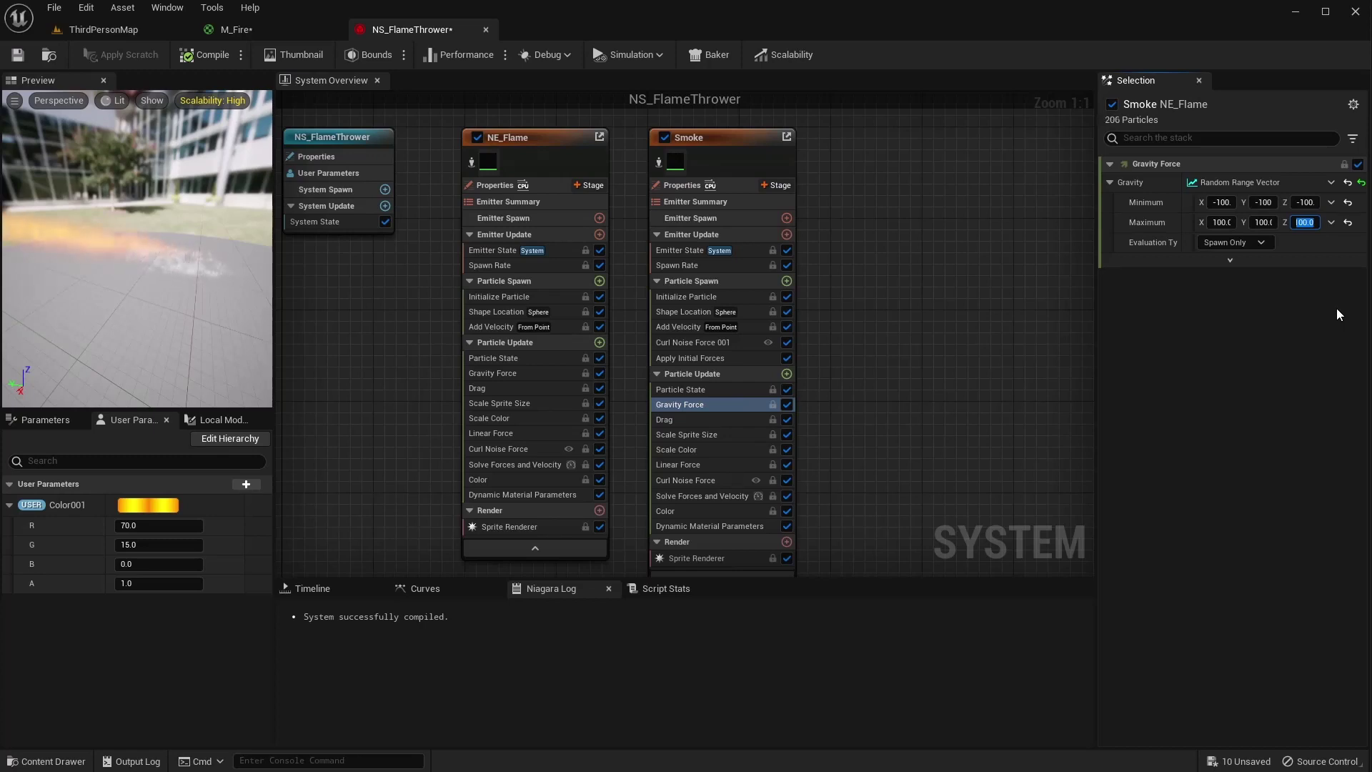
left_click(1307, 203)
type("0")
key("Tab")
key("Tab")
key("Tab")
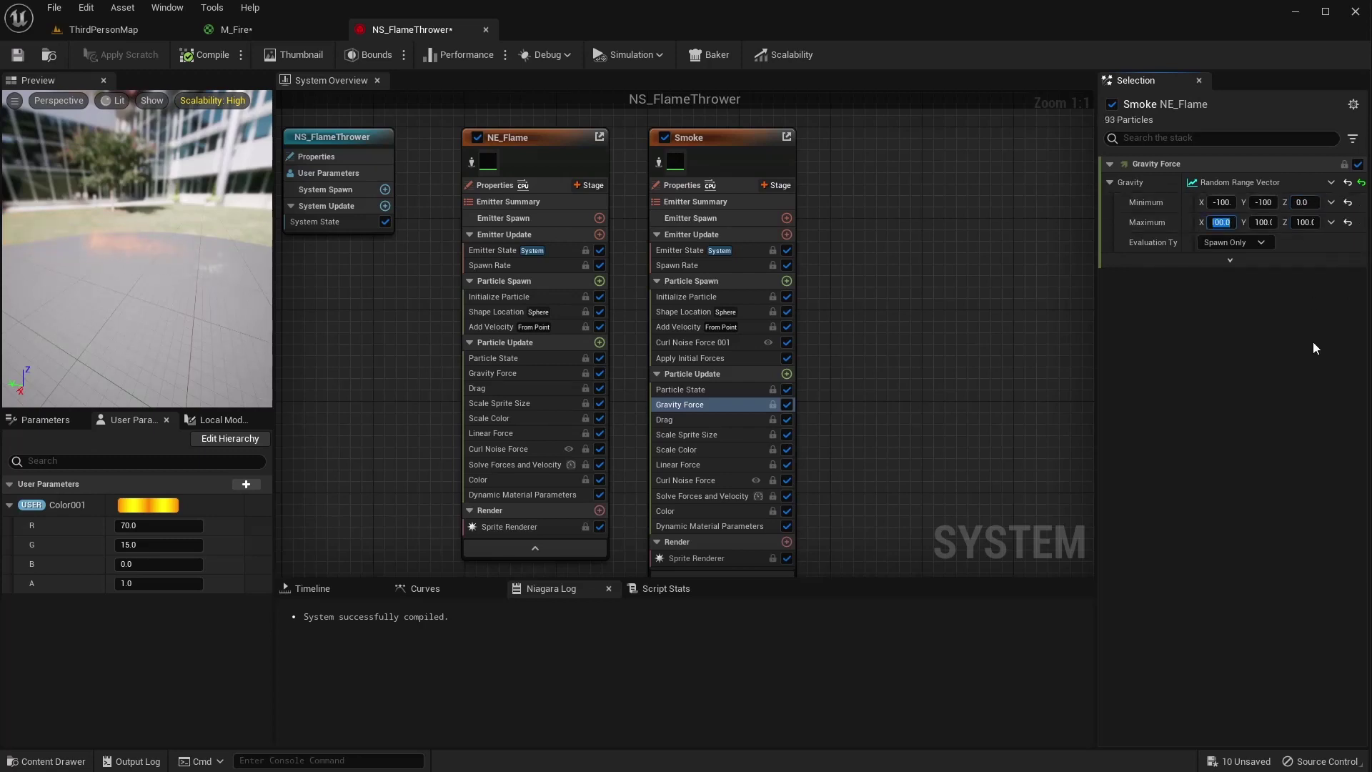
type("500")
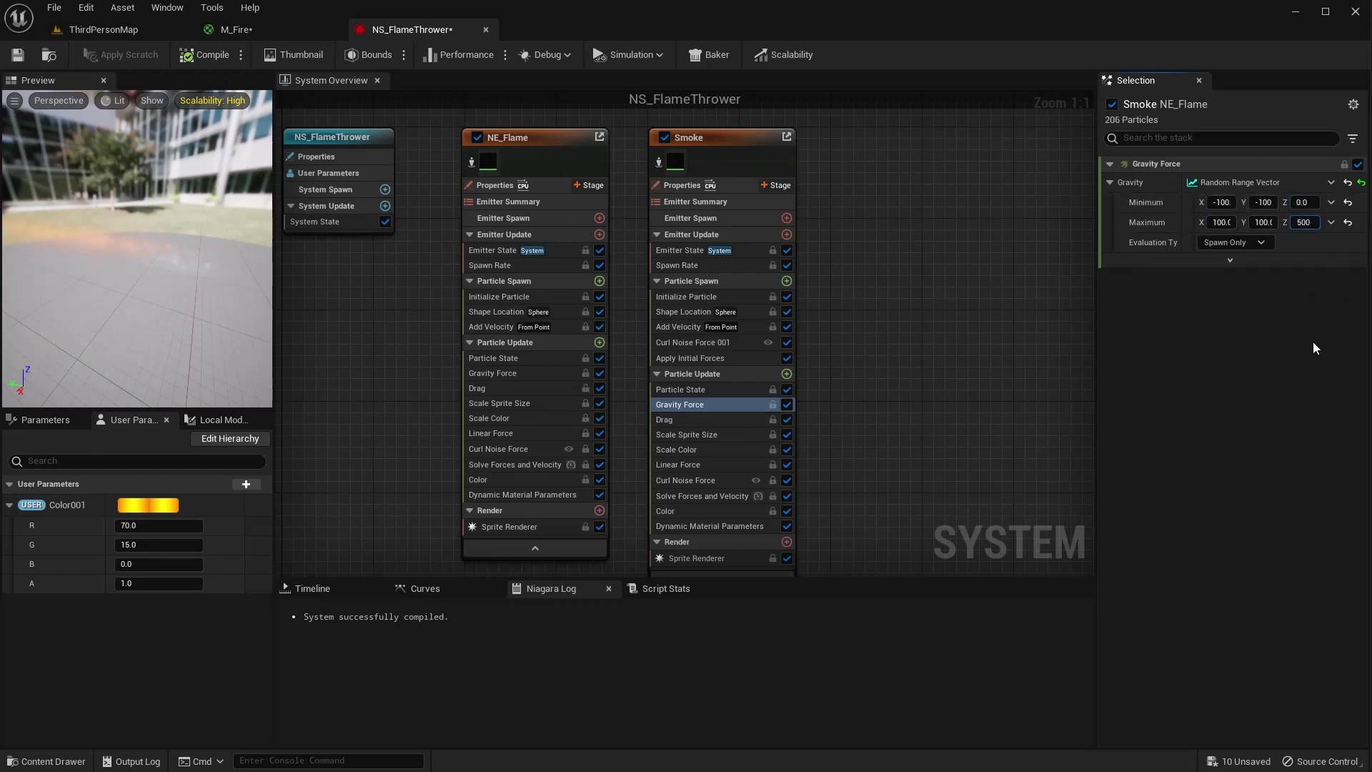
key("Tab")
left_click(99, 31)
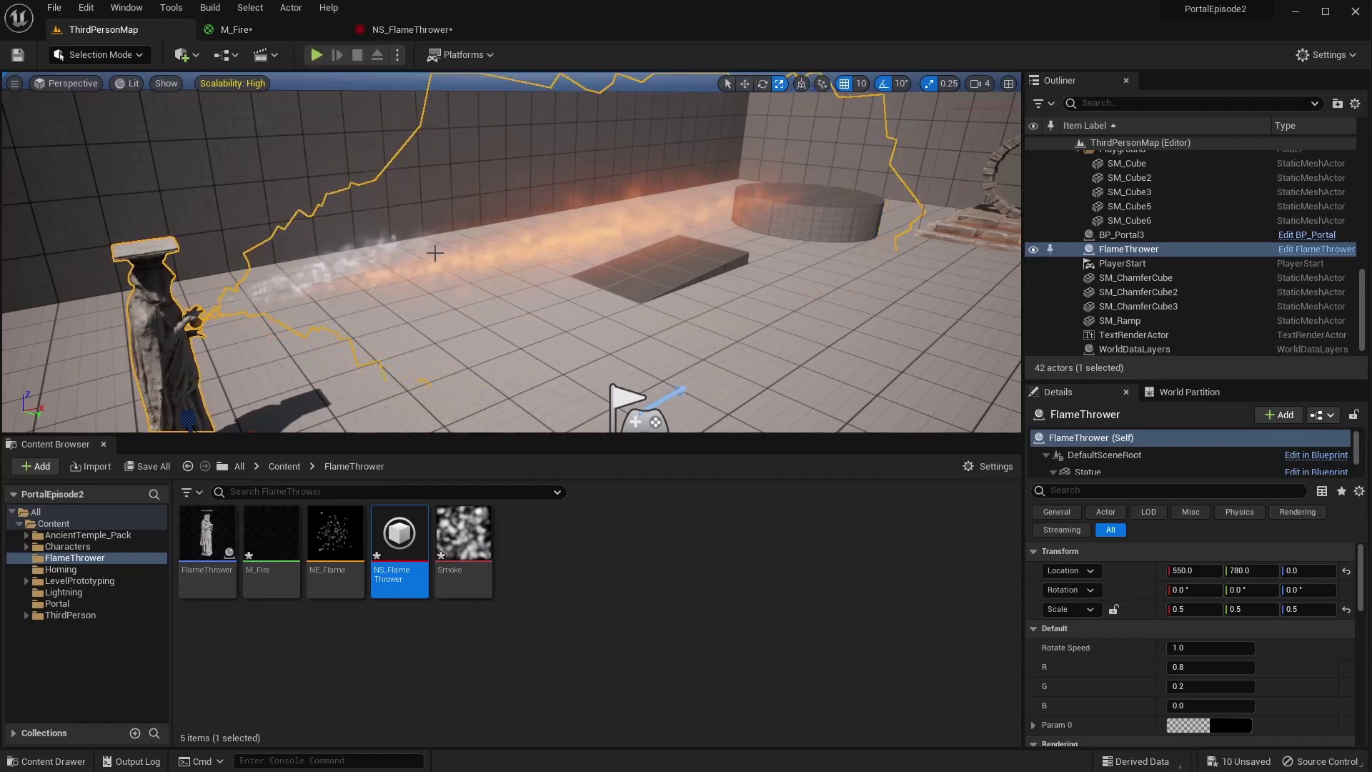
Try a Smoke Linear Force of 1000 on Y and check the smoke in the level
left_click(272, 34)
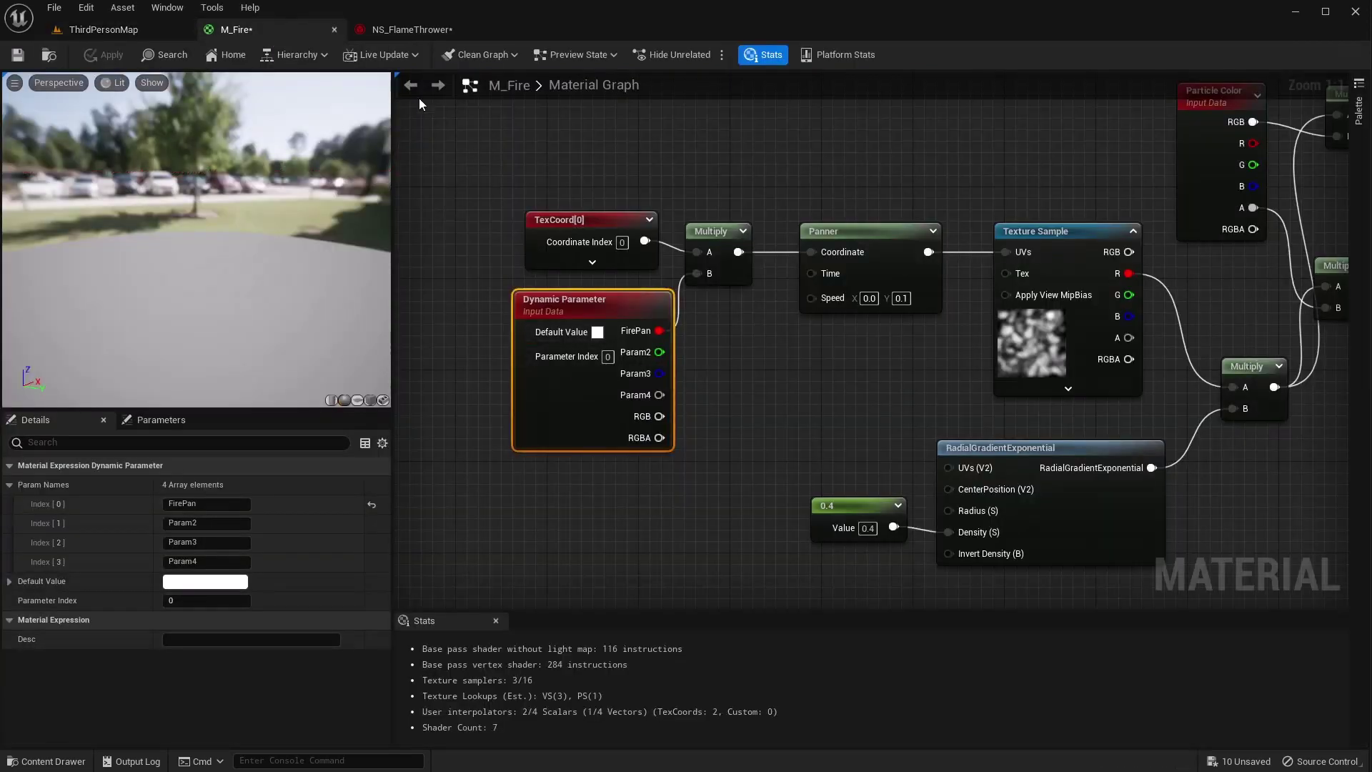
left_click(408, 32)
left_click(697, 466)
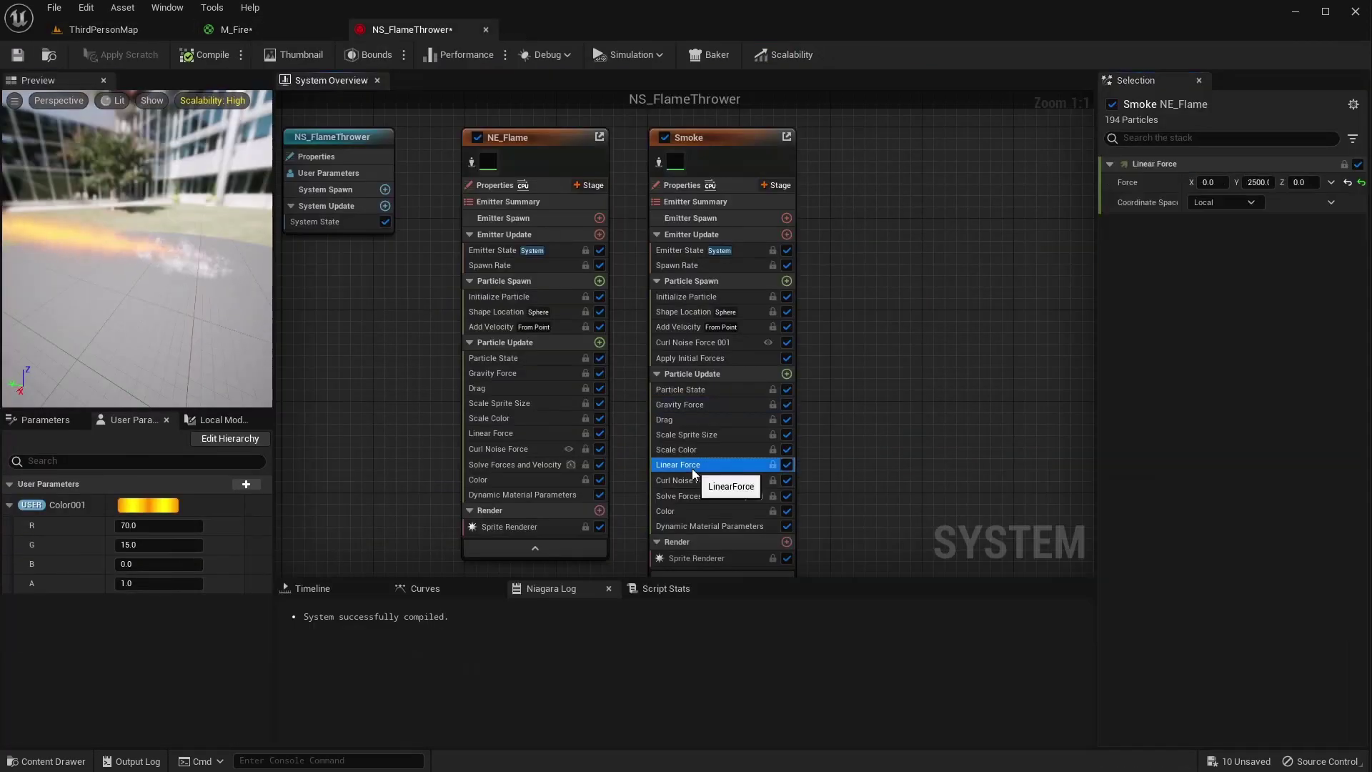
left_click(1258, 183)
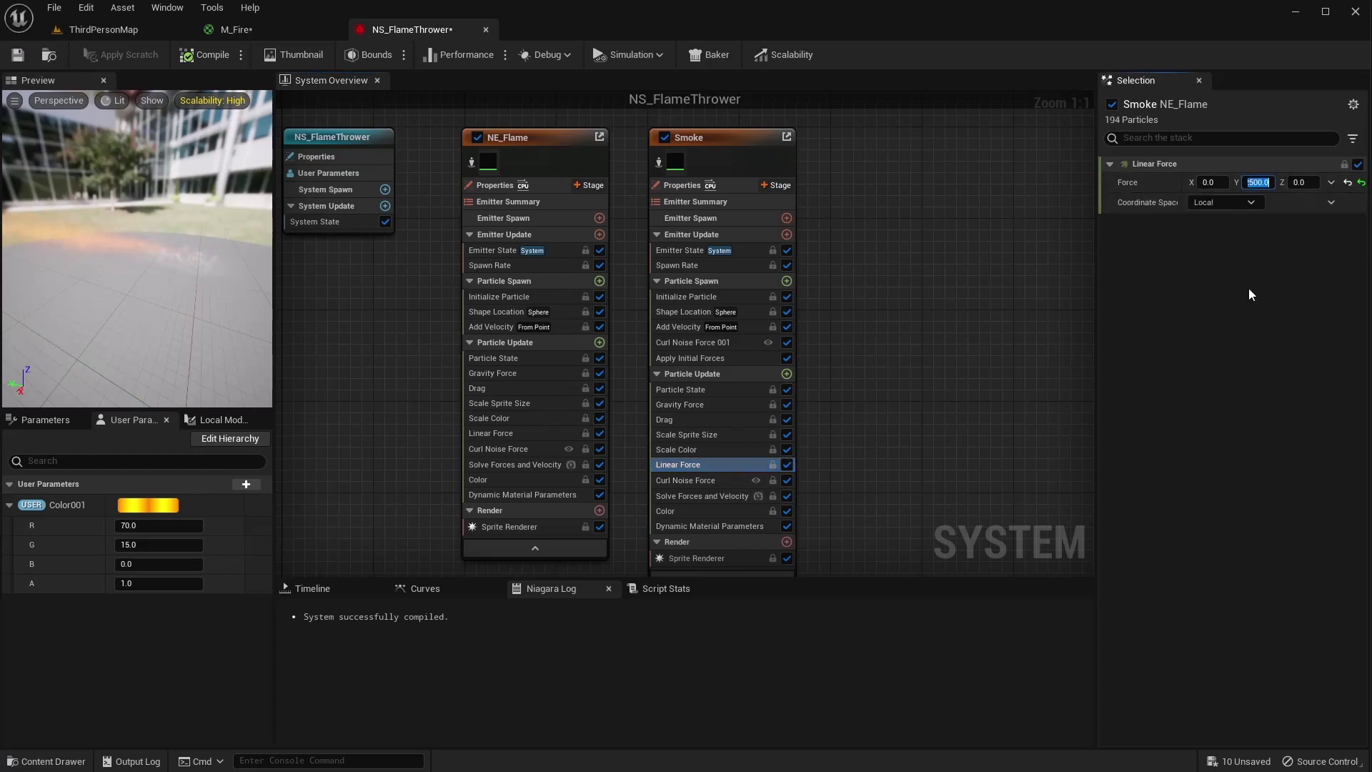
type("1000")
key("Tab")
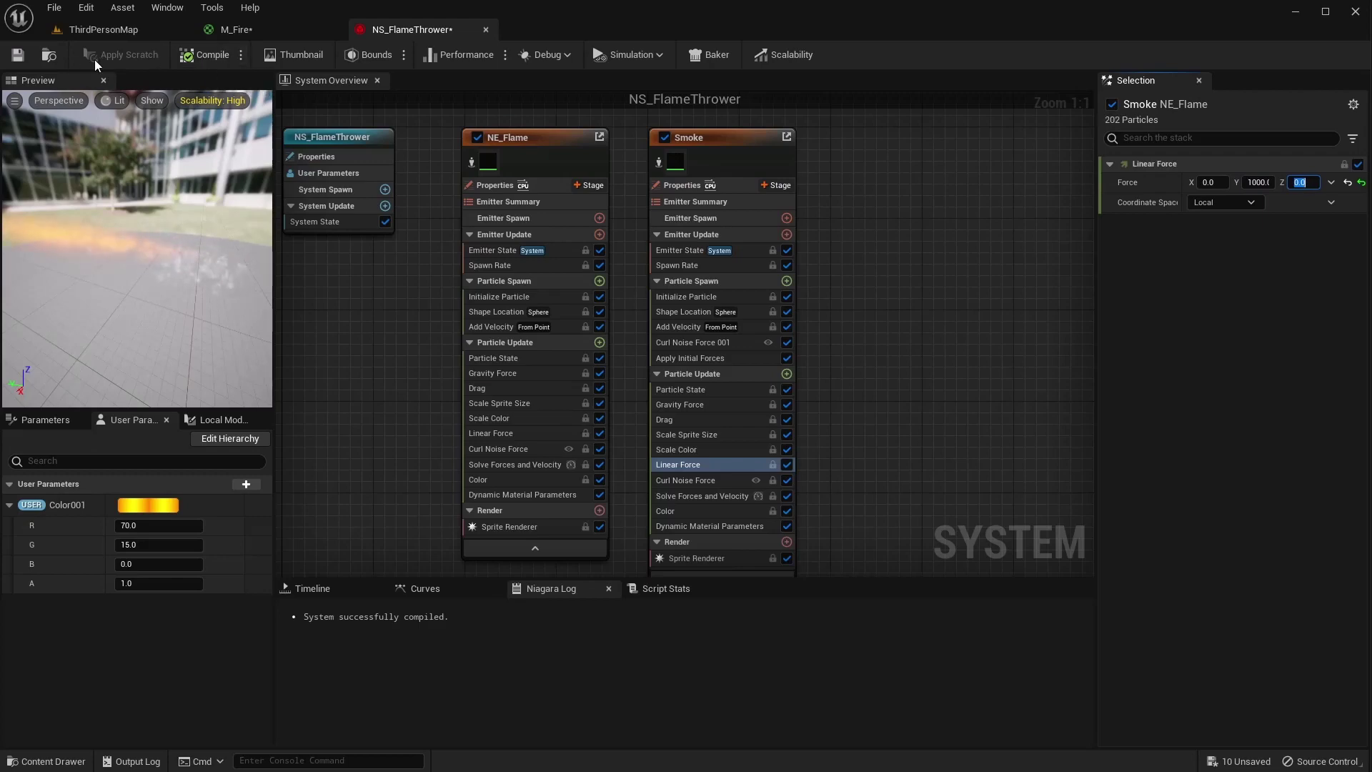
left_click(138, 33)
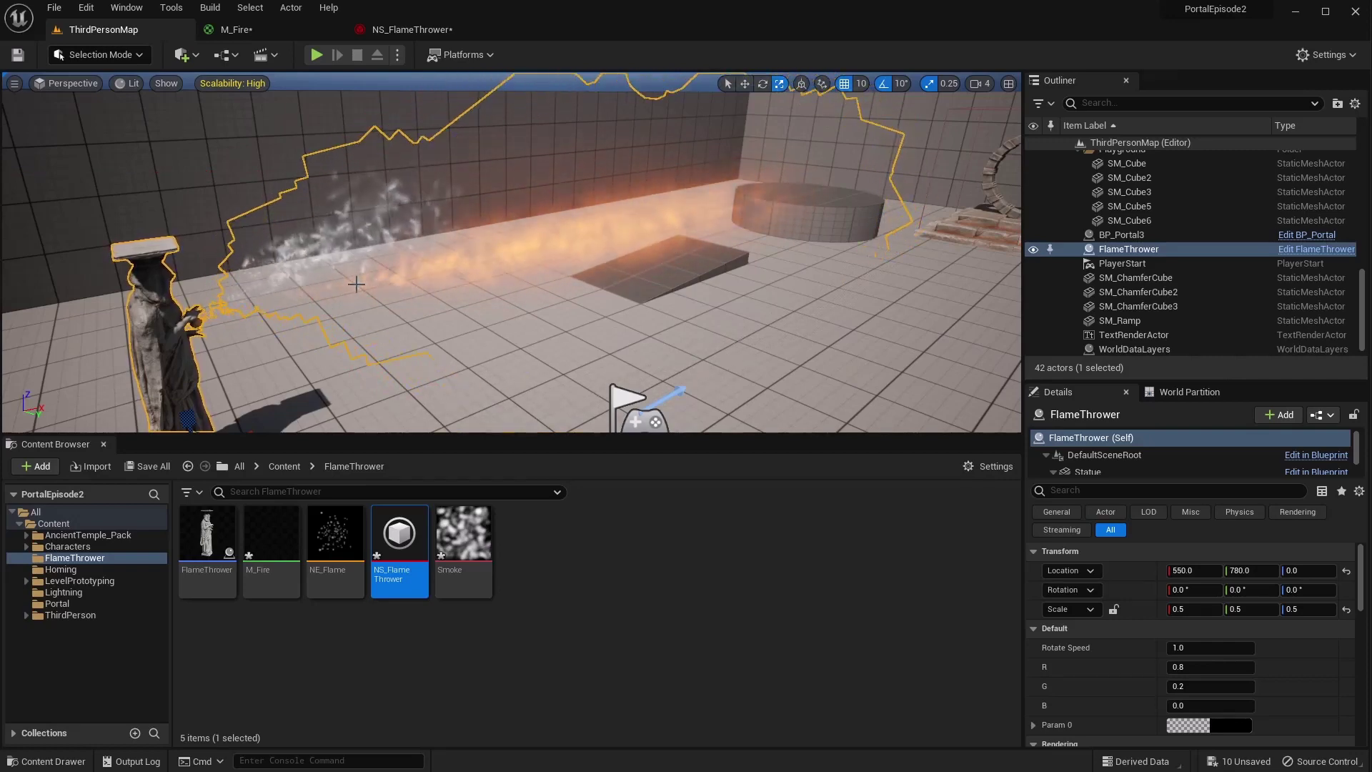
Reset the Linear Force Y, set it to 250, compile, and review it in the level
left_click(261, 34)
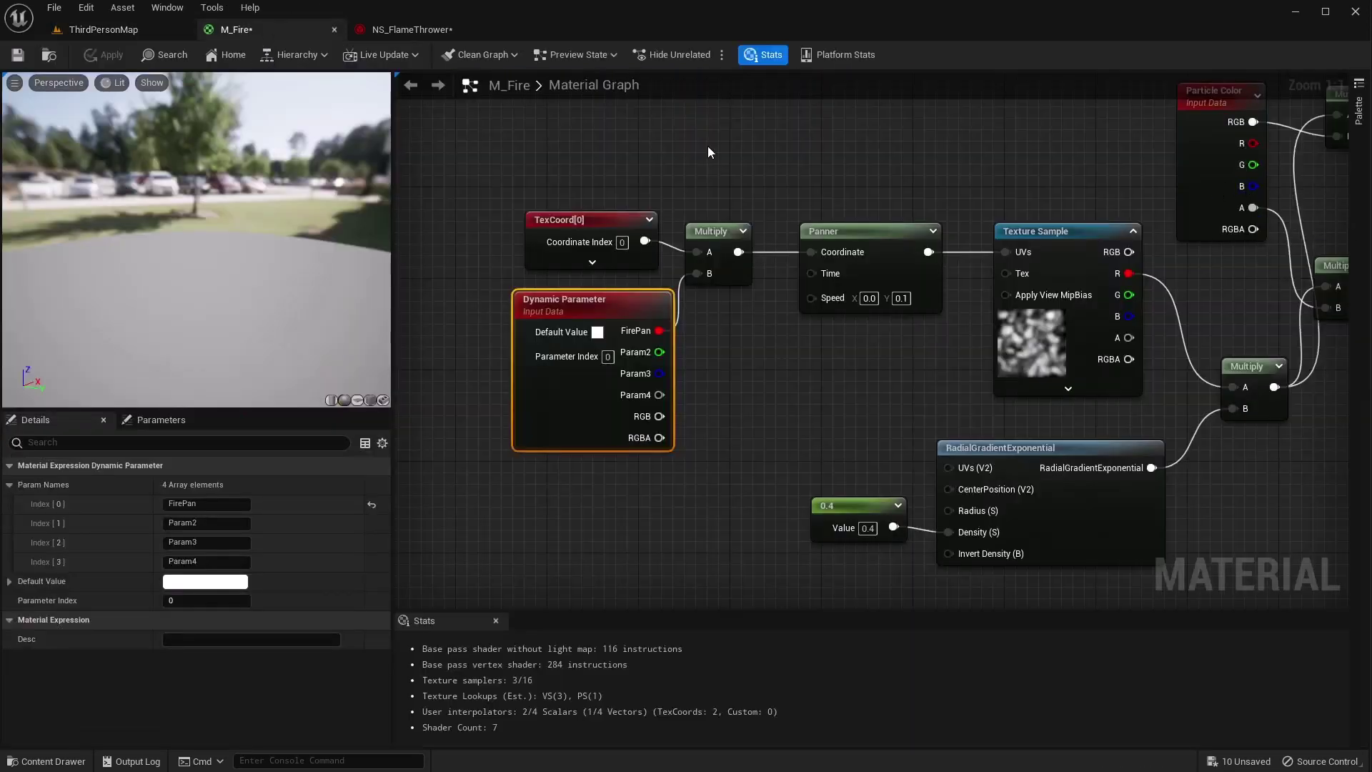
left_click(429, 30)
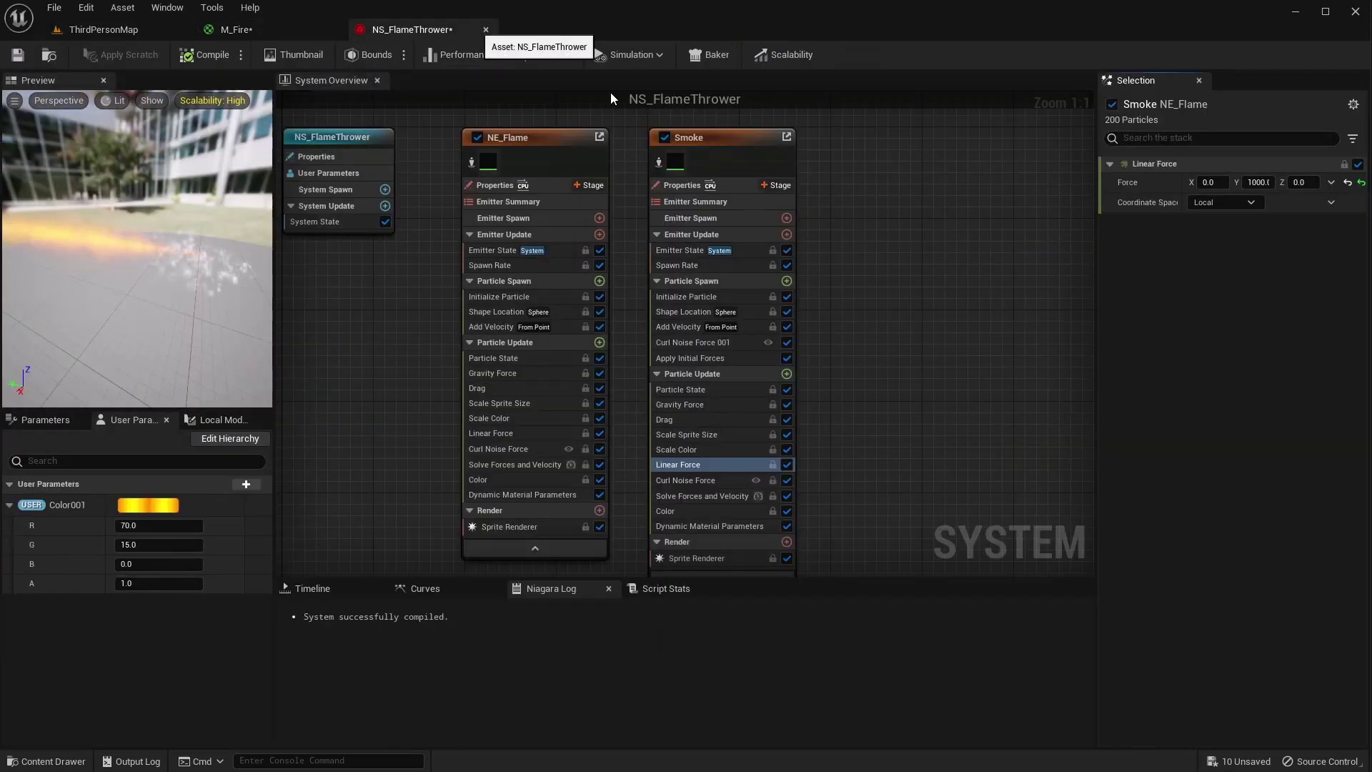
left_click(1348, 183)
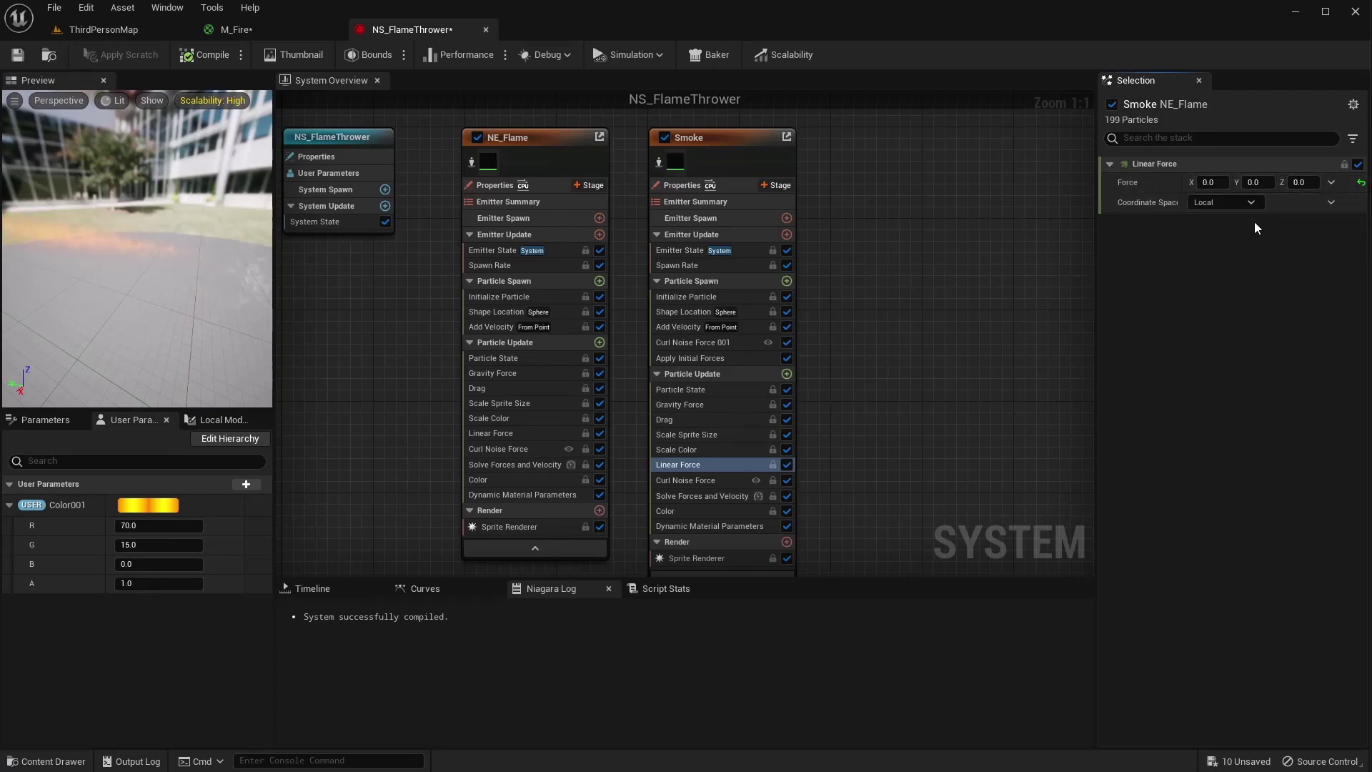
left_click(1265, 183)
type("250")
key("Return")
left_click(190, 57)
left_click(26, 55)
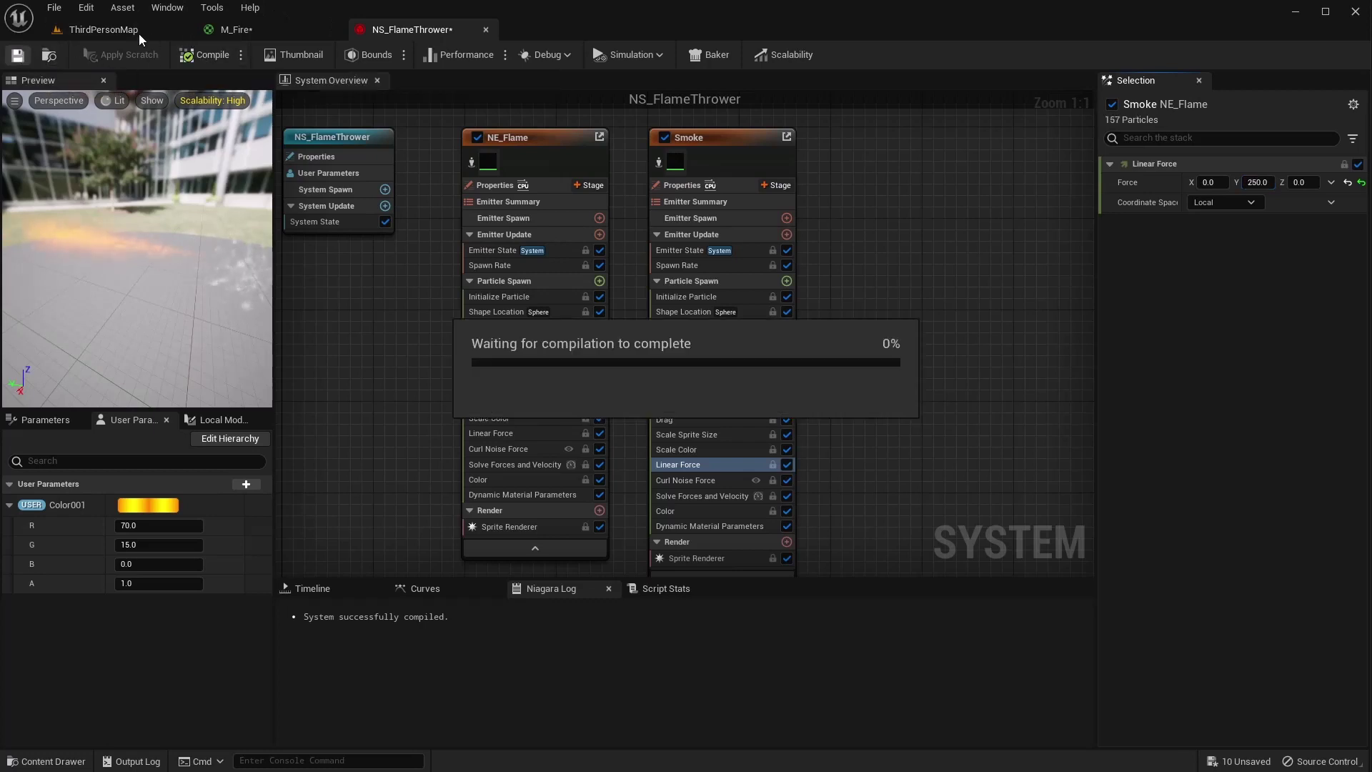
left_click(103, 29)
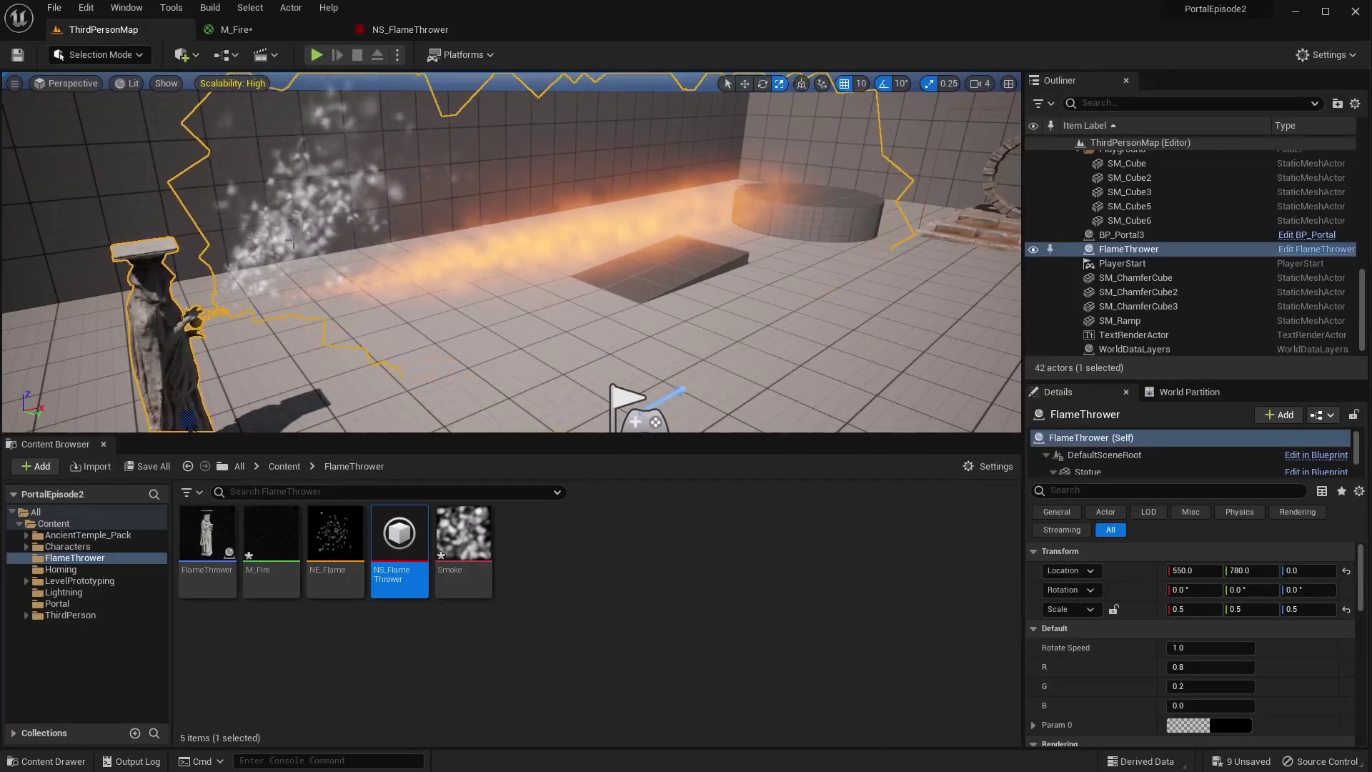
left_click(397, 30)
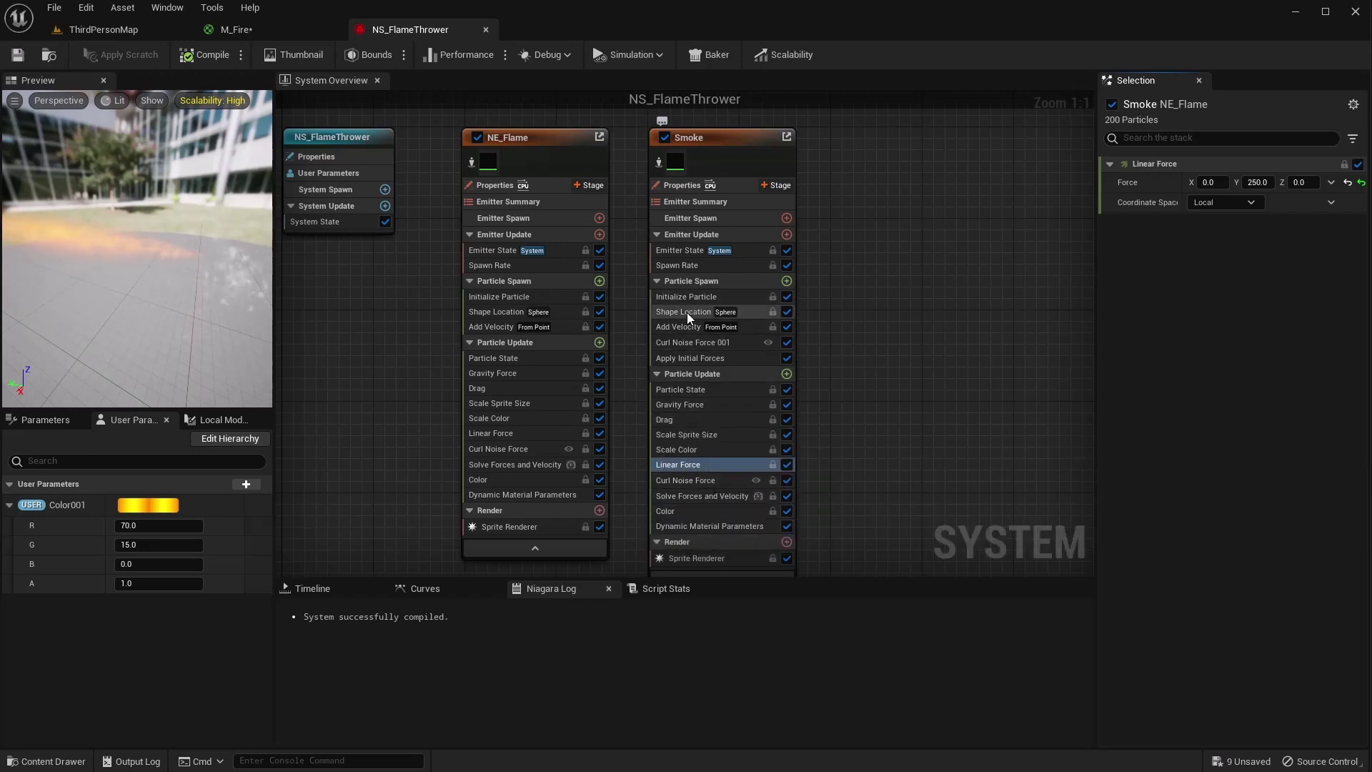
Lower the Smoke spawn rate from 200 to 50, compile, and preview it in ThirdPersonMap
left_click(679, 266)
left_click(1219, 182)
type("50")
key("Return")
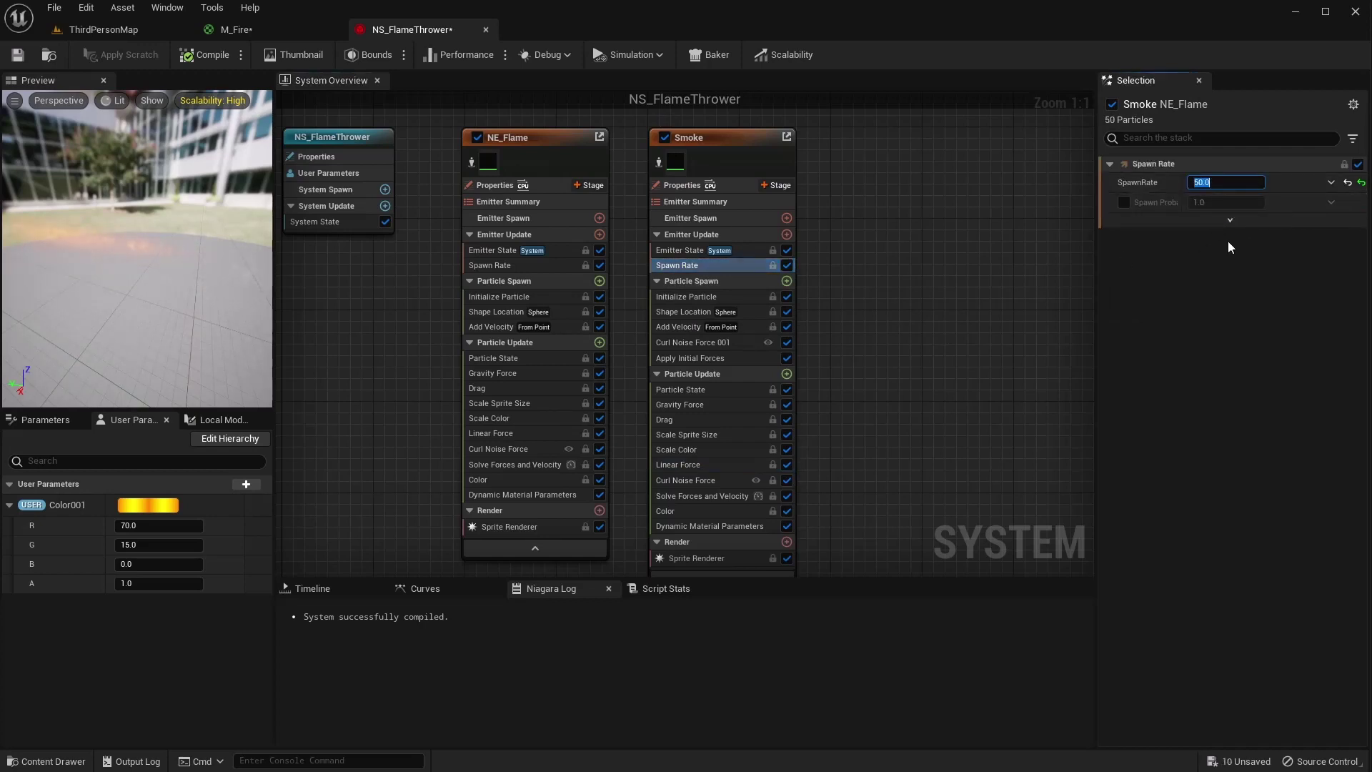
left_click(197, 50)
left_click(122, 34)
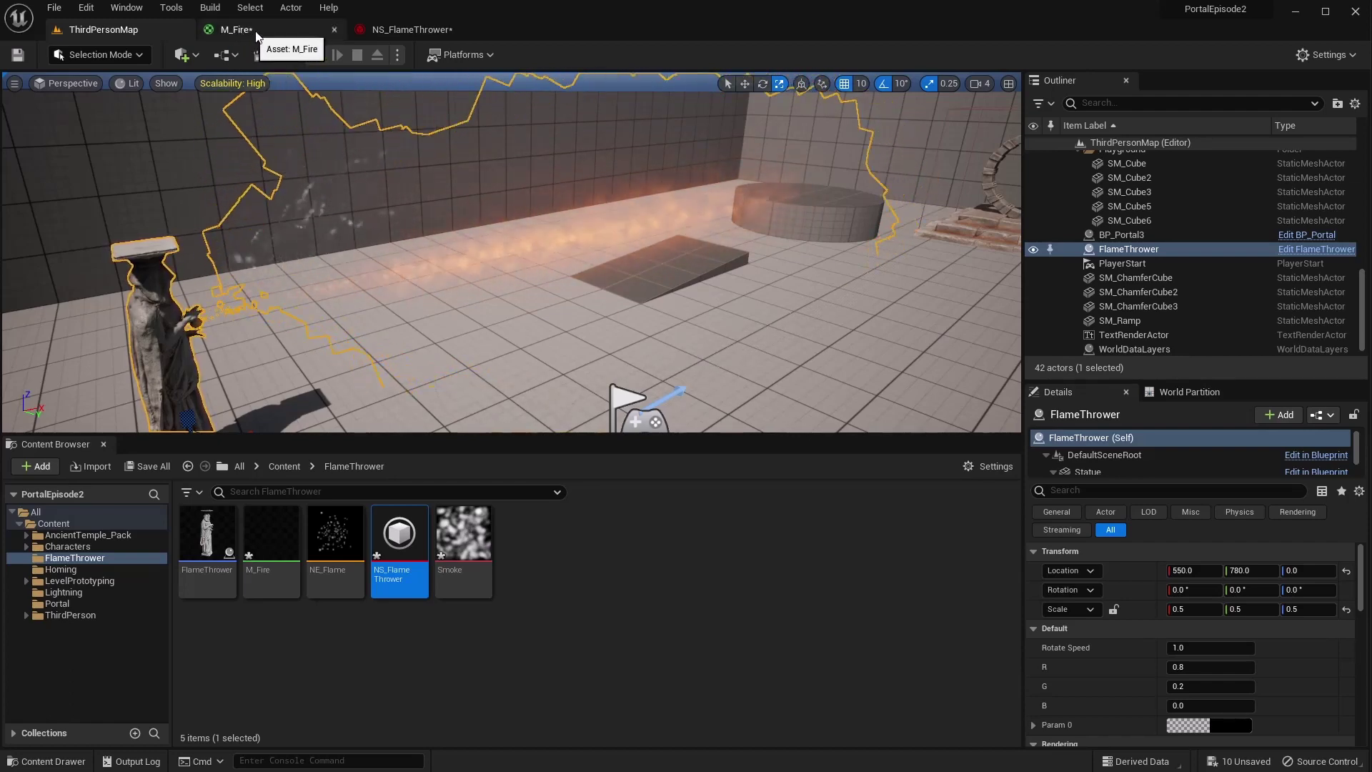
left_click(402, 30)
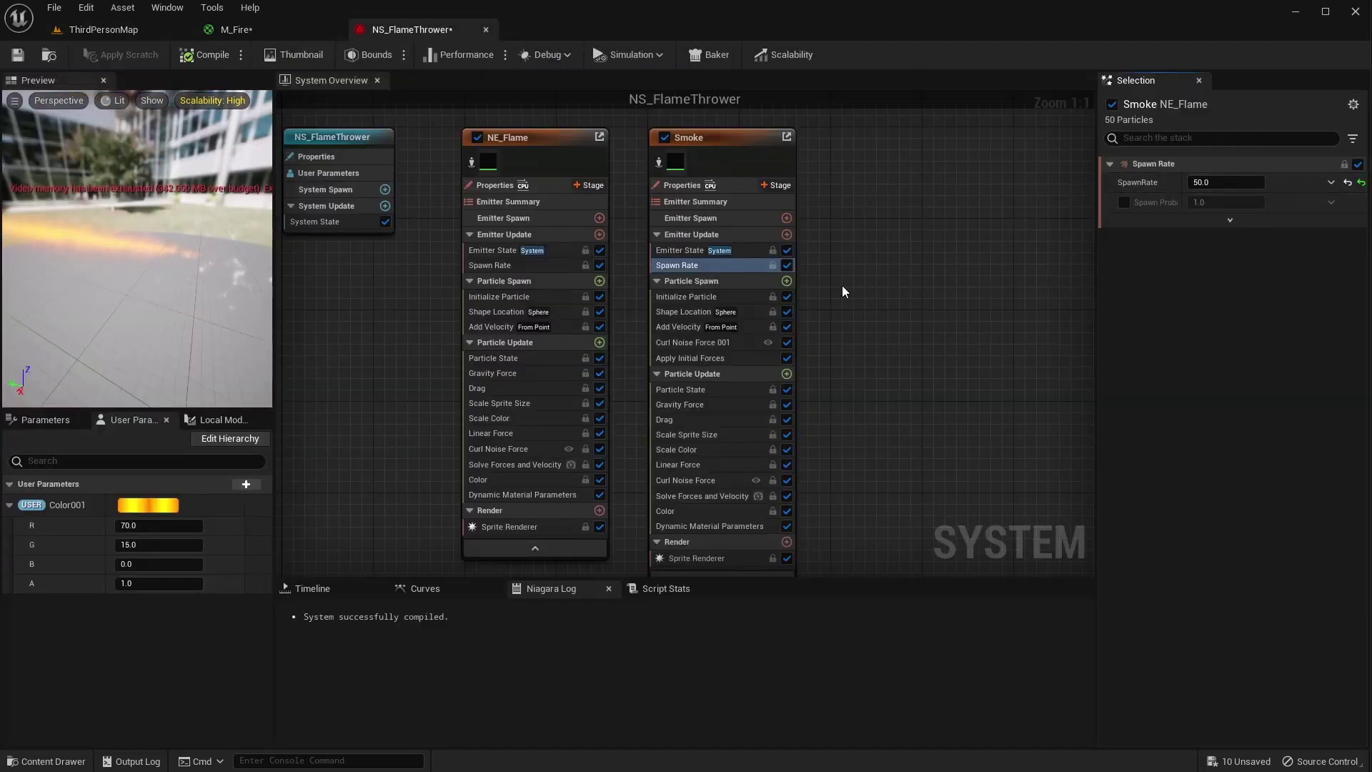
Darken the Smoke emitter's Color to grey (0.177083) in the colour picker and recompile
left_click(689, 449)
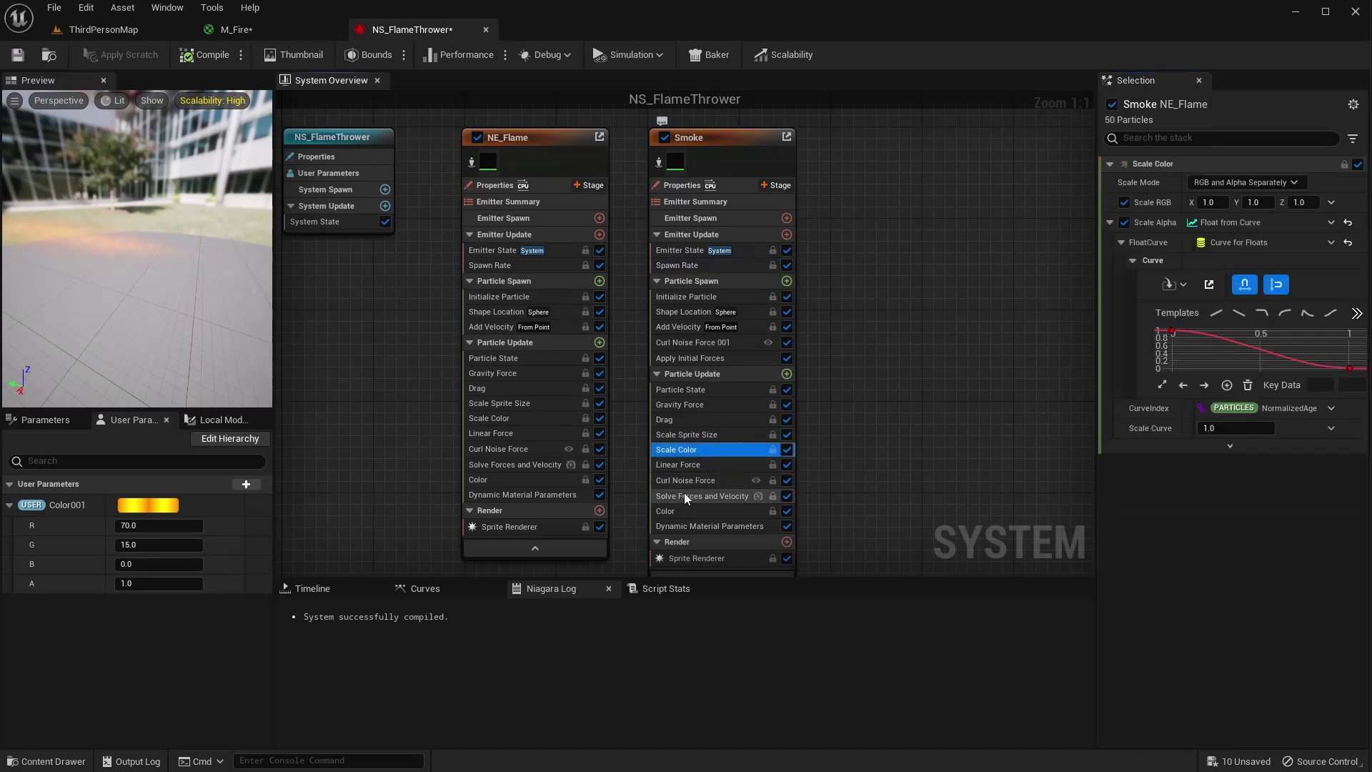
left_click(689, 497)
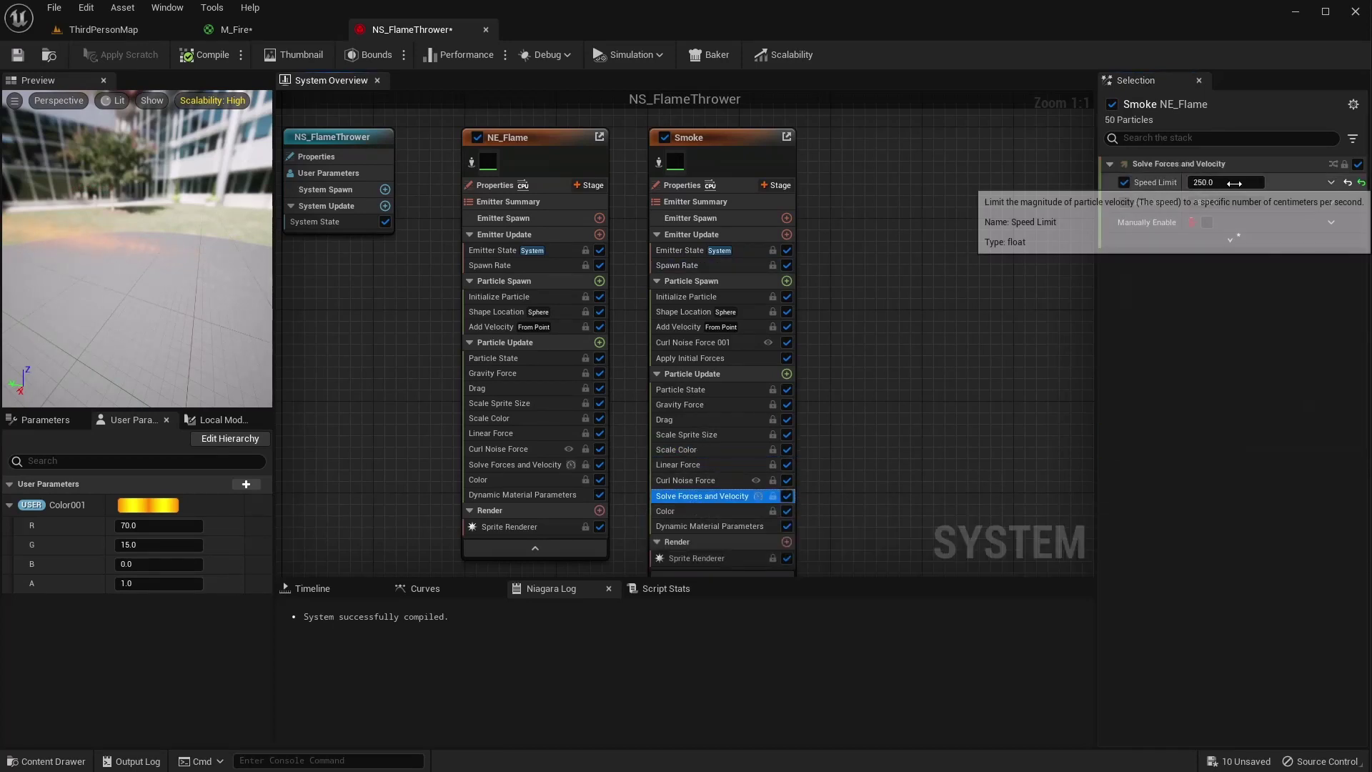
left_click(685, 512)
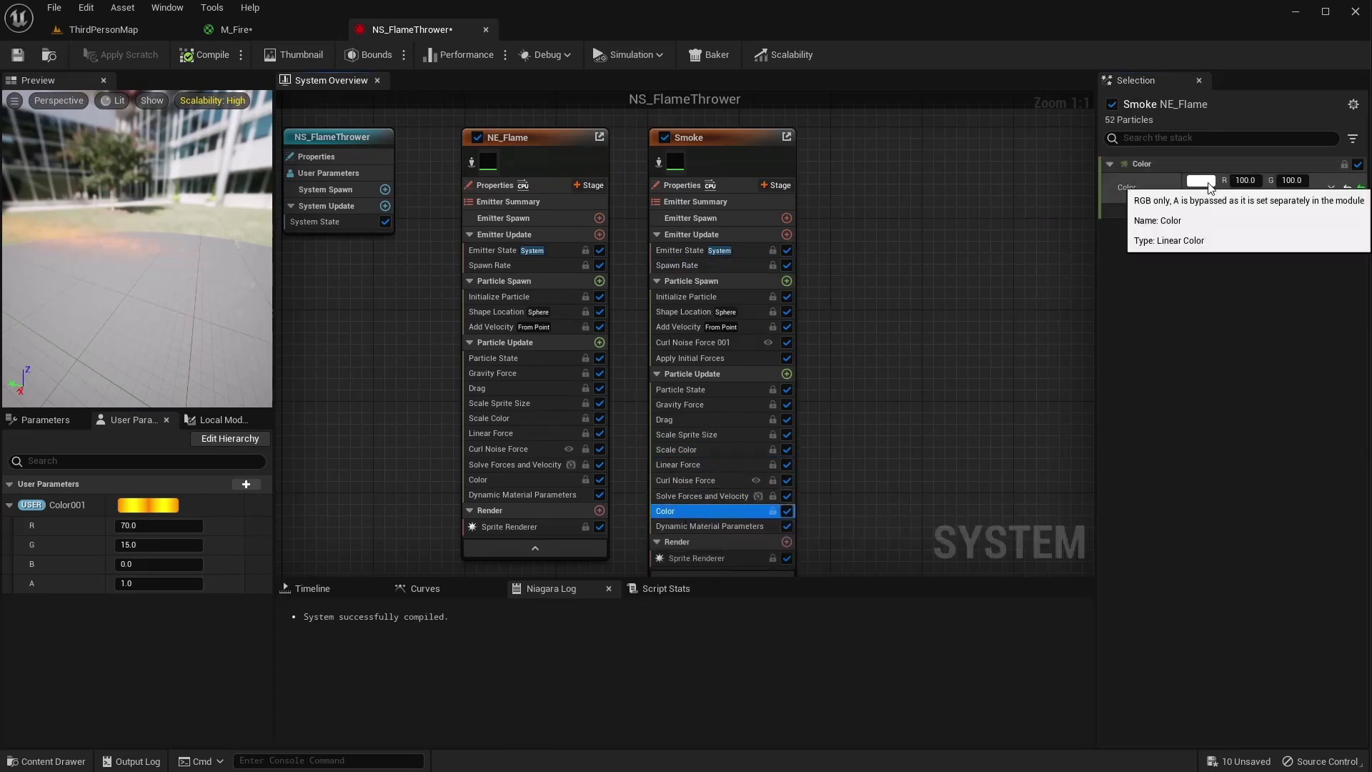
left_click(1206, 187)
mouse_move(1101, 331)
left_mouse_down()
mouse_move(1101, 376)
mouse_move(1102, 352)
left_mouse_up()
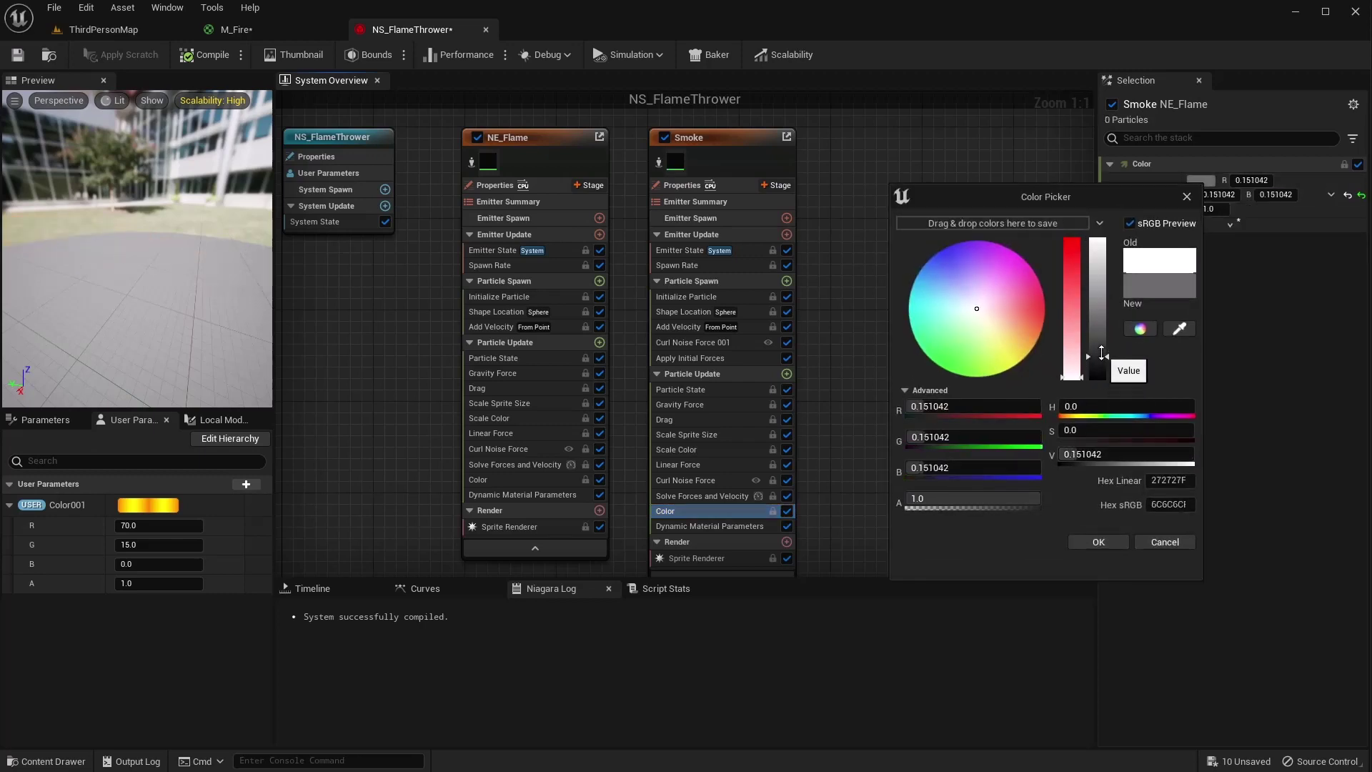
left_click(1108, 536)
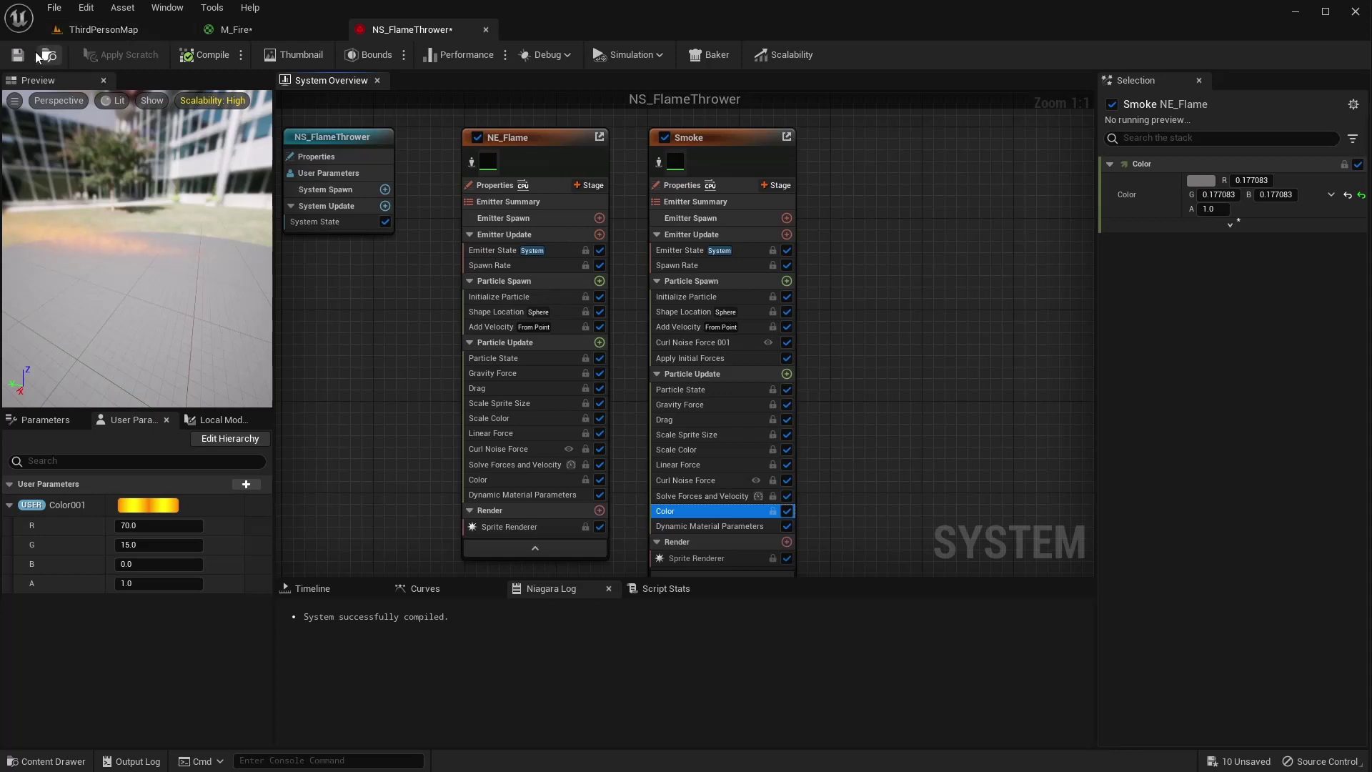
left_click(208, 55)
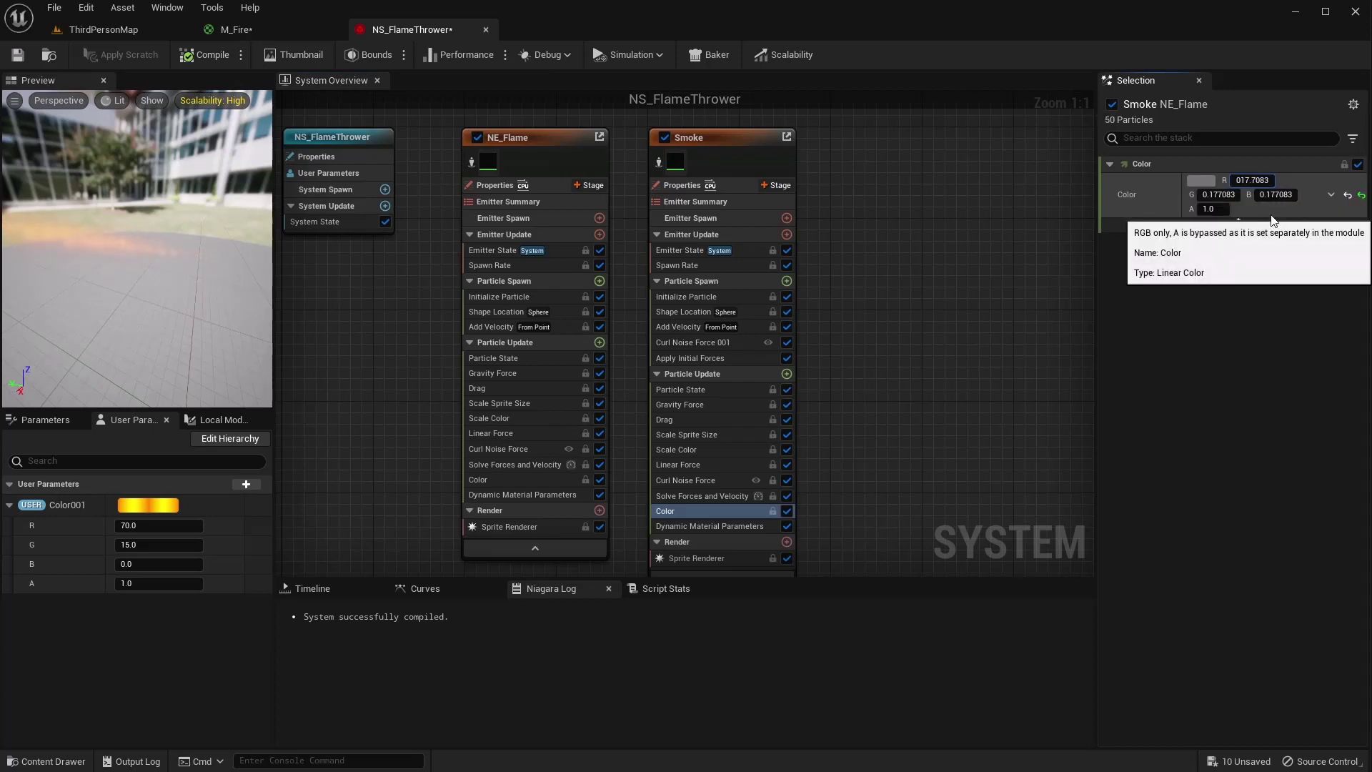
Set the Smoke colour's red and blue values to 17.7083
key("BackSpace")
left_click(1213, 195)
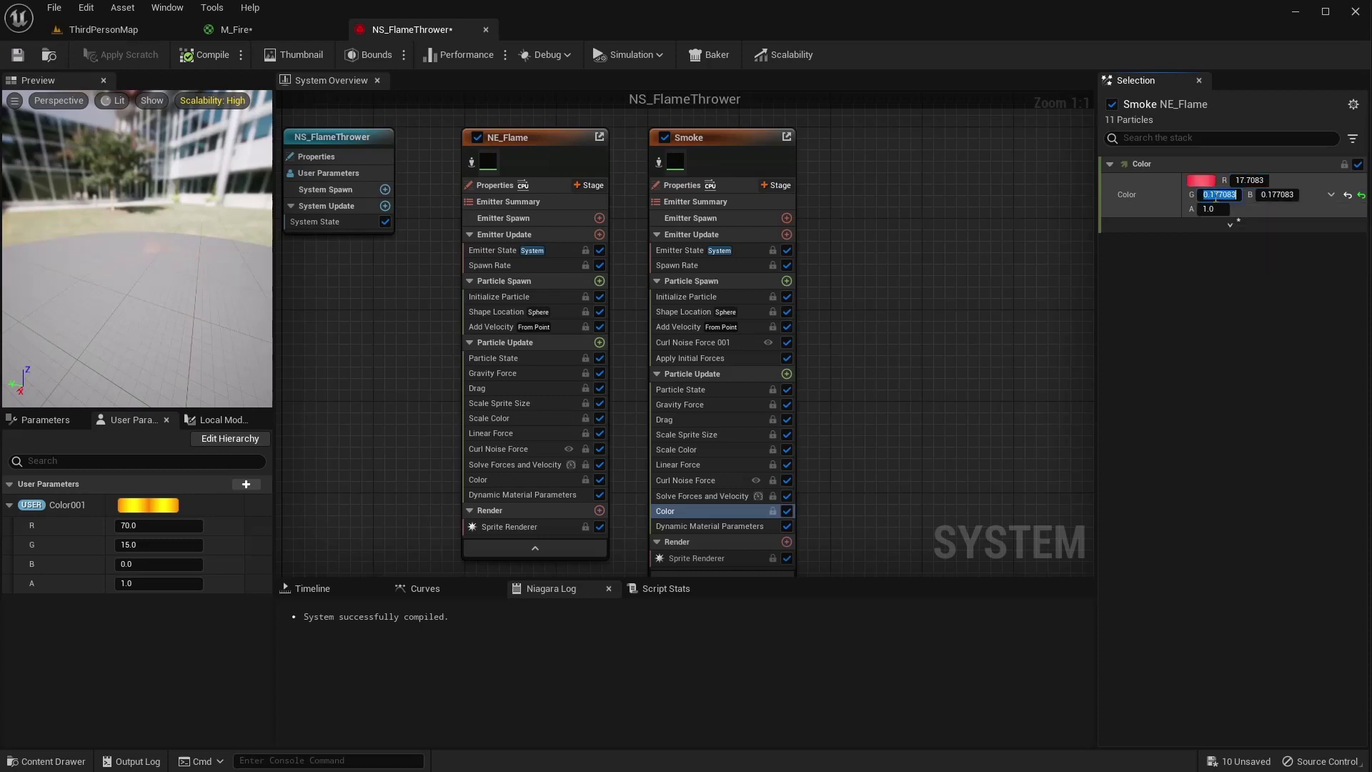
left_click(1273, 195)
left_click(1272, 197)
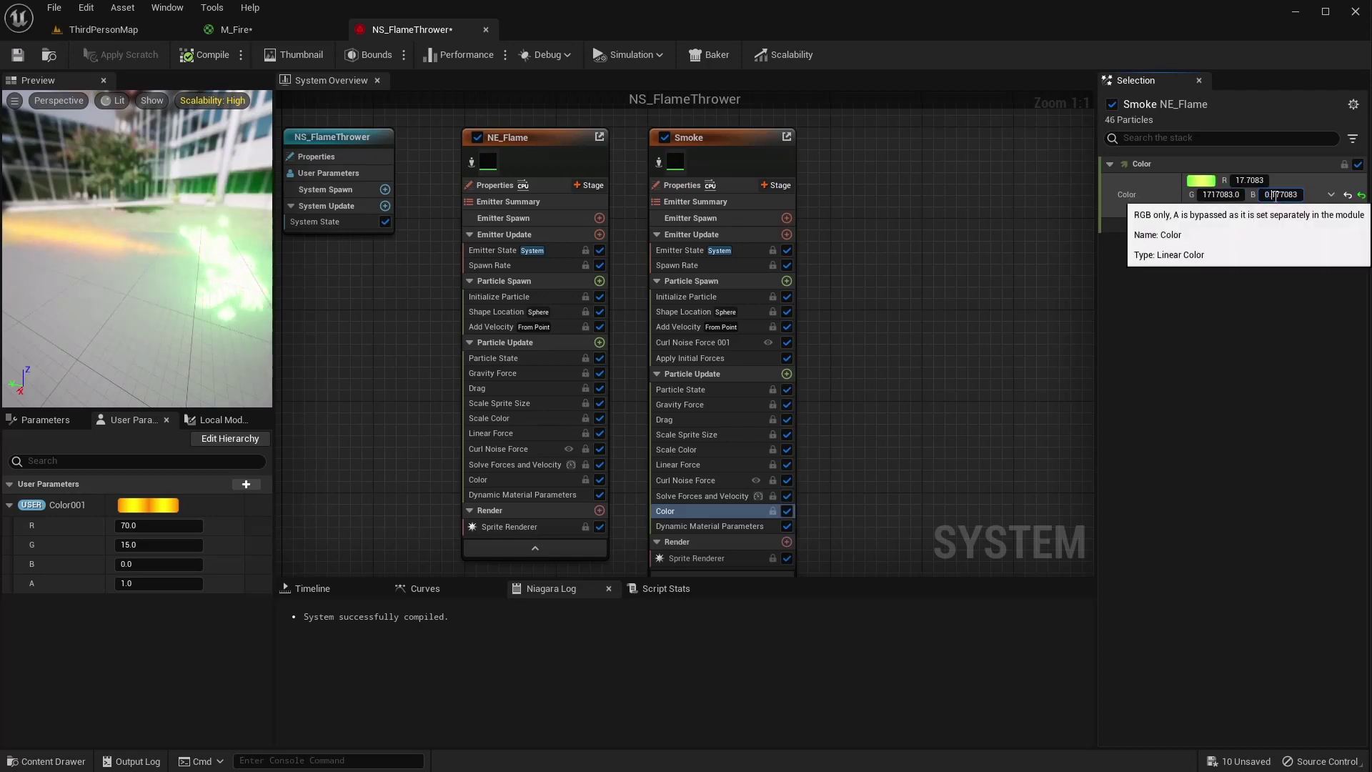
key("BackSpace")
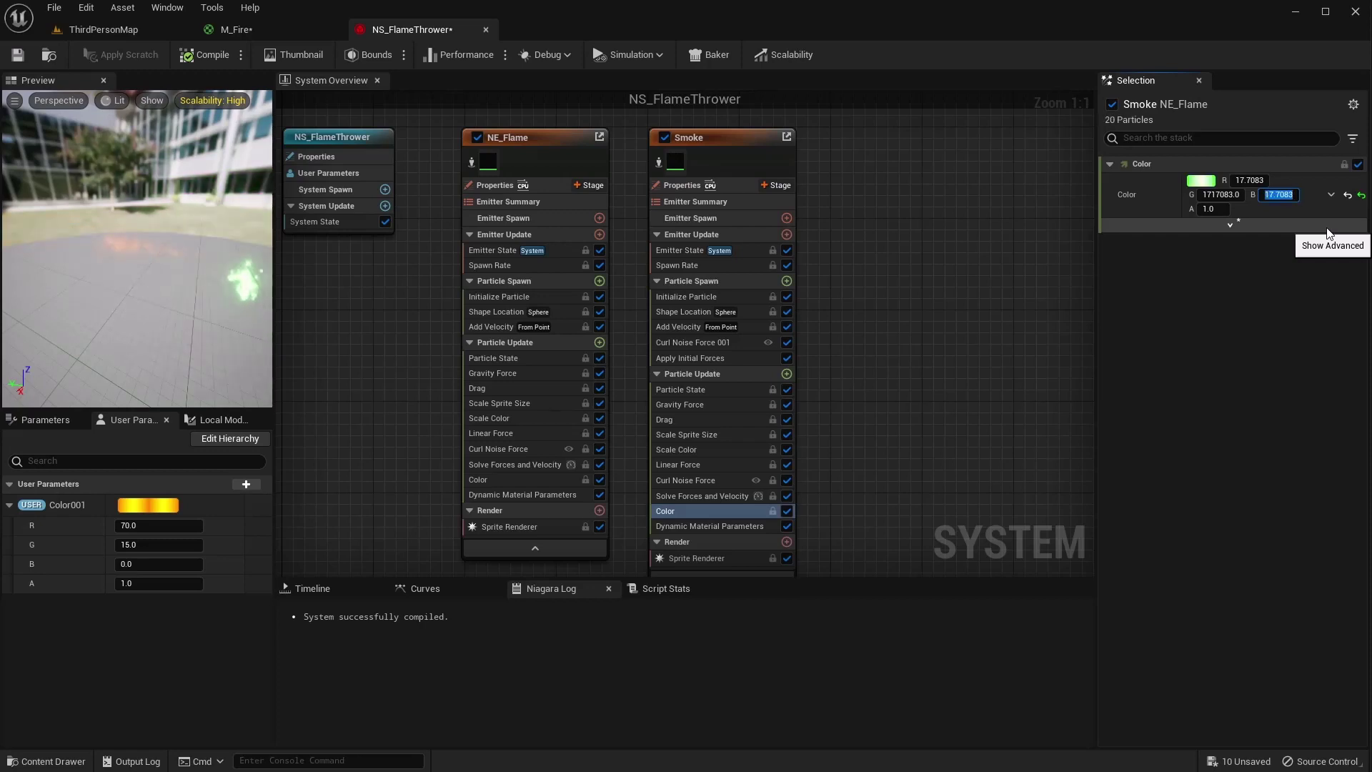
type(".")
key("Return")
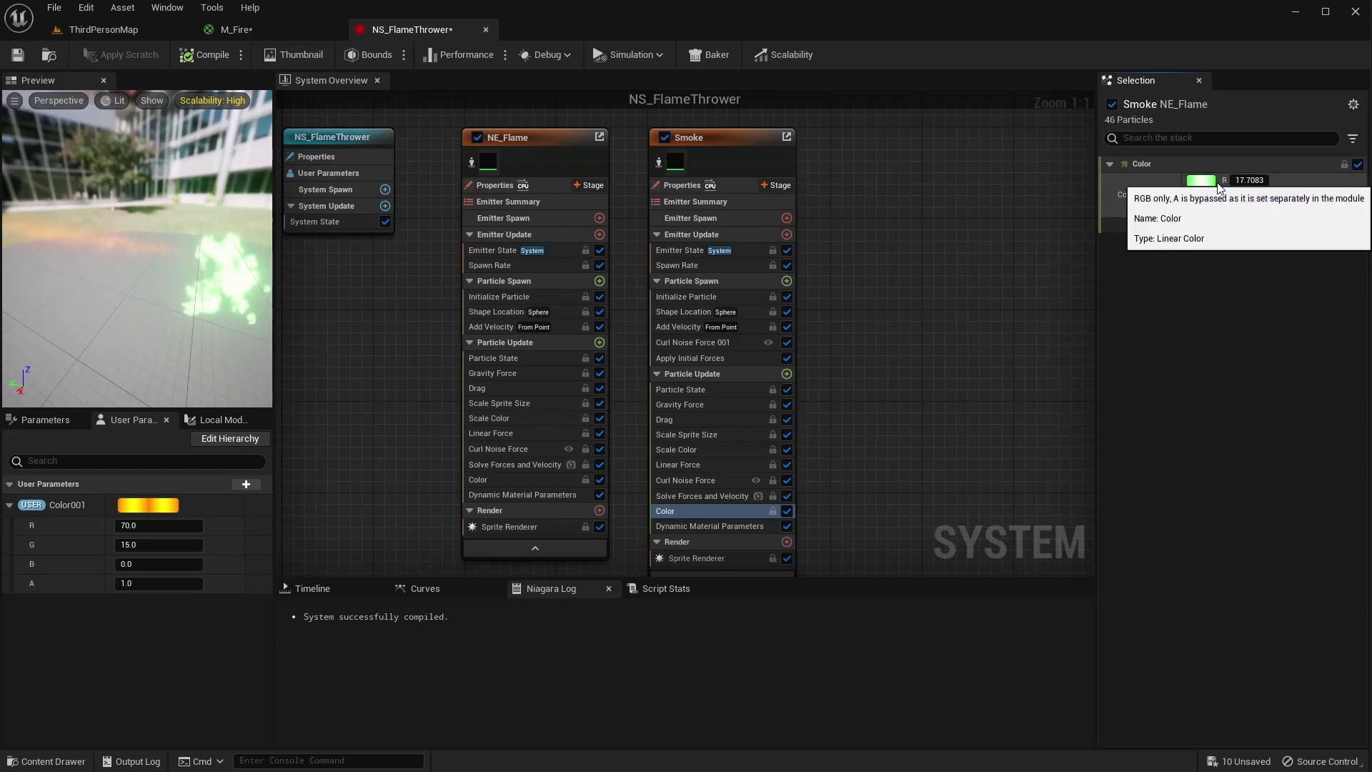
Set the Smoke colour's green value to 17.17
left_click(1221, 195)
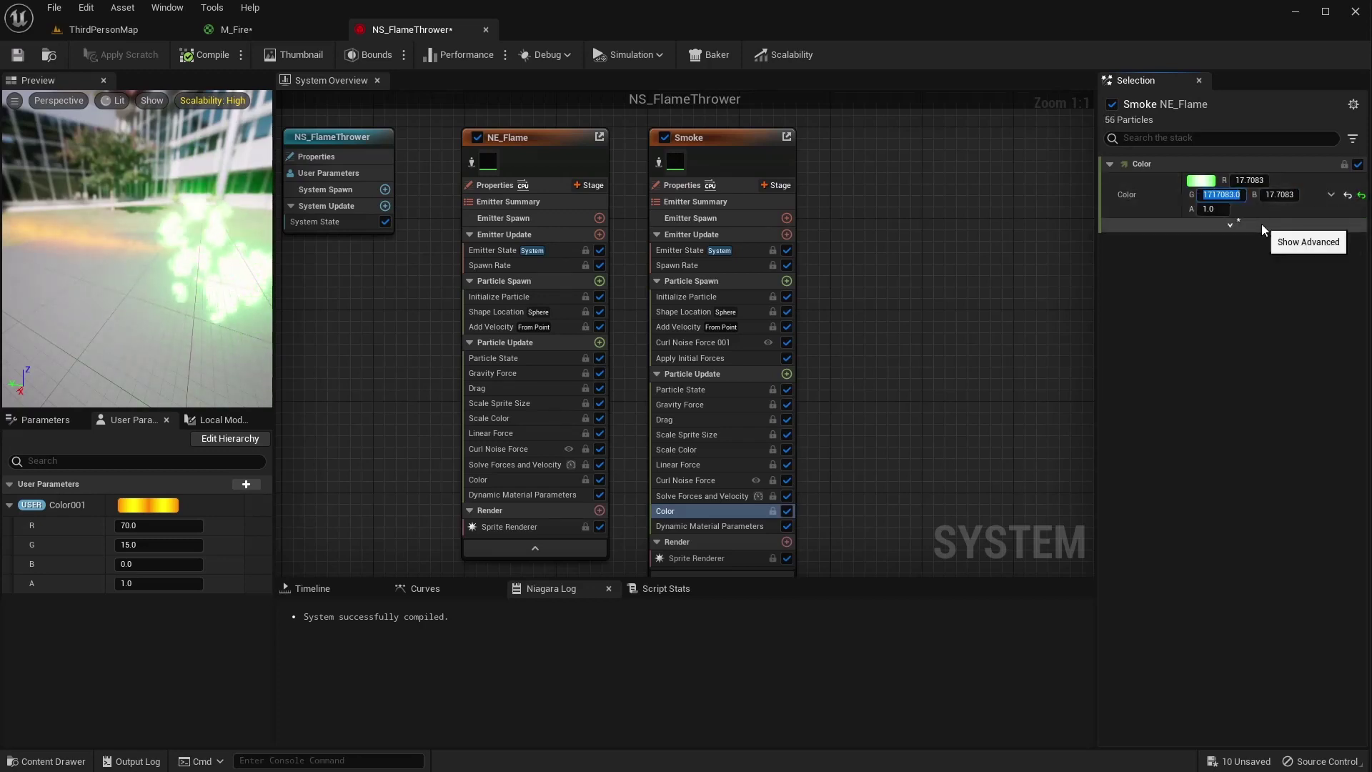
key("Home")
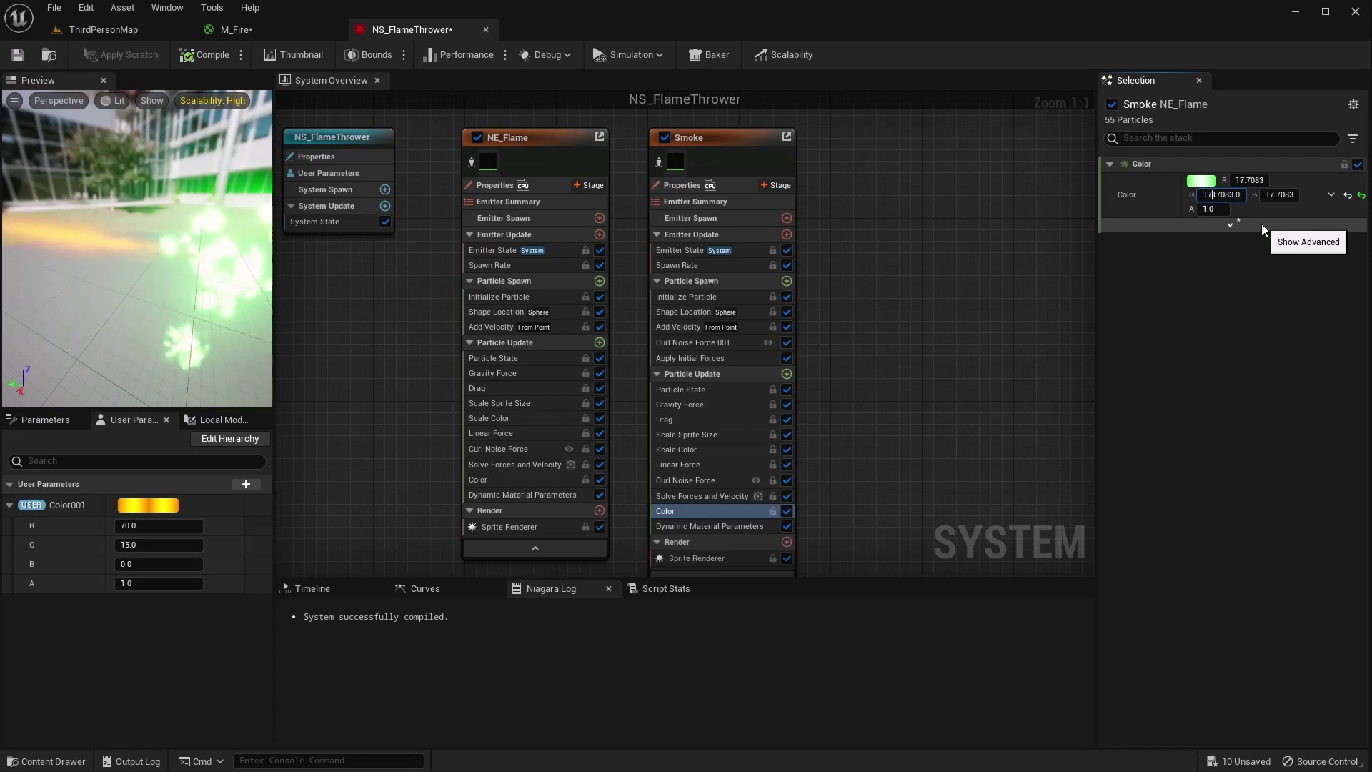
key("ctrl+a")
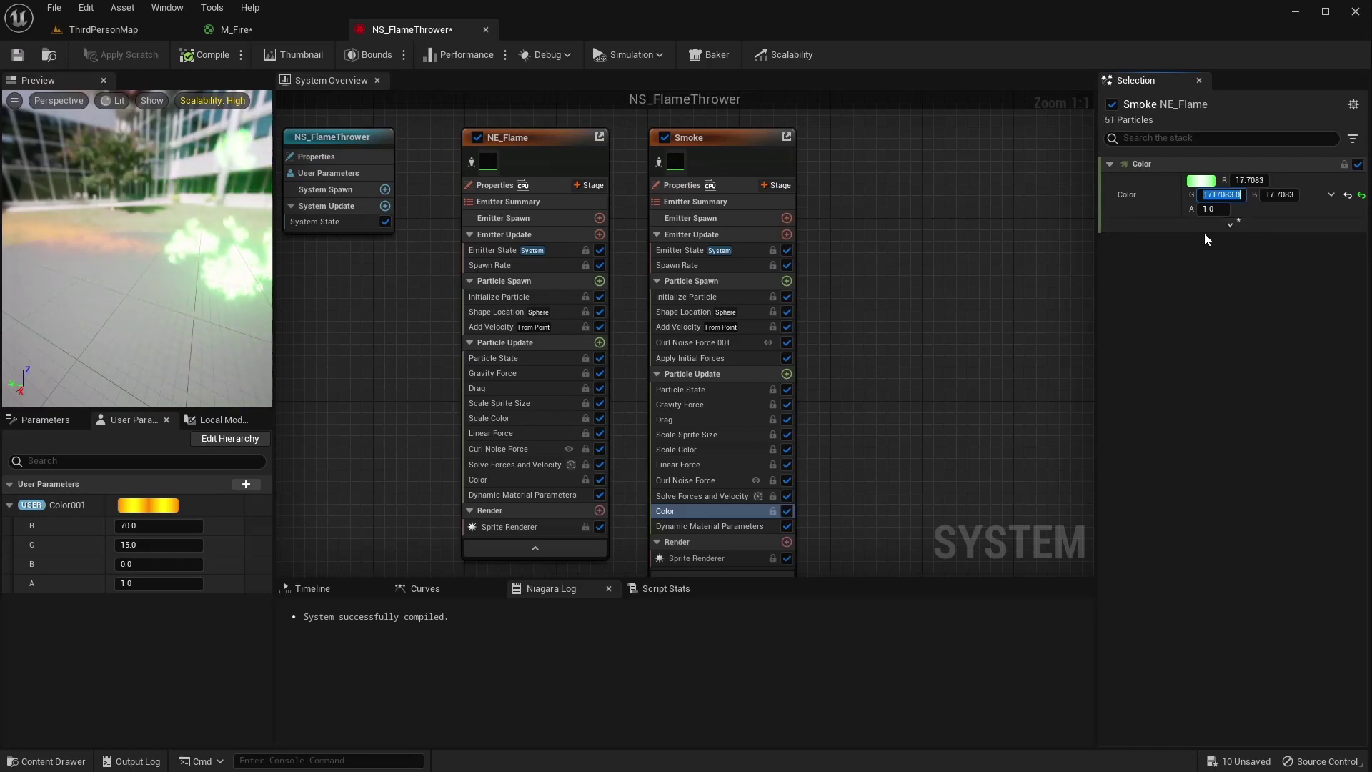
left_click(1210, 209)
left_click(1220, 195)
type("17.17")
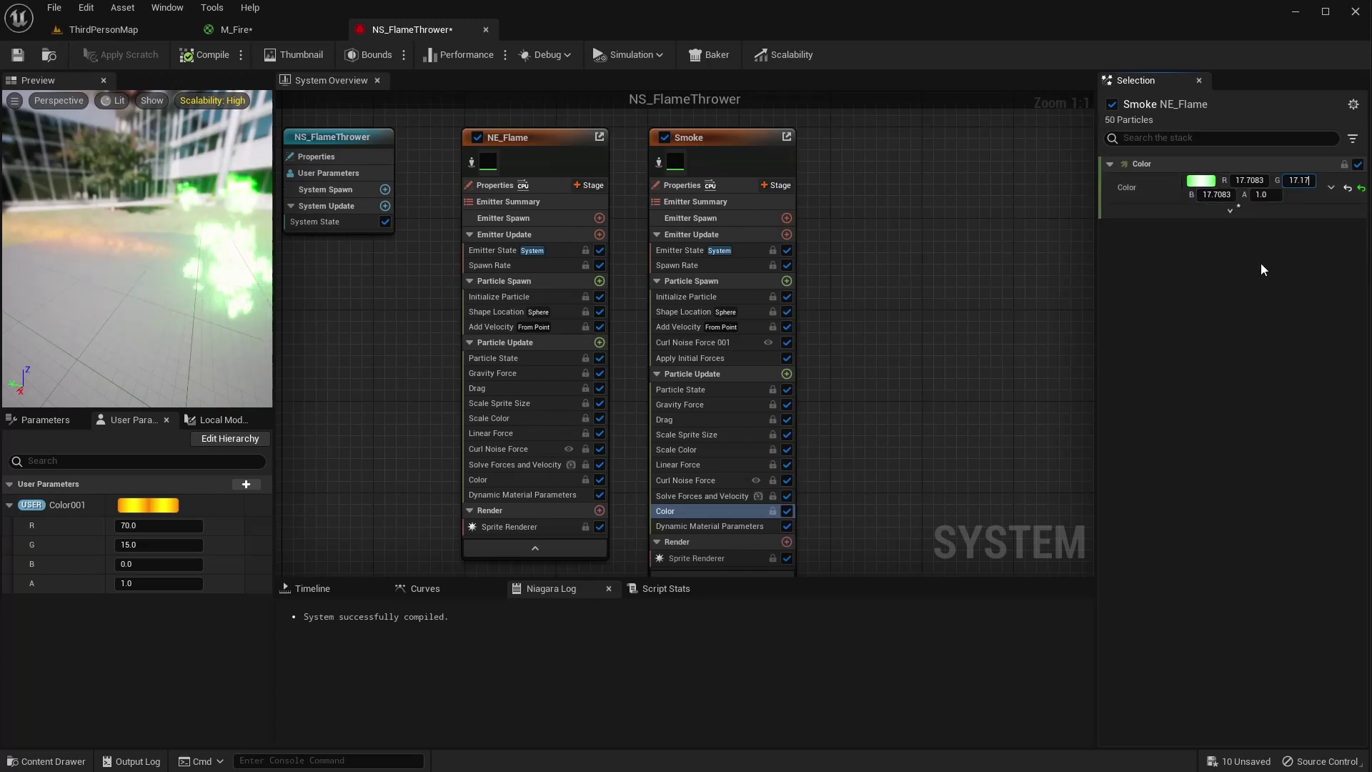
key("Return")
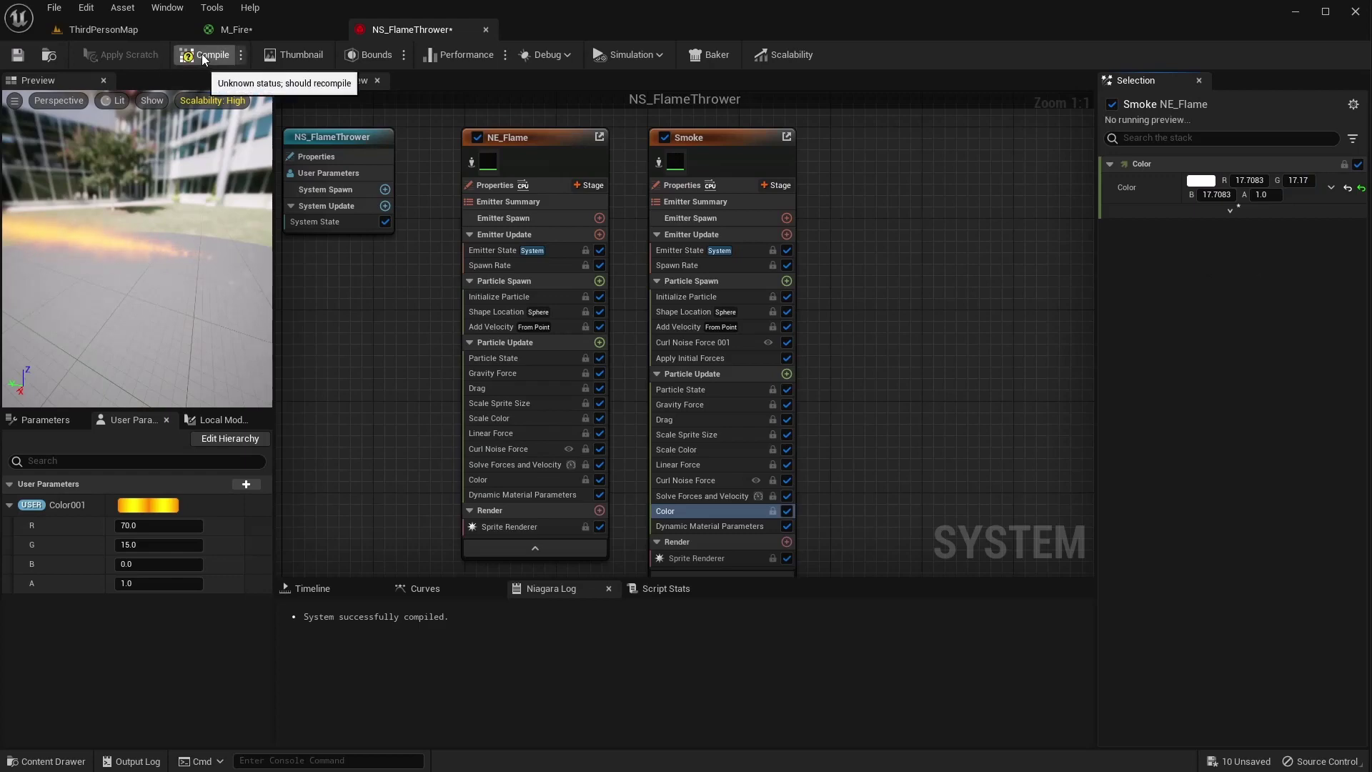
Start a Play session of the ThirdPersonMap level
left_click(96, 30)
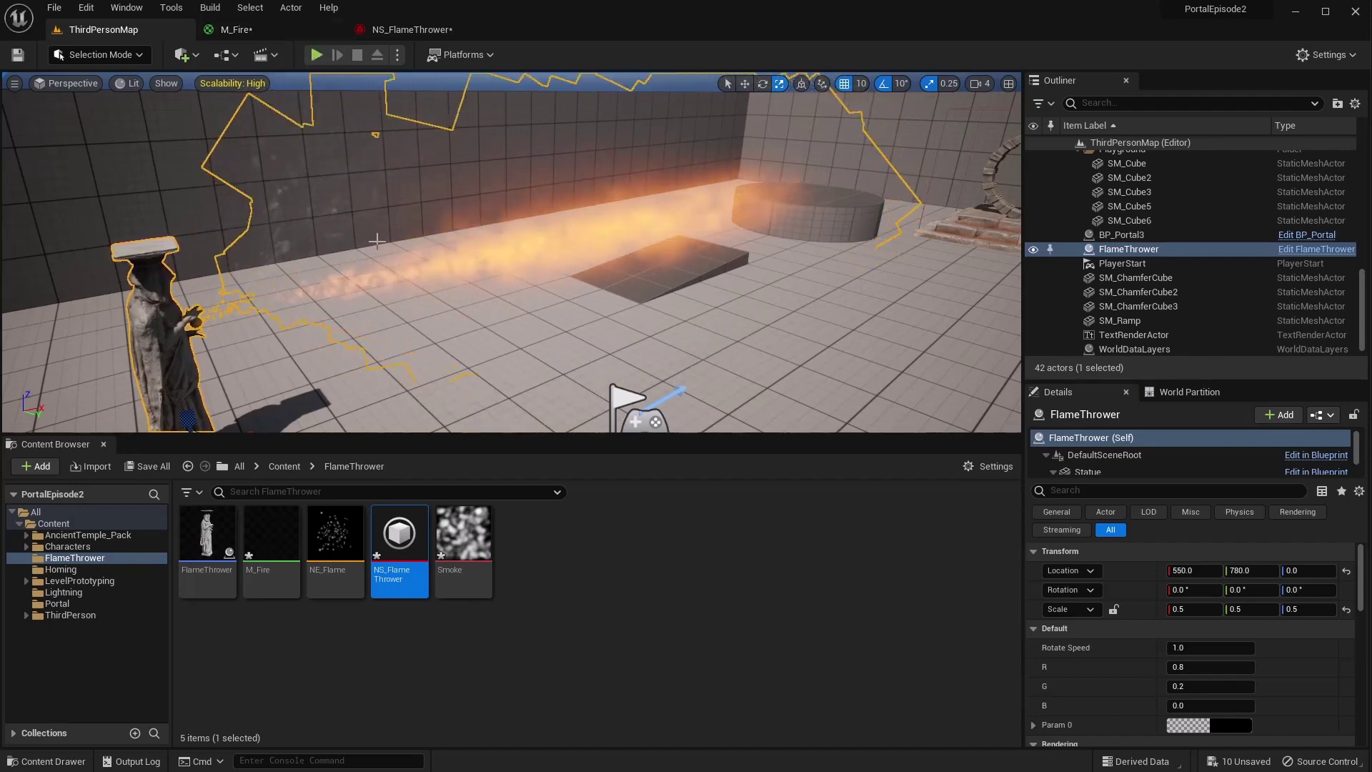
left_click(259, 36)
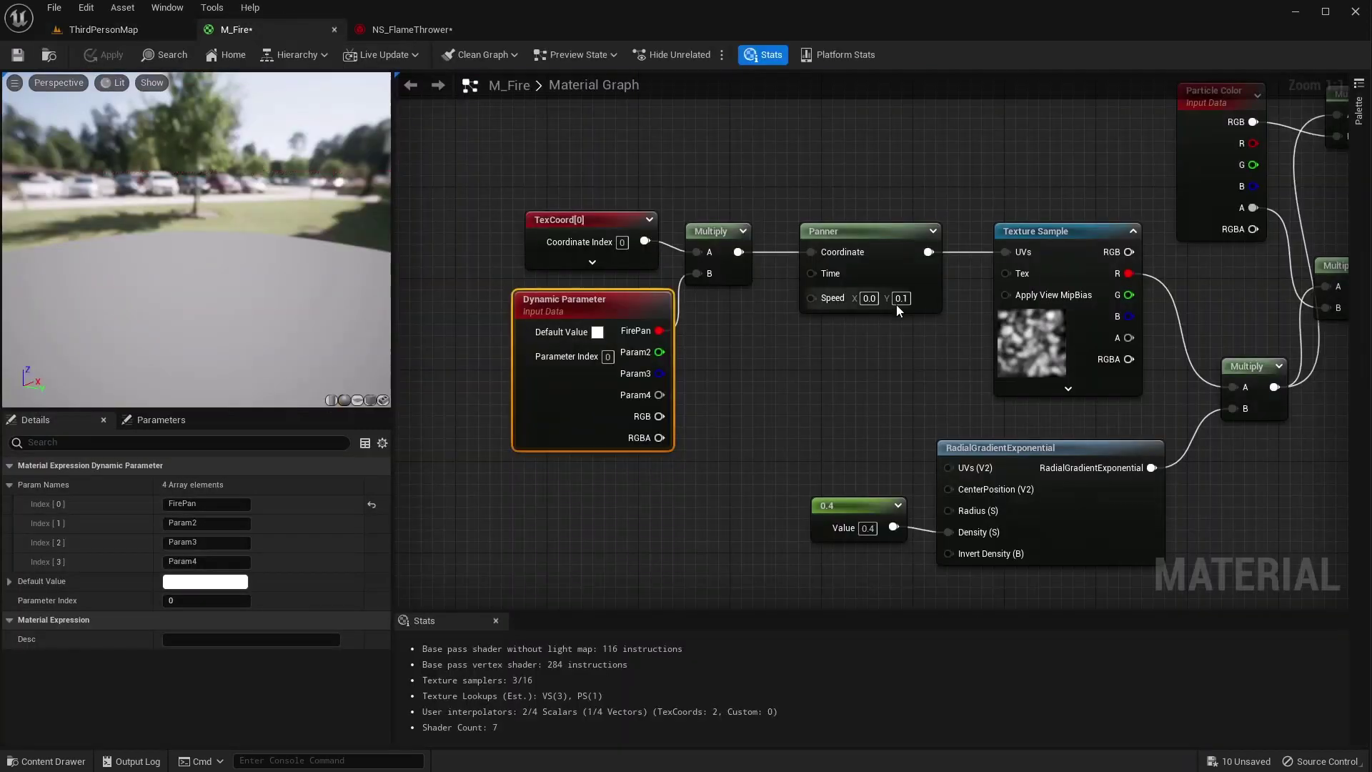
left_click(439, 33)
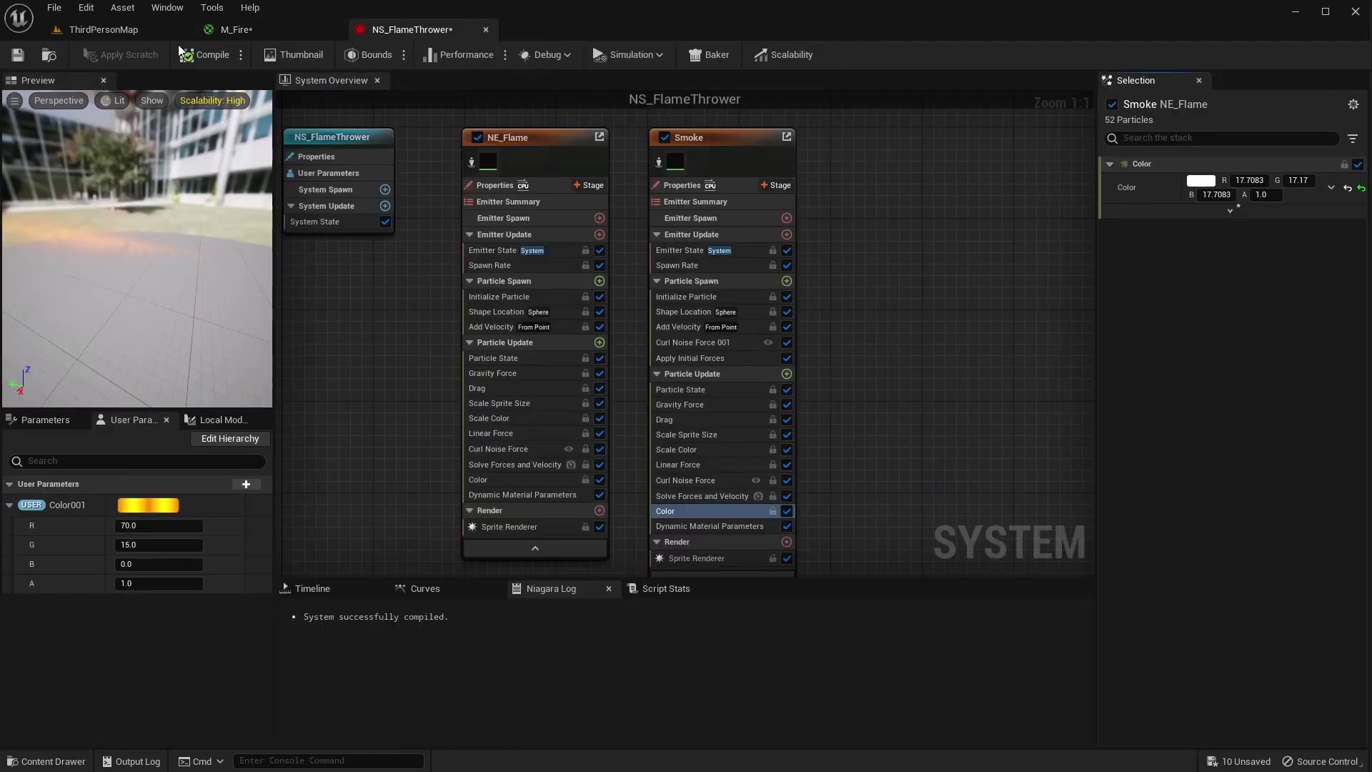
left_click(143, 30)
left_click(316, 55)
left_click(642, 287)
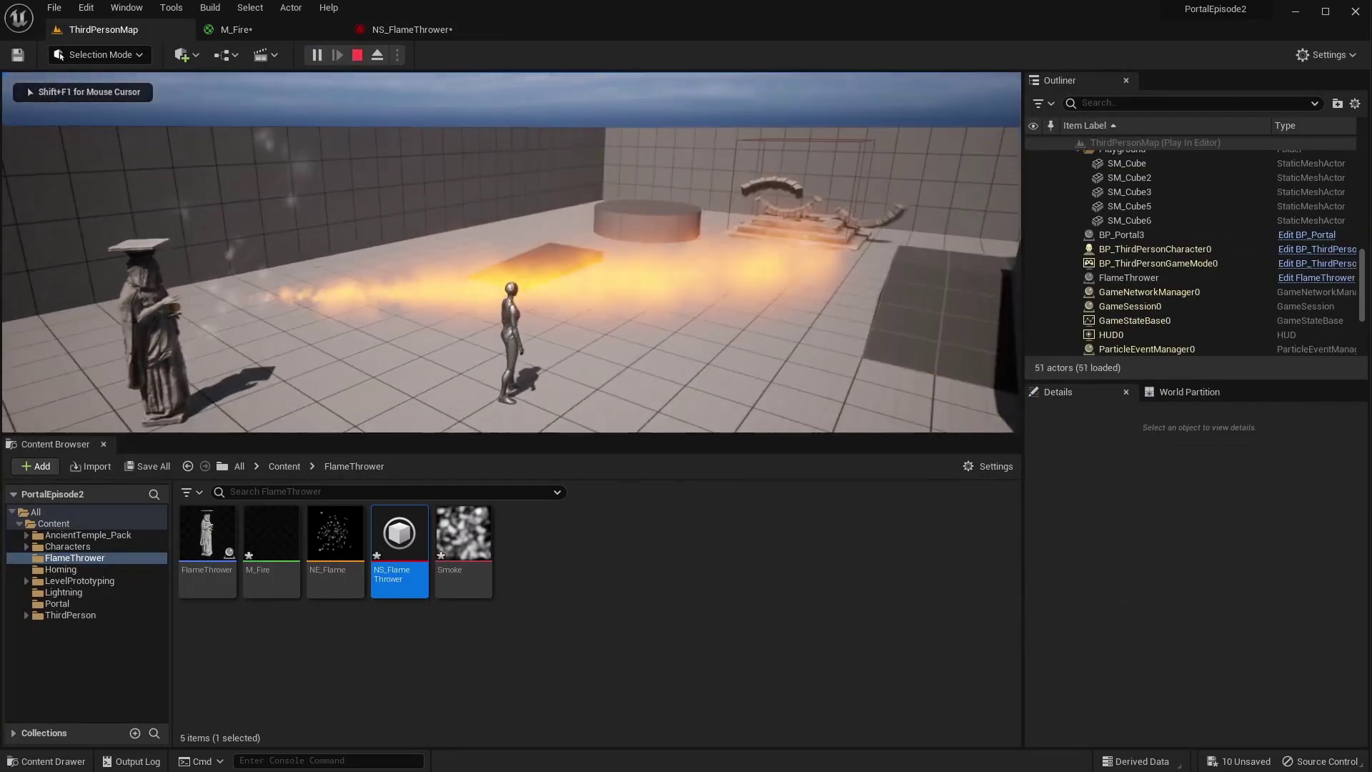
Run the character around and through the flames, then stop the play session
key("w")
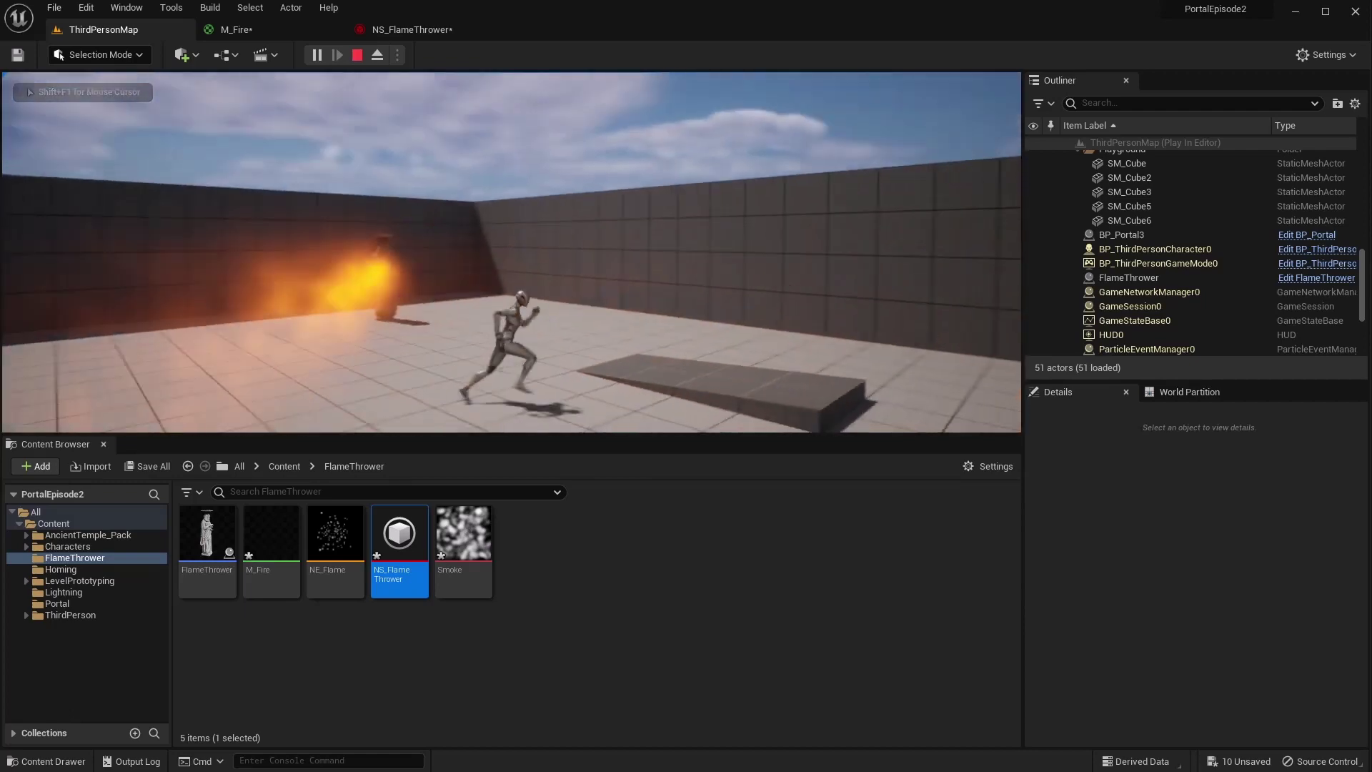
key("a")
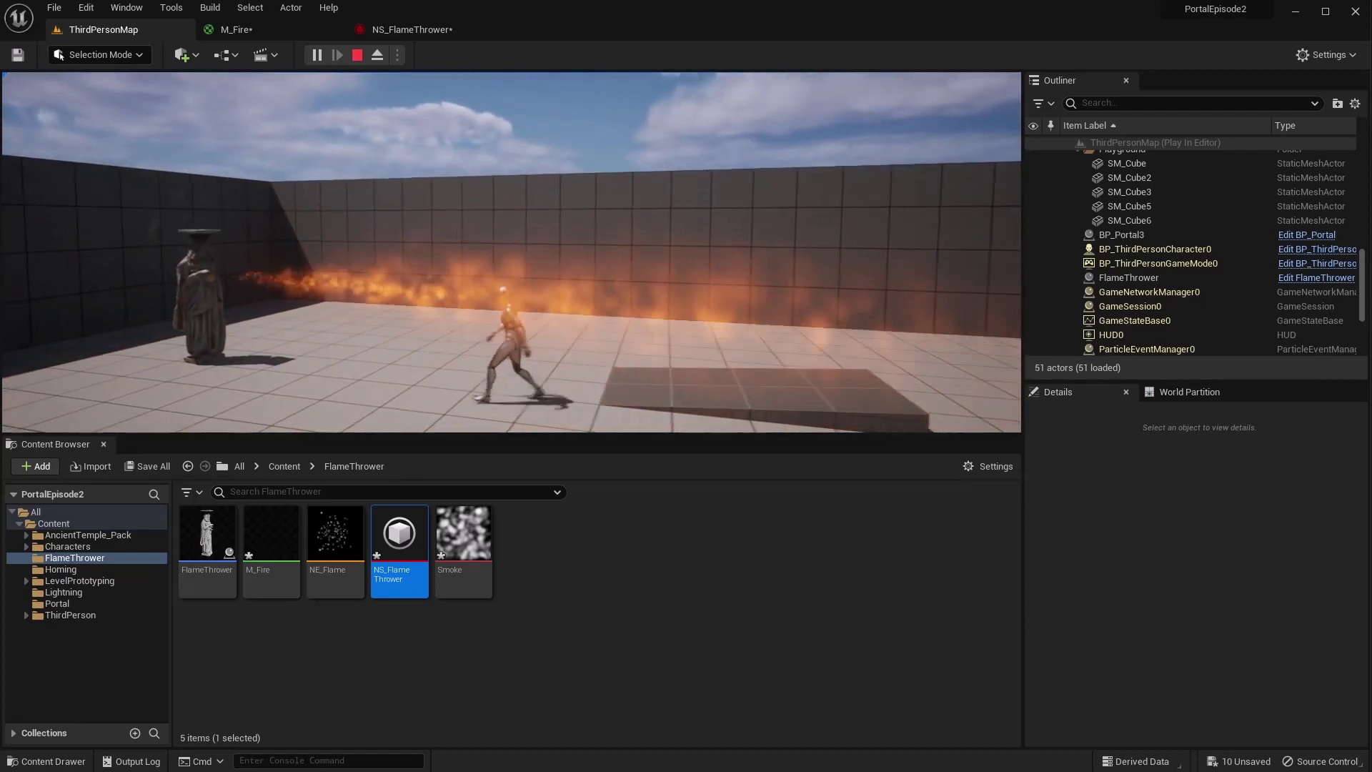
key("d")
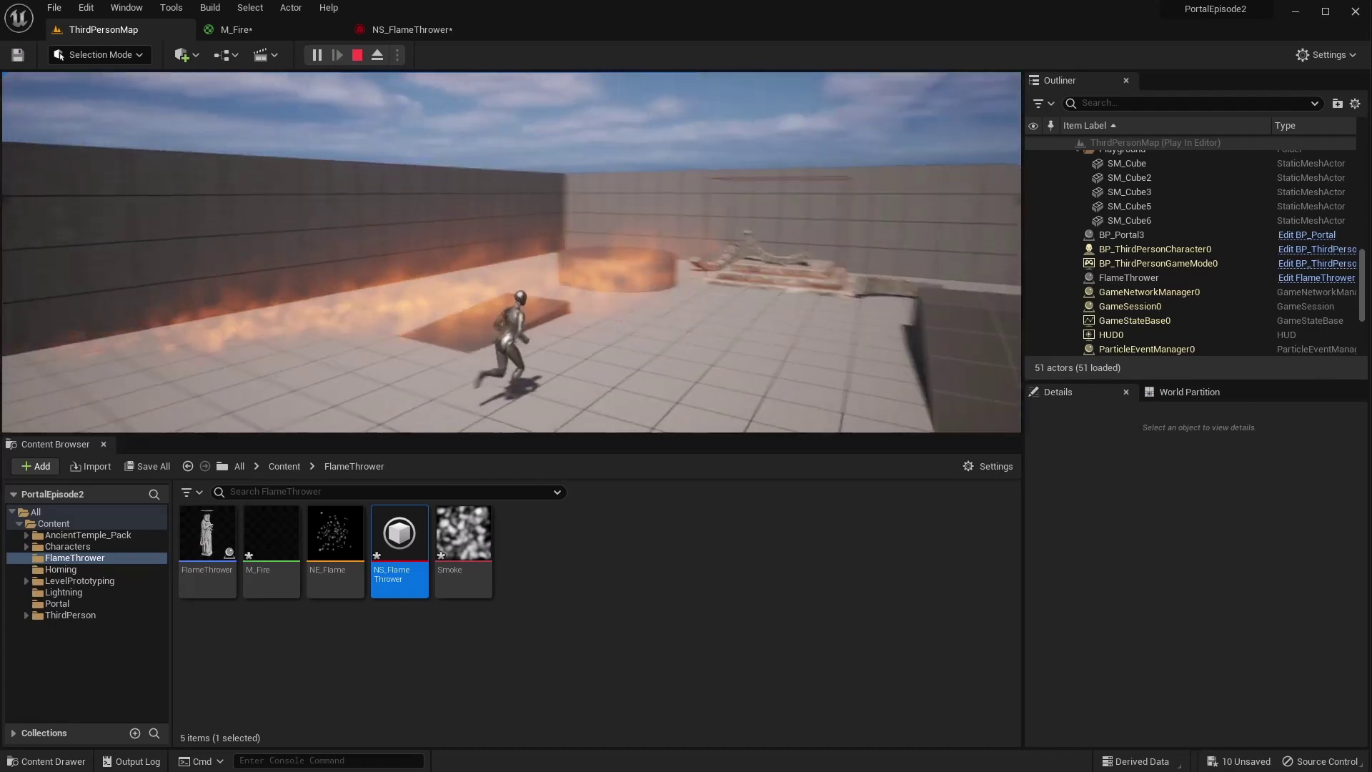
key("s")
key("a")
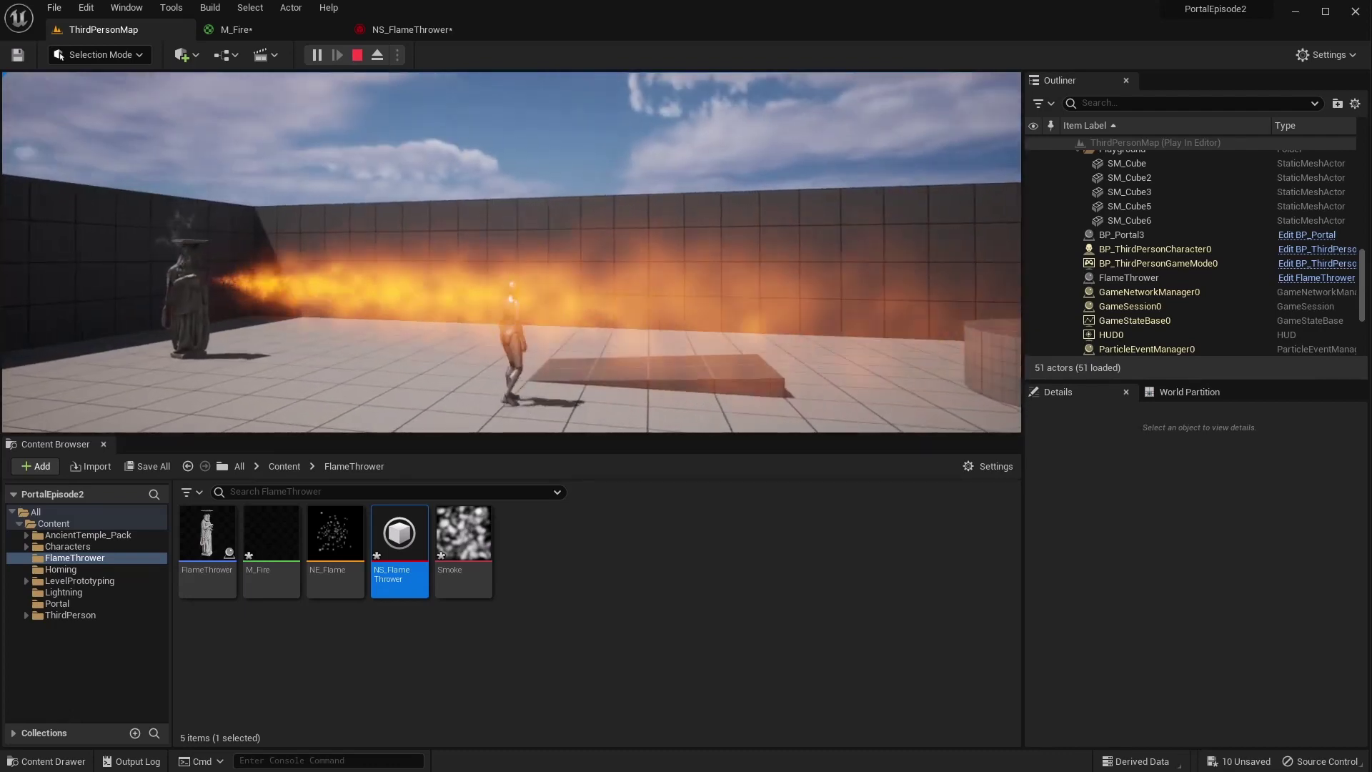
key("s")
key("w")
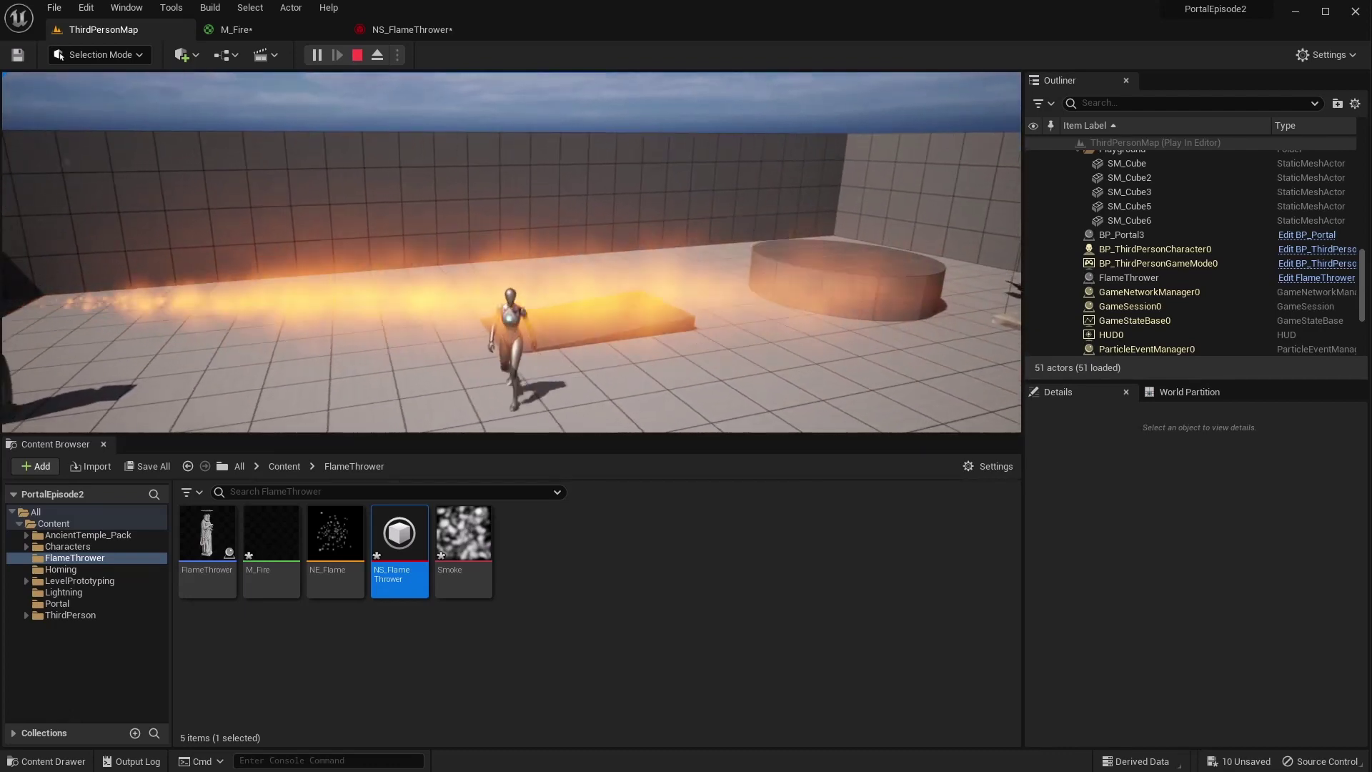
key("a")
key("w")
key("s")
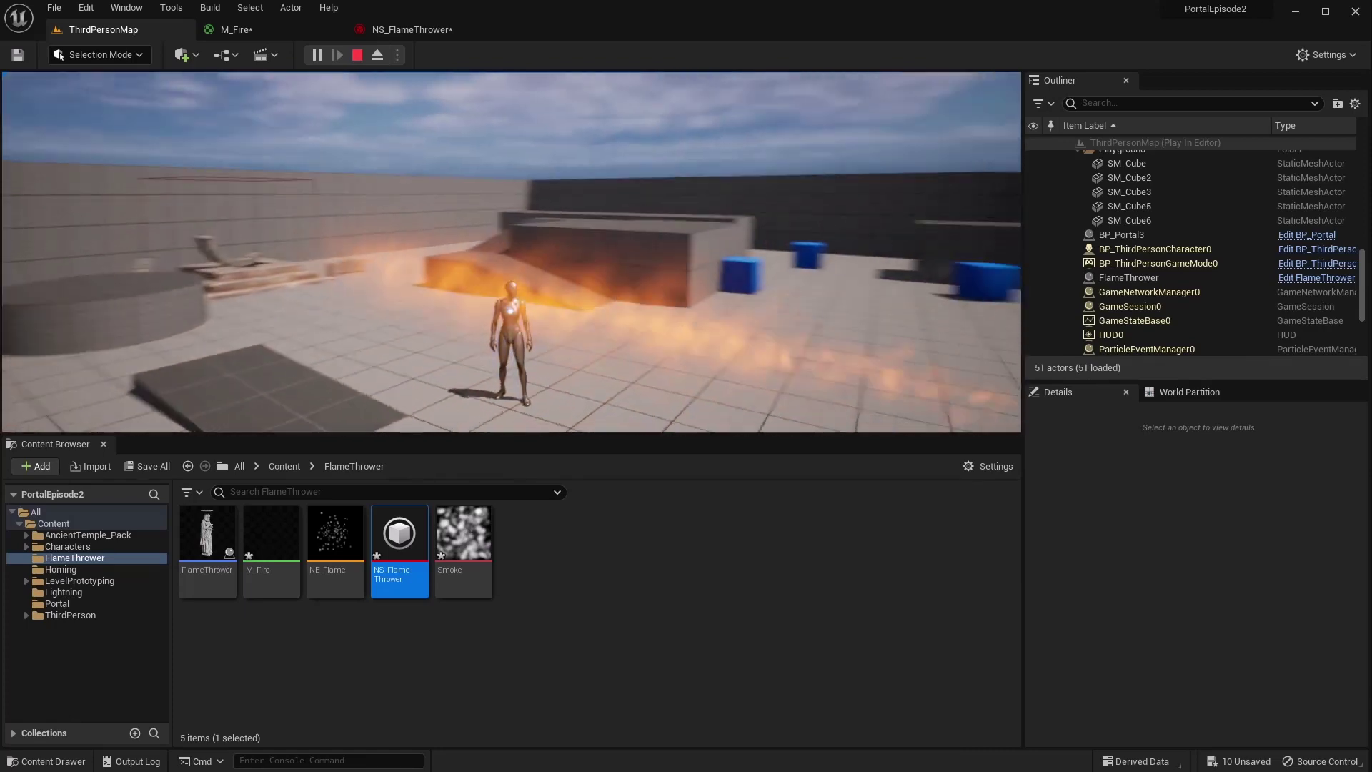
key("d")
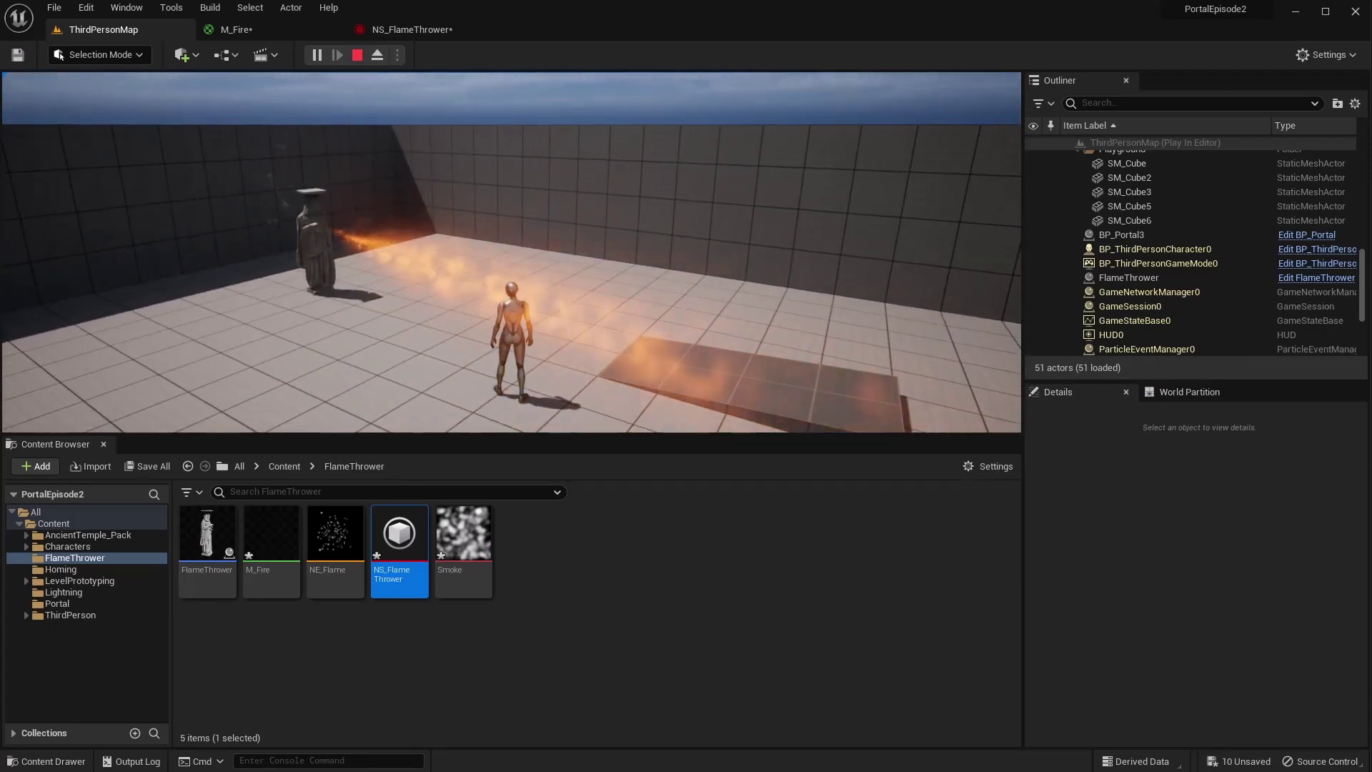
key("Escape")
Add a Collision module to NE_Flame's Particle Update, then return to ThirdPersonMap
left_click(419, 30)
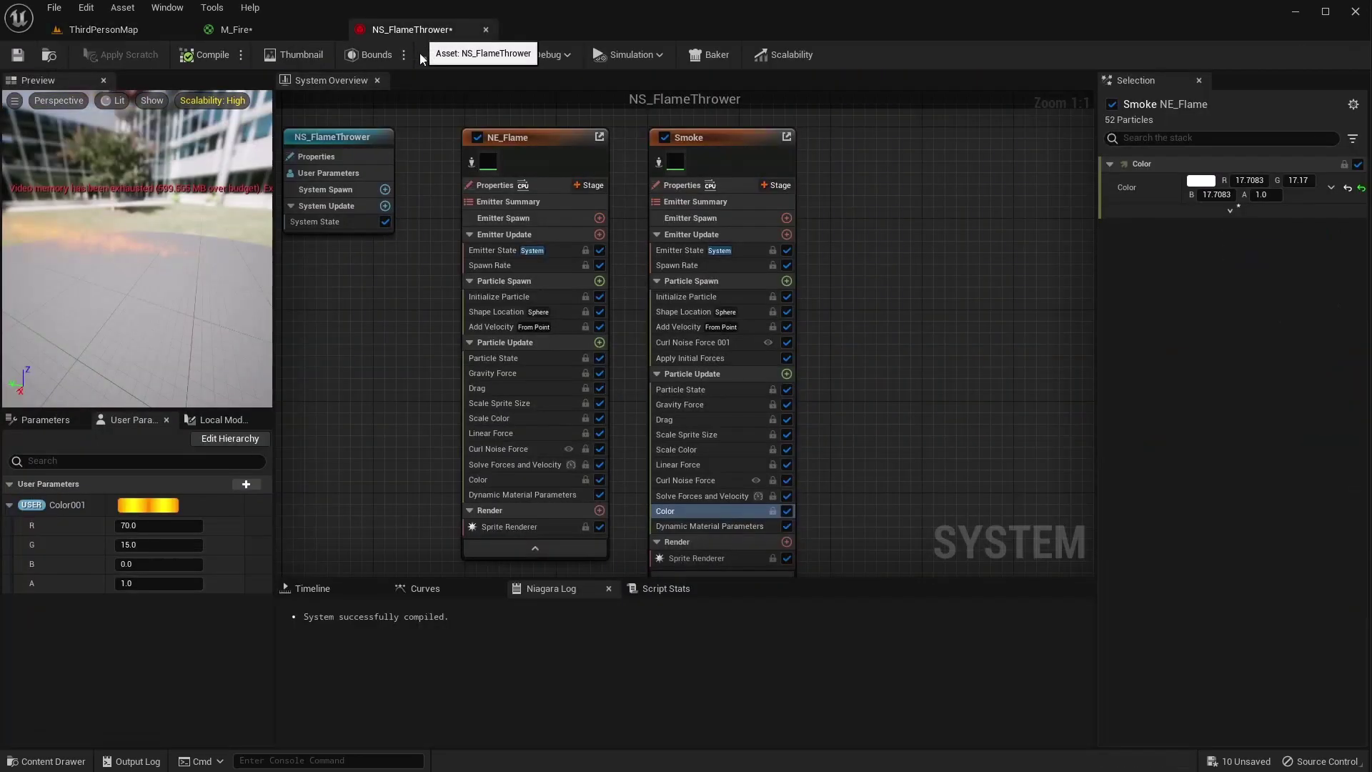
left_click(600, 343)
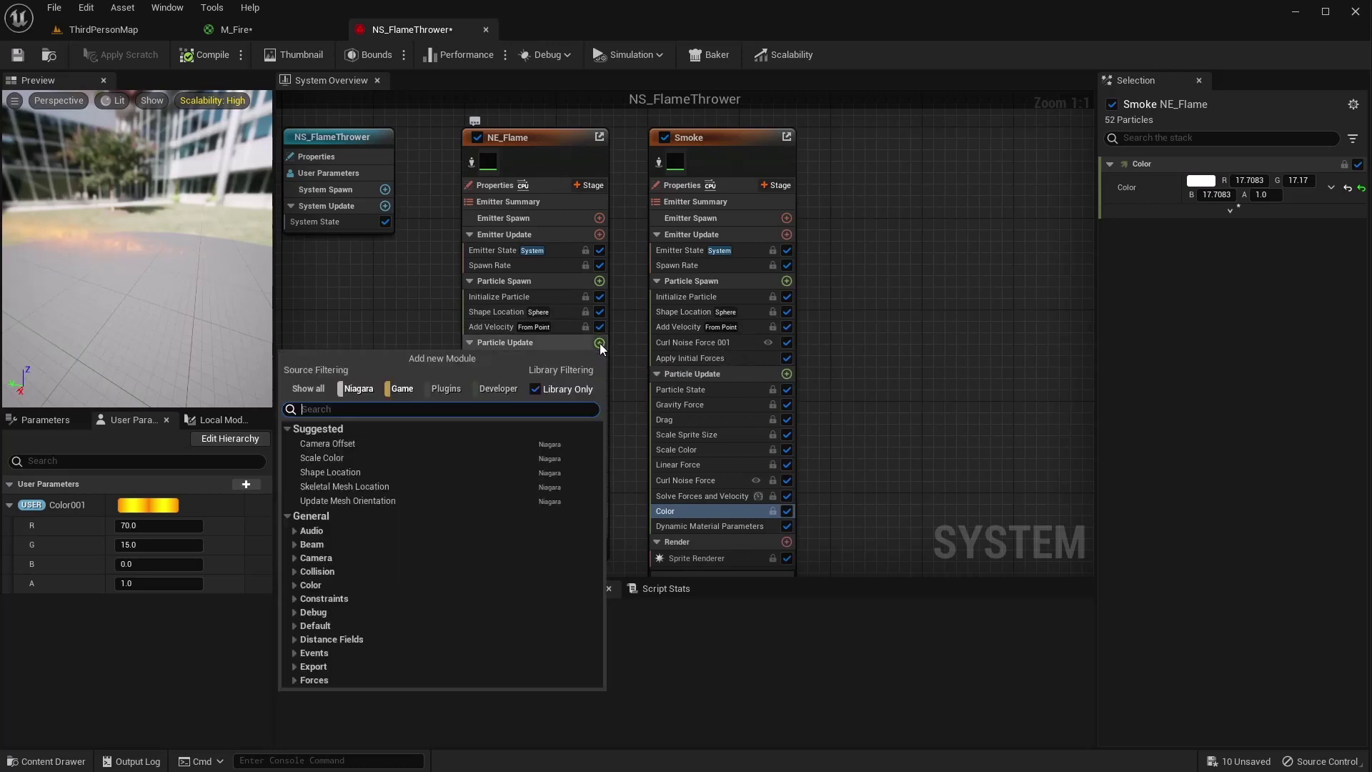
type("coll")
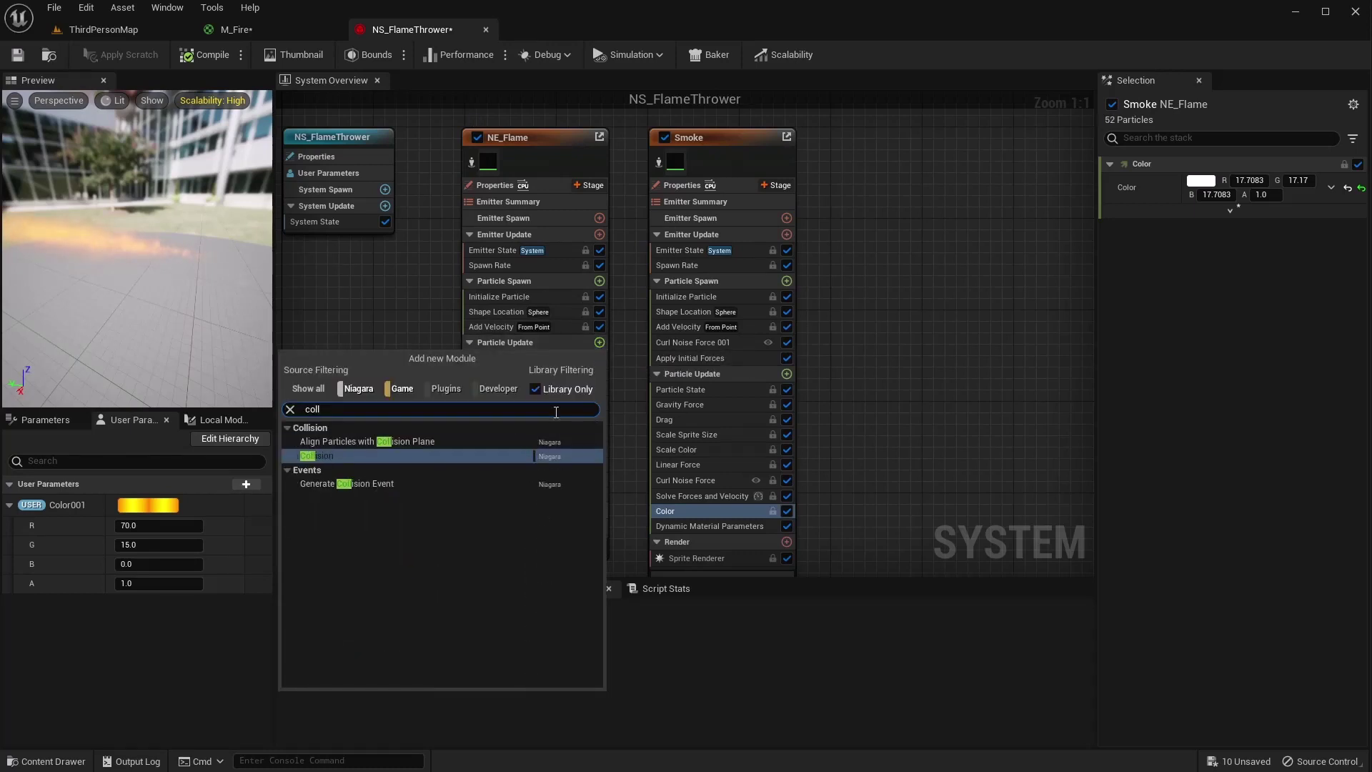
key("Return")
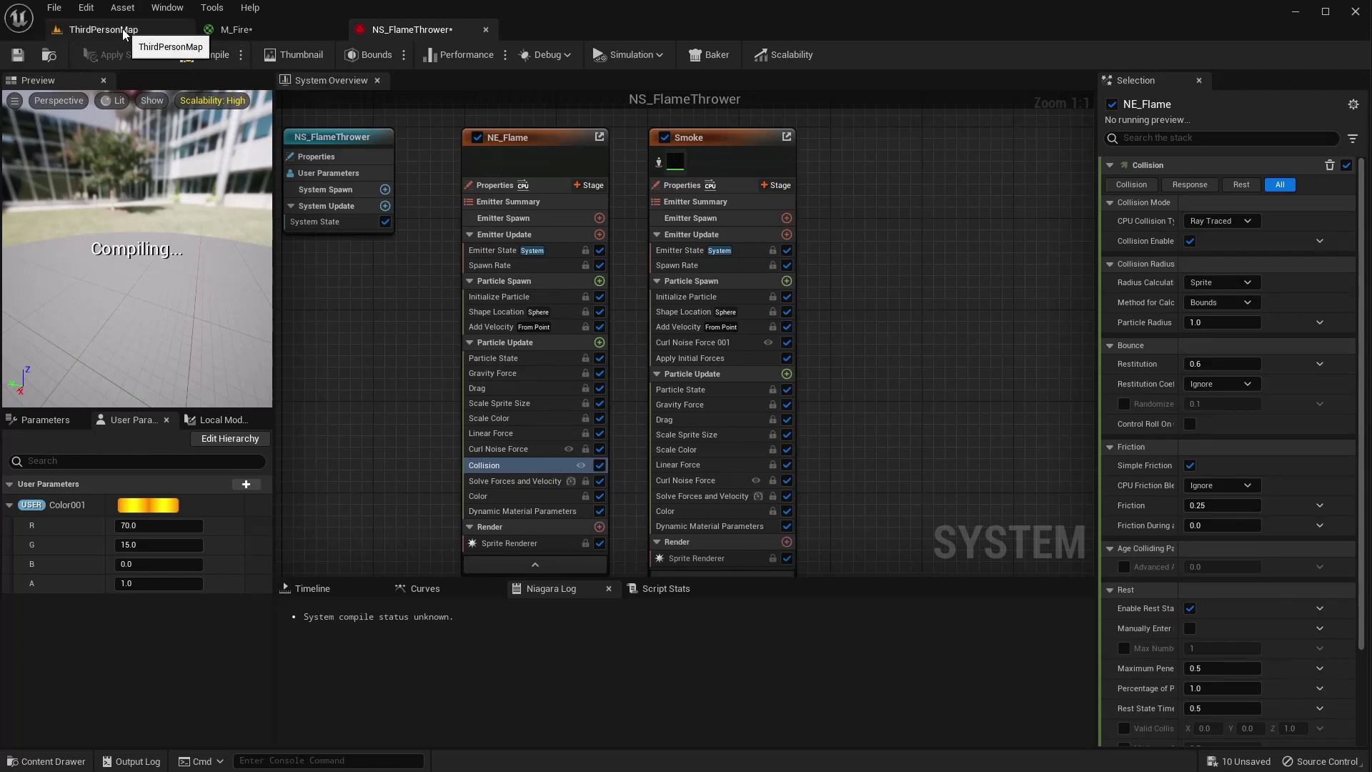
left_click(123, 28)
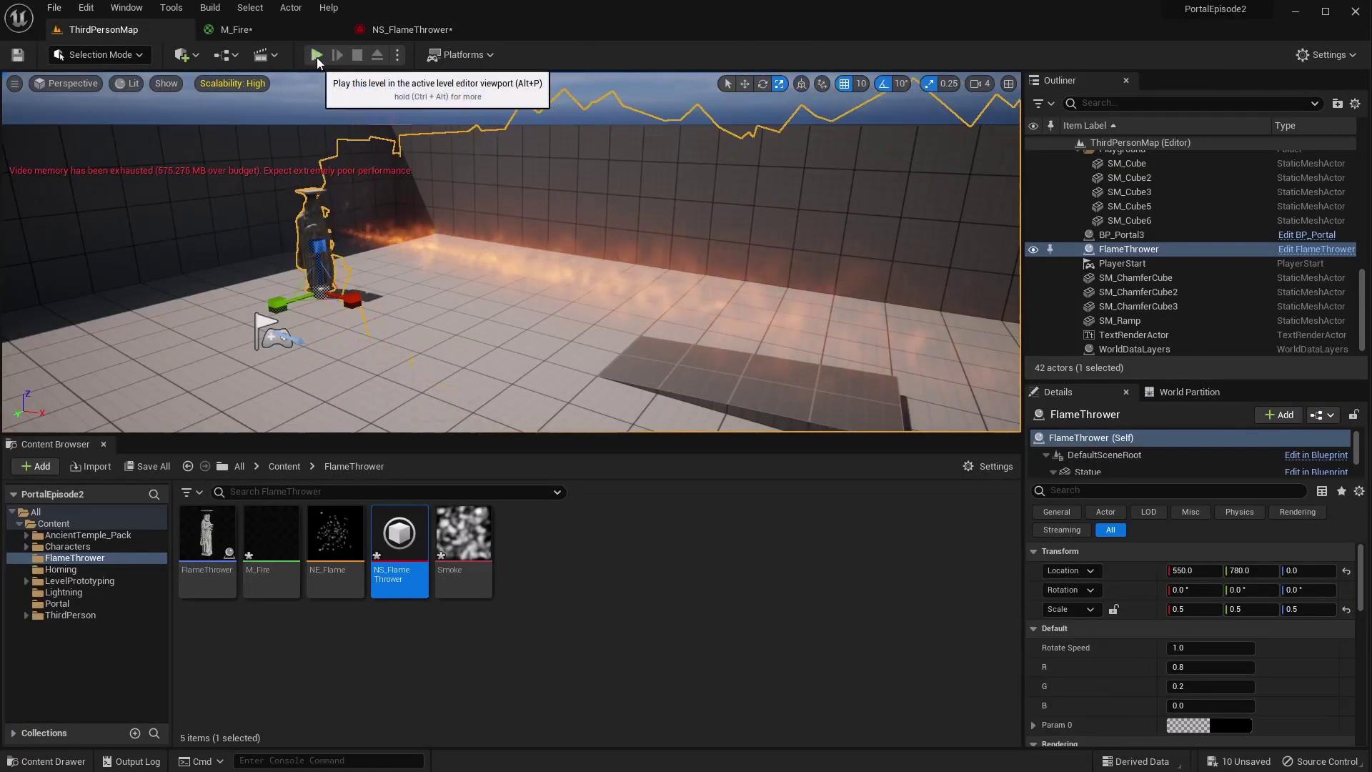
Play-test the level, running the character back and forth through the flames
key("alt+p")
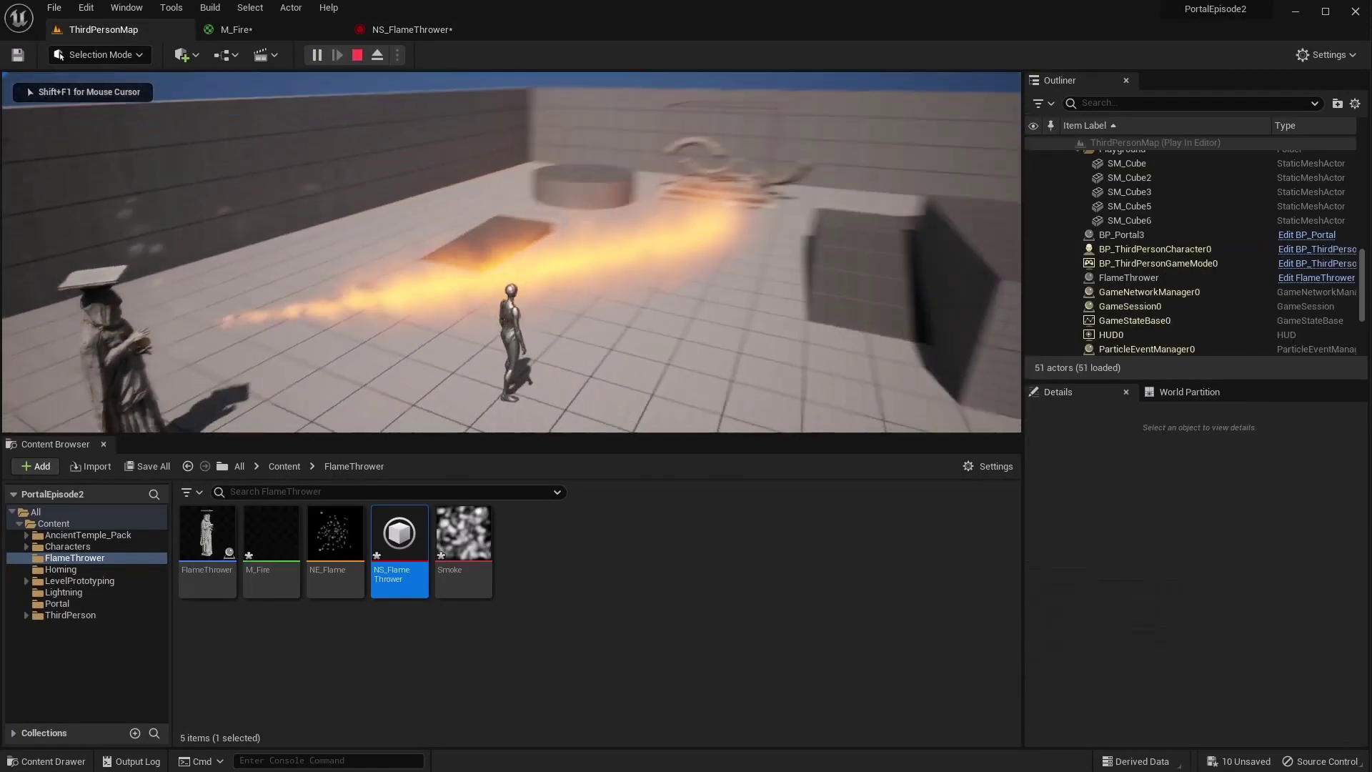
key("d")
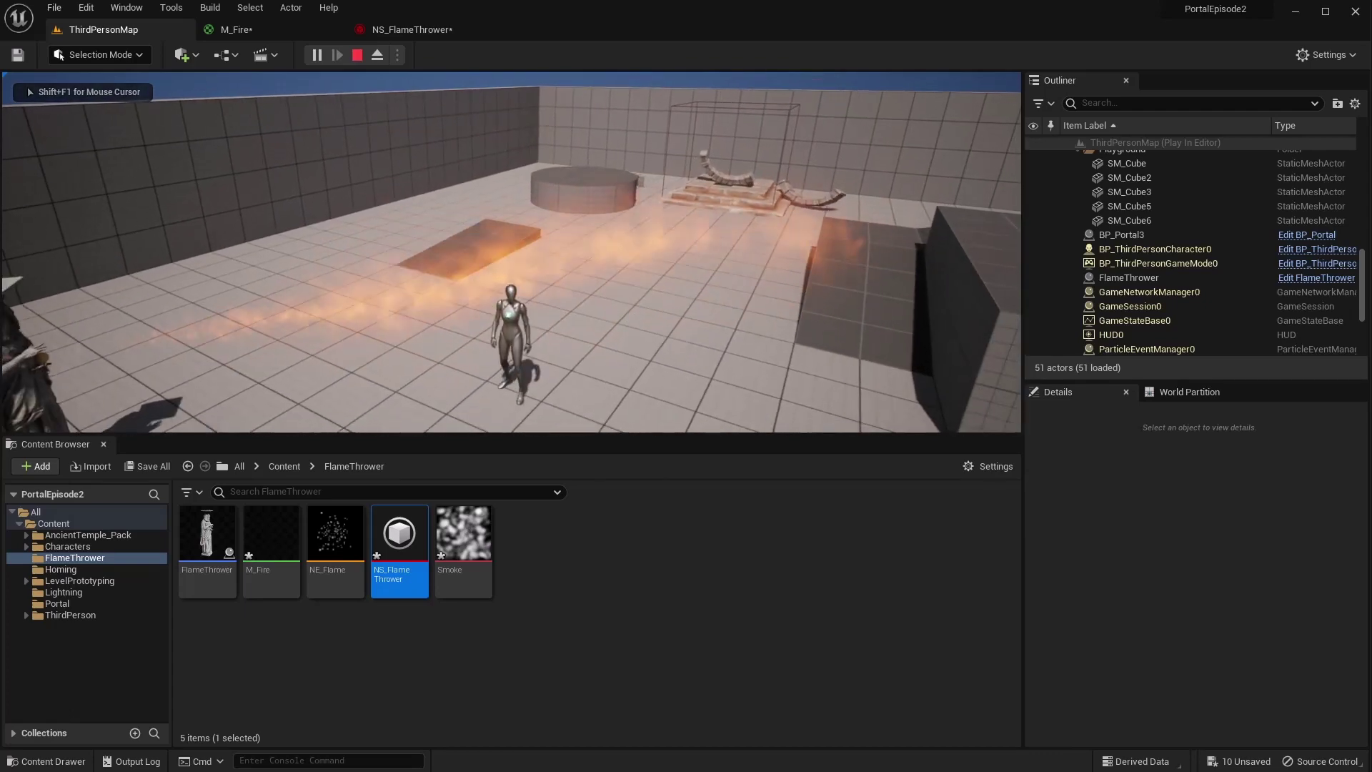
key("a")
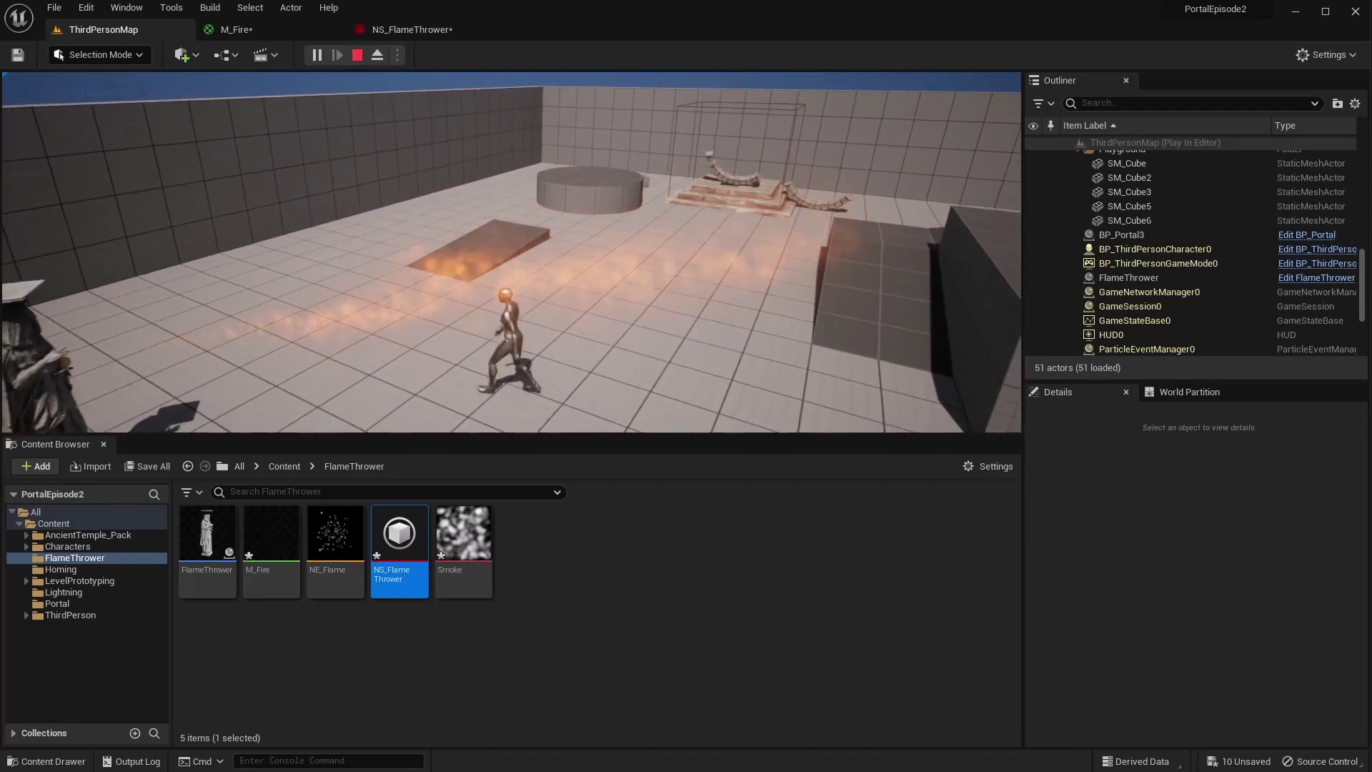
key("d")
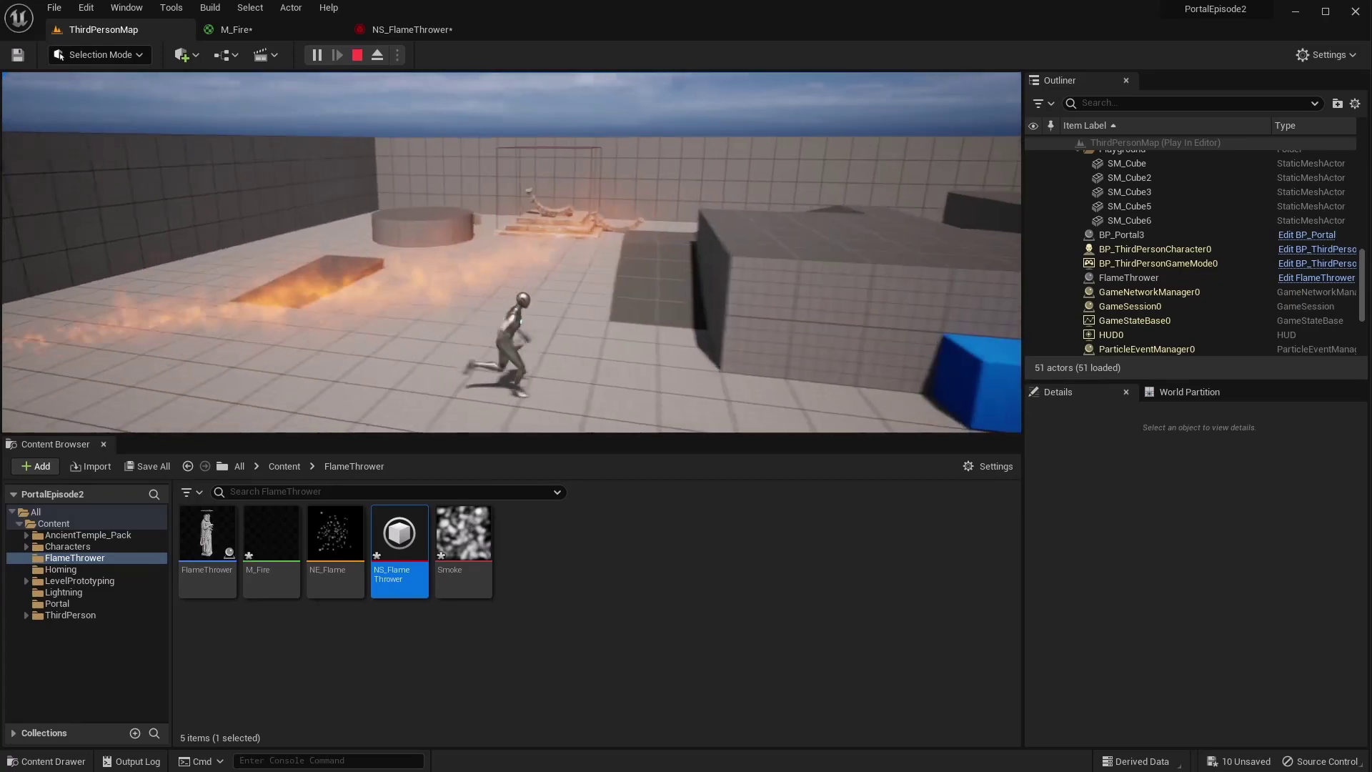
key("w")
key("a")
key("a")
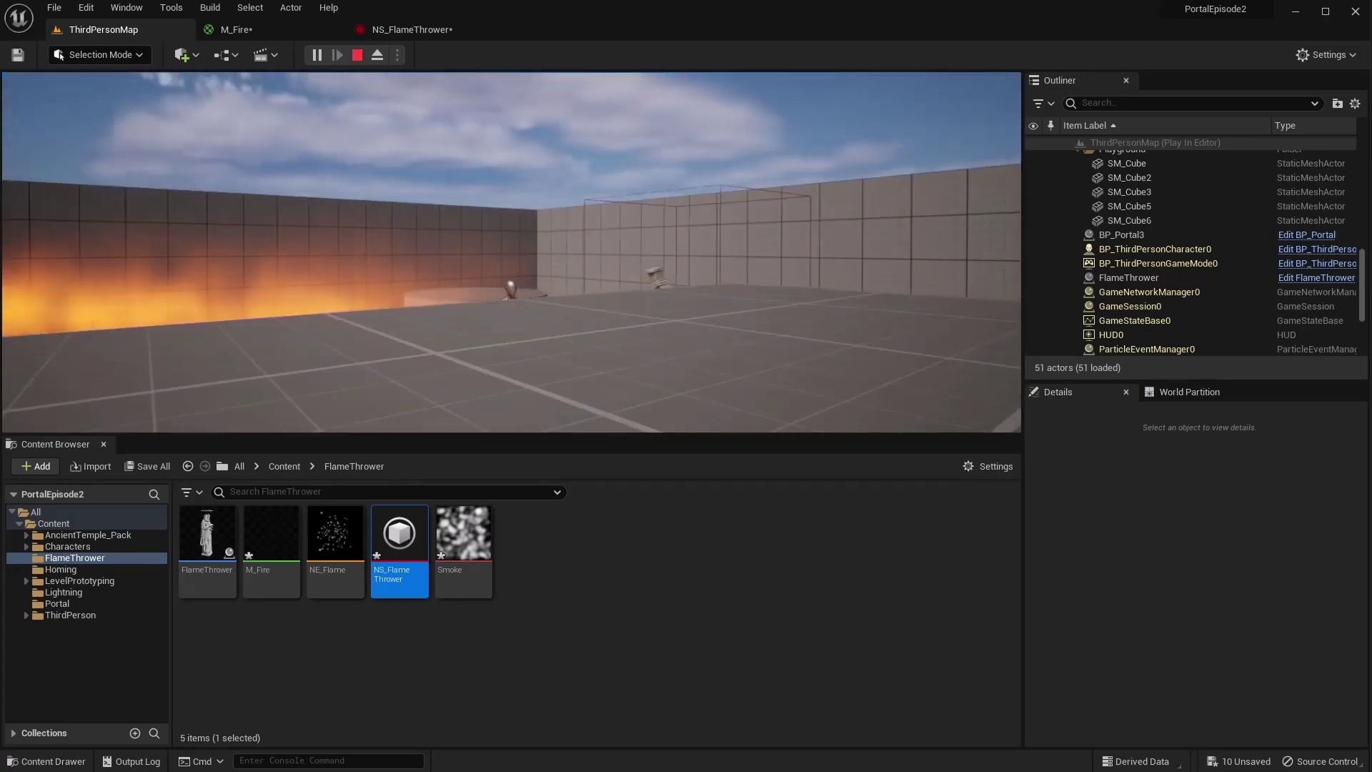
key("Escape")
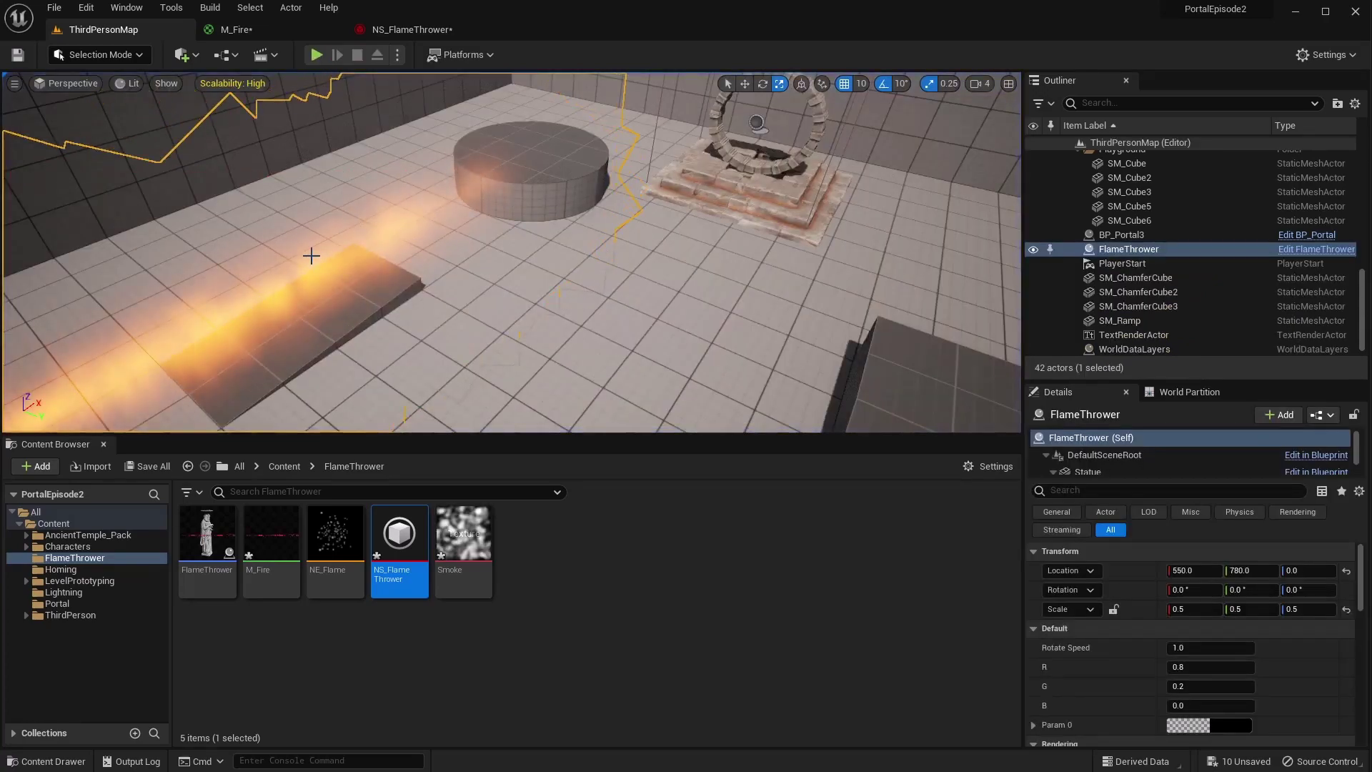
Move the FlameThrower statue to location 870, 1200
right_click_drag(310, 254, 286, 315)
key("w")
left_click_drag(407, 350, 756, 431)
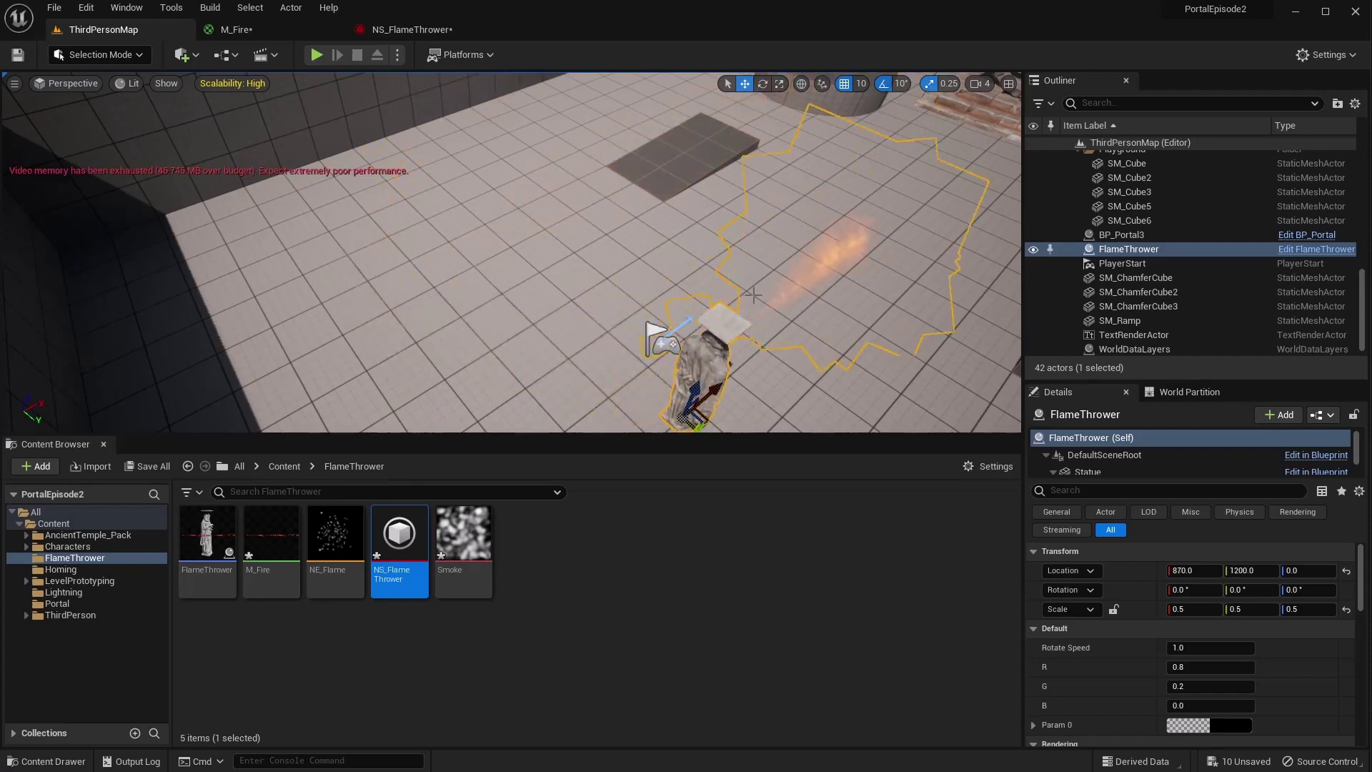
Play-test again, climbing the grey platform to see the flames deflect
key("alt+p")
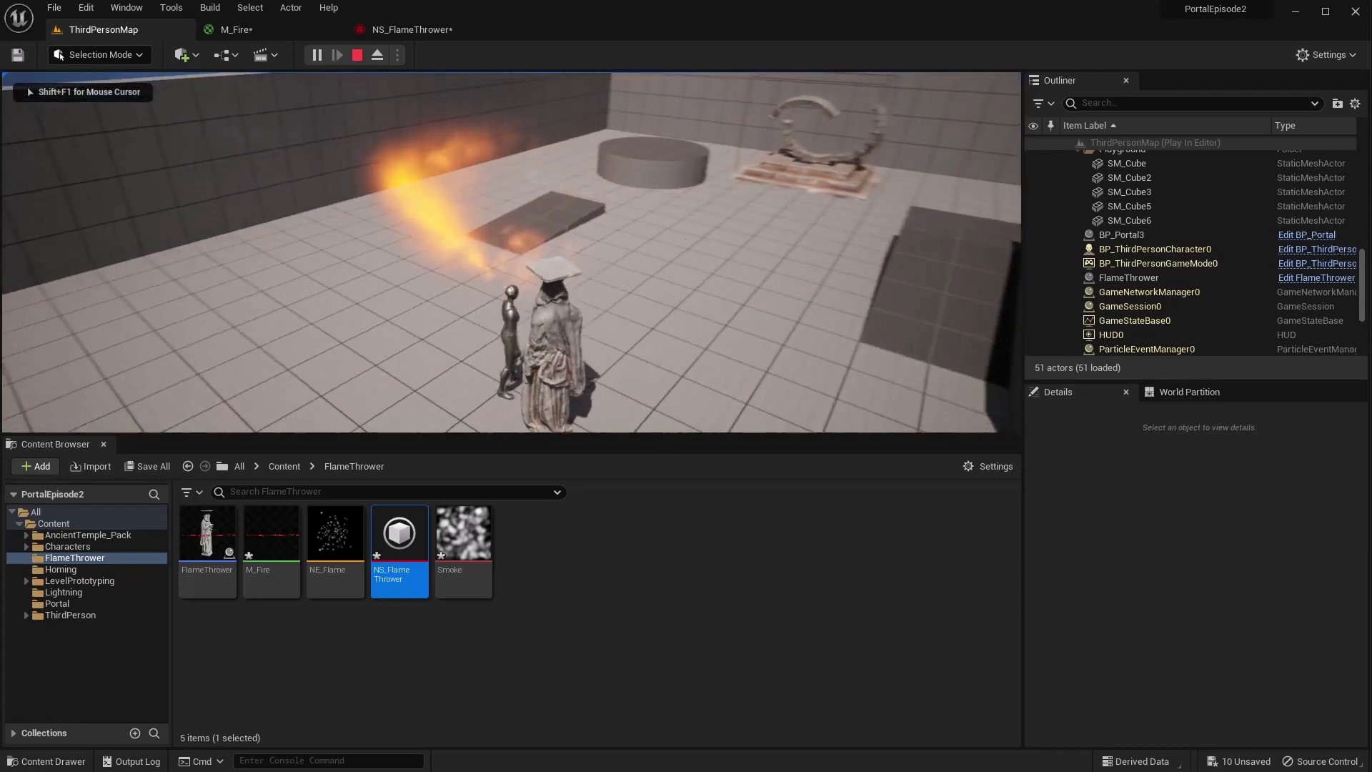
key("d")
key("s")
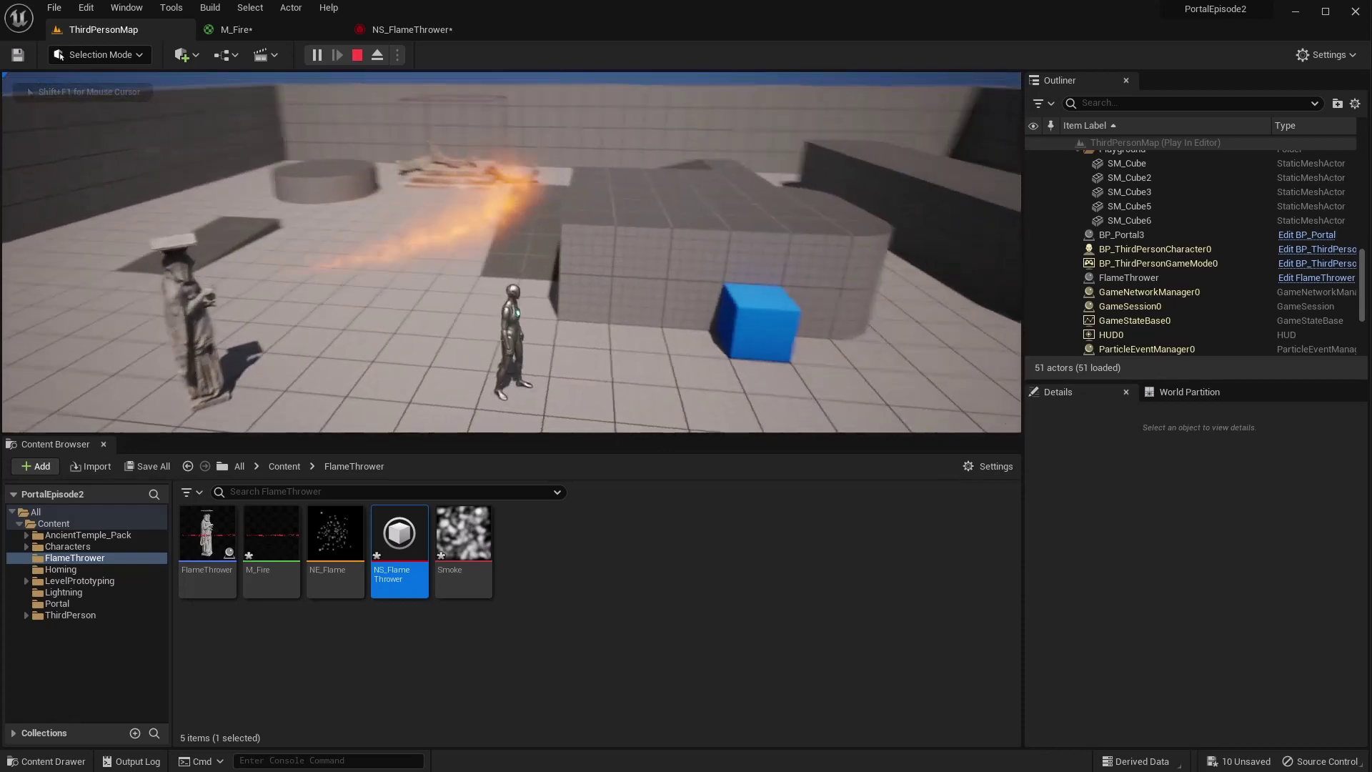
key("w")
key("w")
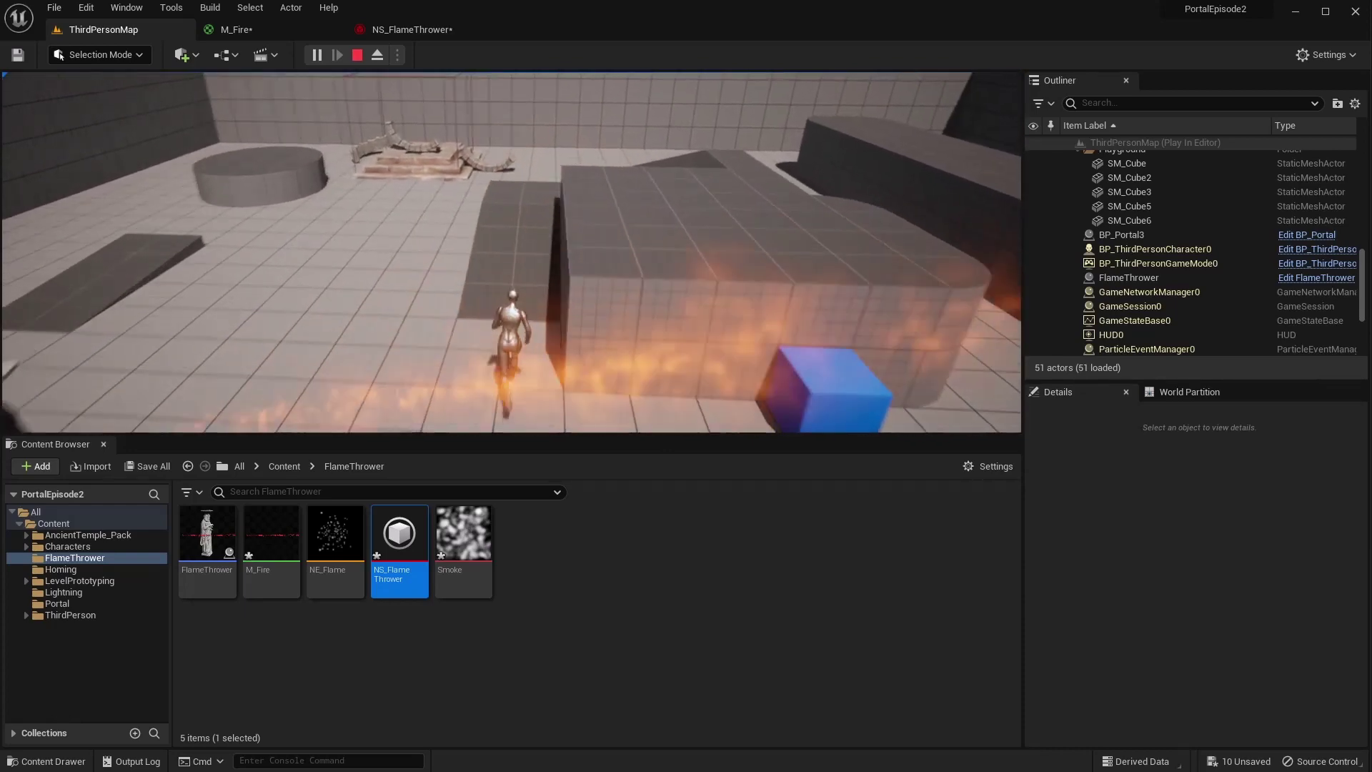
key("w")
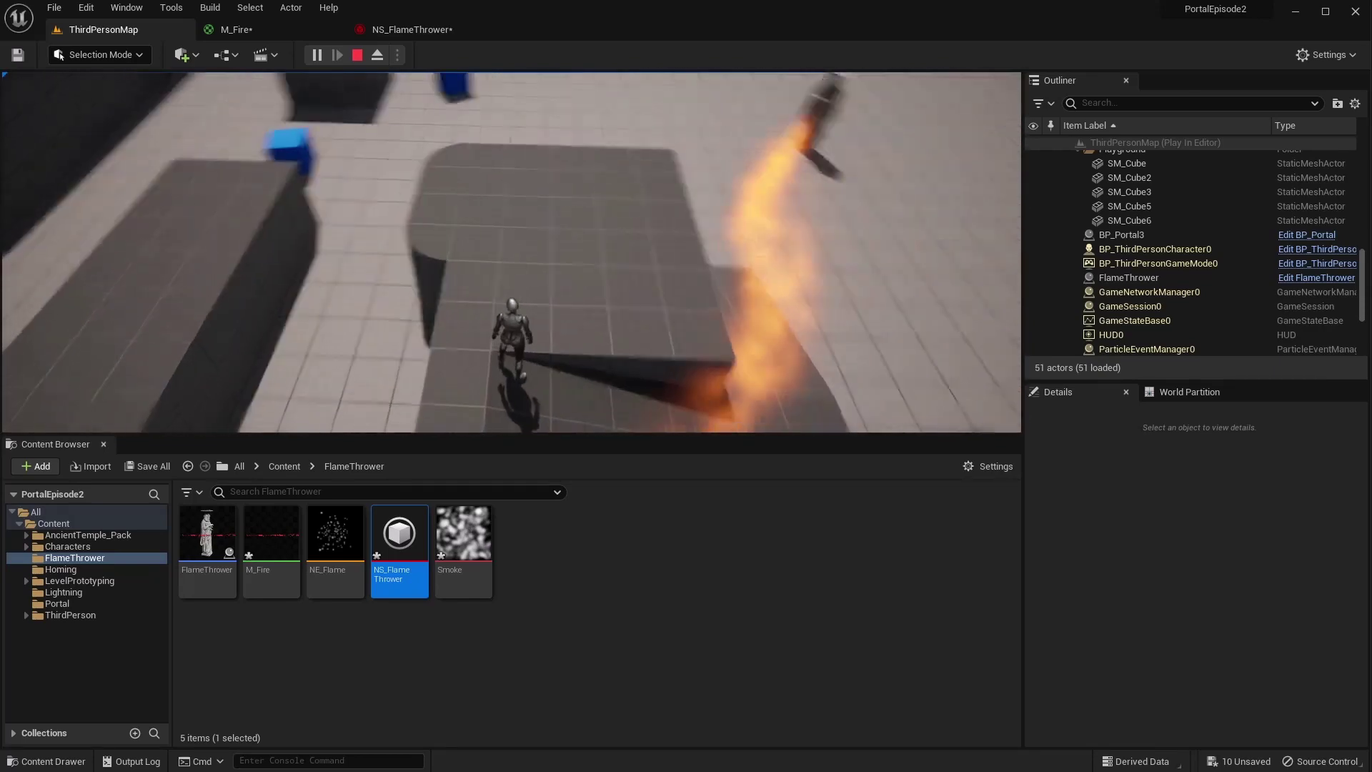
key("w")
key("w")
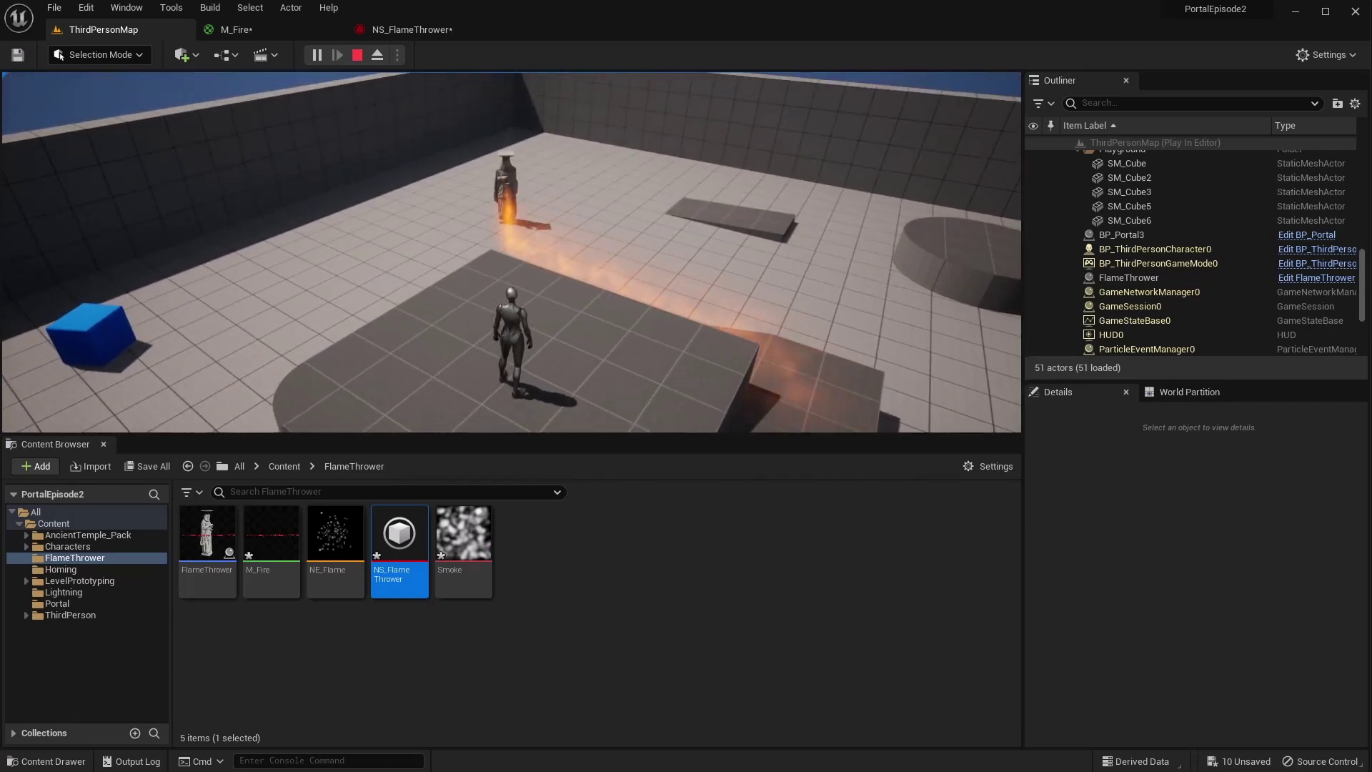
key("Escape")
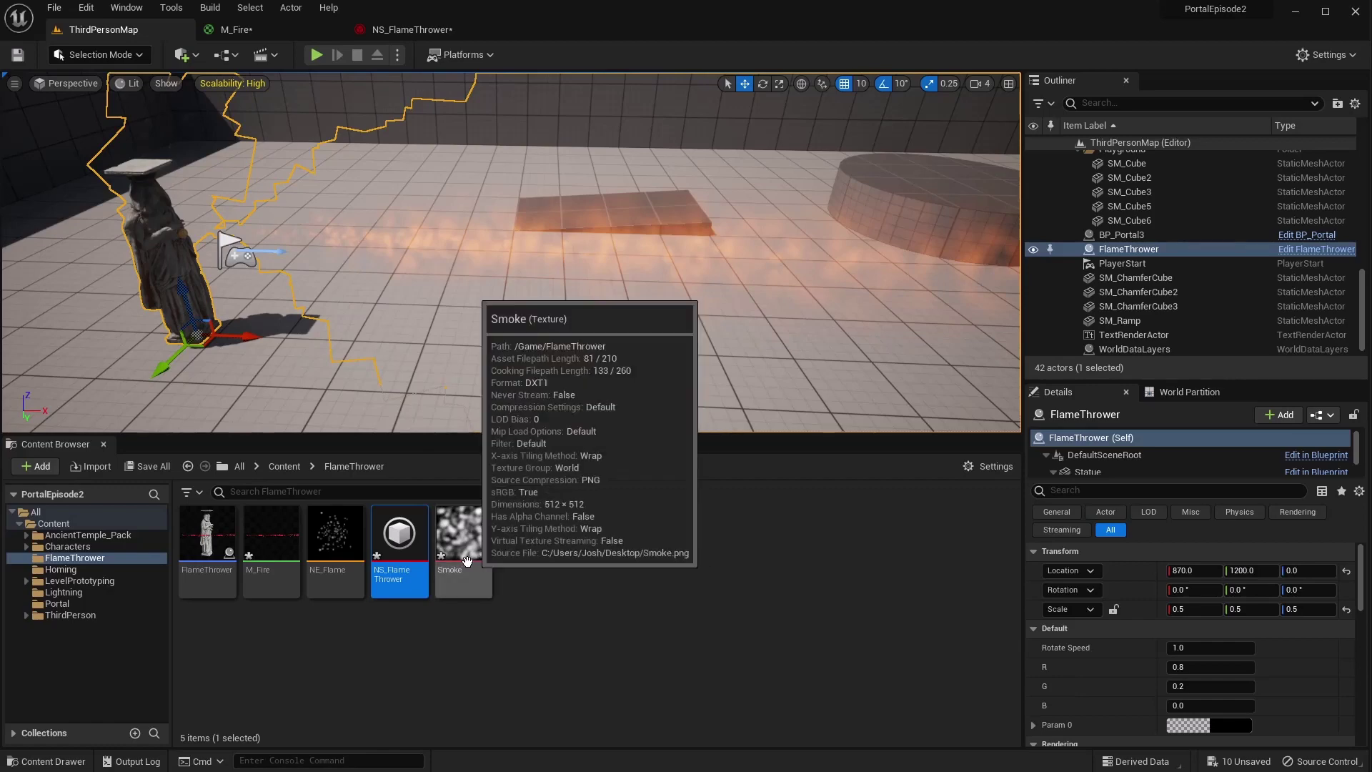
Set M_Fire's radial gradient density constant to 0.8 and inspect the flames in the level
left_click(413, 30)
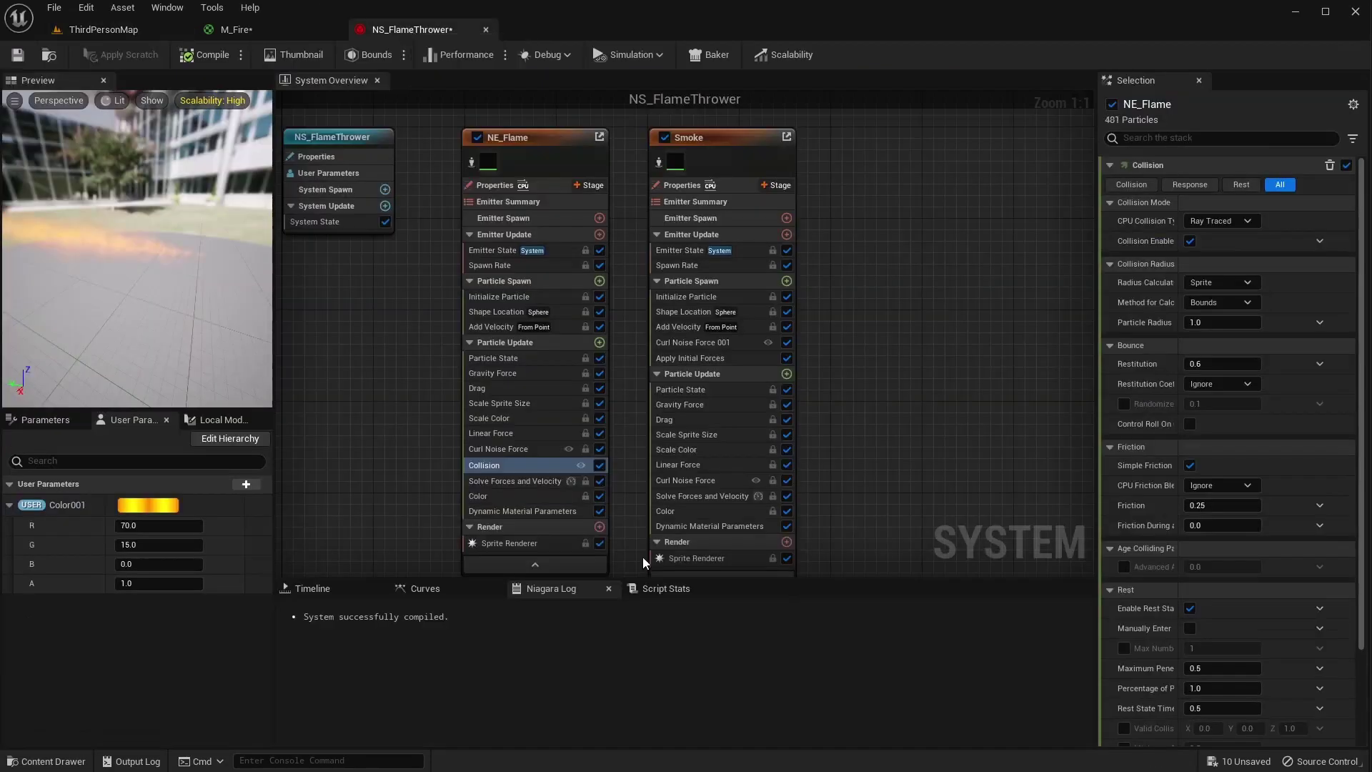
left_click(236, 29)
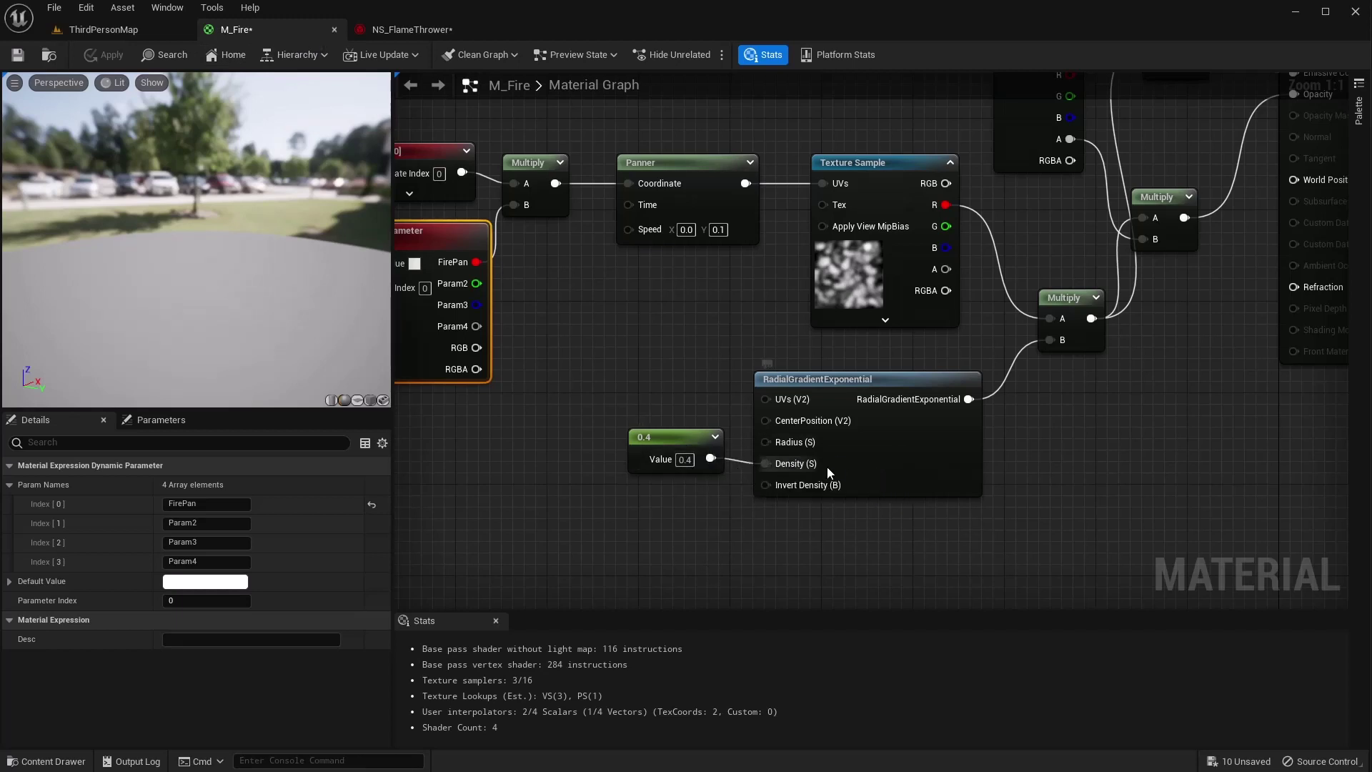
left_click(685, 460)
type("0.8")
key("Return")
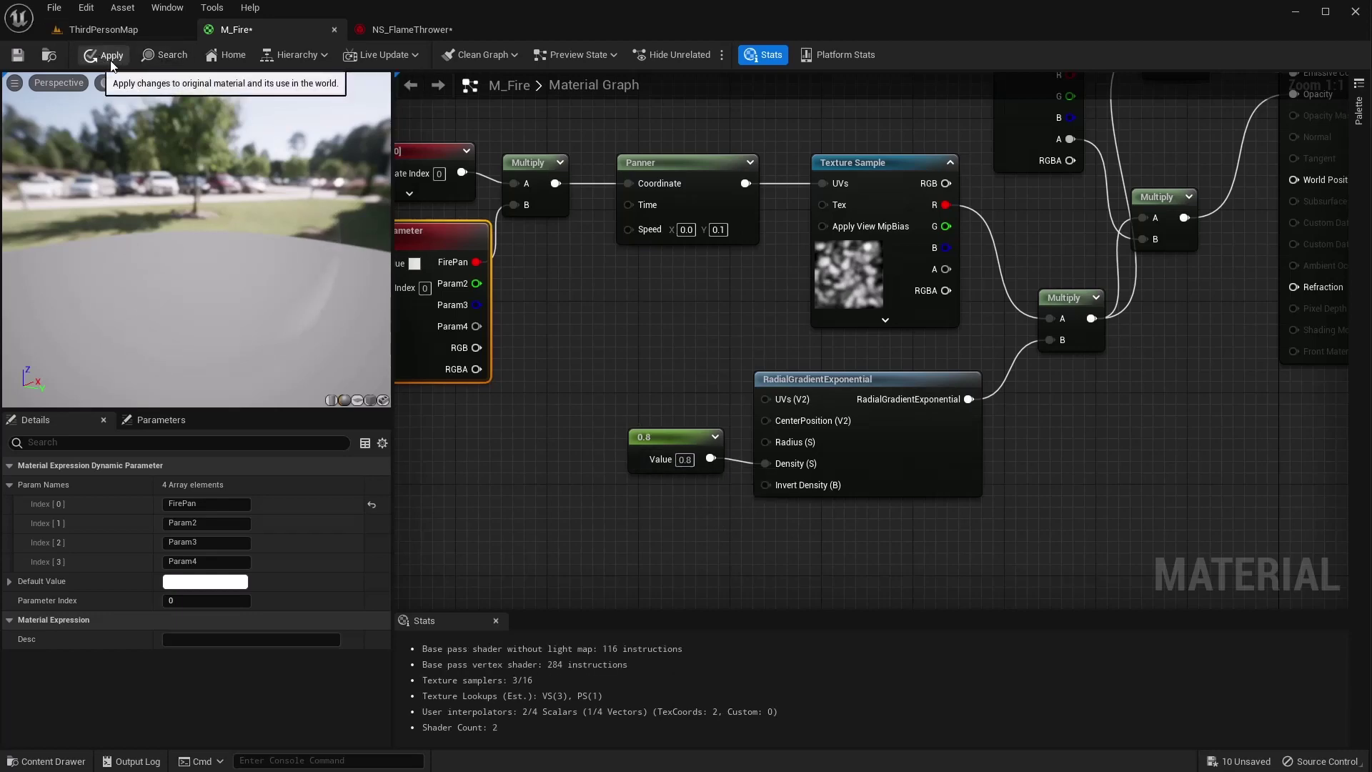
left_click(133, 30)
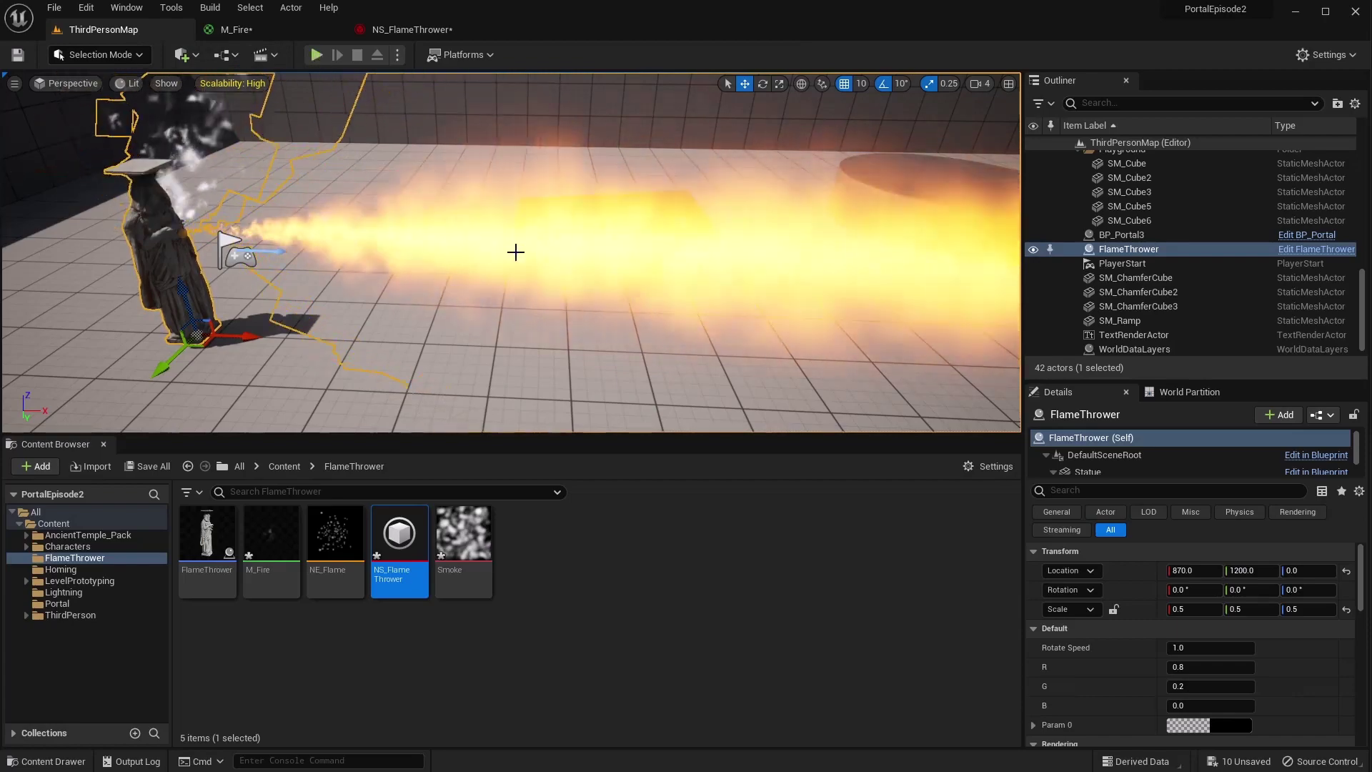
right_click_drag(479, 251, 601, 279)
Recheck the flames and change the density constant to 0.4
left_click(400, 29)
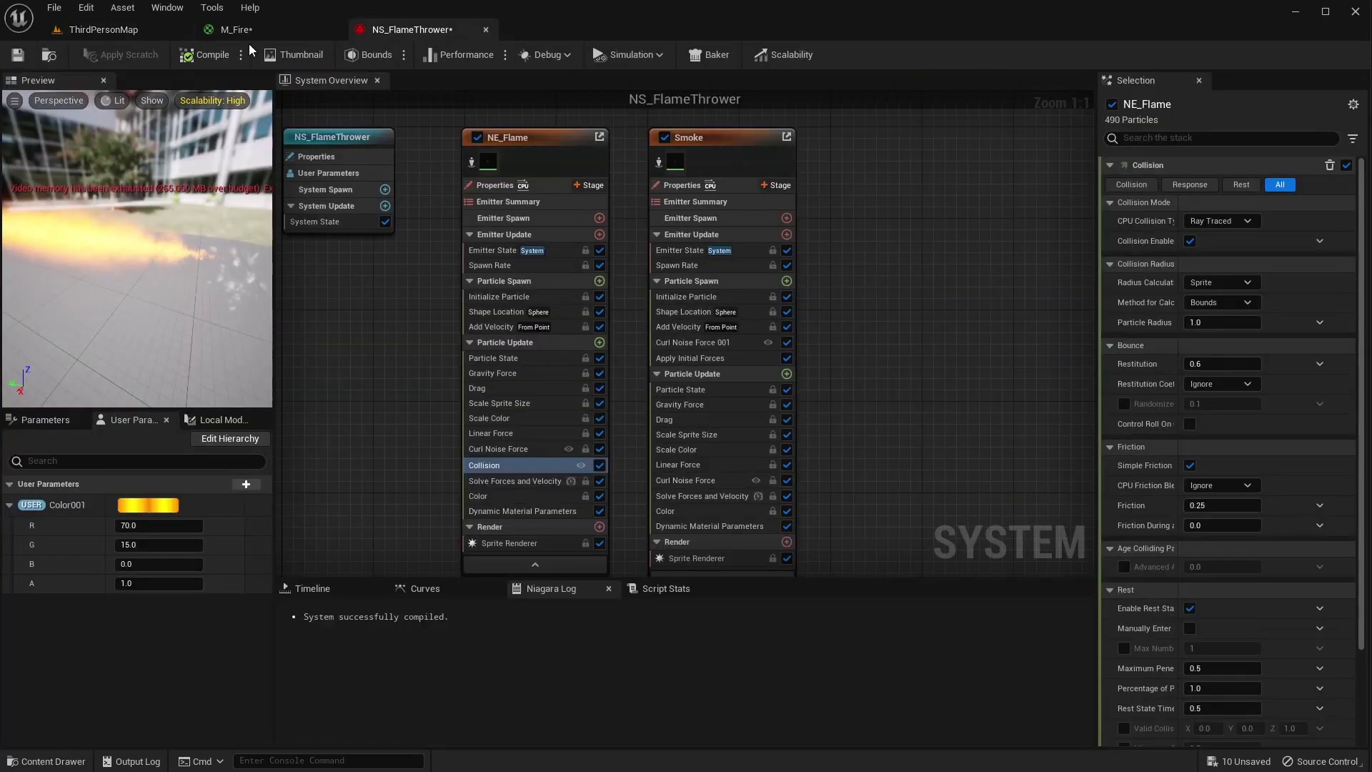
left_click(237, 29)
left_click(685, 459)
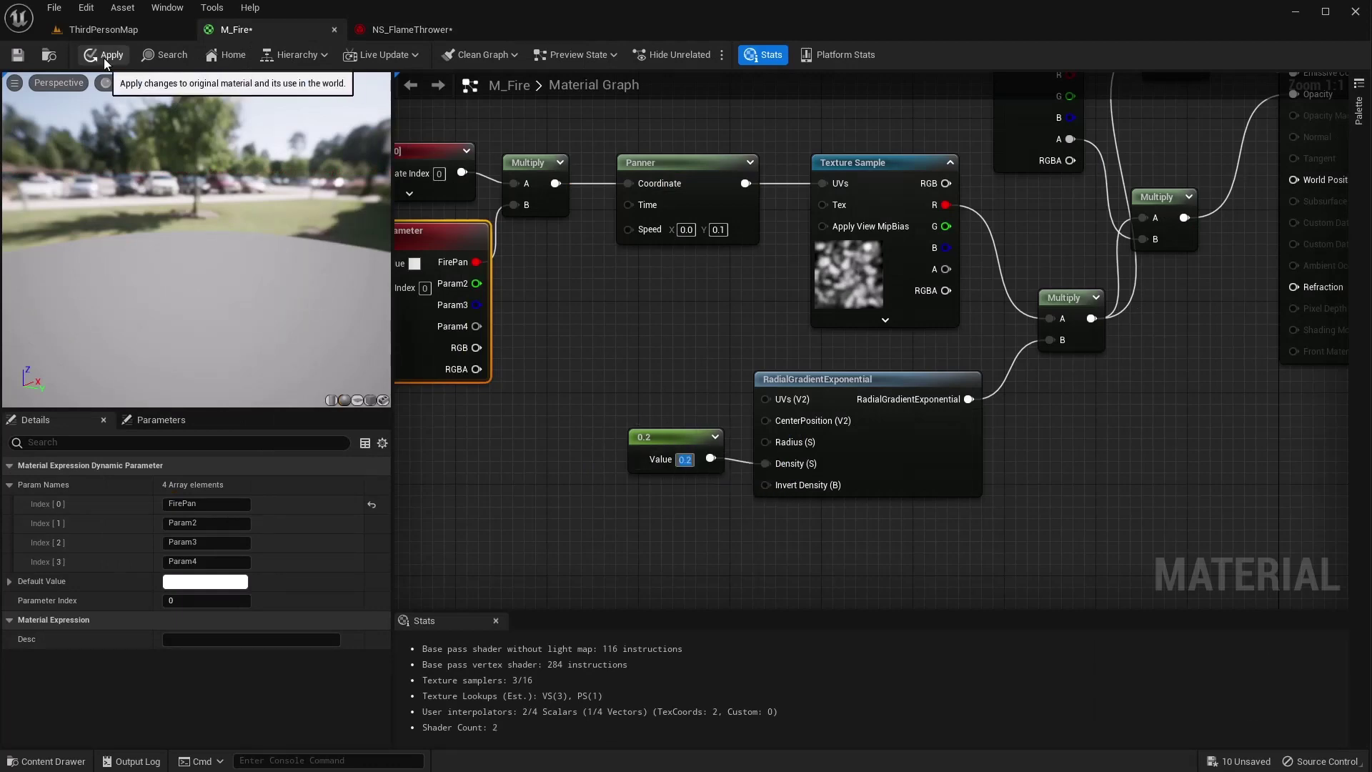
left_click(129, 33)
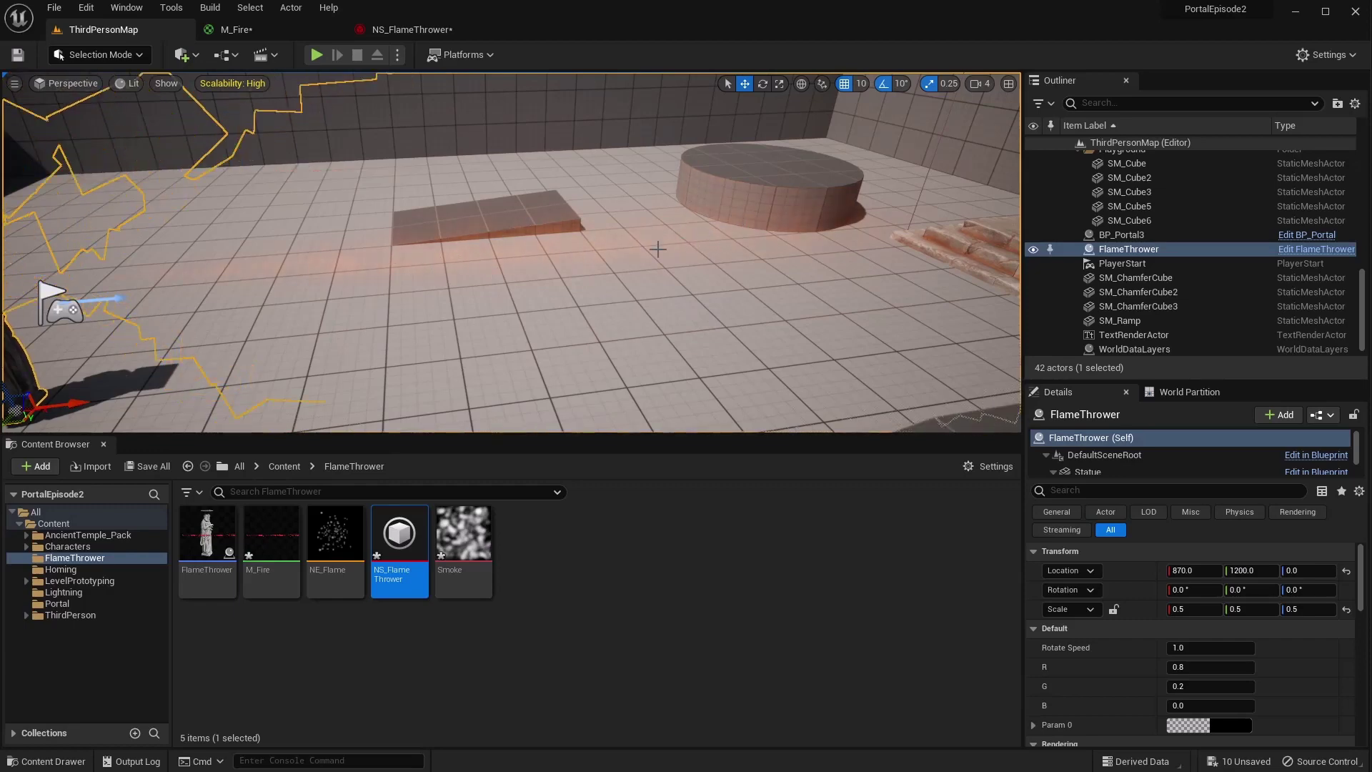
right_click(465, 271)
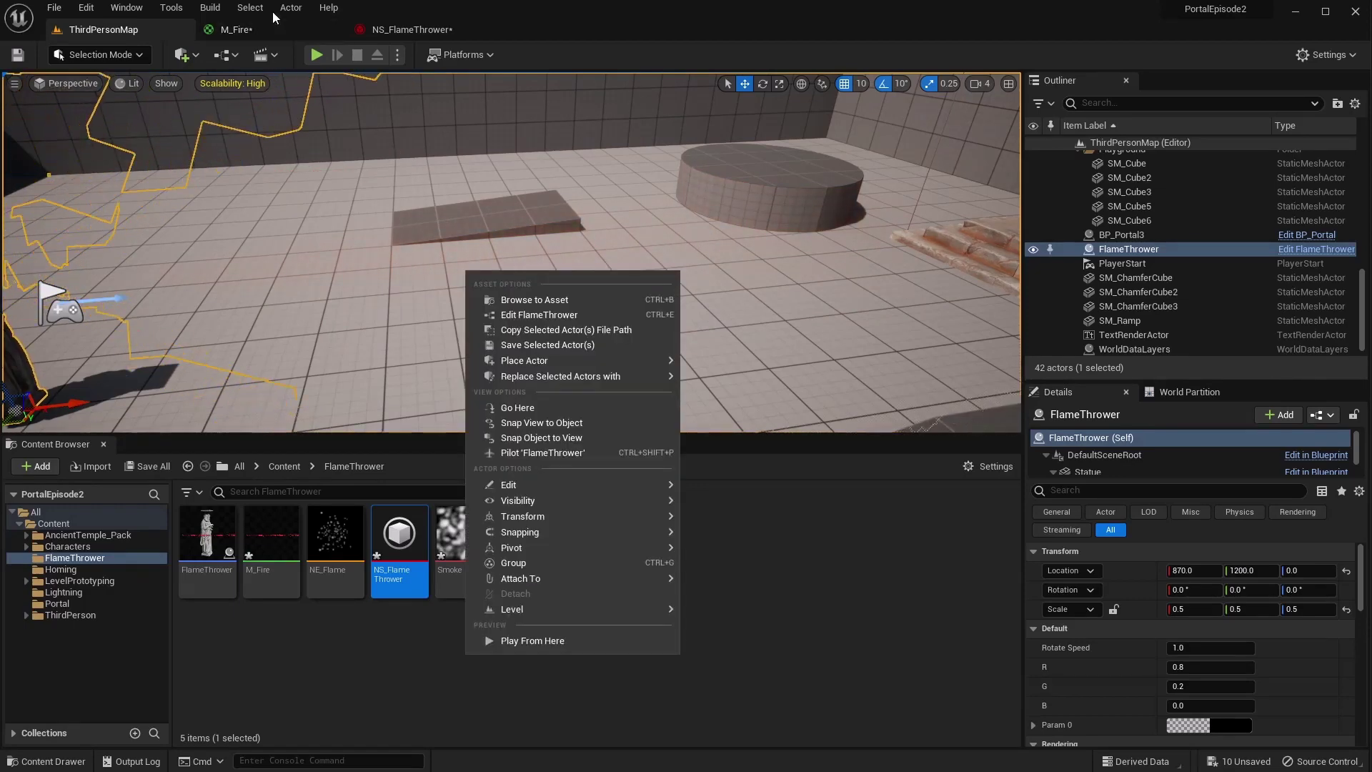
left_click(268, 31)
left_click(687, 460)
type("0..4")
key("Return")
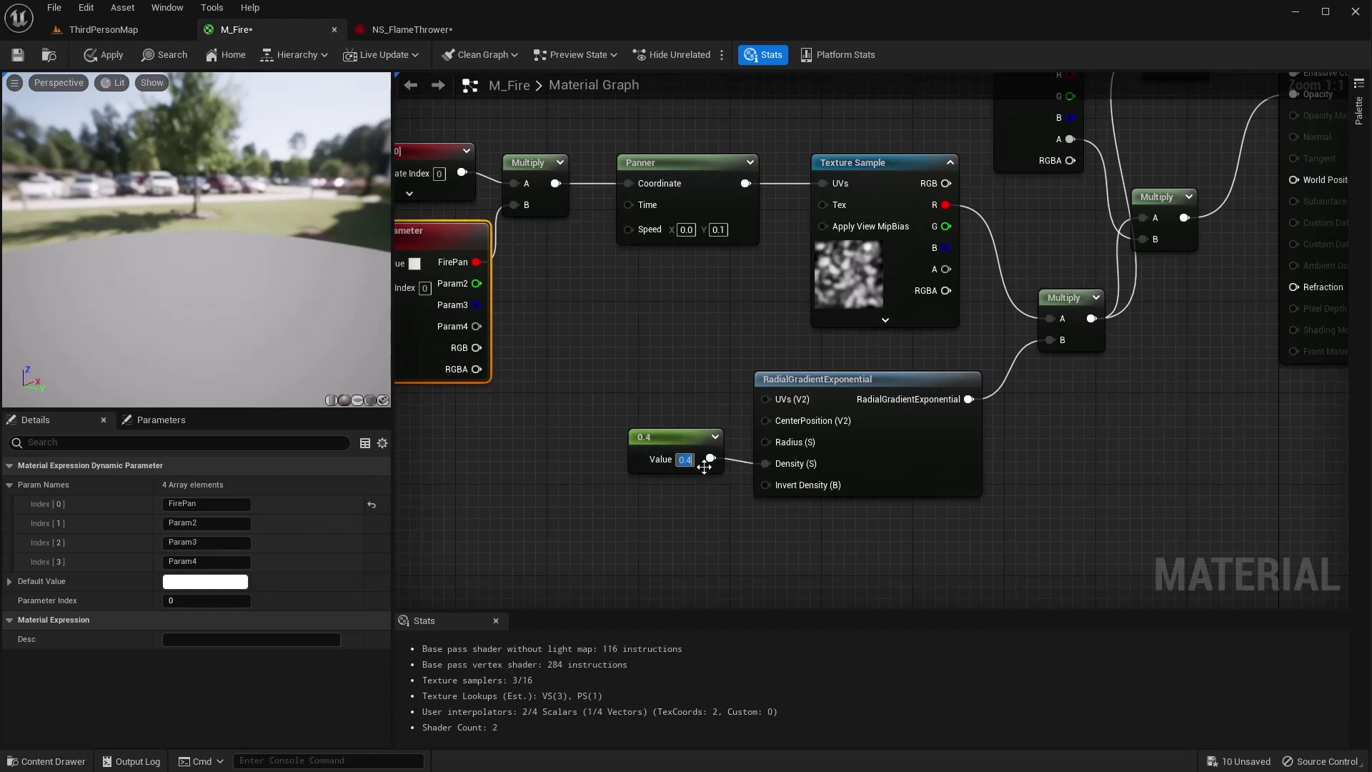
Apply the M_Fire 0.4 density change and show the Smoke emitter in NS_FlameThrower
left_click(110, 55)
right_click_drag(542, 237, 611, 349)
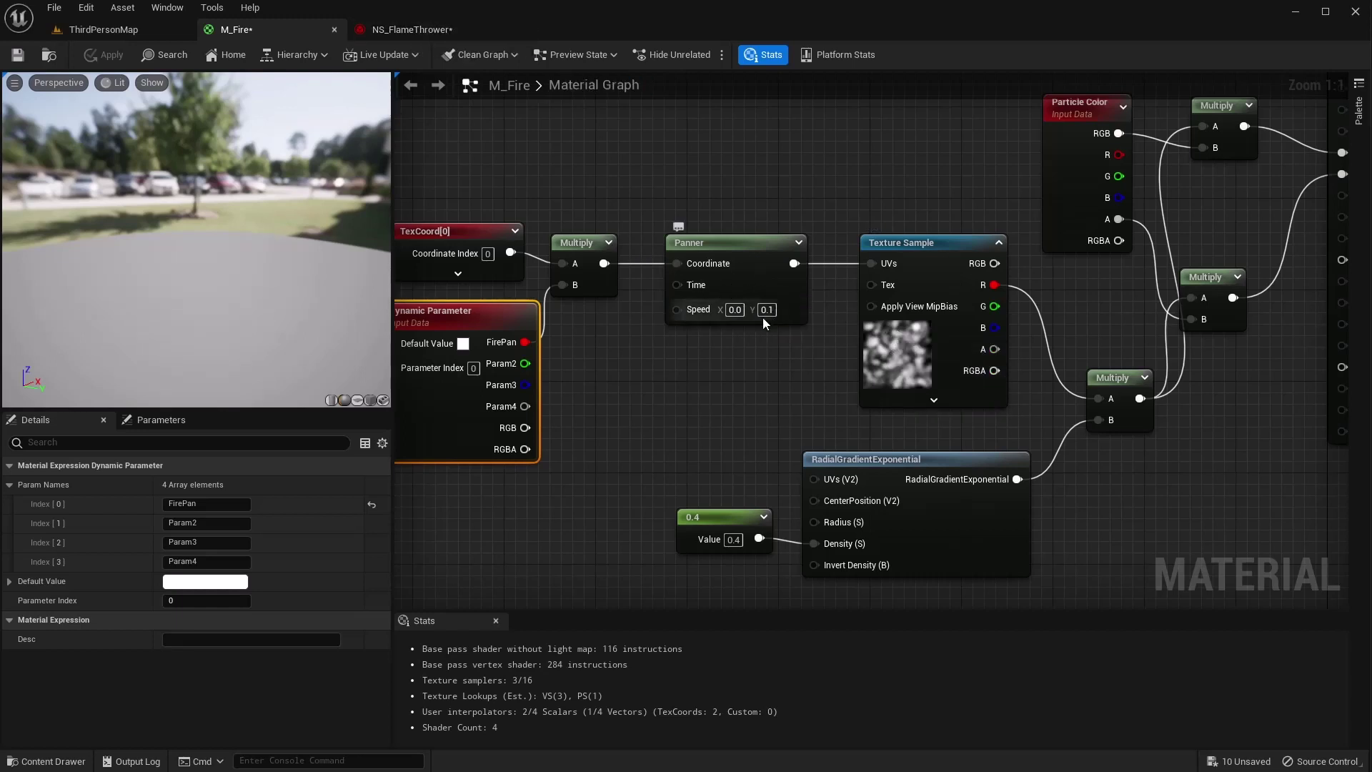
left_click(436, 34)
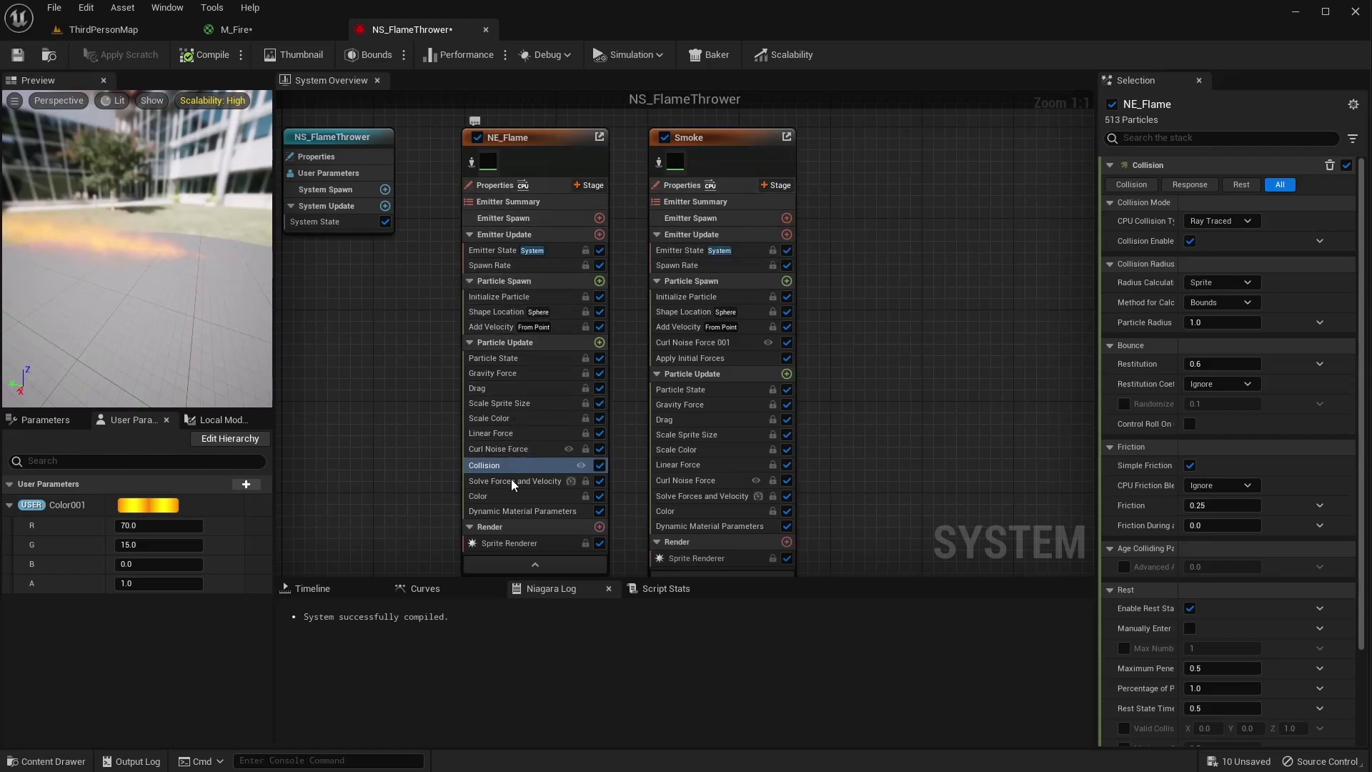
left_click(709, 143)
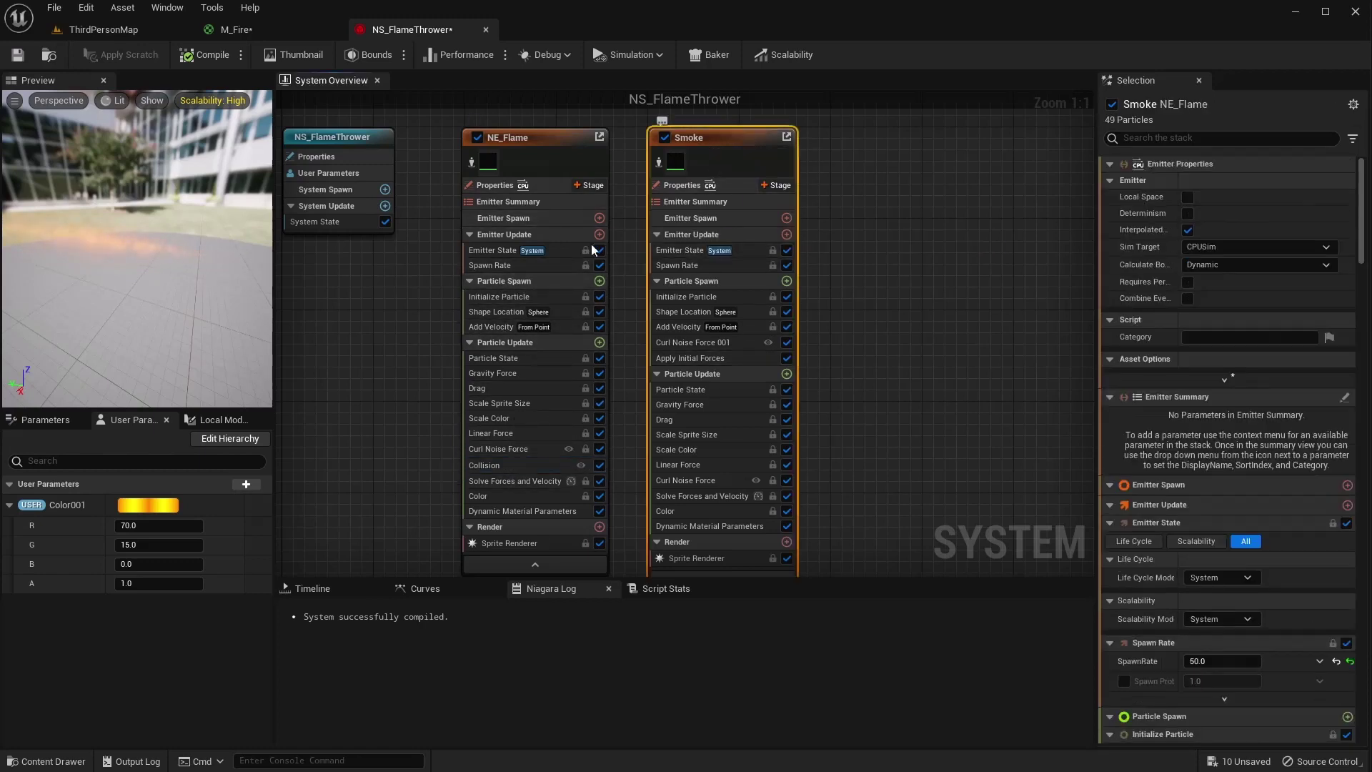